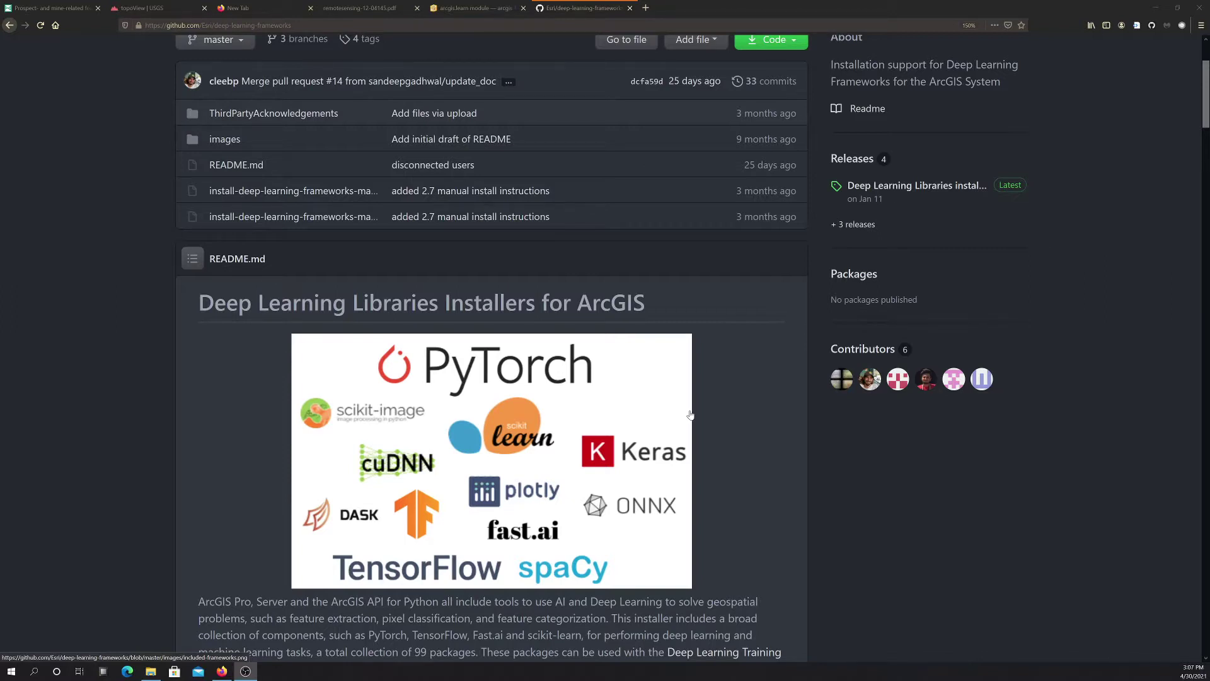
Read through the Esri deep-learning-frameworks README, from the repository overview and installer downloads to the GPU requirements
scroll(299, 155, up, 3)
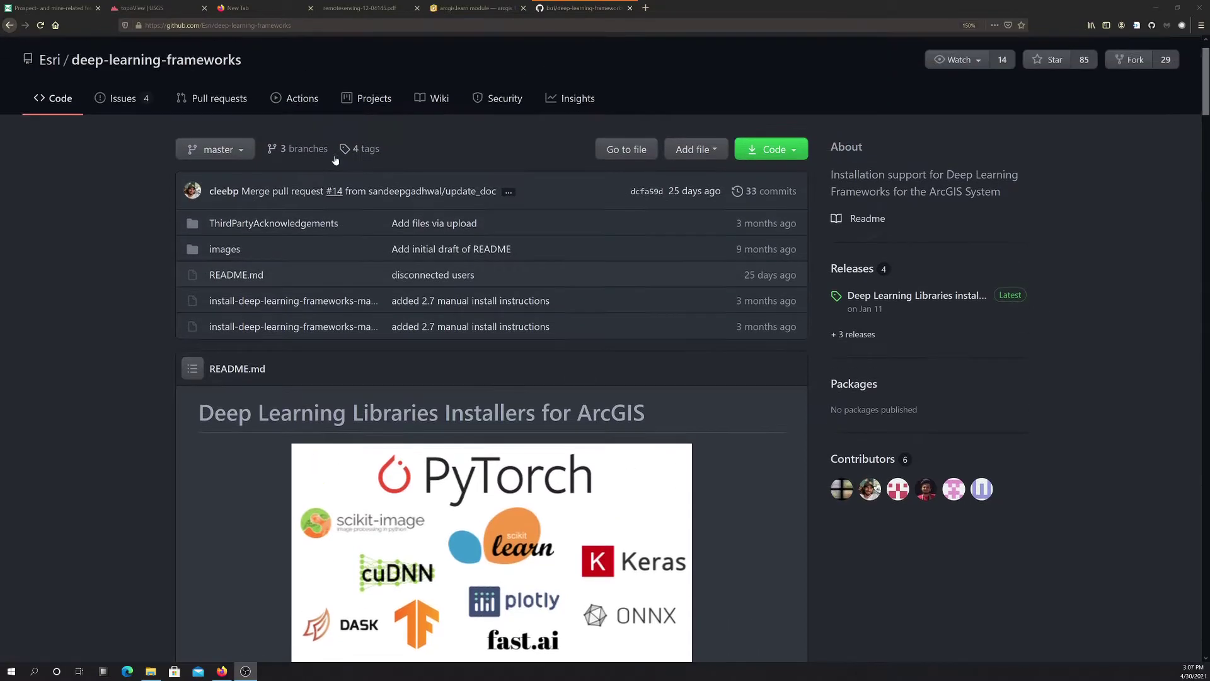
scroll(372, 156, down, 4)
scroll(433, 213, down, 6)
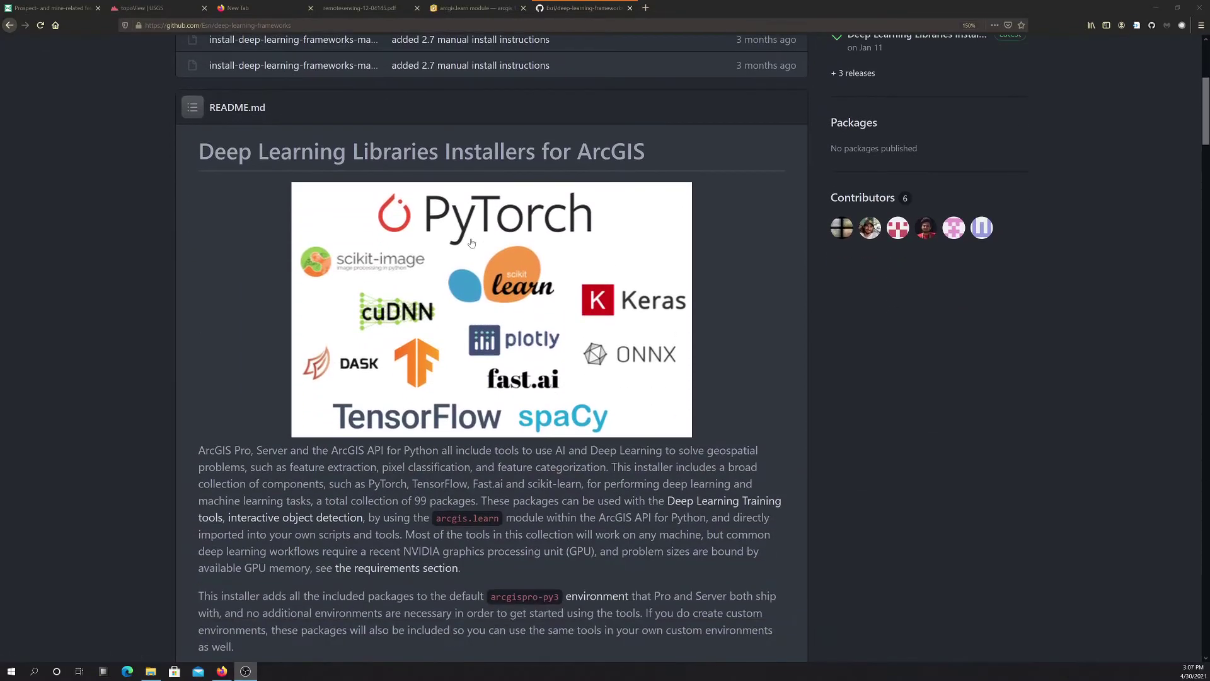
scroll(504, 218, down, 1)
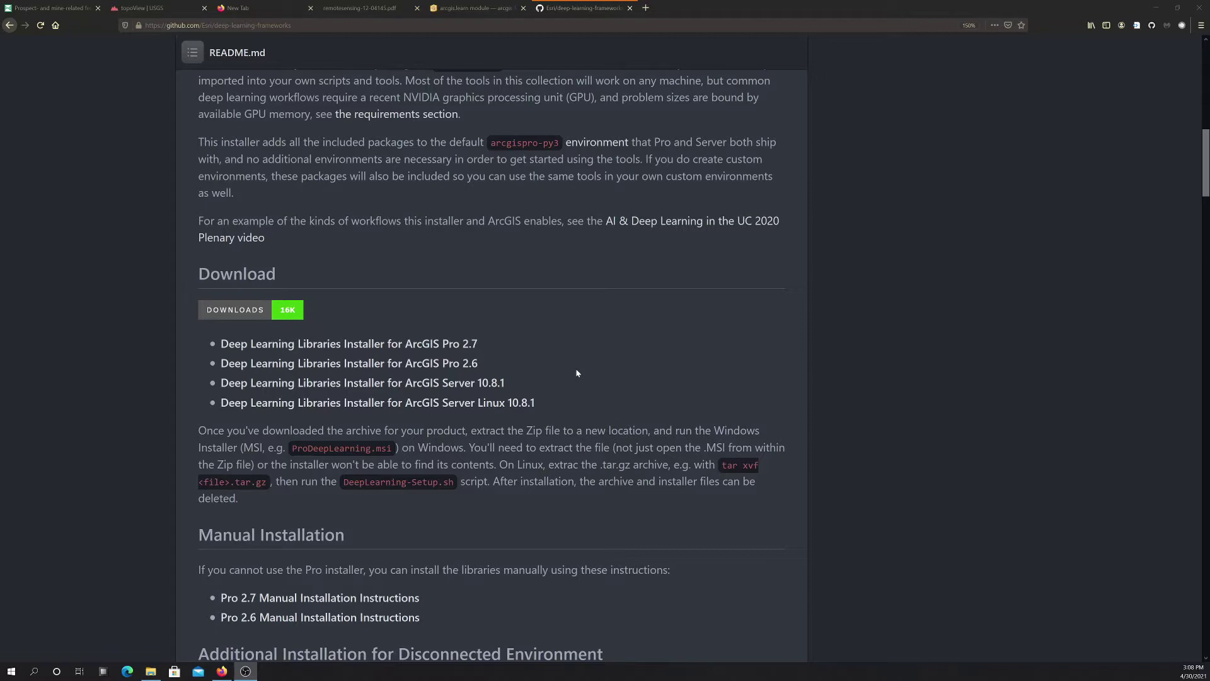
scroll(547, 371, down, 6)
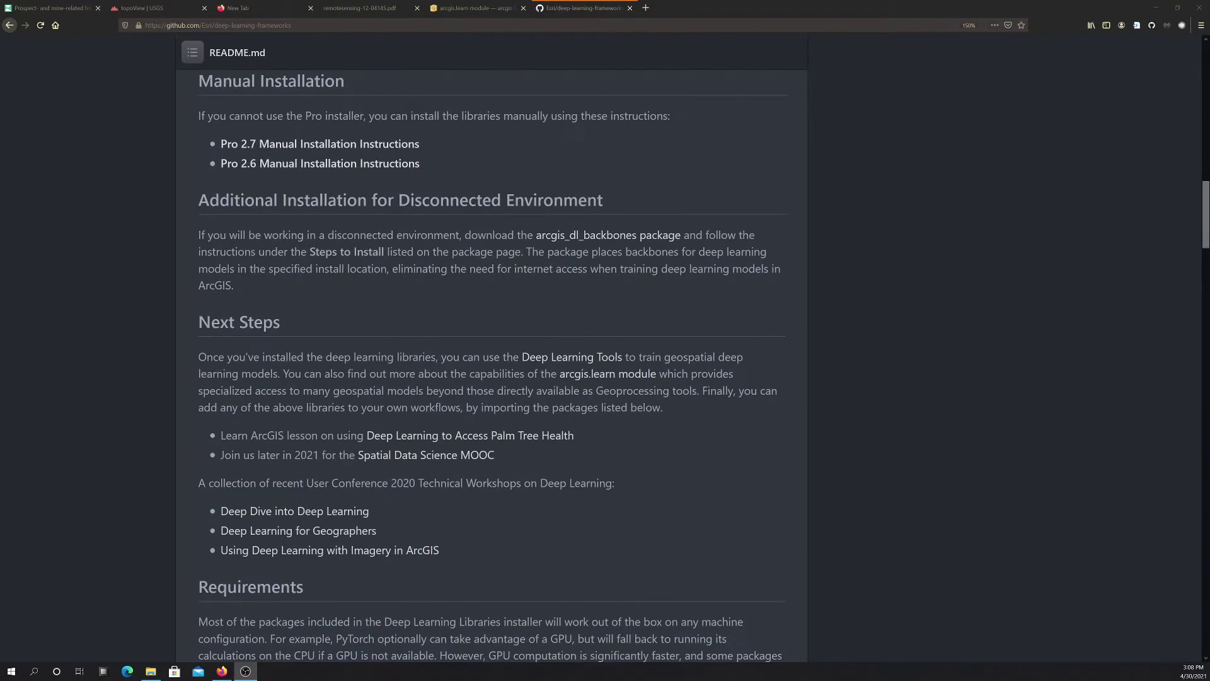
scroll(547, 373, down, 2)
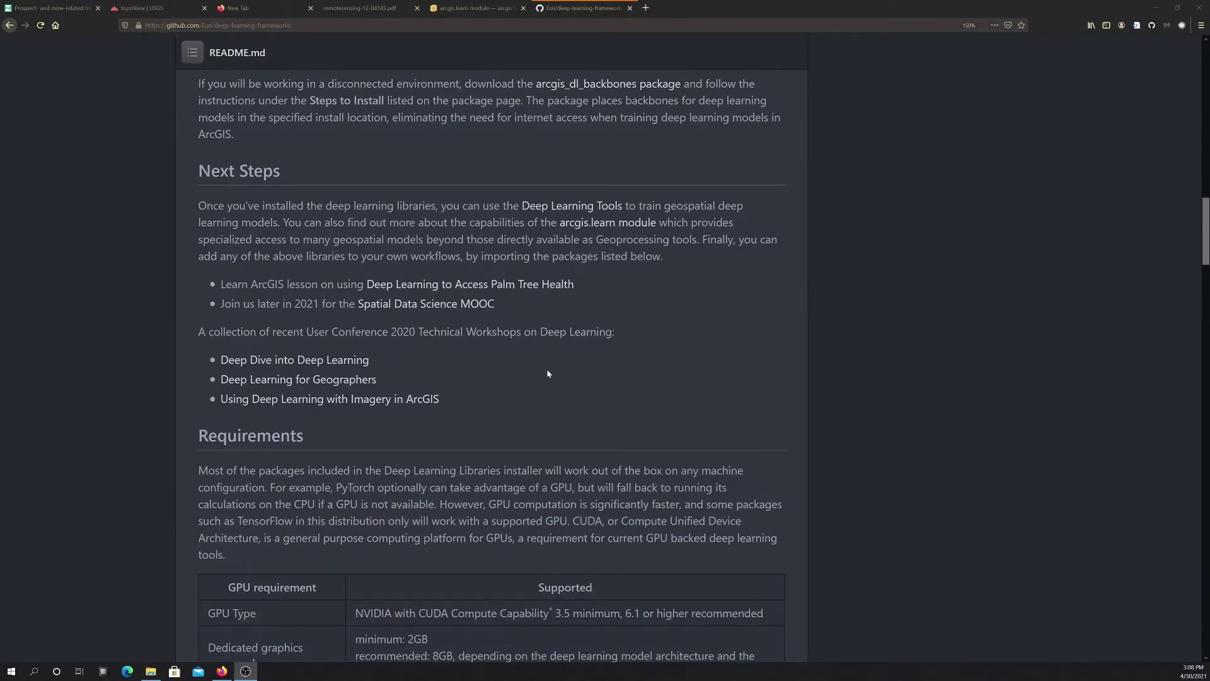
scroll(547, 374, down, 5)
scroll(547, 369, down, 1)
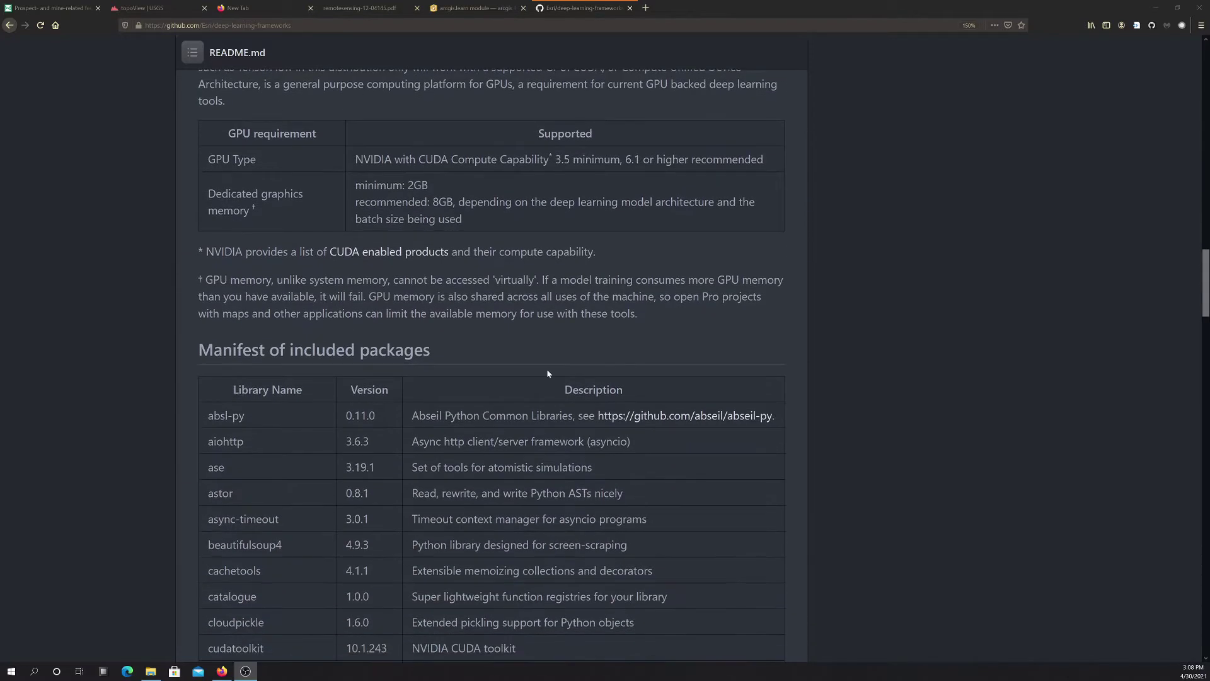
scroll(546, 369, up, 1)
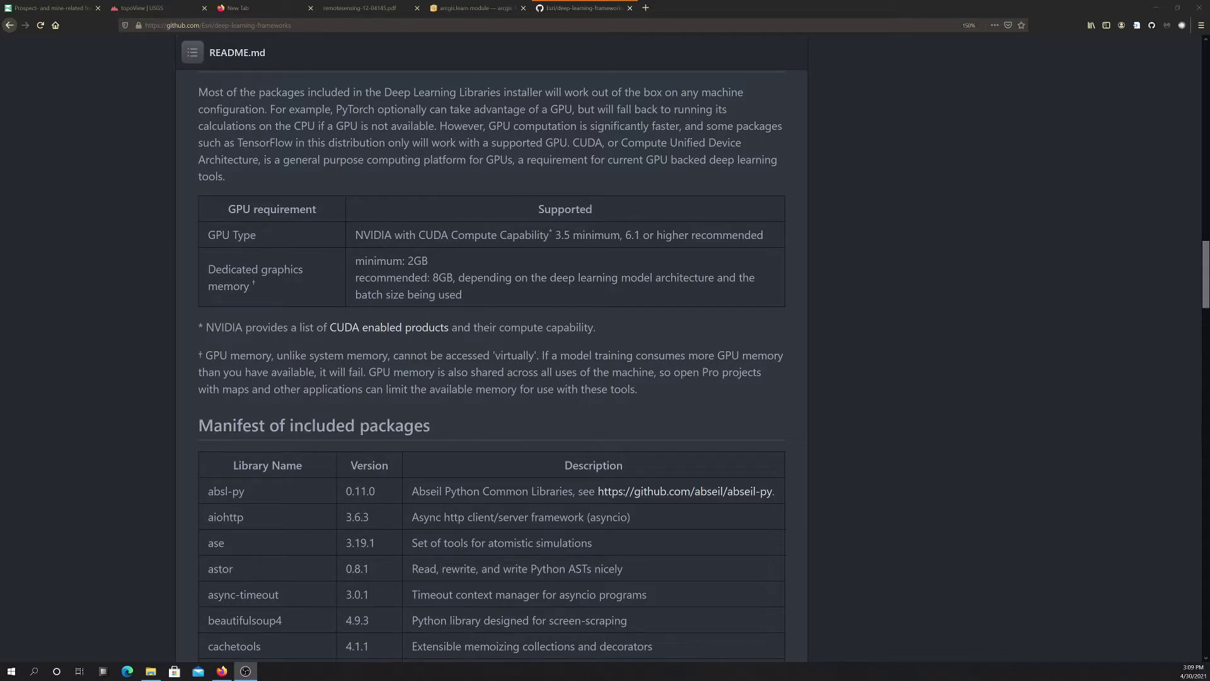
Examine the manifest of included packages in the README, then return to its Download section
scroll(343, 319, down, 3)
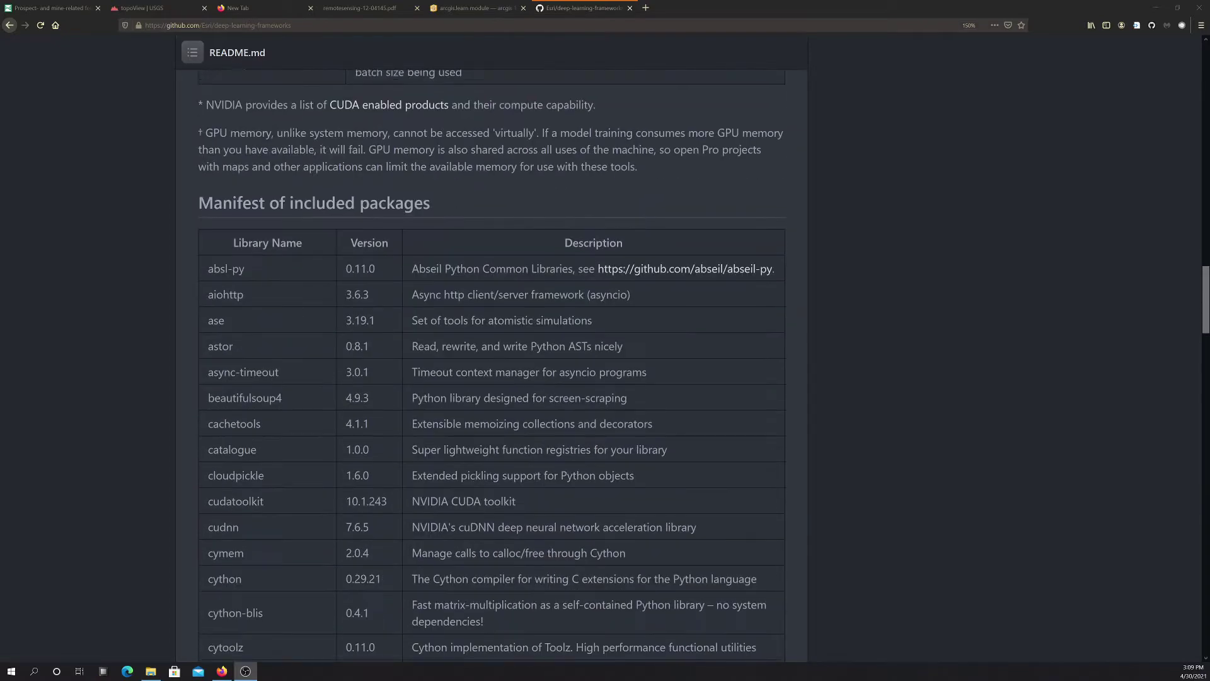
scroll(280, 347, down, 6)
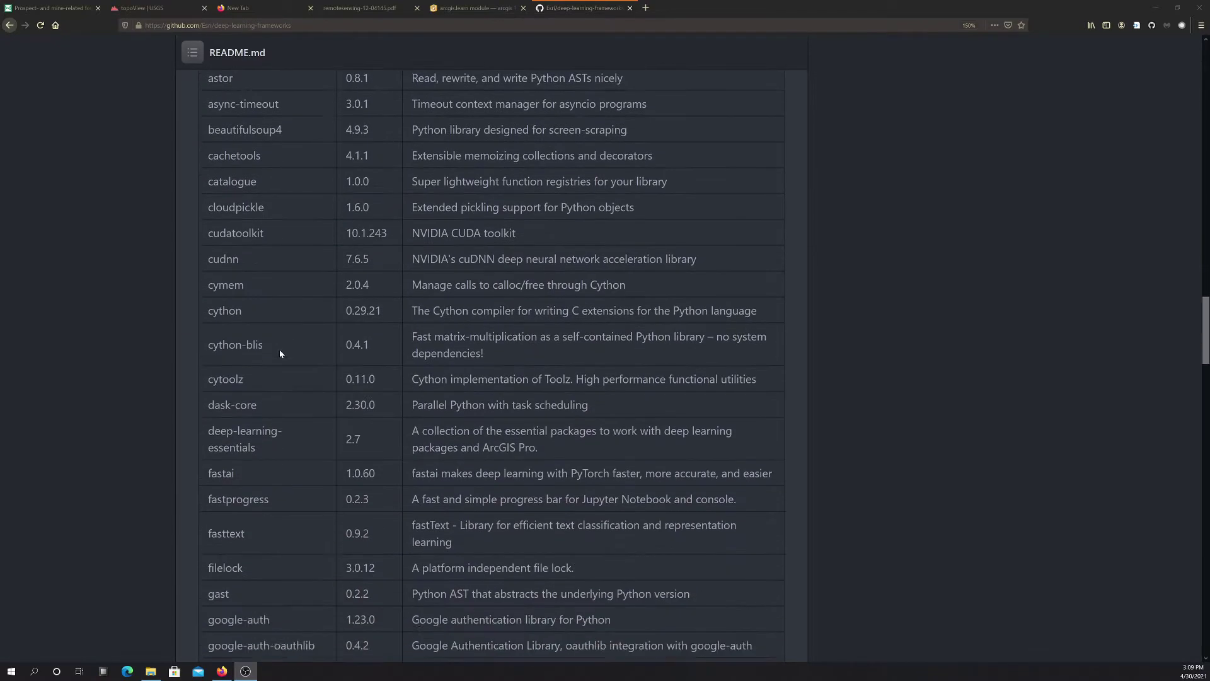
scroll(279, 351, down, 4)
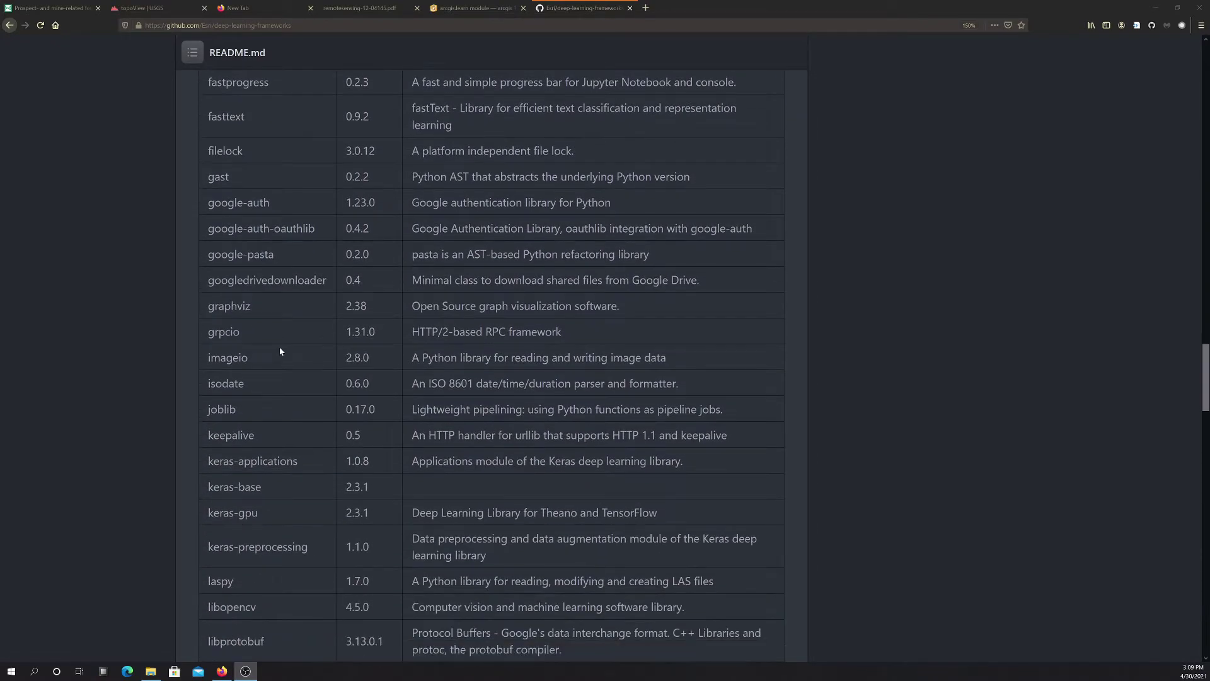
scroll(281, 349, up, 10)
scroll(451, 311, up, 15)
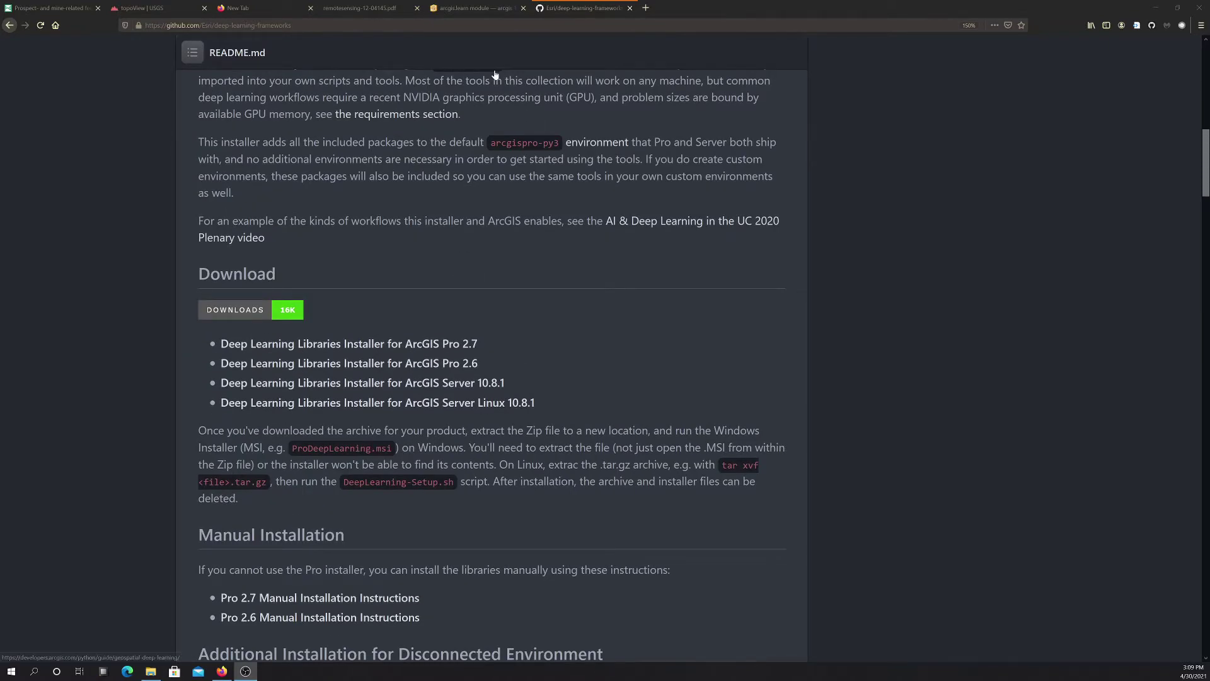
Switch to the arcgis.learn module documentation and review its model categories and the export_training_data arguments
click(470, 9)
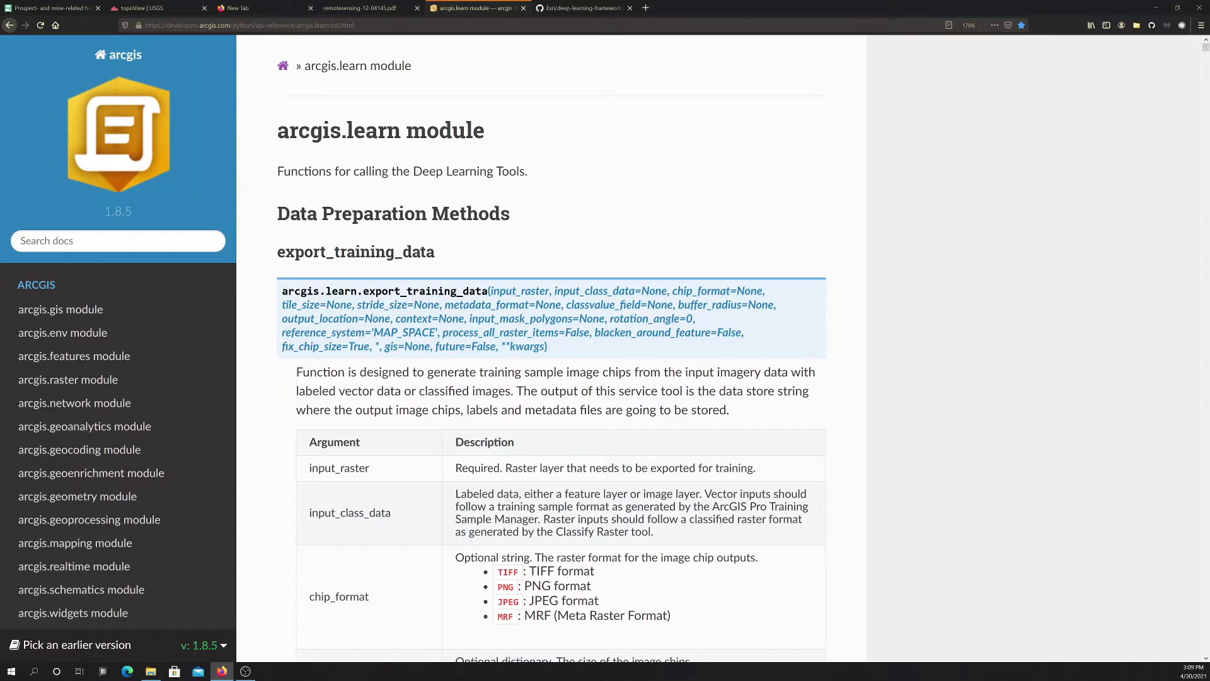
scroll(54, 247, down, 5)
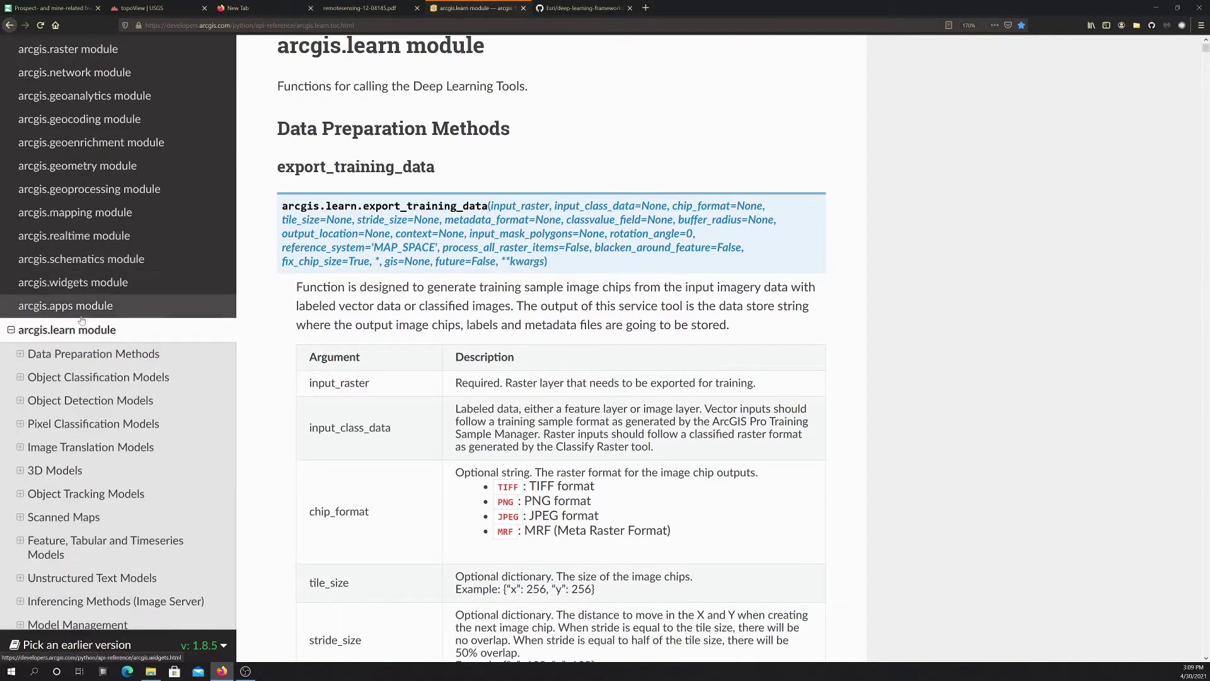
scroll(76, 340, down, 5)
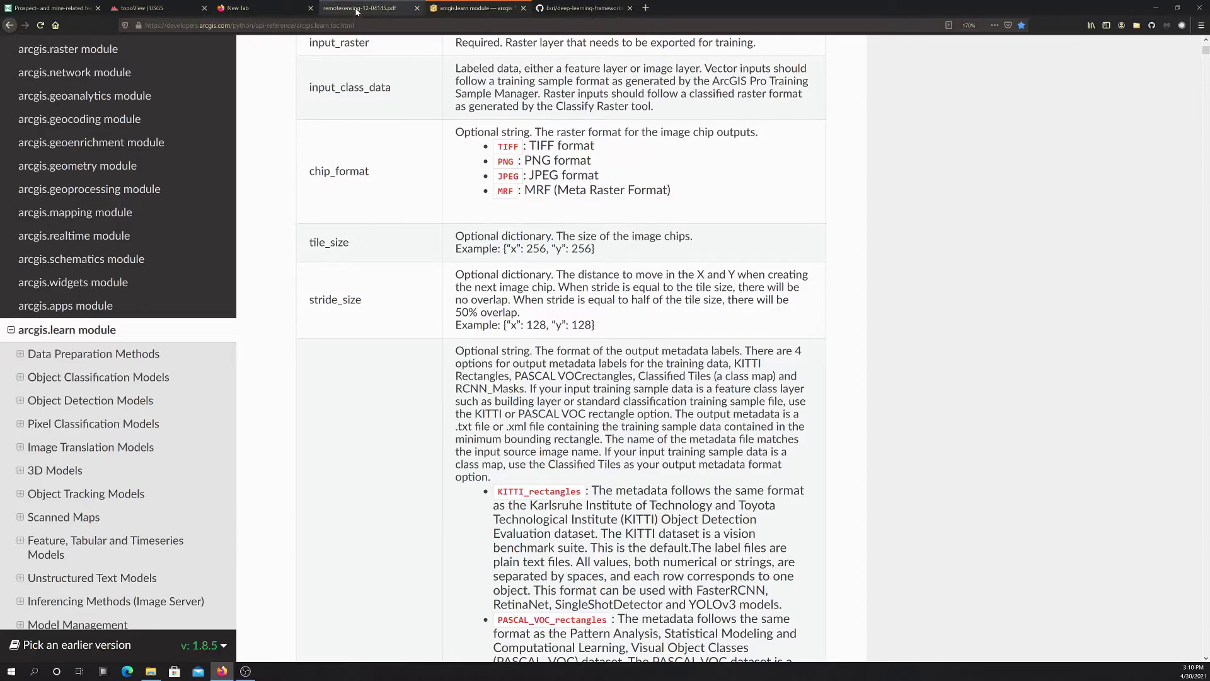
Open the remotesensing-12-04145.pdf article and read from its title page to the Figure 1 surface mine example
click(379, 8)
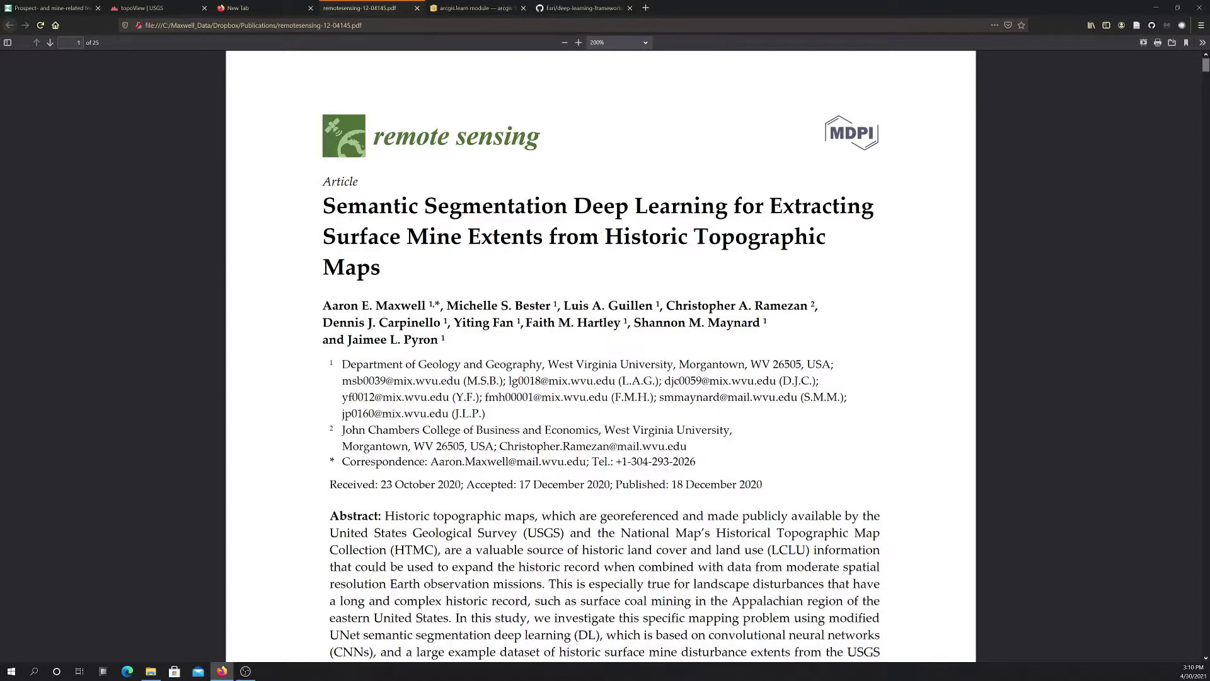
scroll(539, 257, down, 10)
scroll(539, 258, down, 12)
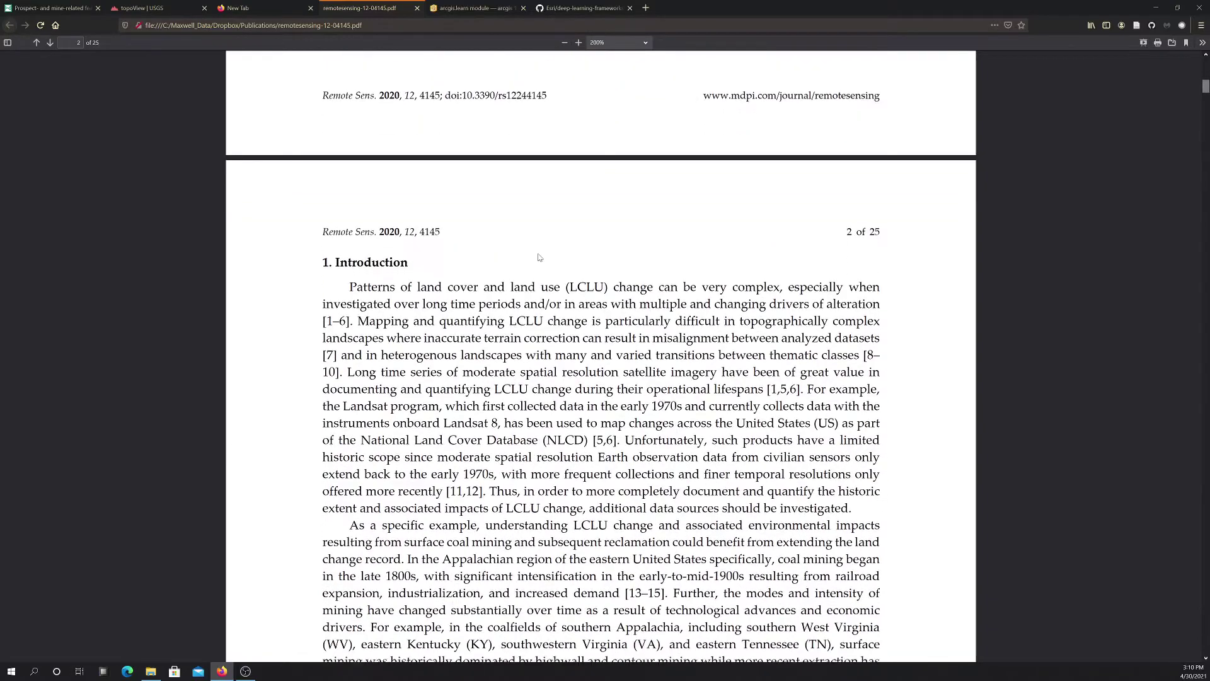
scroll(538, 258, down, 3)
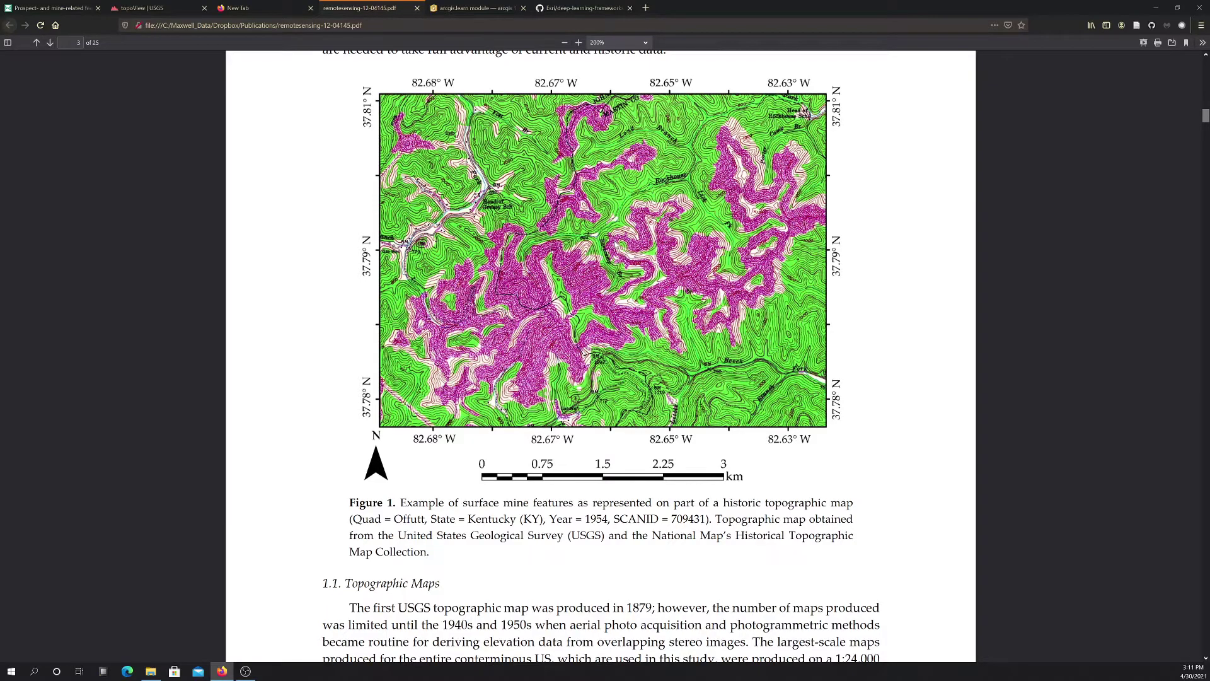
Examine the article's study area map in Figure 3, the dataset counts in Table 1 and the input data examples in Figure 4
scroll(575, 258, down, 20)
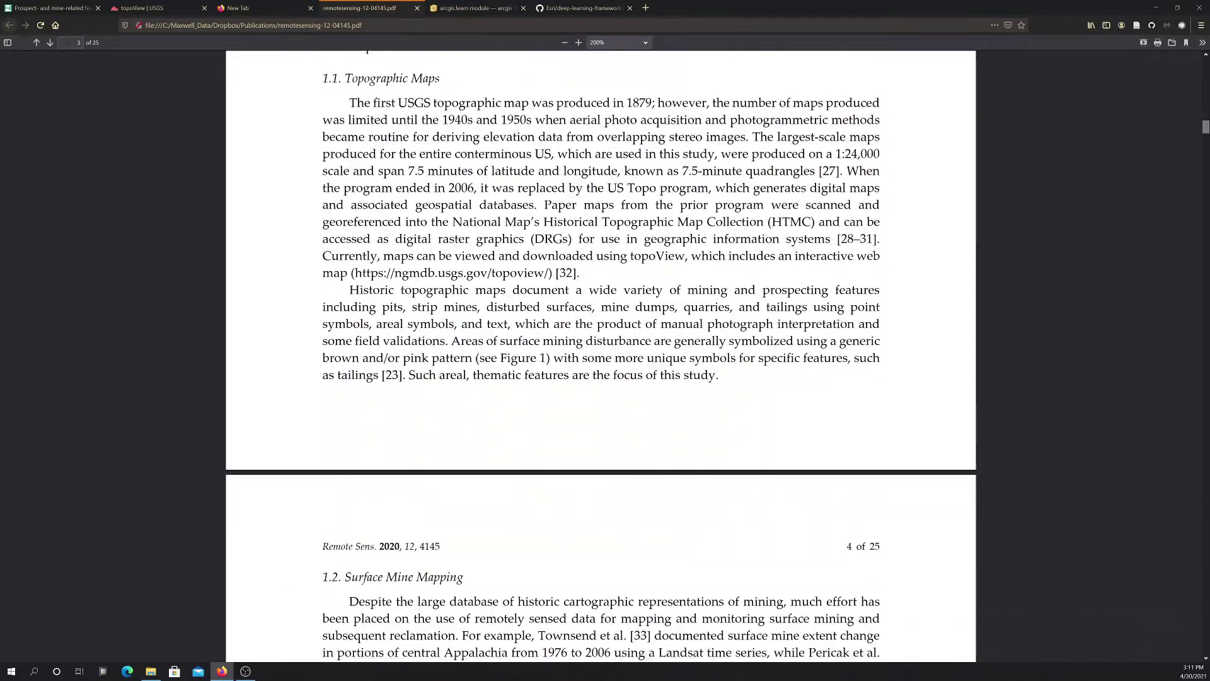
scroll(576, 259, down, 20)
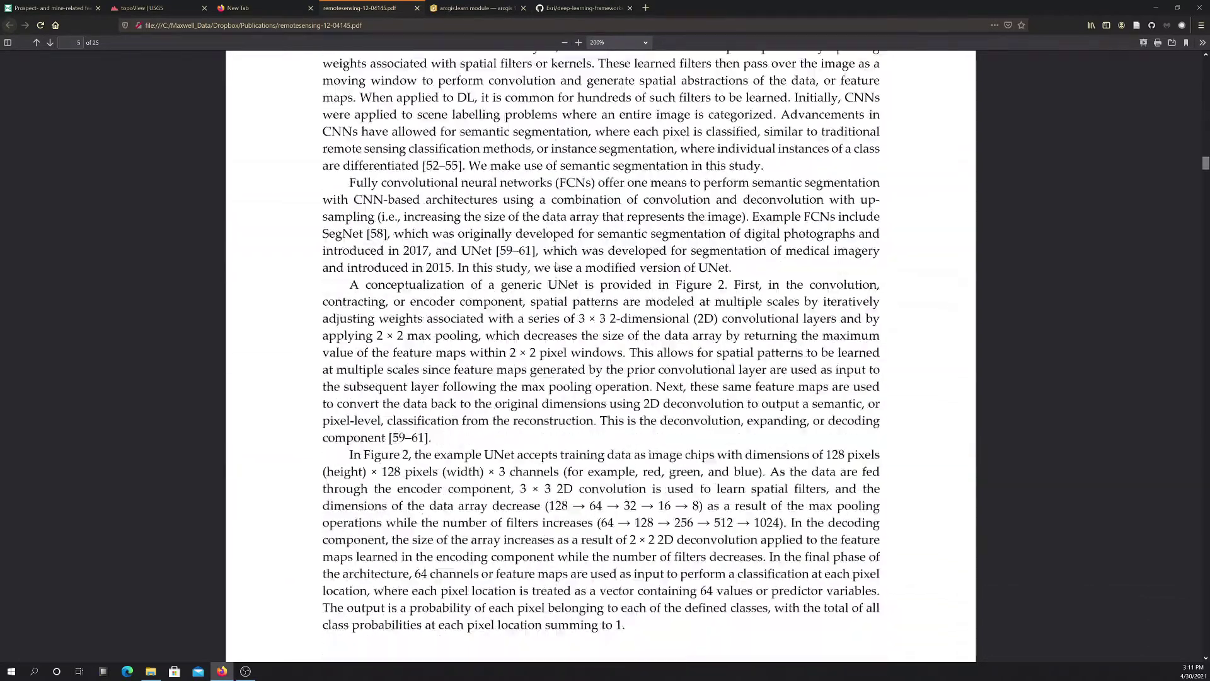
scroll(556, 266, down, 20)
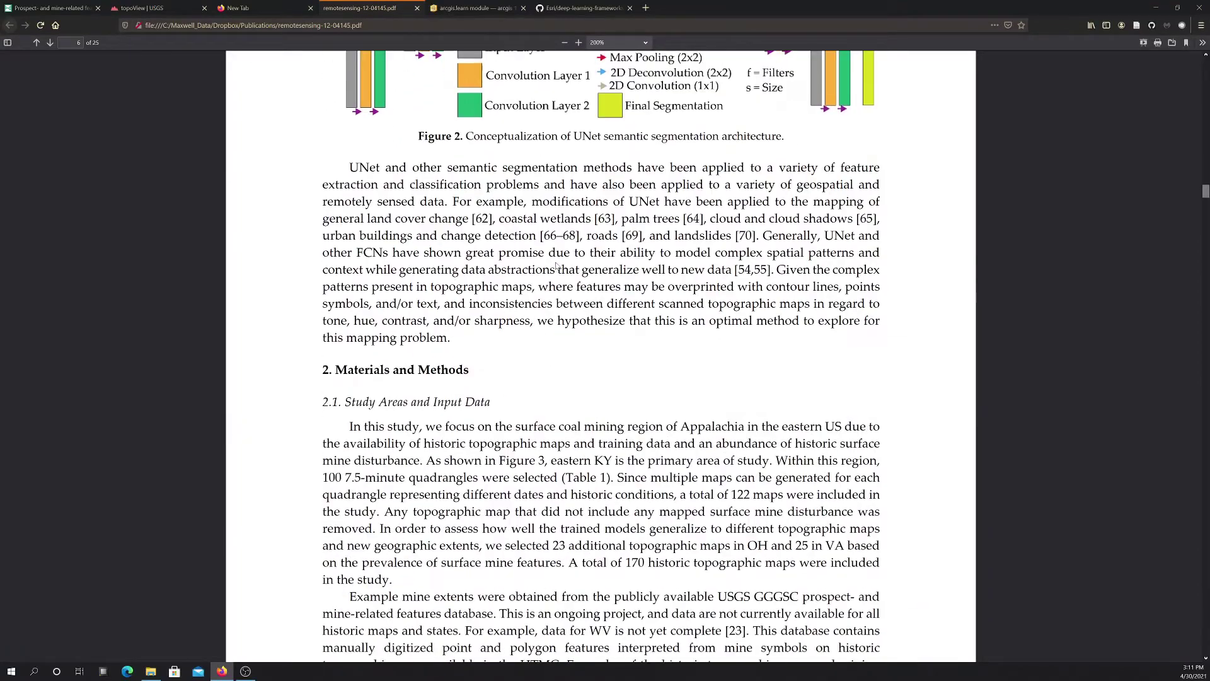
scroll(557, 266, down, 3)
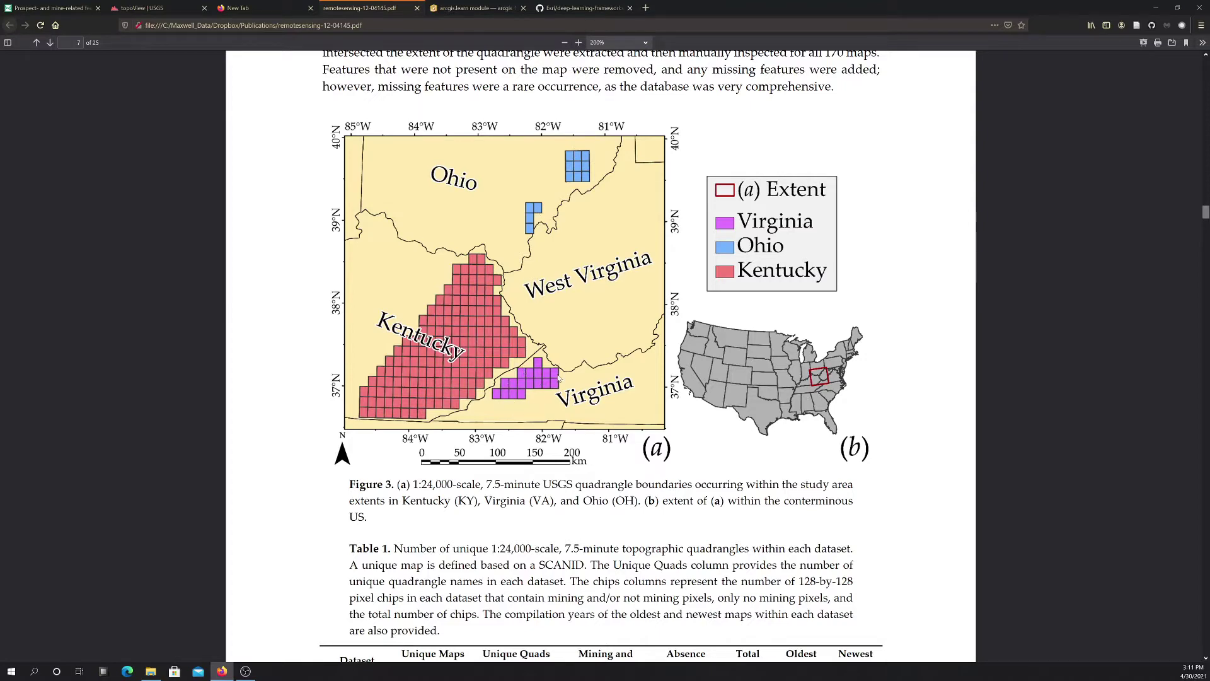
scroll(575, 399, down, 1)
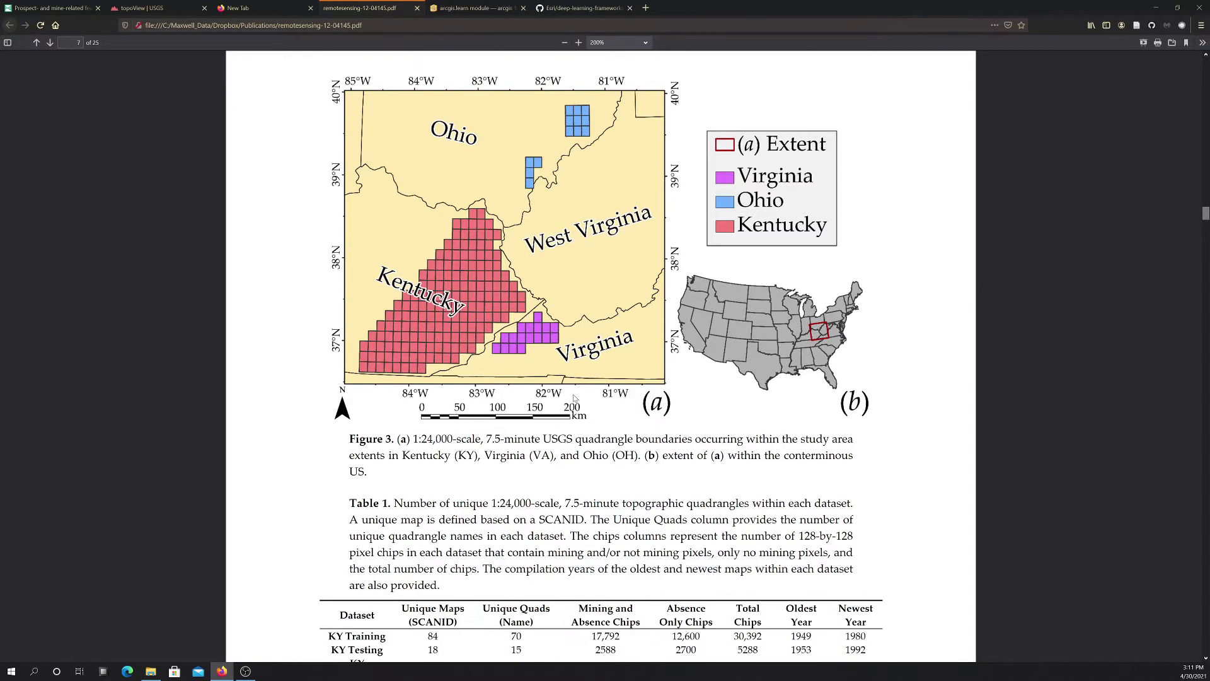
scroll(542, 361, down, 5)
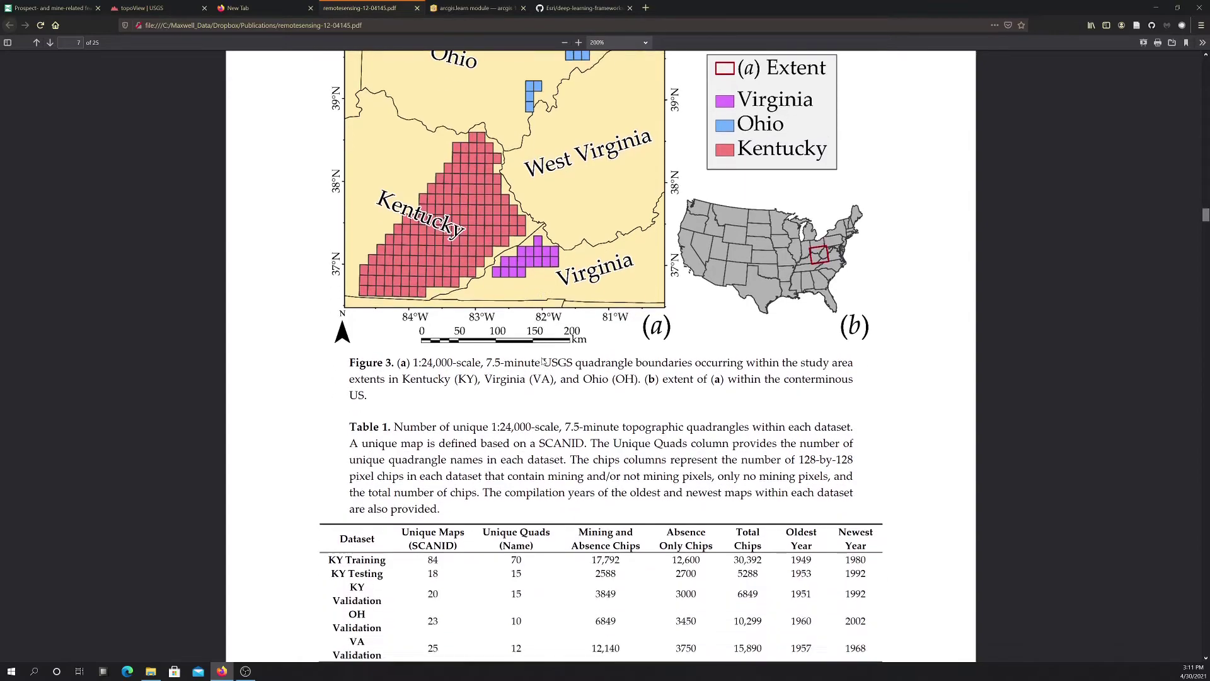
scroll(542, 361, down, 10)
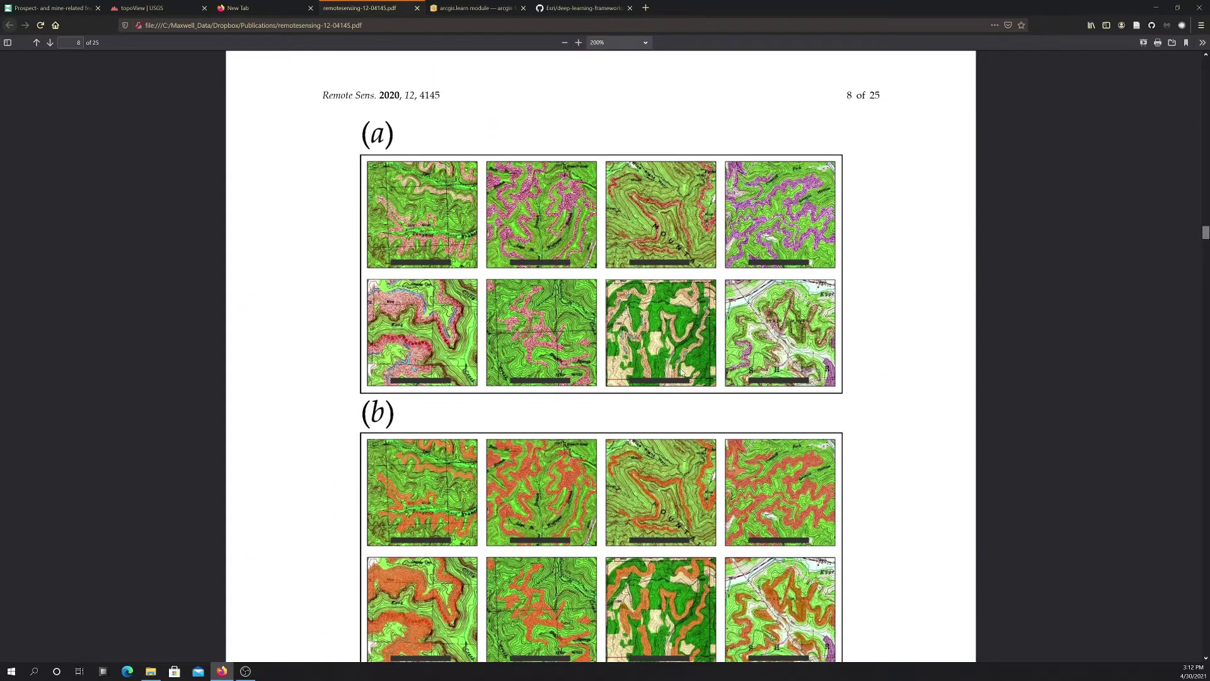
scroll(622, 378, down, 2)
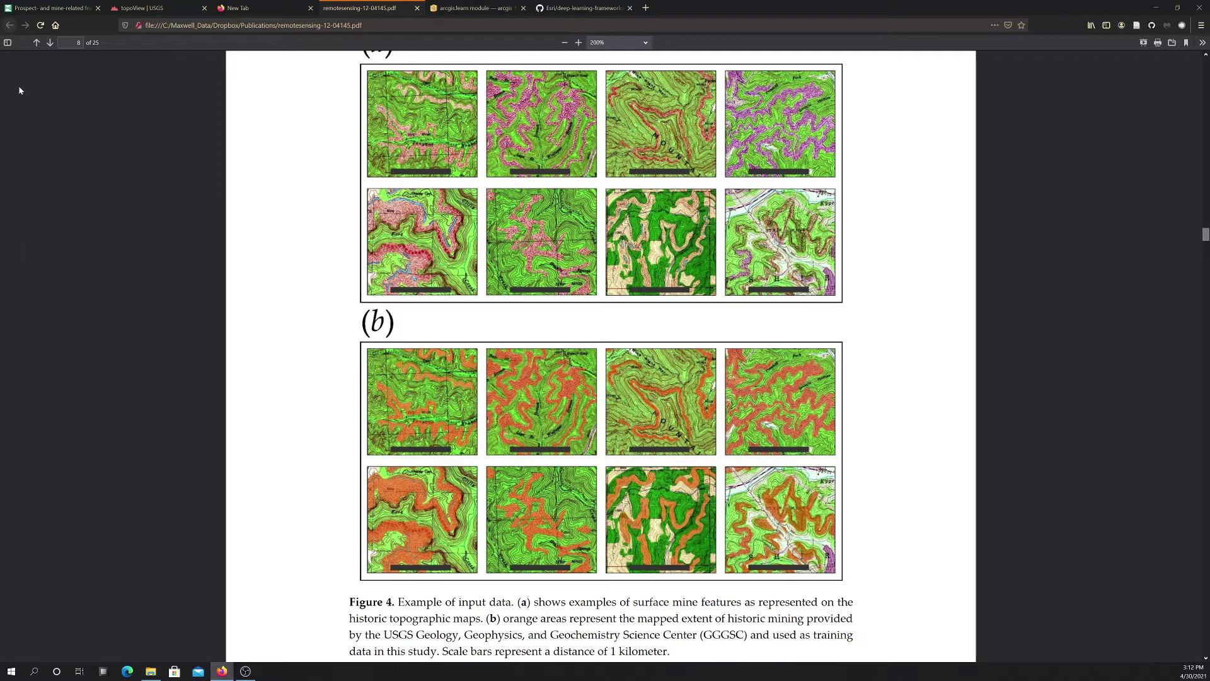
Open the USGS page on prospect- and mine-related features and play its map animation
click(48, 7)
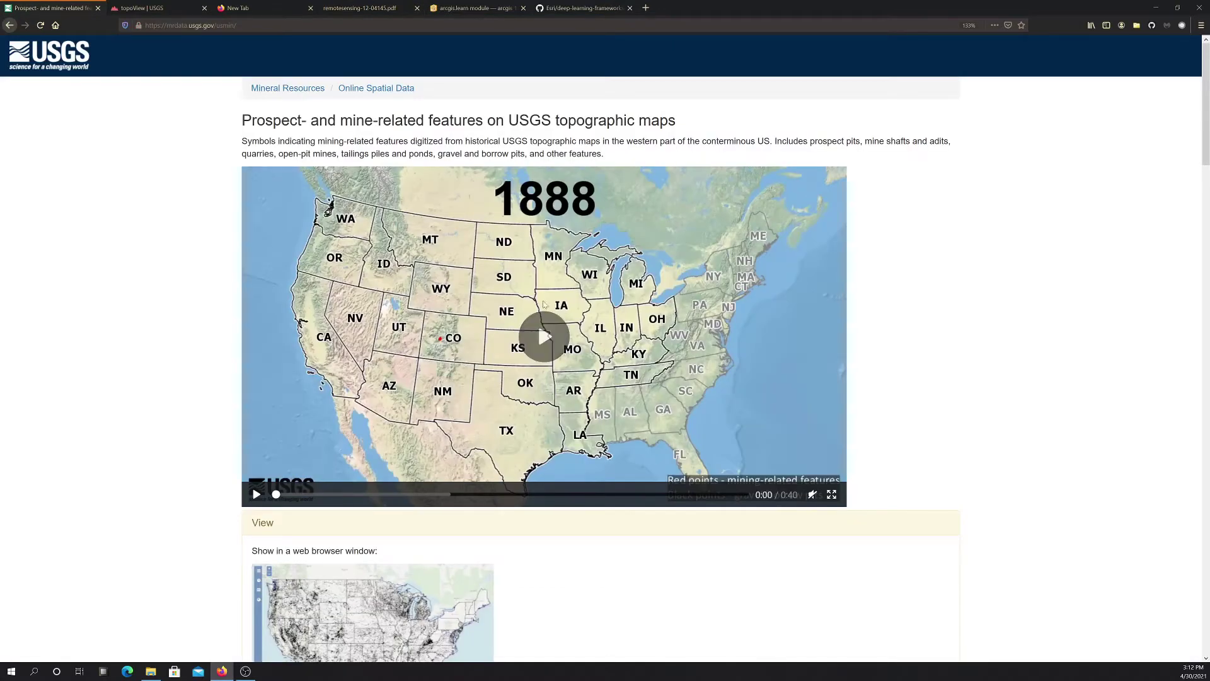
click(545, 336)
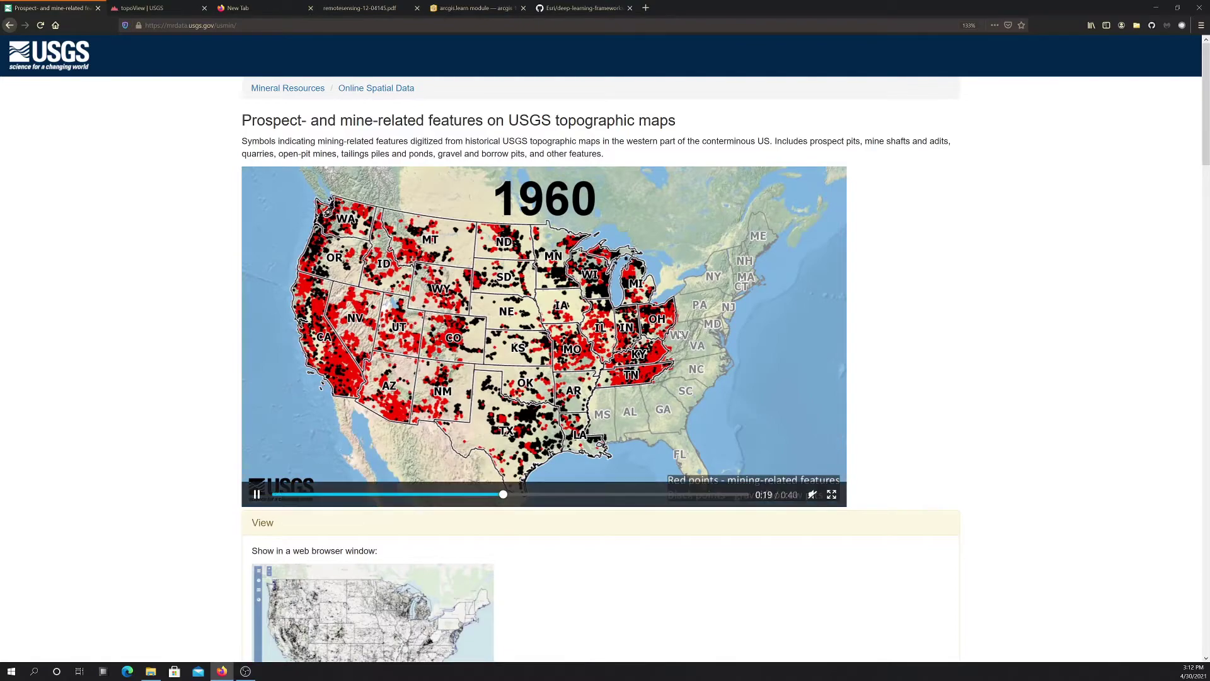
scroll(658, 334, down, 3)
scroll(658, 334, up, 3)
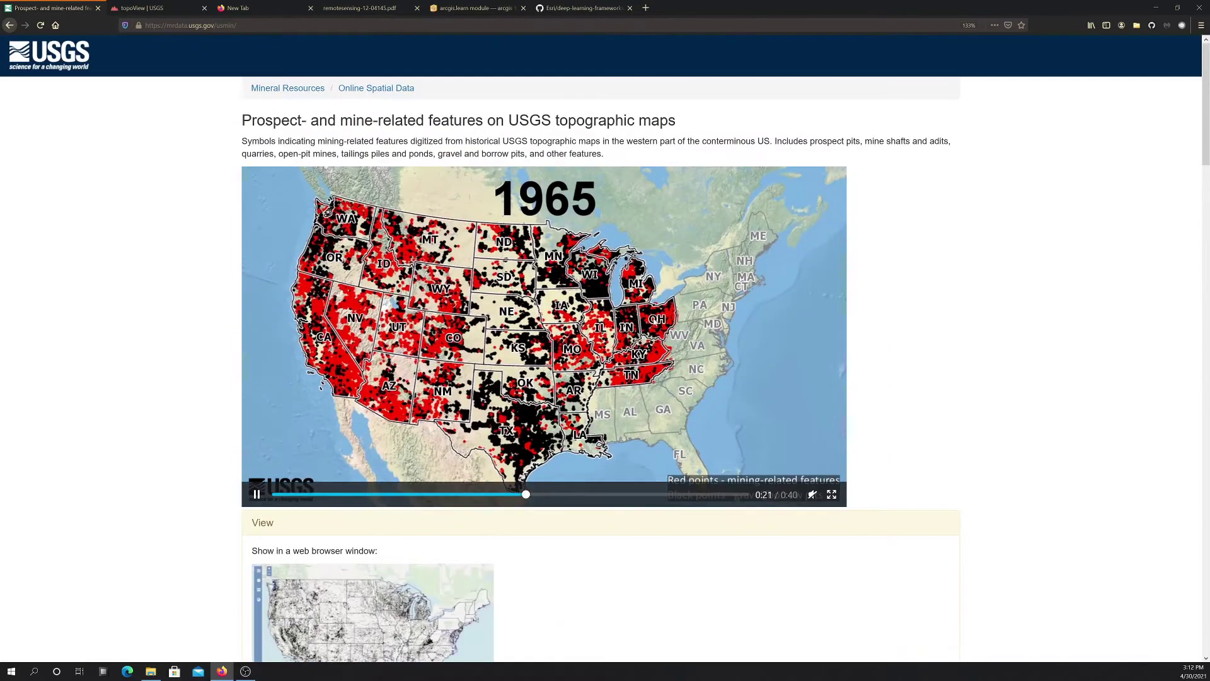
Review the KML files by state and the dataset download options on the USGS page, then return to the map animation
scroll(652, 333, down, 5)
scroll(567, 333, down, 3)
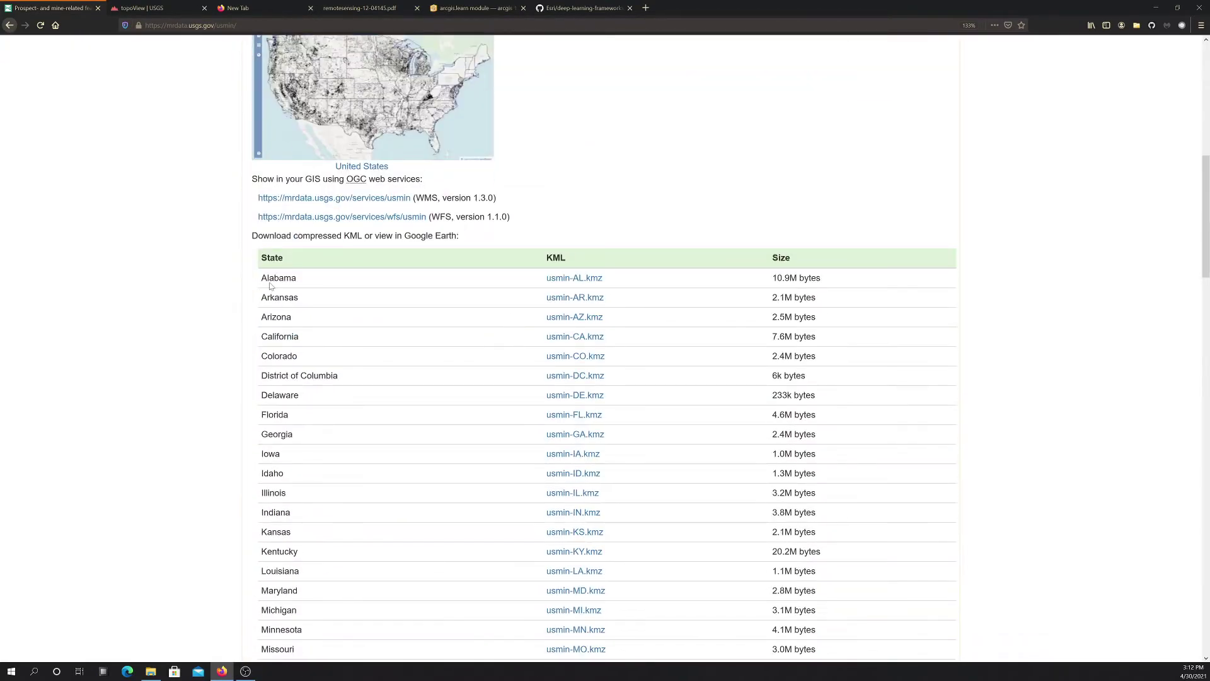
scroll(323, 334, down, 8)
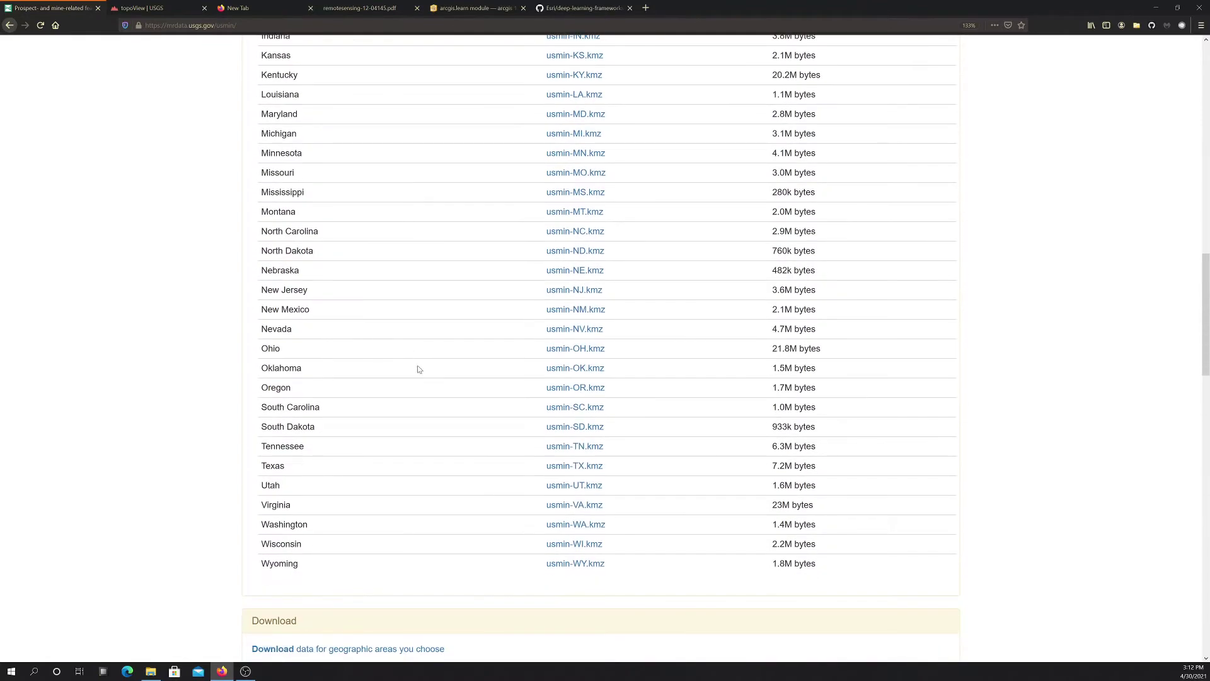
scroll(416, 369, down, 8)
scroll(416, 369, up, 4)
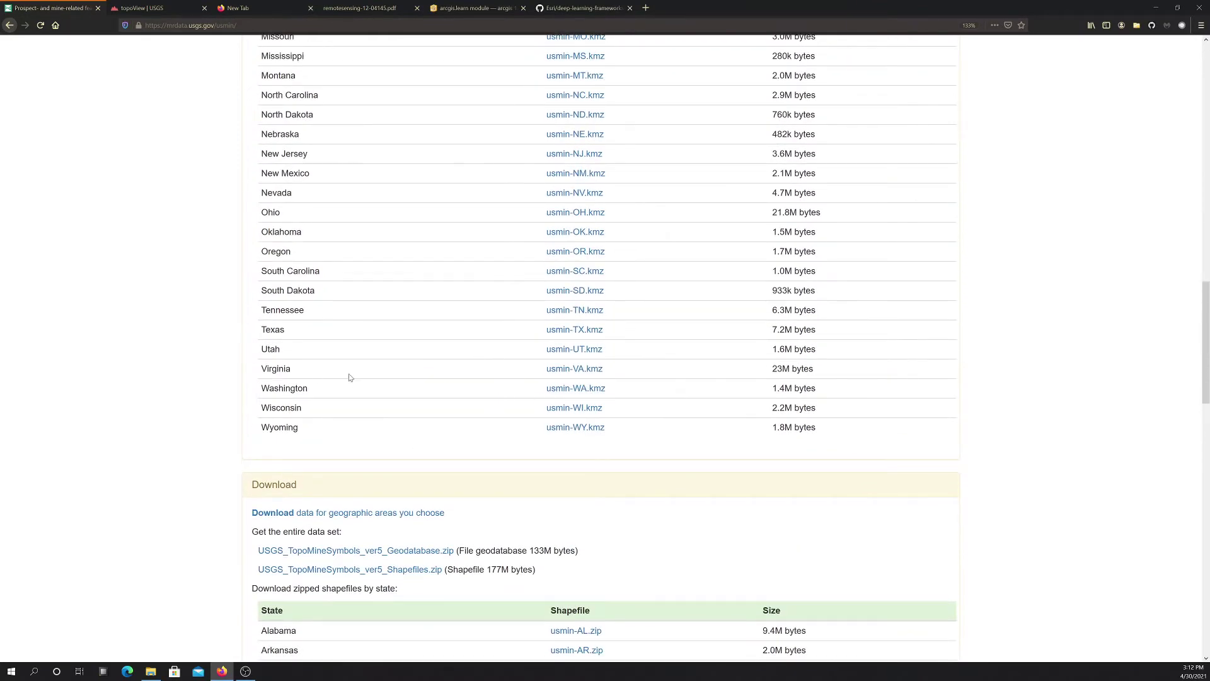
scroll(381, 349, up, 1)
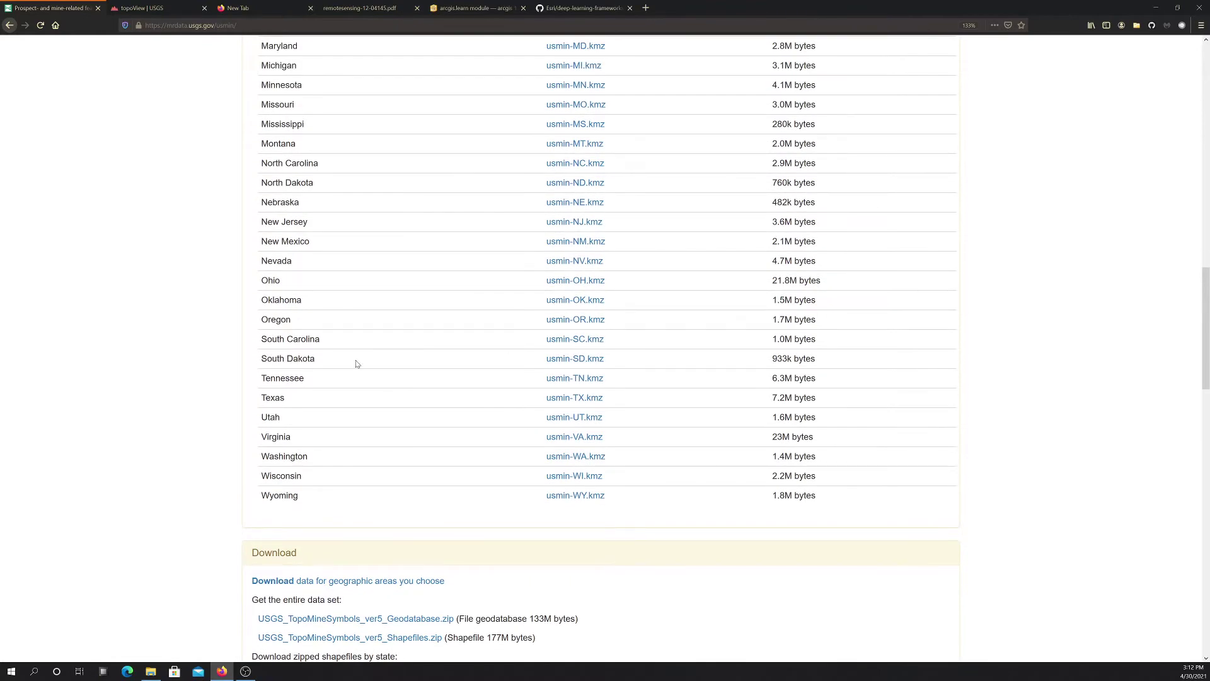
scroll(354, 362, up, 13)
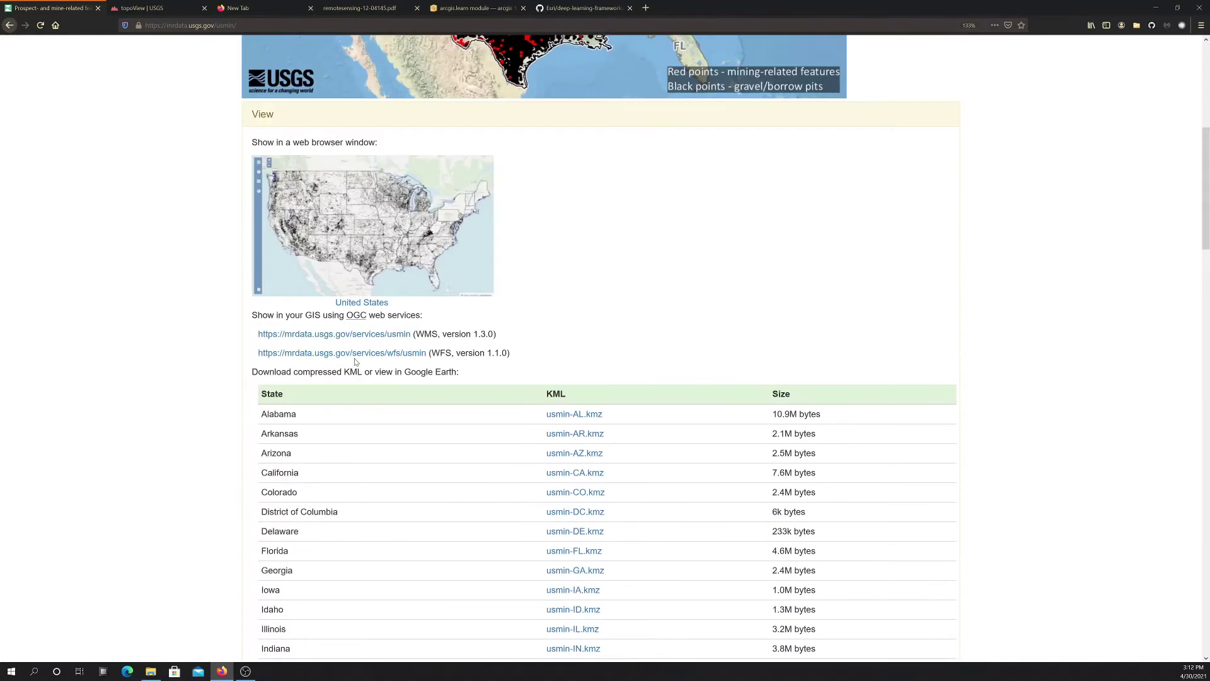
mouse_move(571, 218)
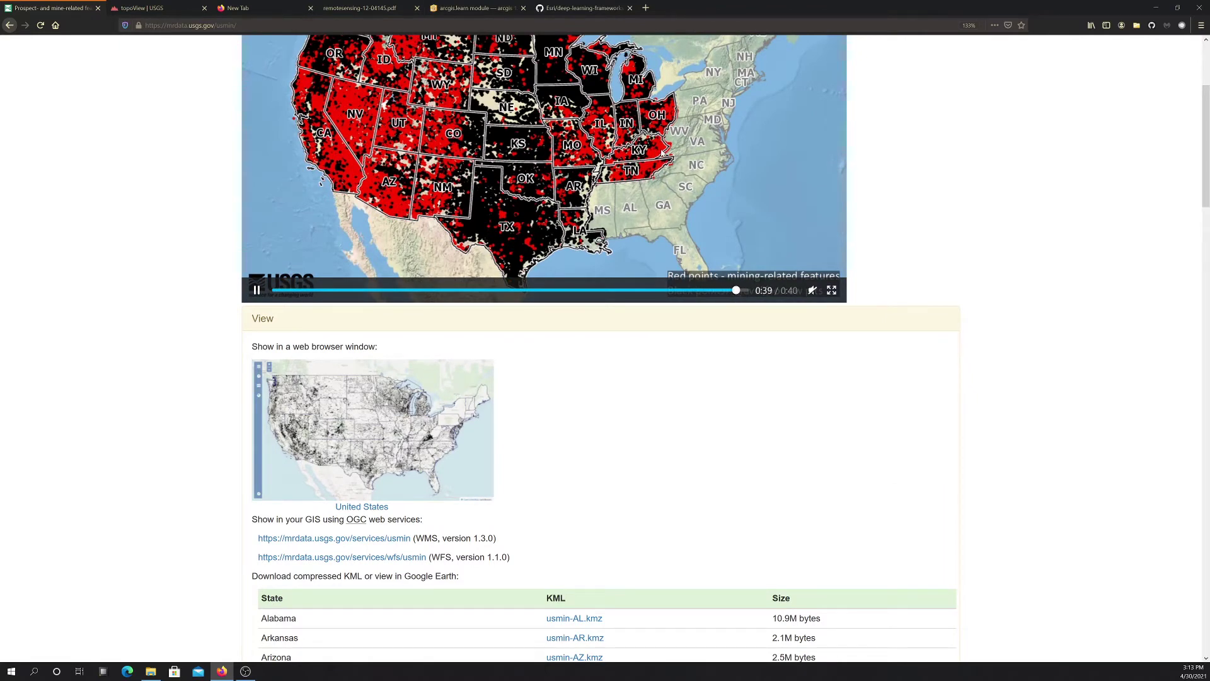
scroll(658, 170, up, 1)
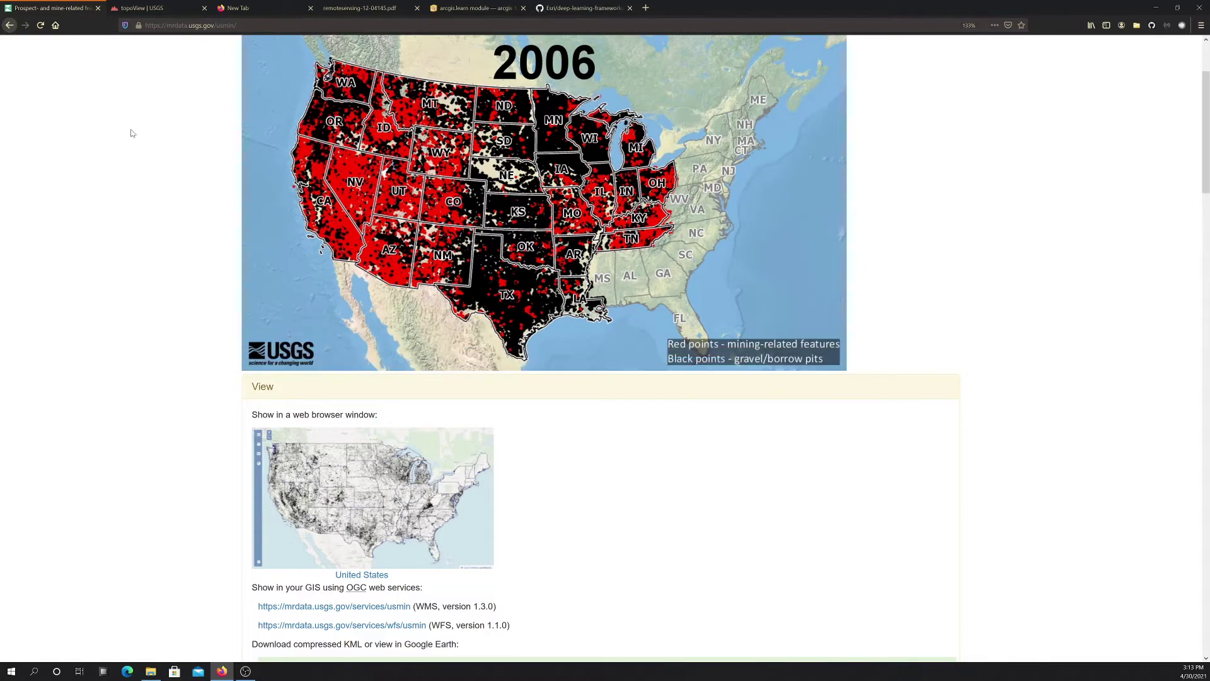
Open the map viewer from the USGS topoView site and look over its North America map
click(136, 10)
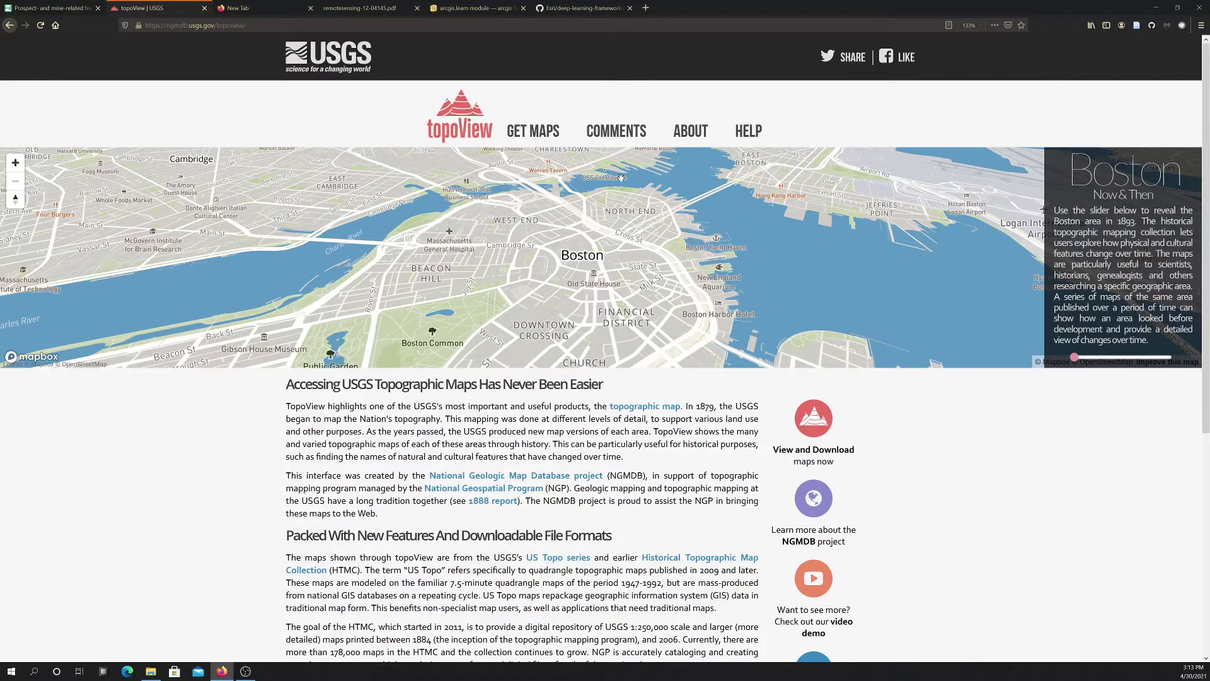
click(819, 427)
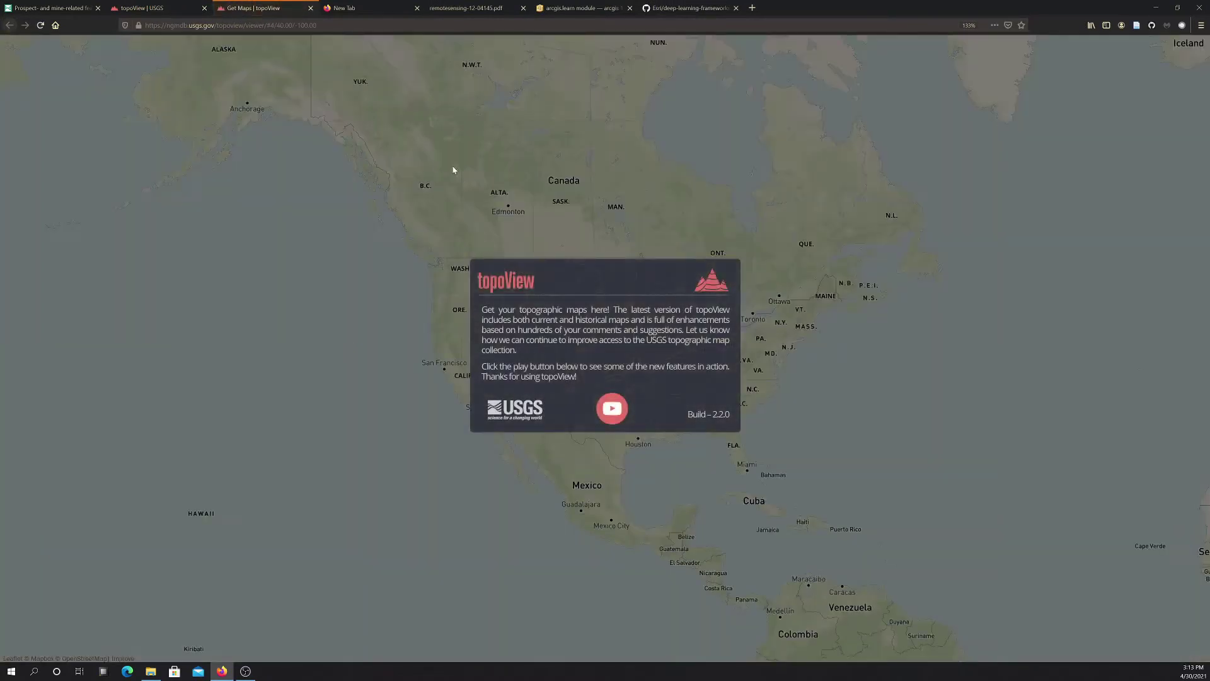
click(614, 420)
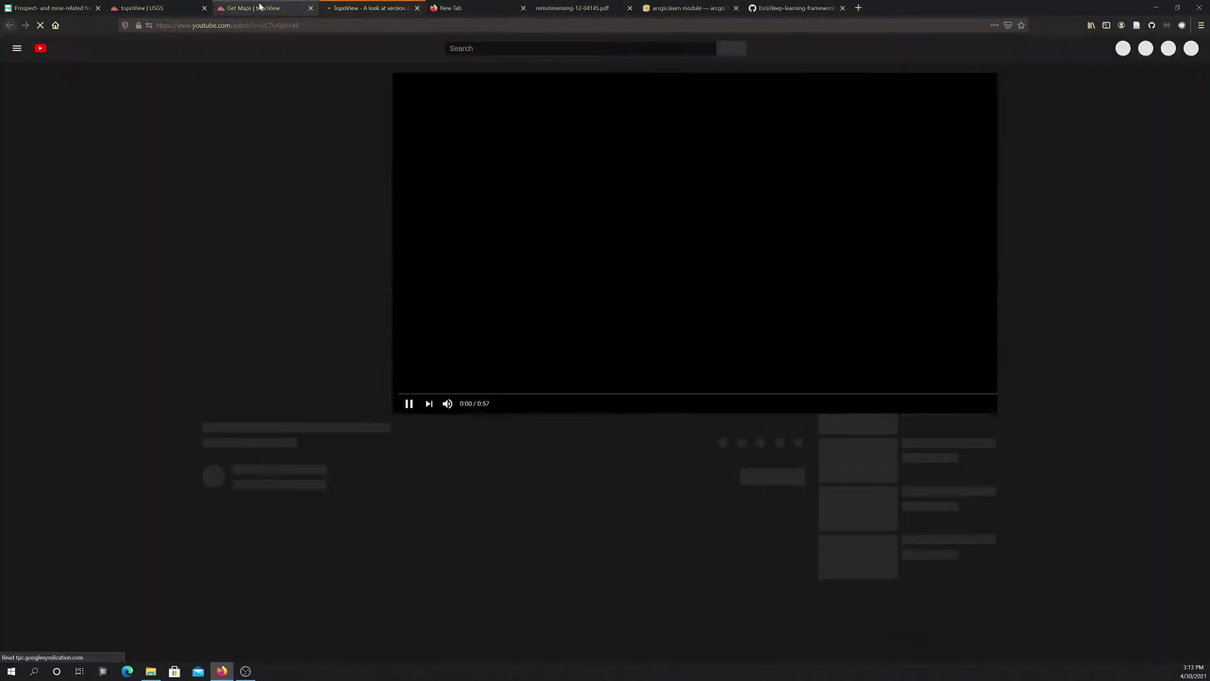
click(261, 8)
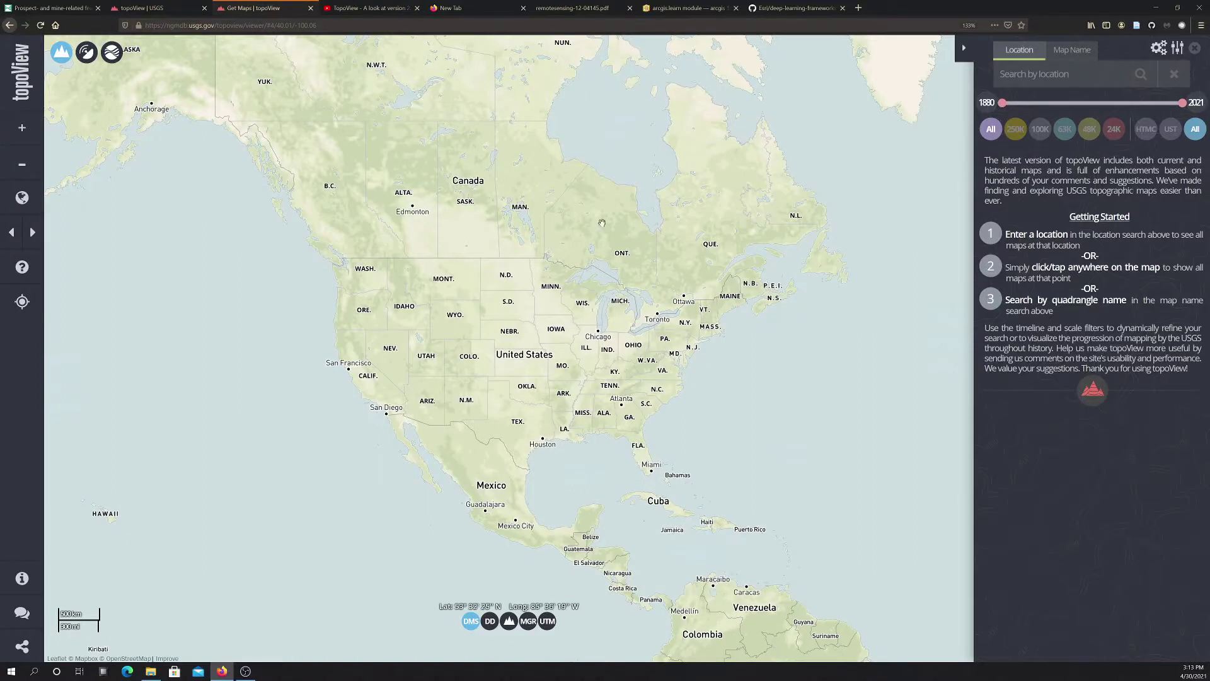
drag(603, 263, 586, 238)
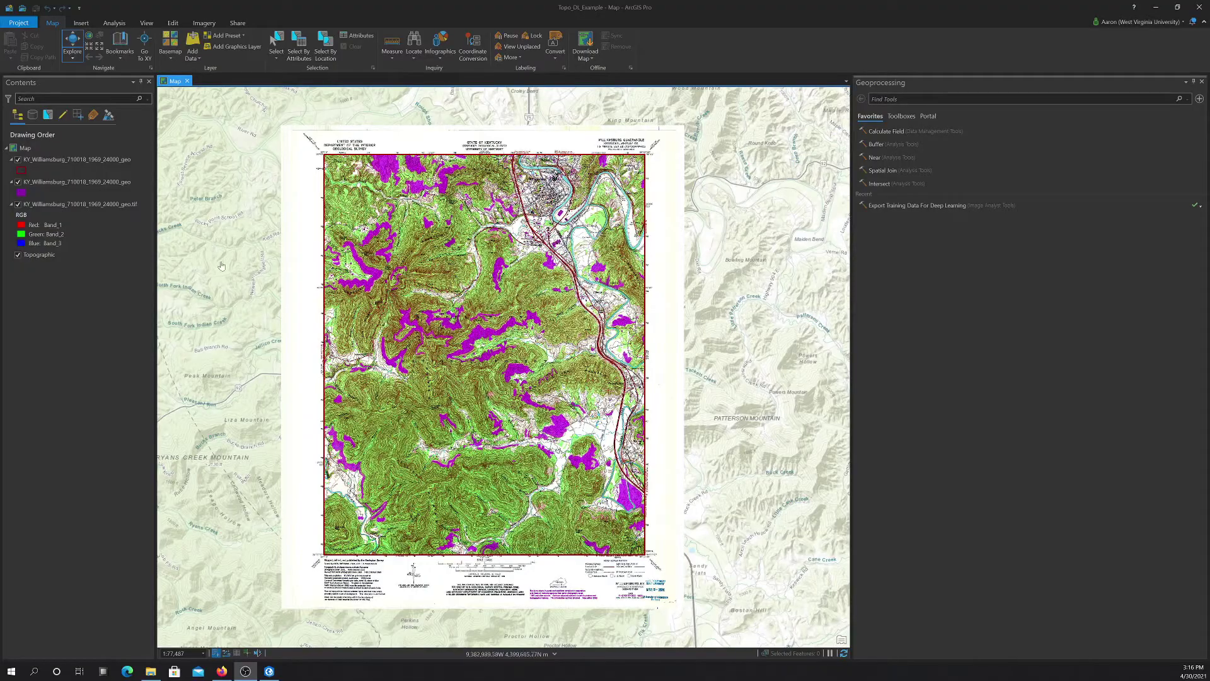
In the Topo_DL_Example project in ArcGIS Pro, compare the purple mine polygons with the topographic map beneath, then hide the polygons
scroll(495, 369, up, 5)
scroll(495, 369, up, 5)
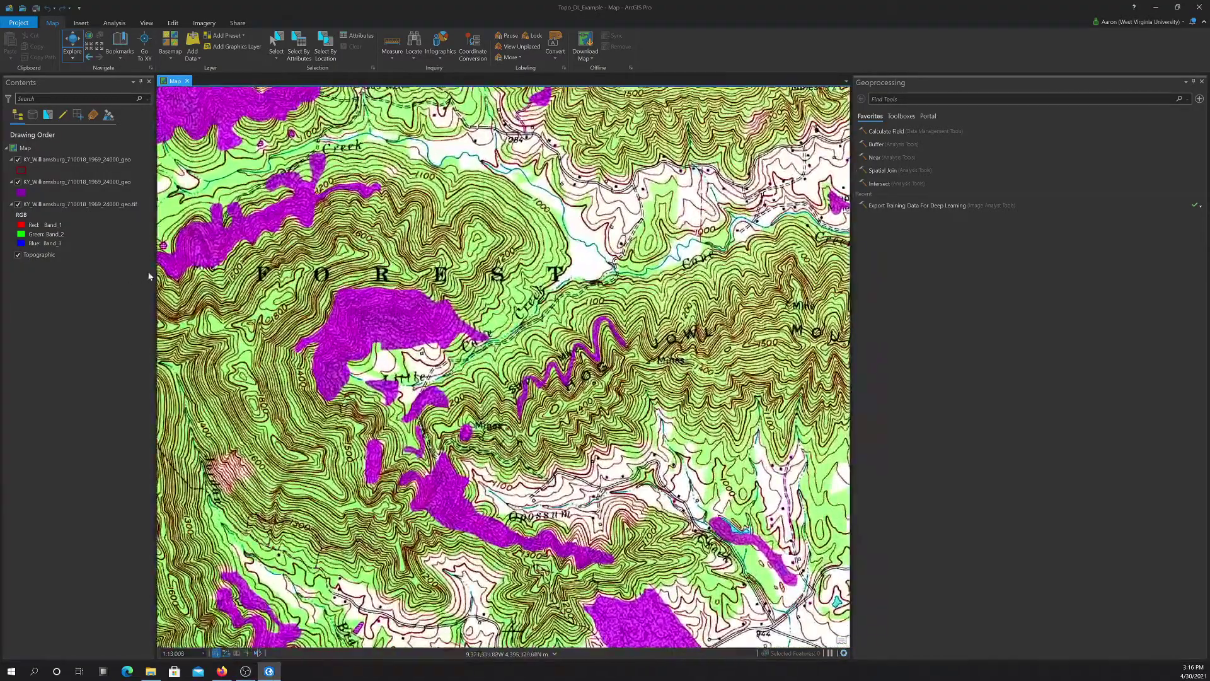
click(18, 182)
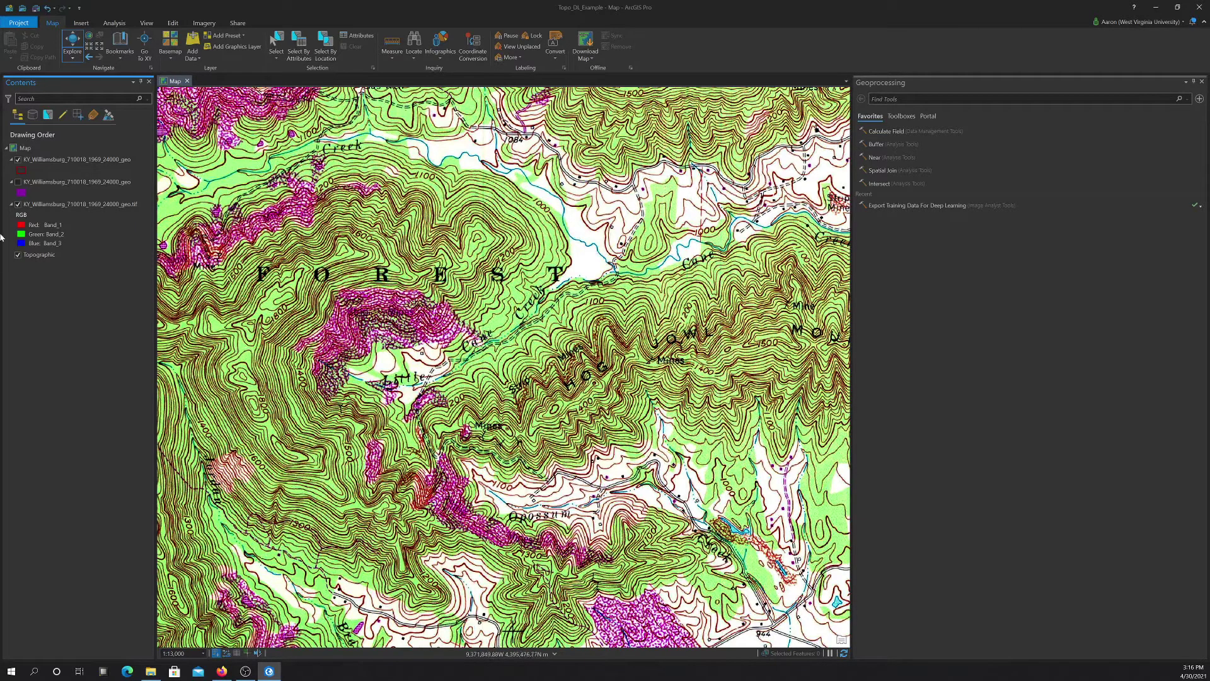
click(18, 183)
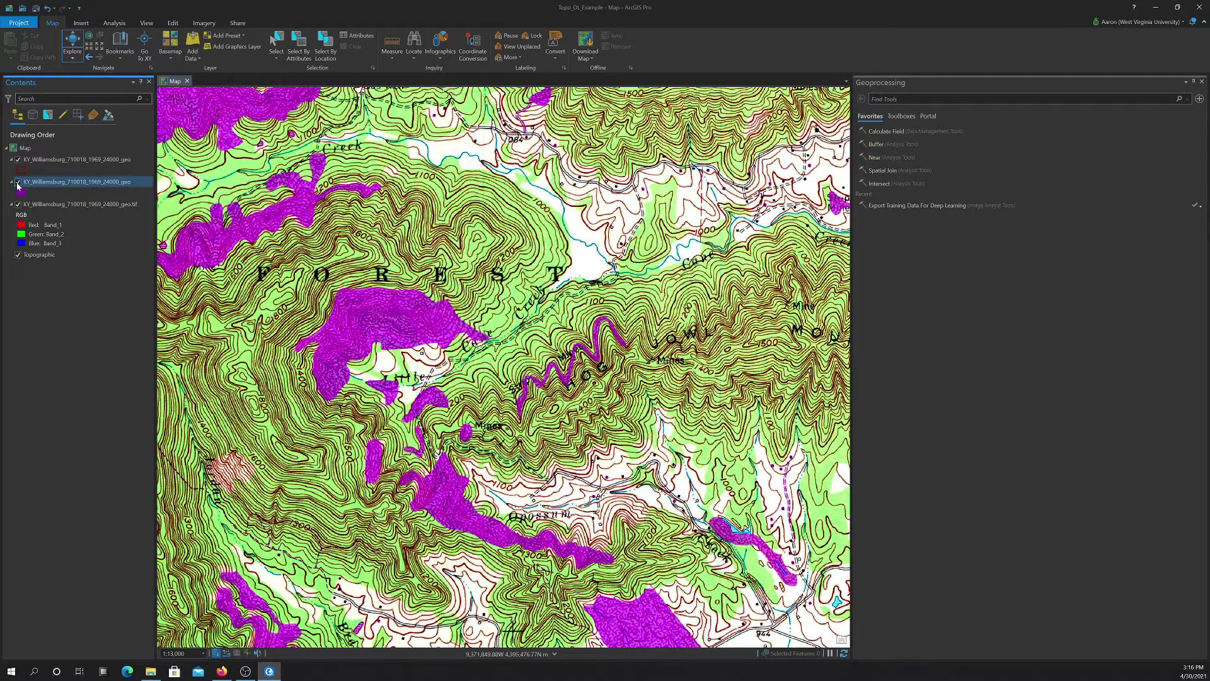
click(18, 183)
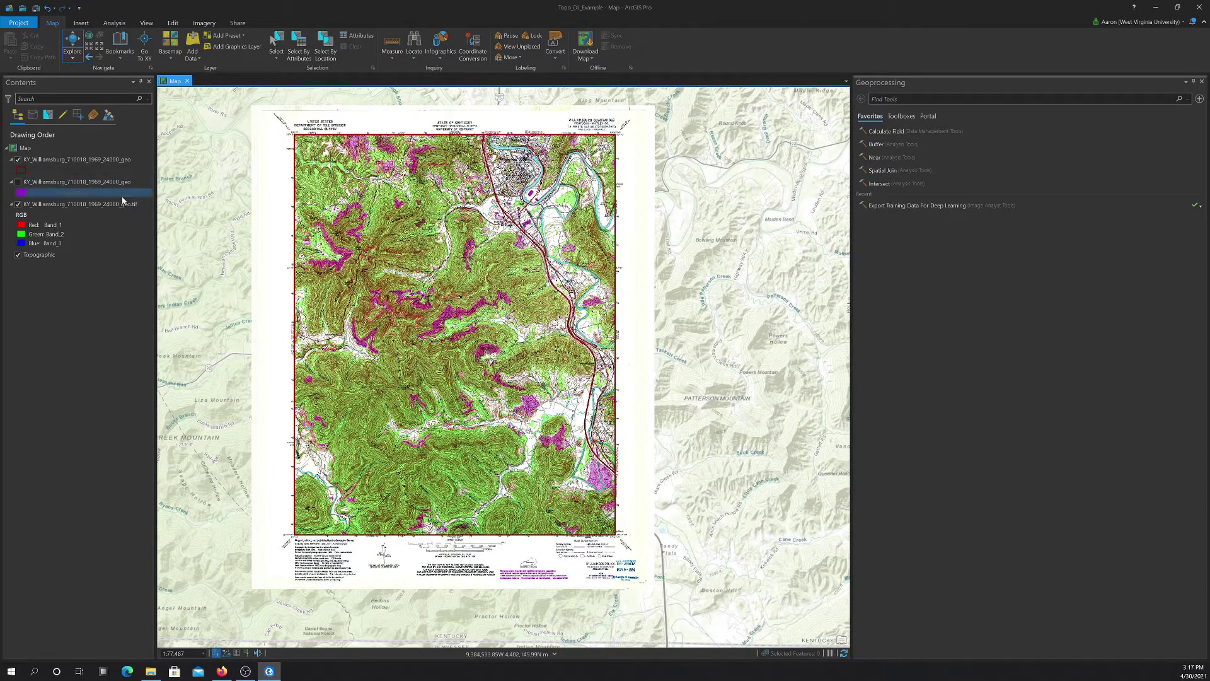
Toggle the visibility of the quadrangle boundary, topographic map raster and mine polygon layers to inspect each one, leaving the polygons hidden
click(18, 160)
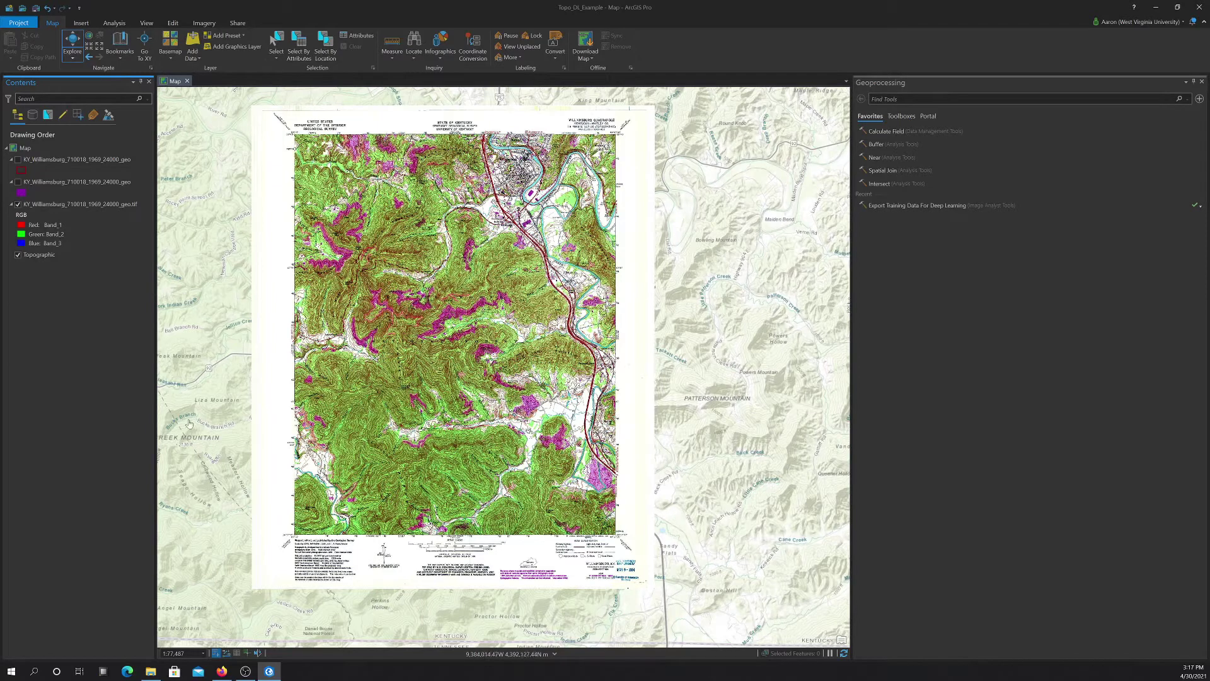
click(18, 162)
click(18, 161)
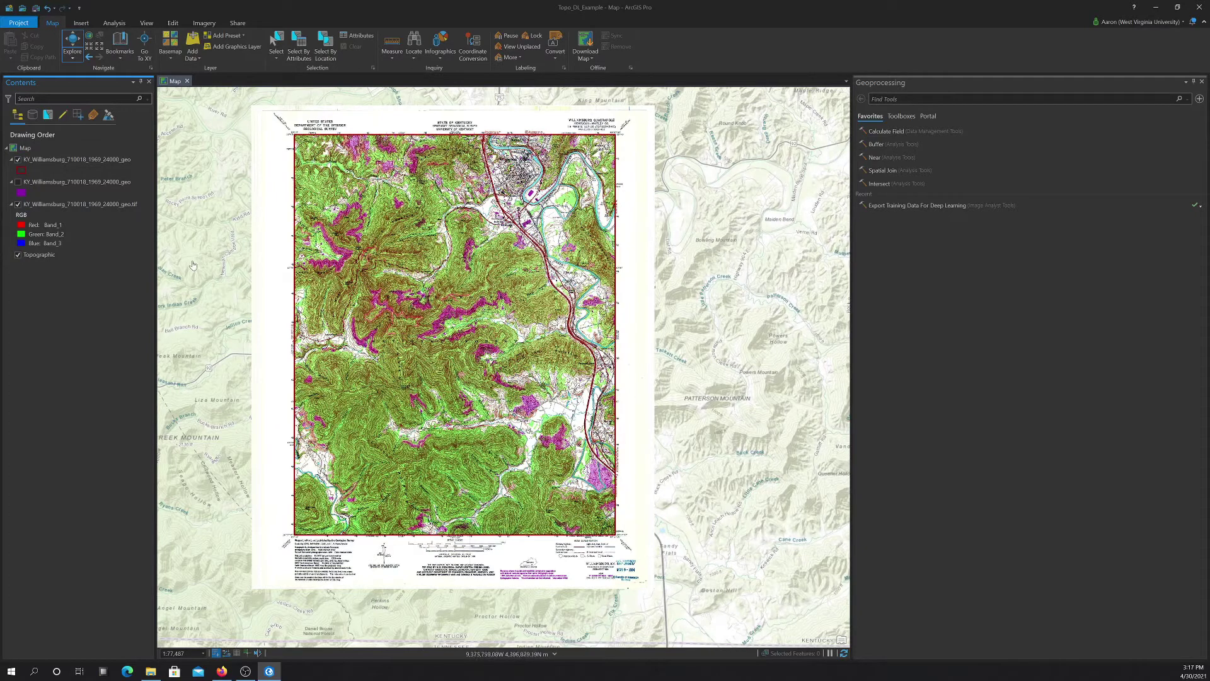
click(19, 205)
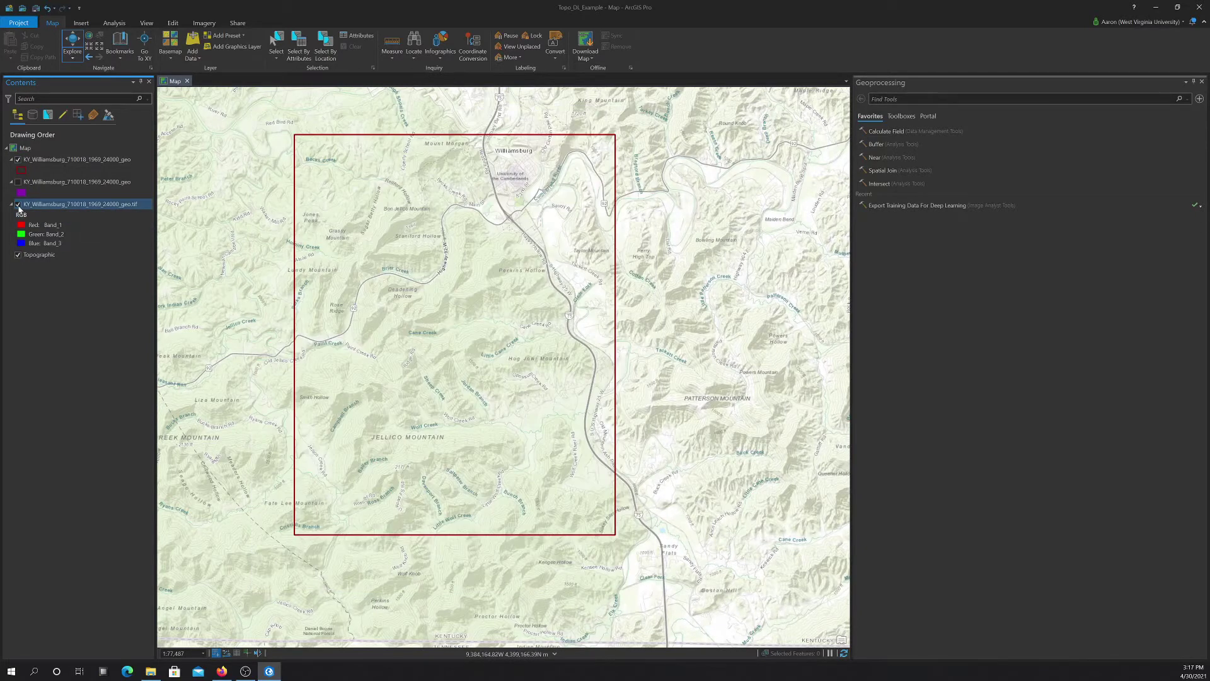
click(18, 205)
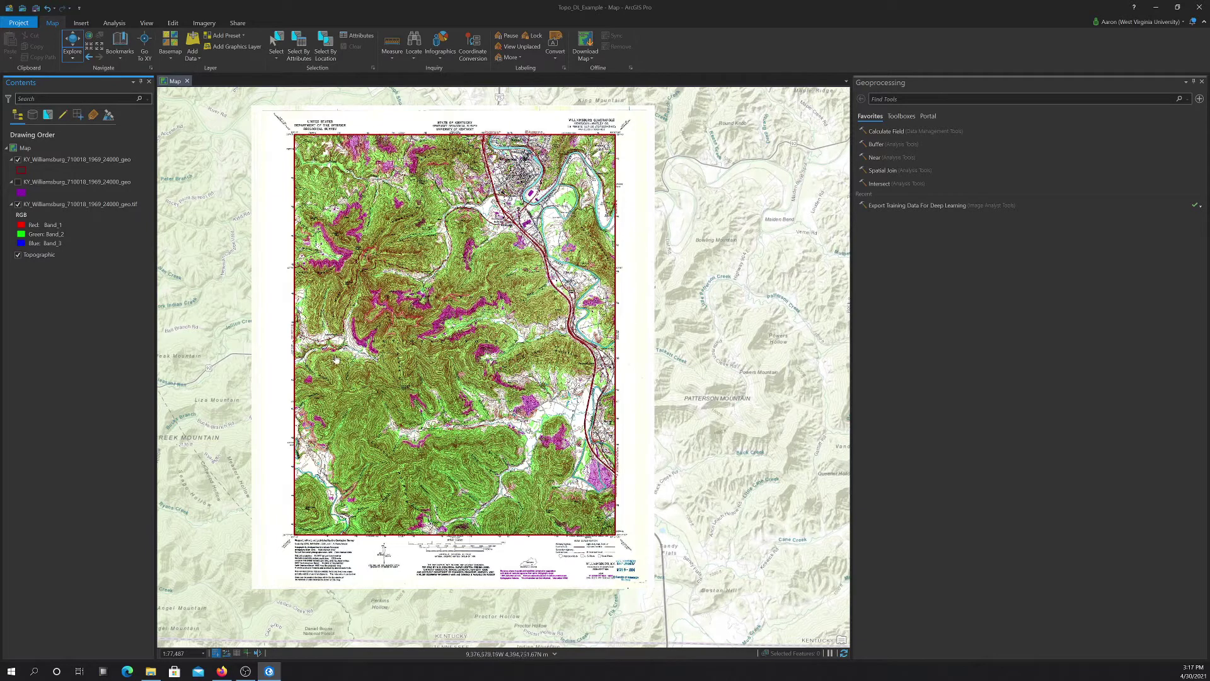
click(18, 182)
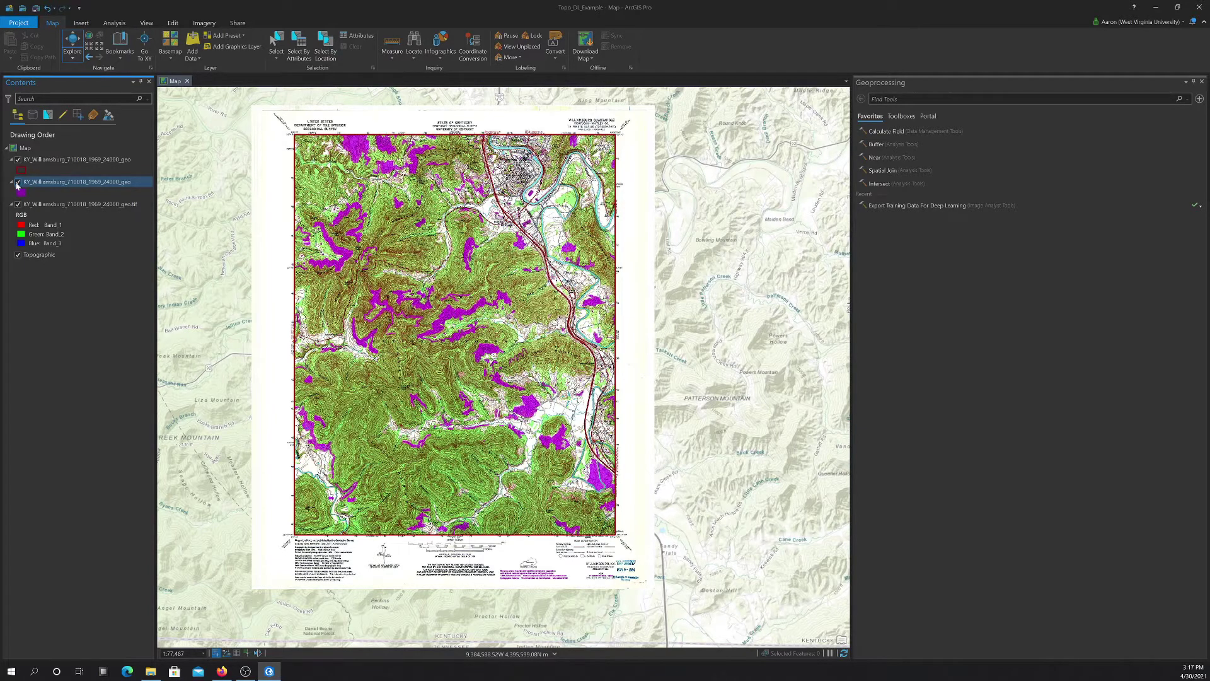
click(18, 182)
Open the mine polygon layer's attribute table, review its fields through to the last column, and close the table
click(73, 225)
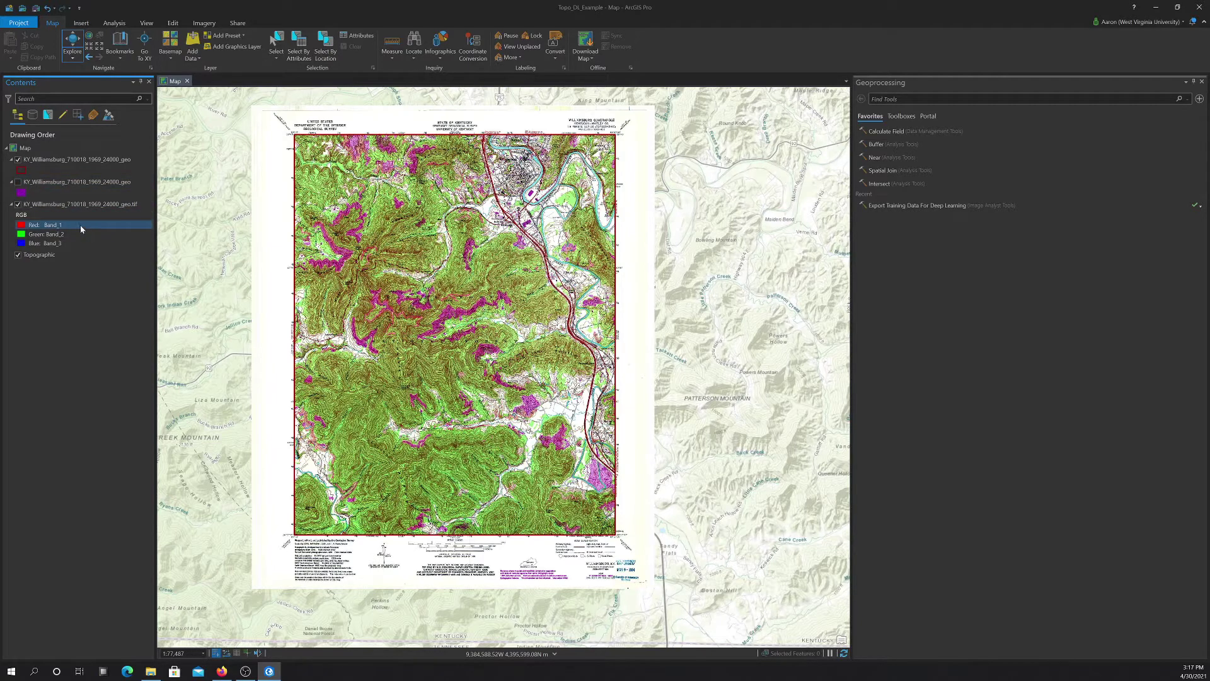
click(60, 182)
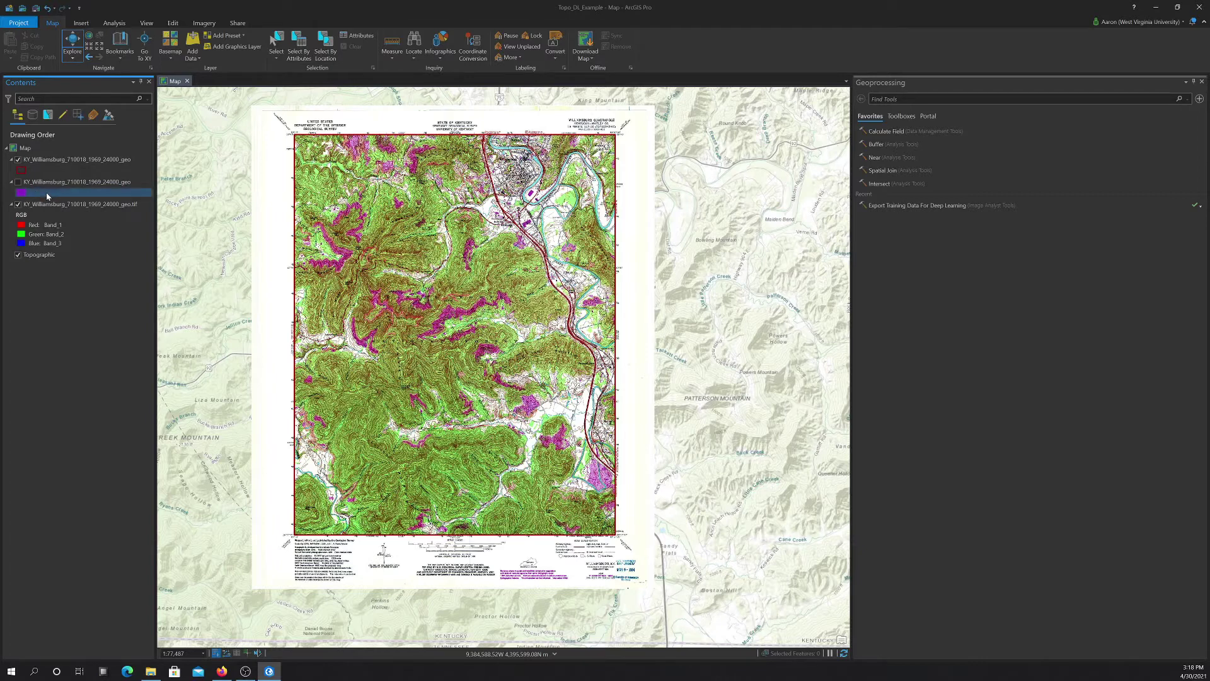
click(44, 184)
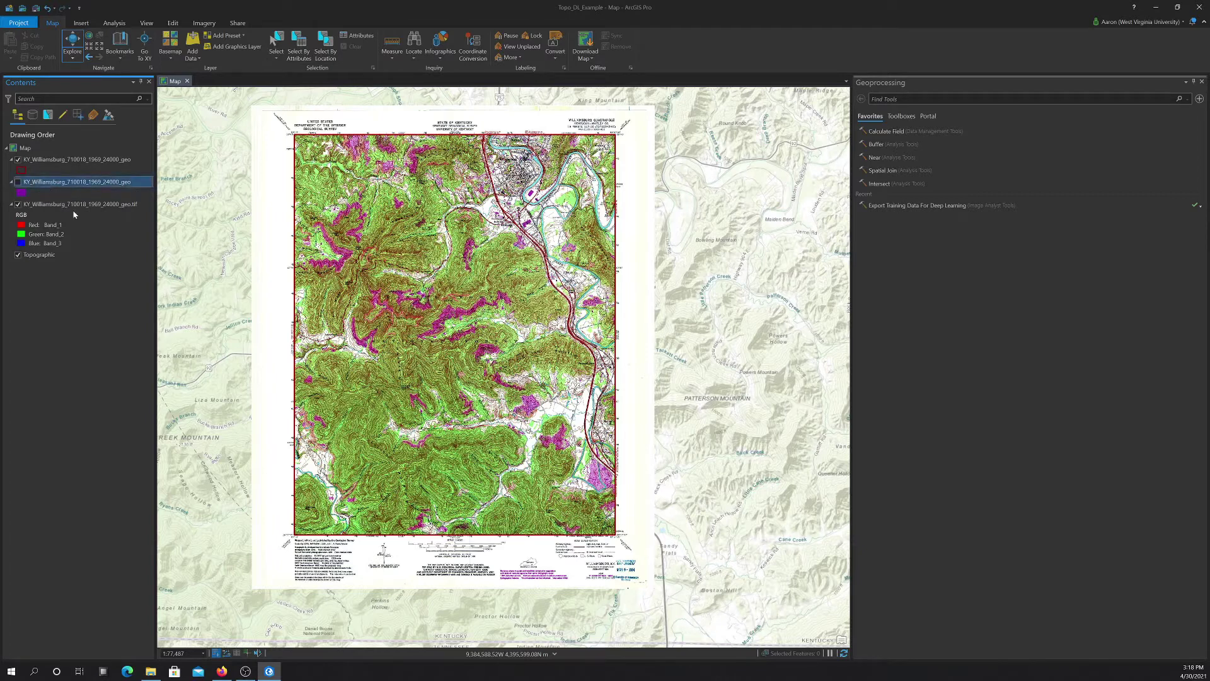
right_click(45, 184)
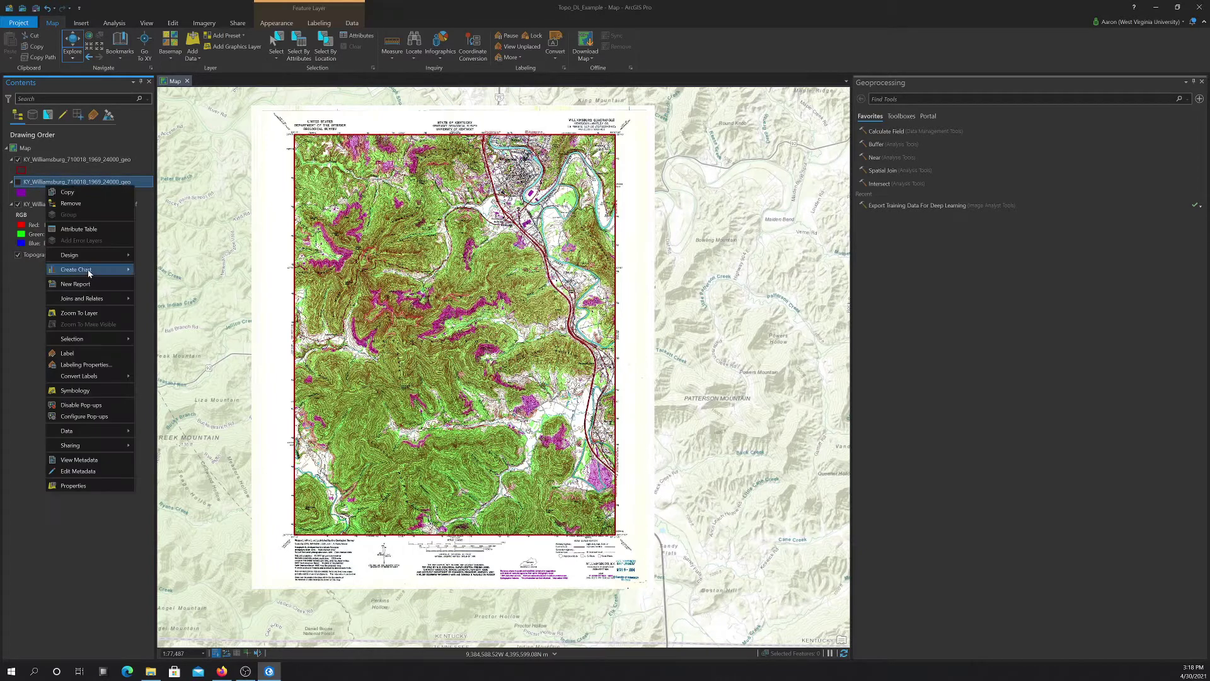
click(79, 230)
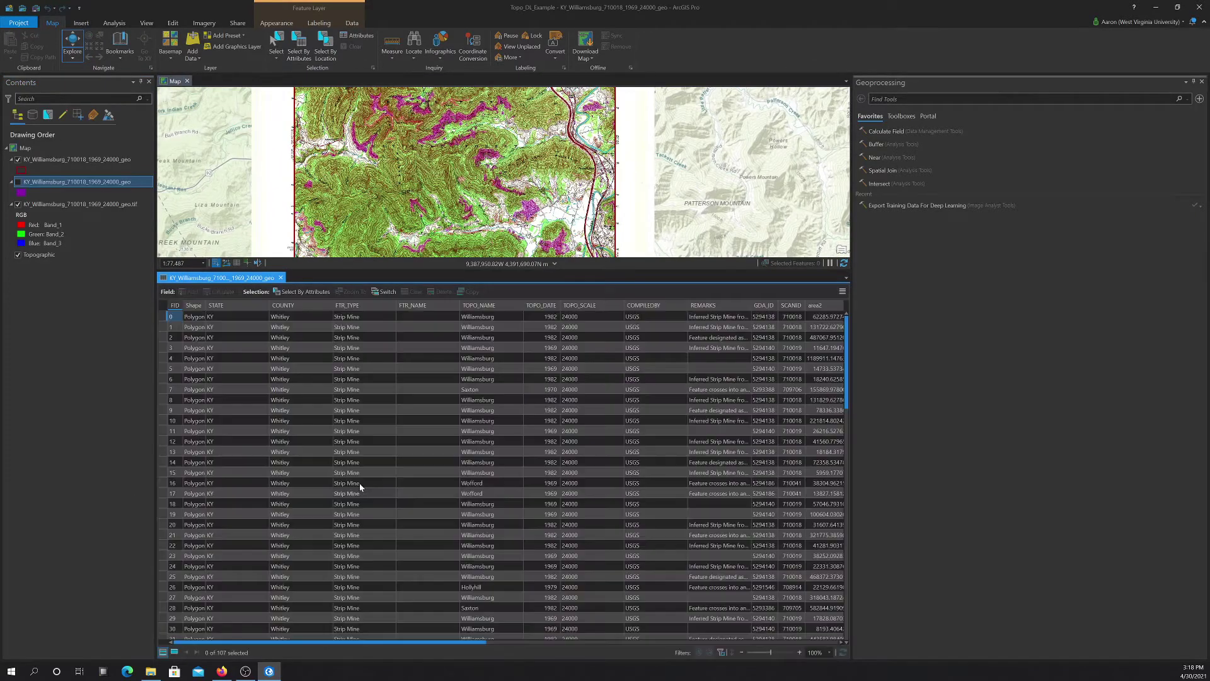
drag(475, 644, 832, 644)
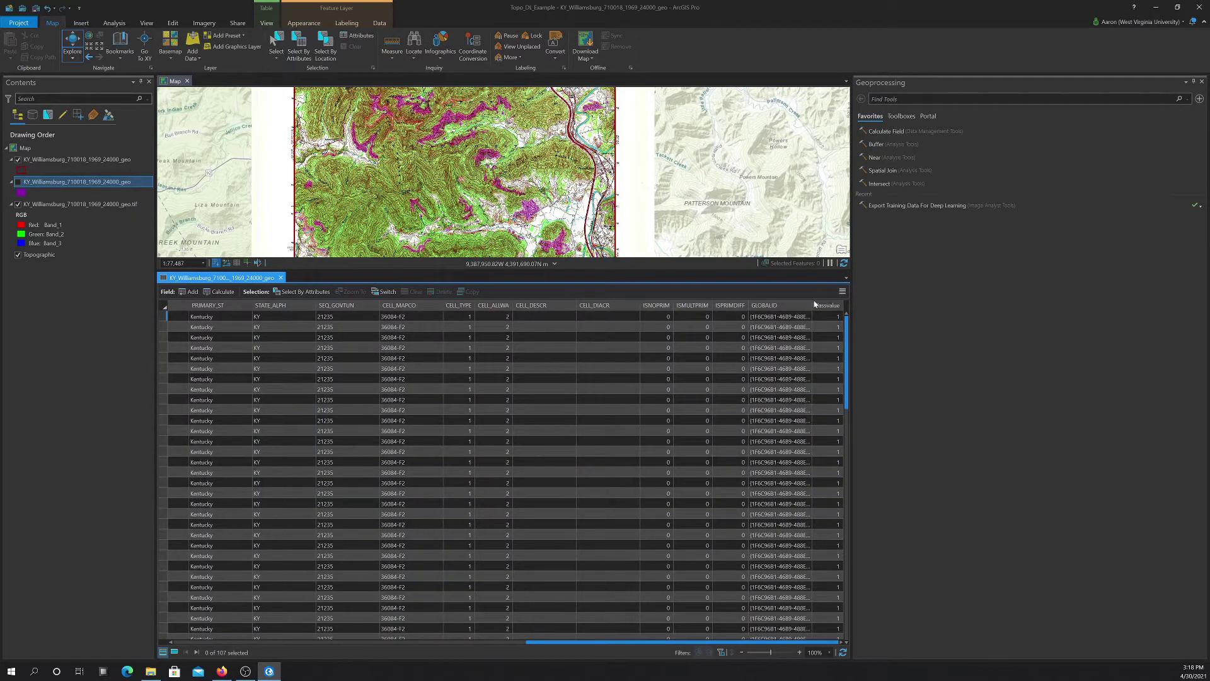
mouse_move(825, 307)
click(280, 278)
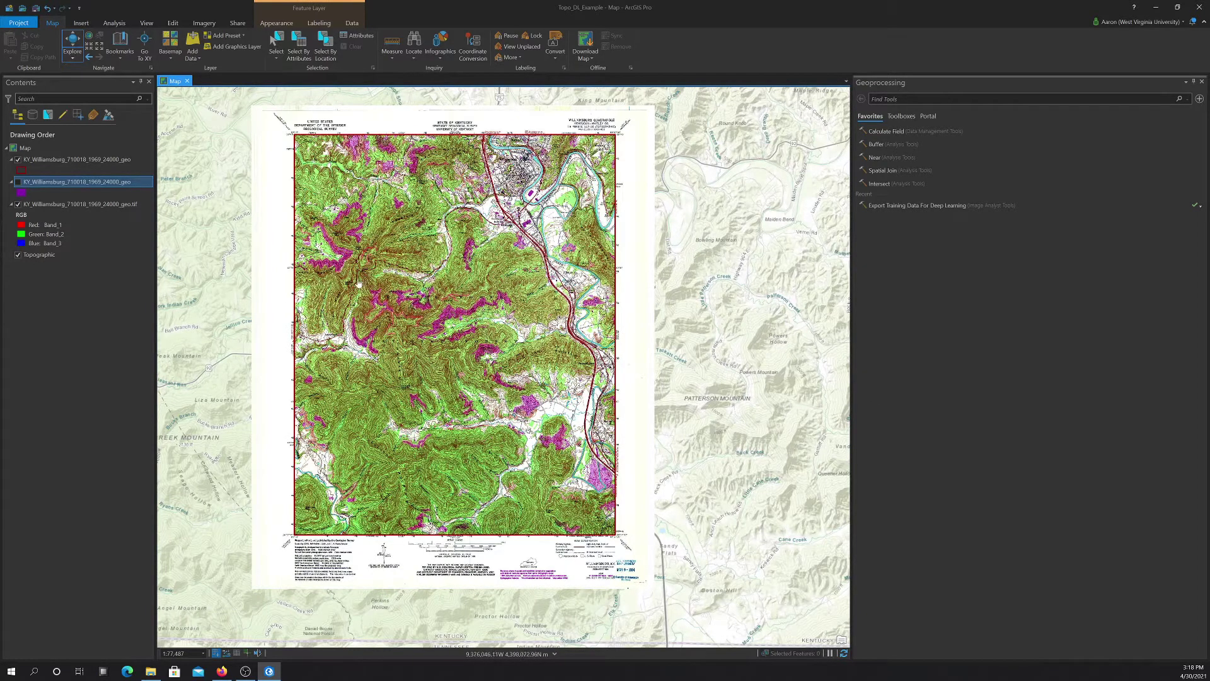
Search the geoprocessing tools for "Extract training data for" and pick the Image Analyst version of Export Training Data For Deep Learning
click(897, 99)
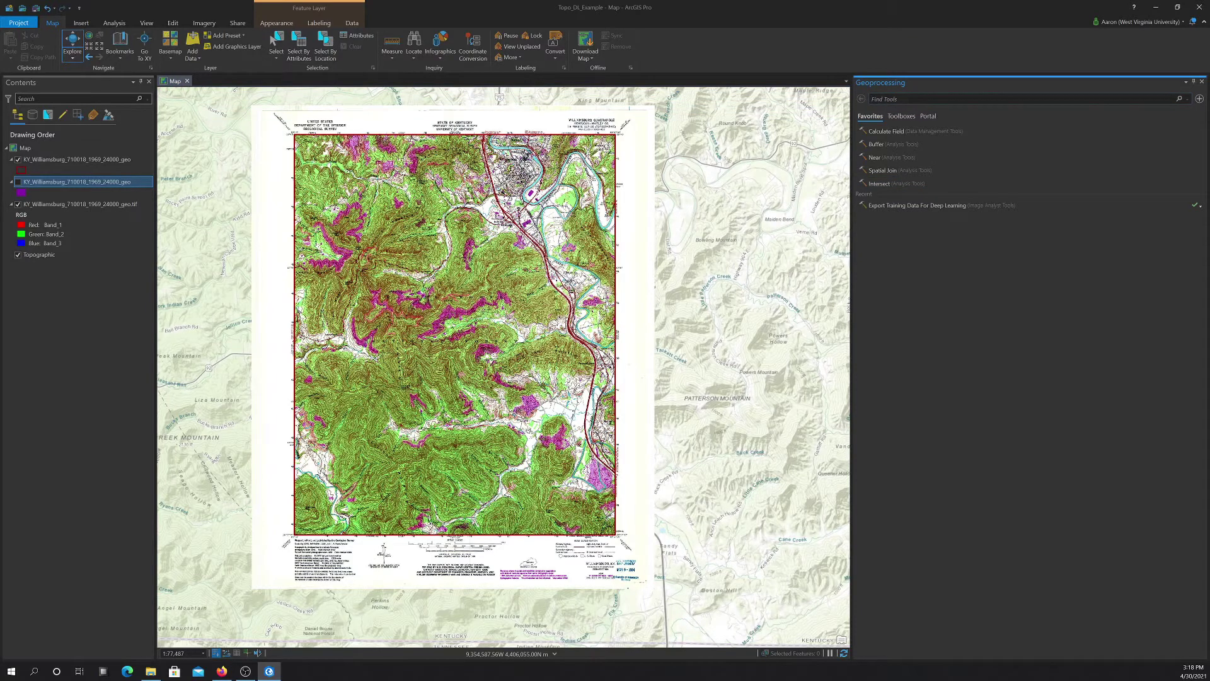
text(Extract traunbung)
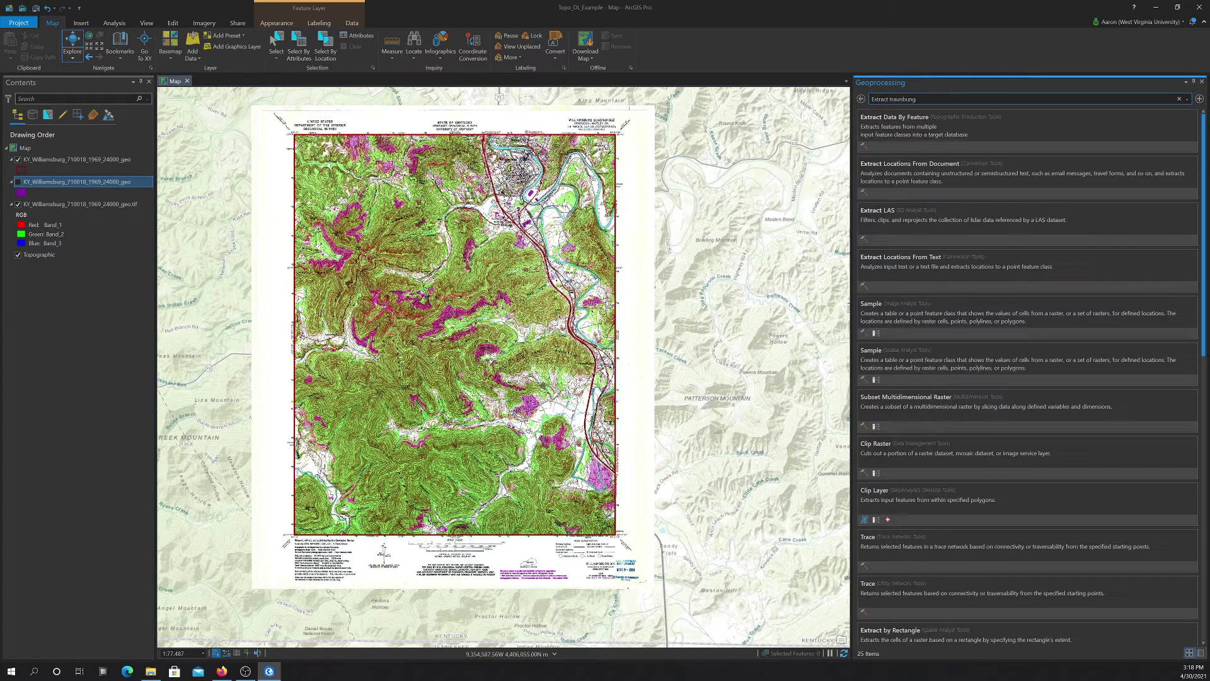
key(BackSpace)
key(BackSpace)
key(BackSpace)
key(BackSpace)
key(BackSpace)
key(BackSpace)
text(ining data for)
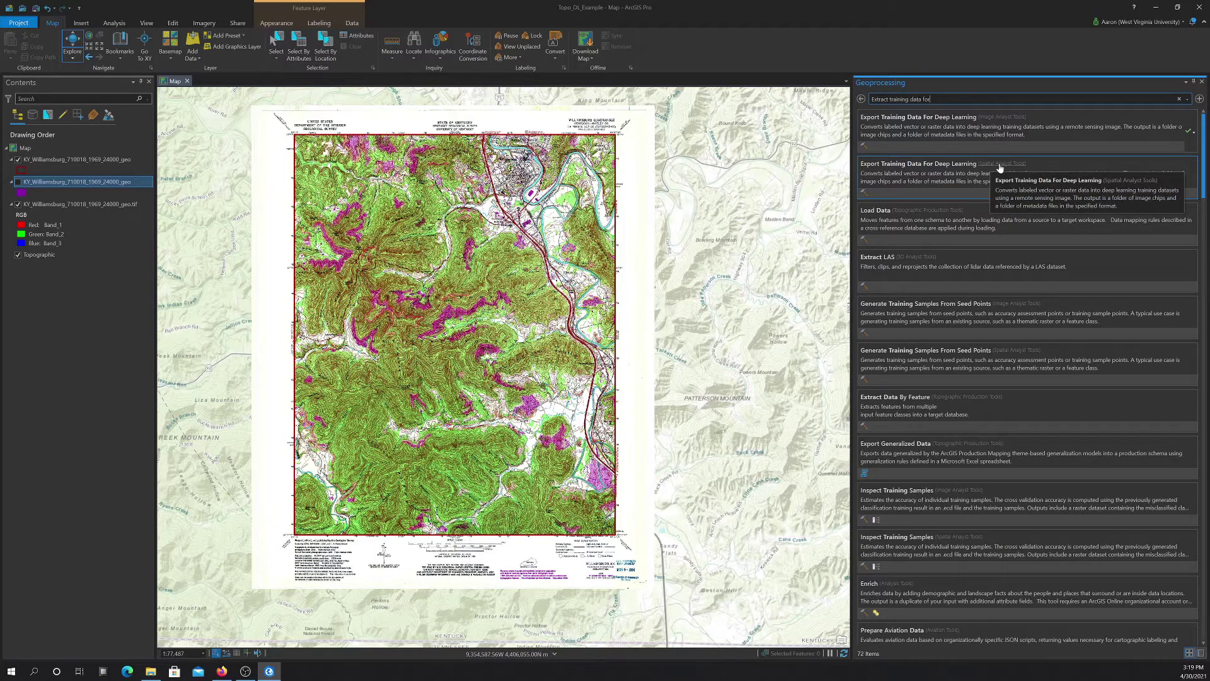
click(992, 118)
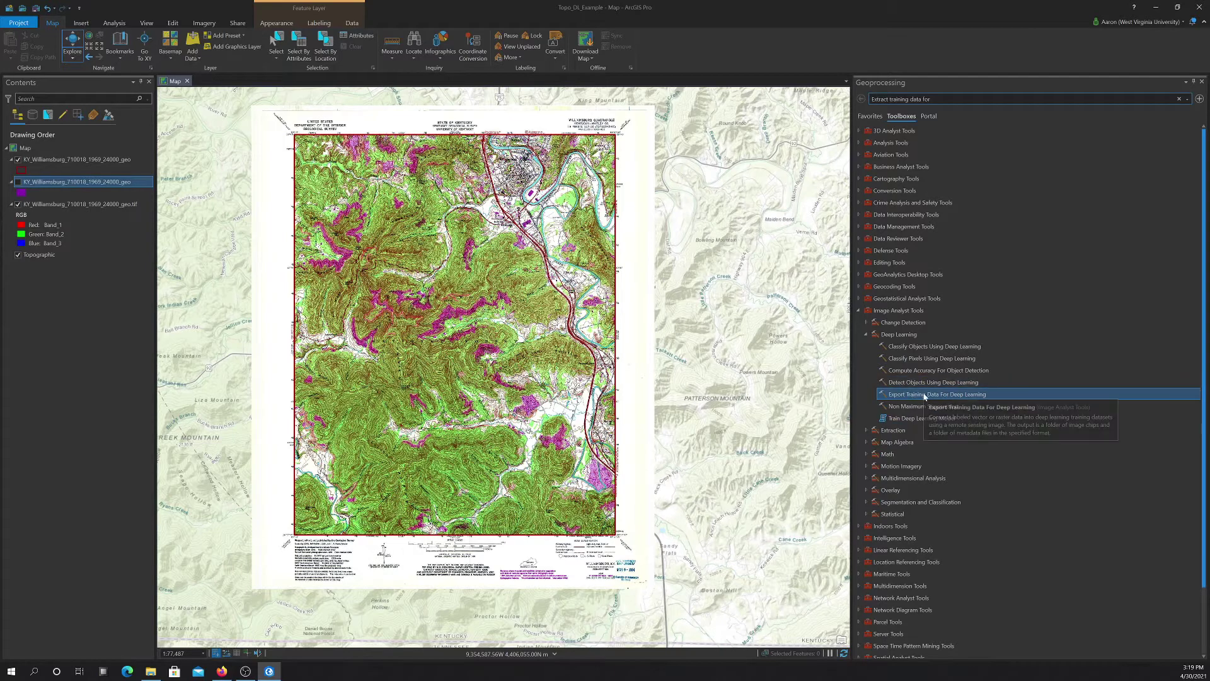
Open Export Training Data For Deep Learning from the Image Analyst Deep Learning toolset and use KY_Williamsburg_710018_1969_24000_geo.tif as input raster
double_click(897, 396)
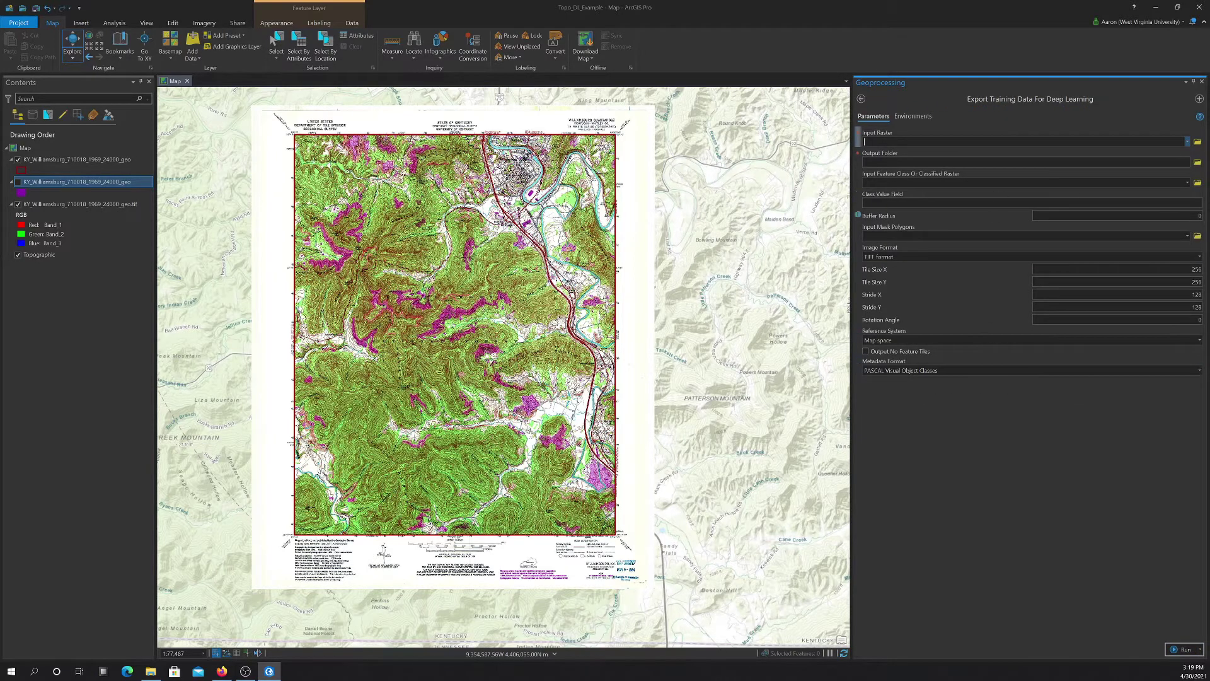
click(1188, 144)
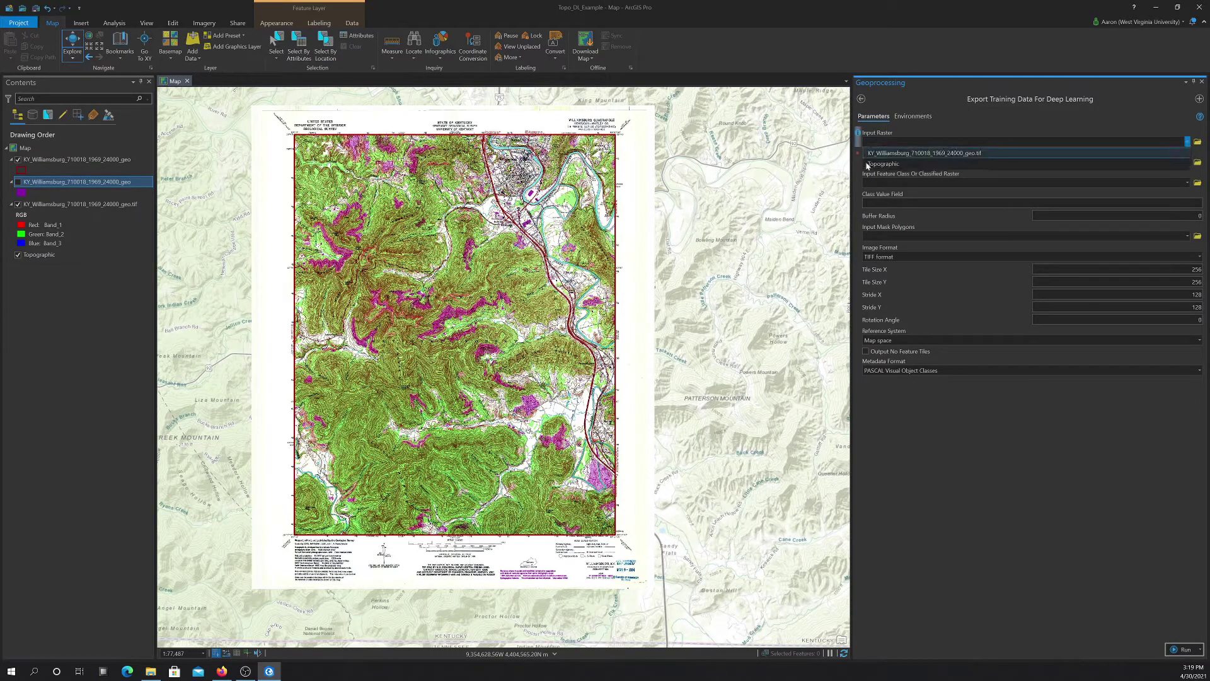
click(923, 153)
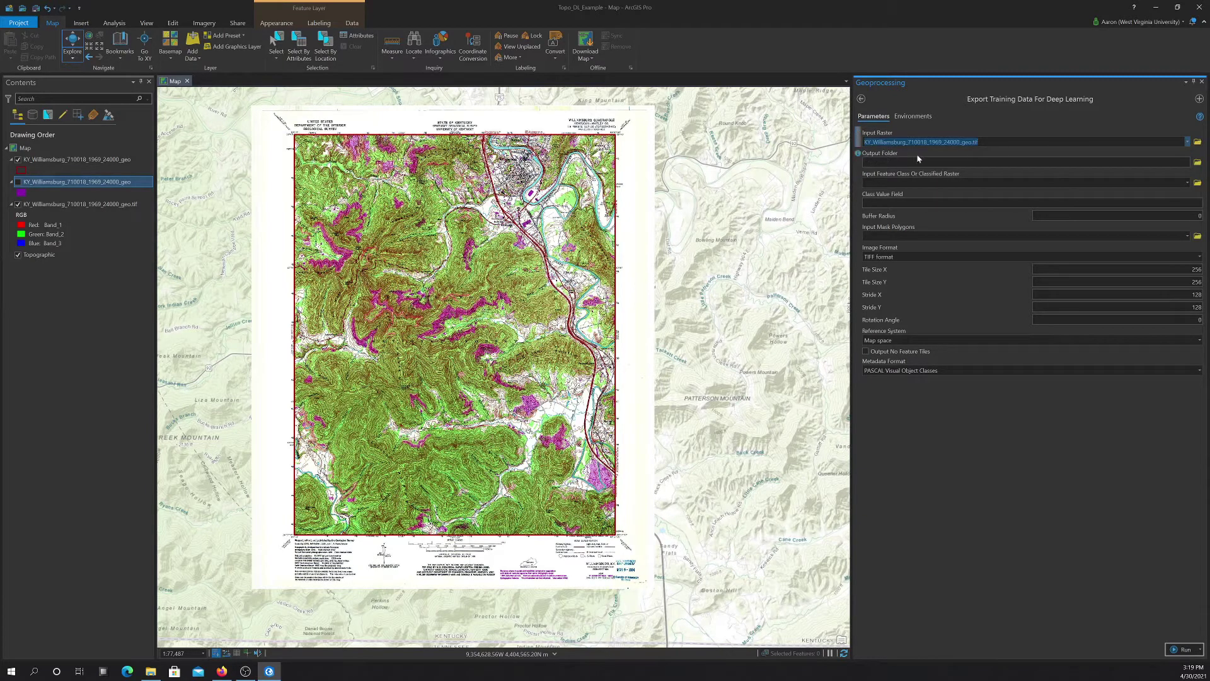
Browse to New Volume (D:) for the output folder, checking the contents of topo_chips and returning to the drive's root
click(1197, 162)
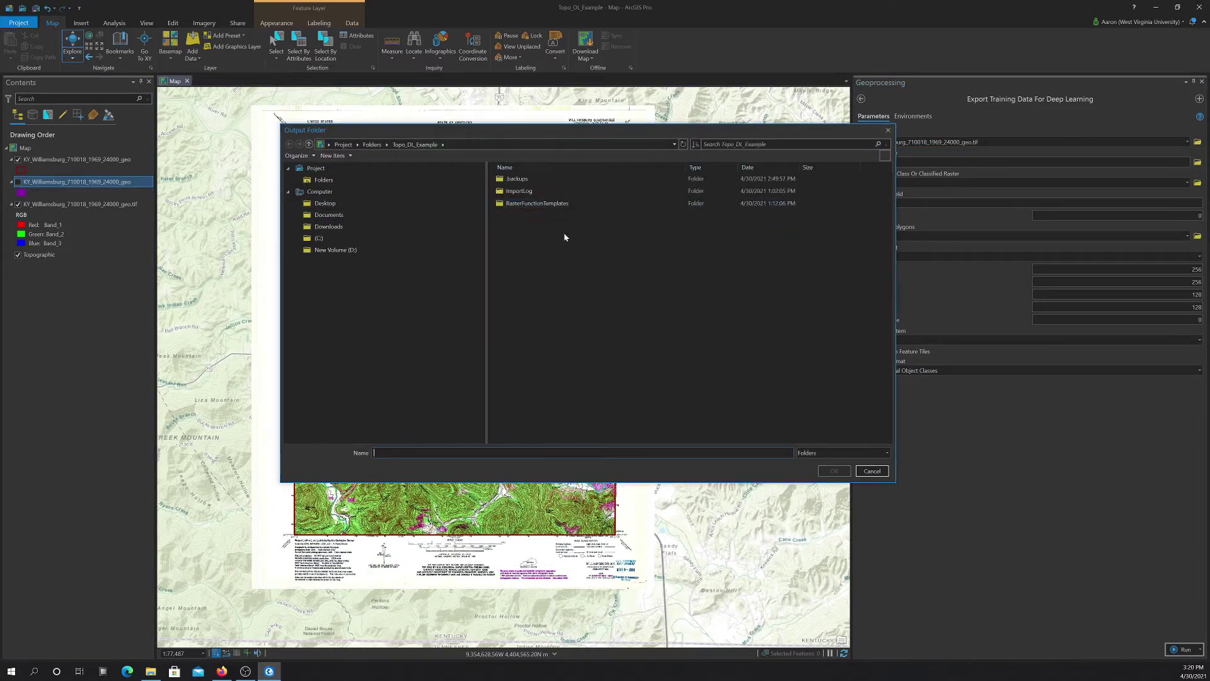
click(337, 251)
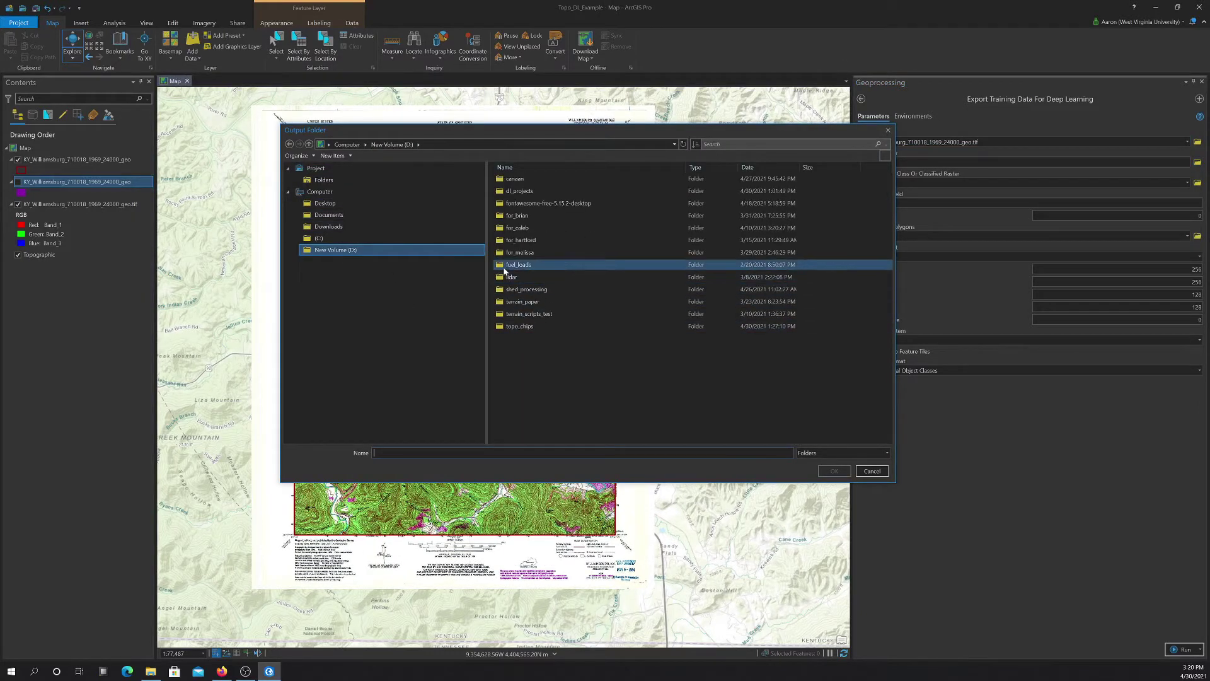
click(523, 228)
click(497, 346)
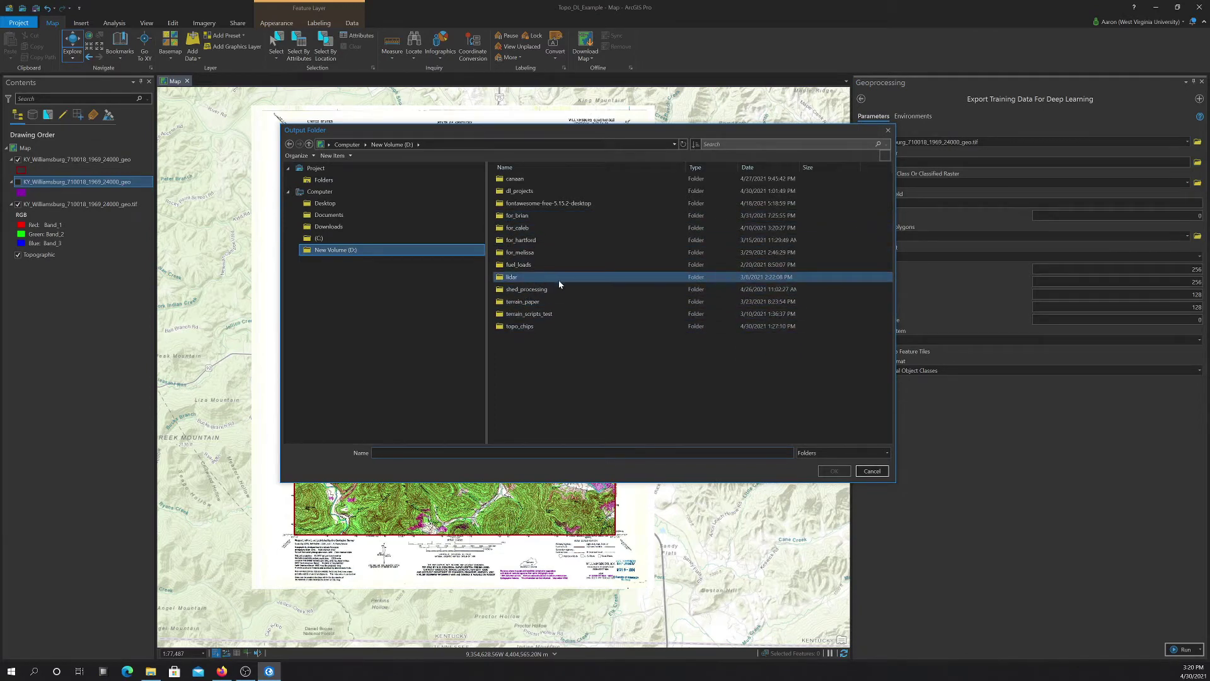
double_click(519, 327)
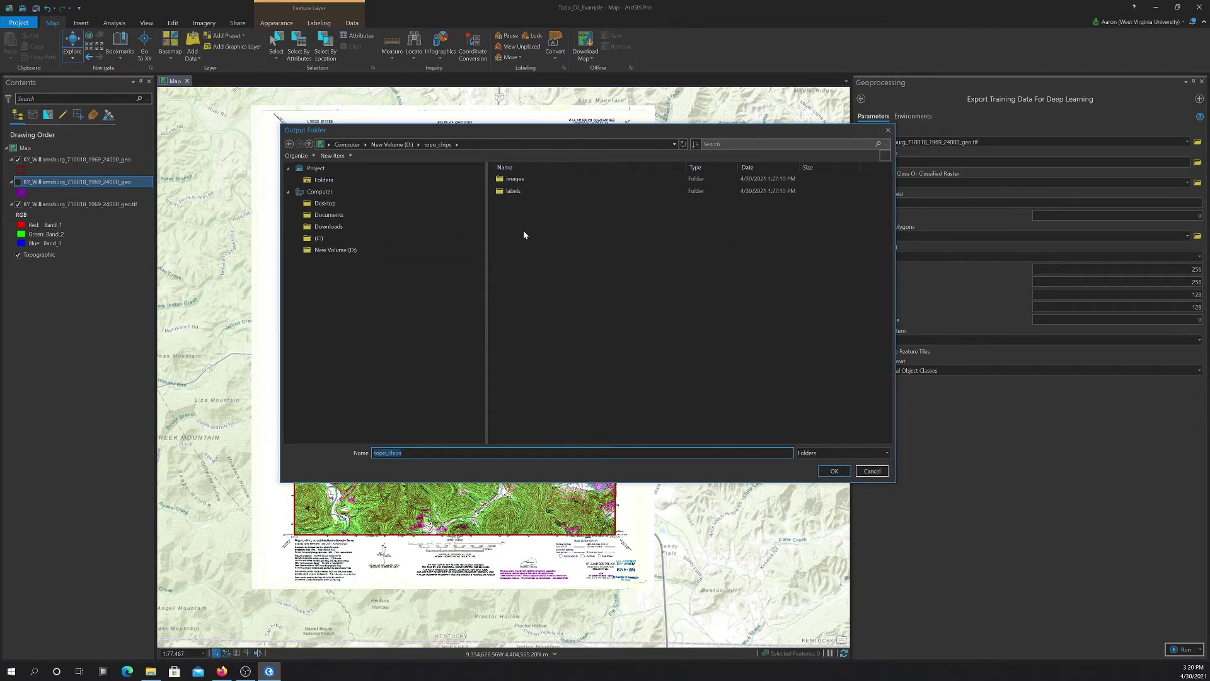
click(289, 144)
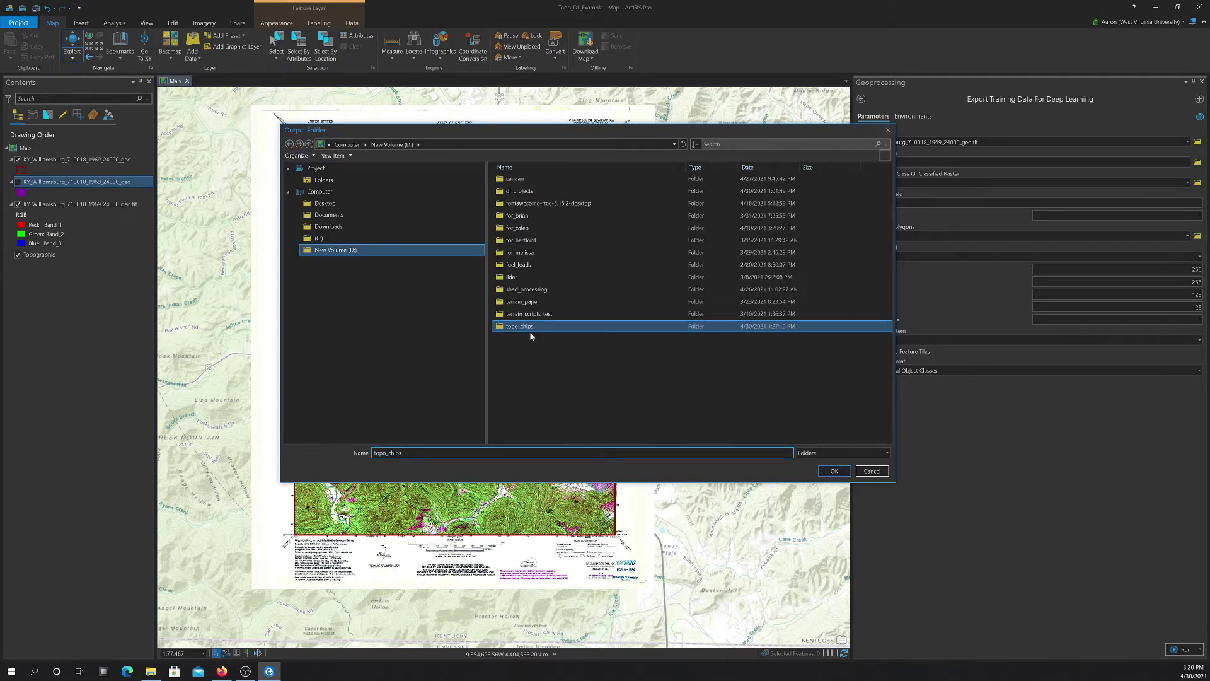
Create a folder named topo_chips2 on New Volume (D:) and use it as the tool's output folder
right_click(538, 394)
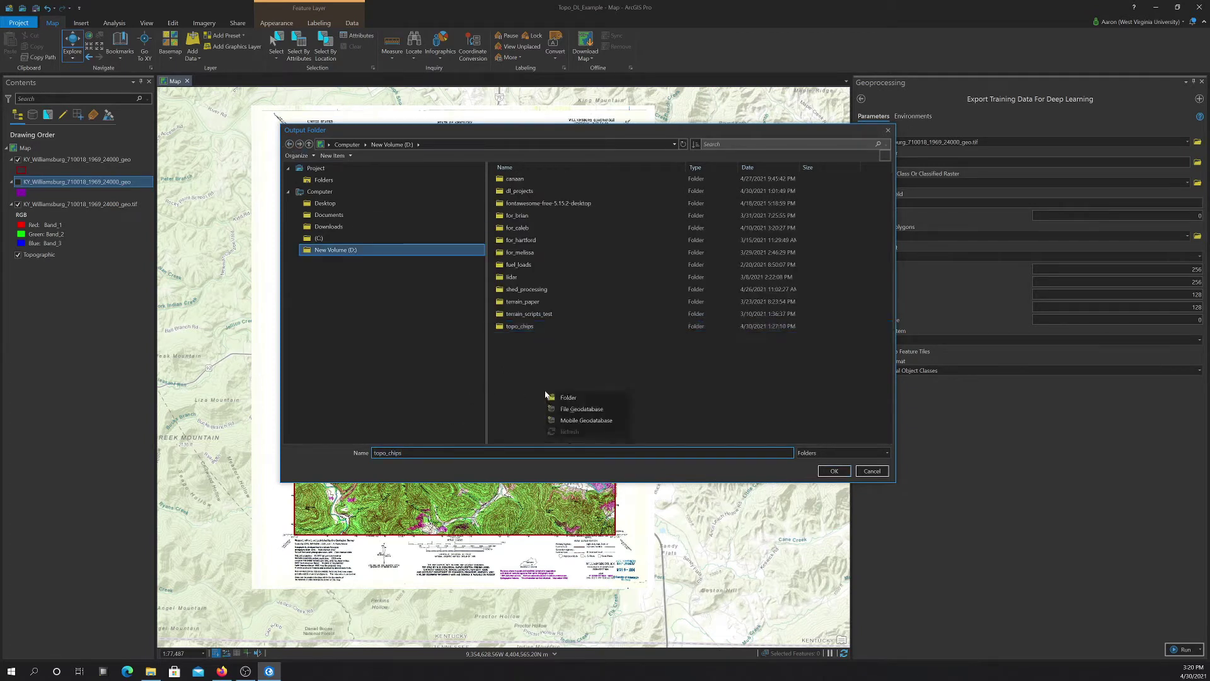
click(571, 399)
text(t)
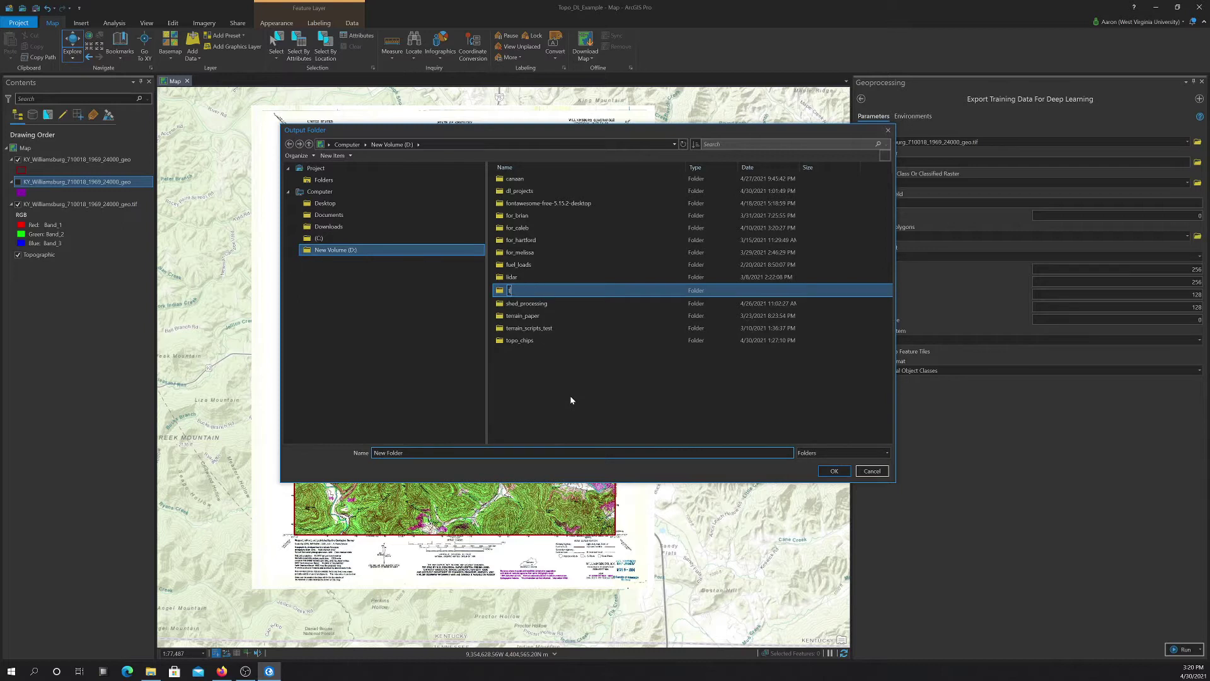
text(opo_chips2)
key(Return)
click(527, 290)
click(834, 470)
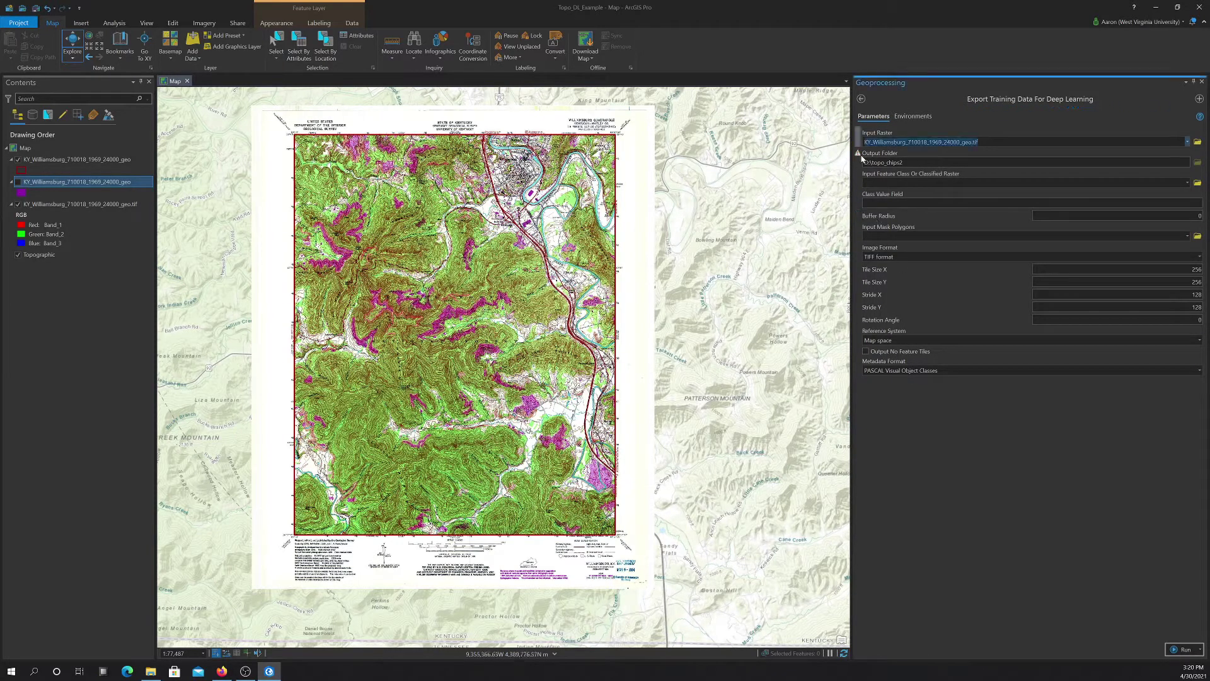
click(860, 155)
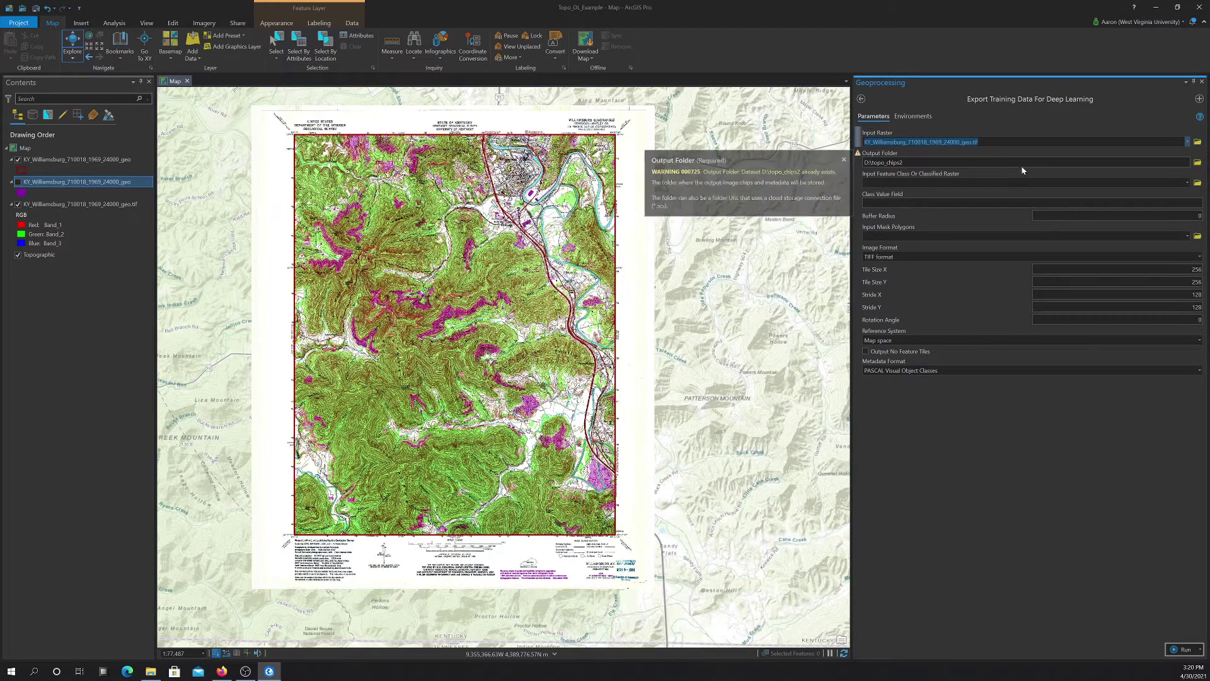
Use KY_Williamsburg_710018_1969_24000_geo:2 as the input feature class and classvalue as its class value field
click(1188, 184)
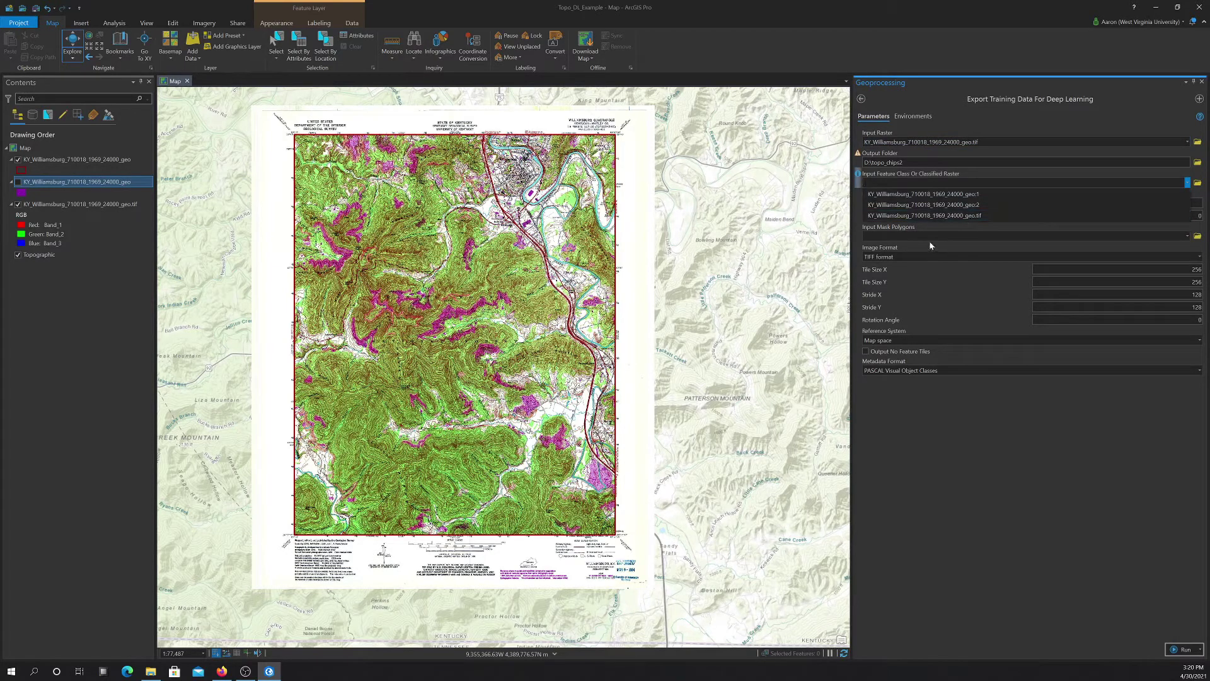
click(958, 205)
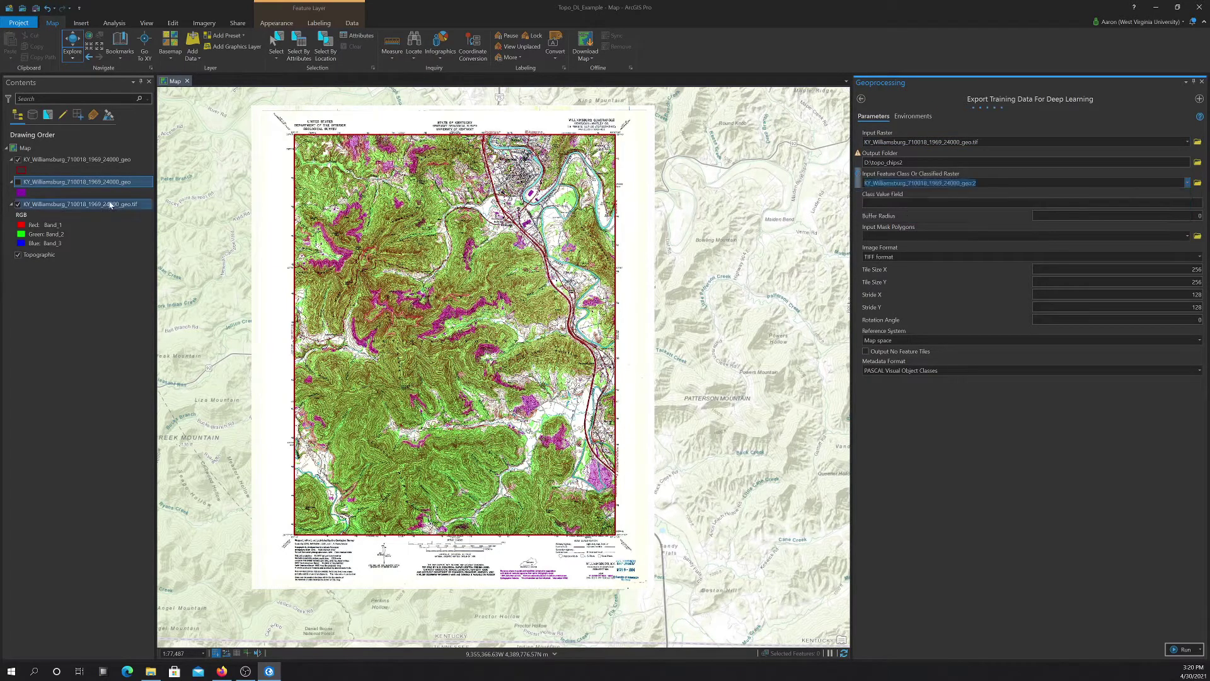
click(19, 182)
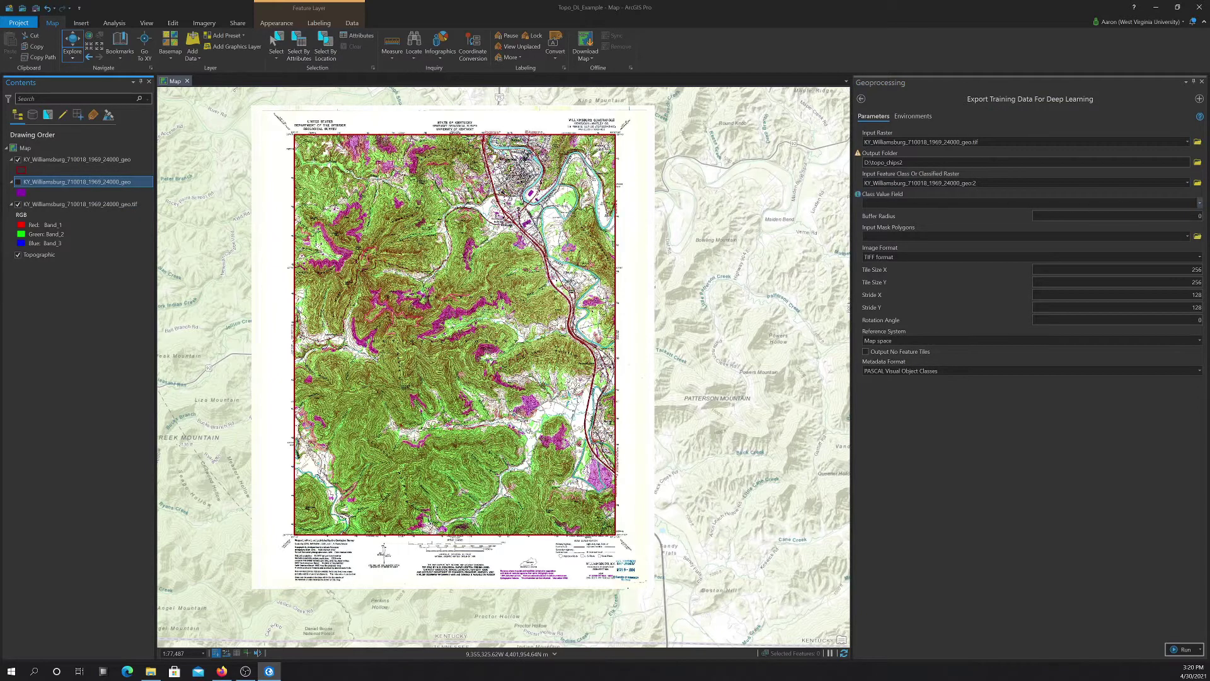
click(1201, 204)
click(1200, 203)
click(882, 215)
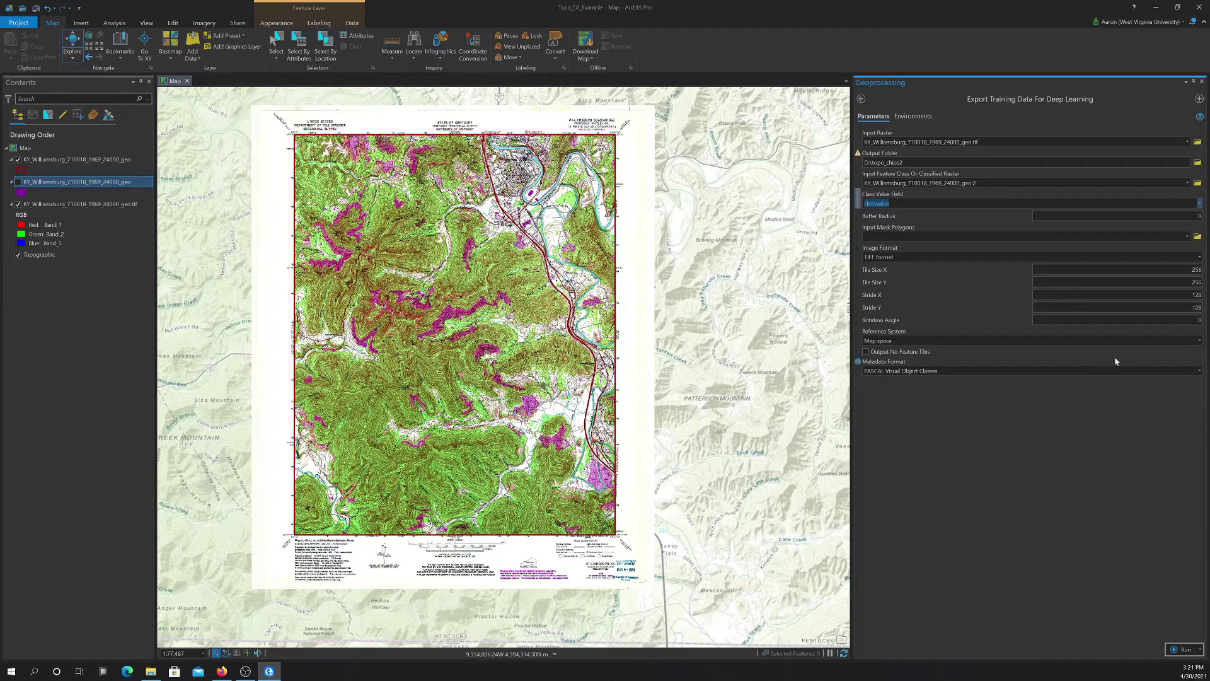
Use KY_Williamsburg_710018_1969_24000_geo:1 as mask polygons, with PNG format for the images and Map space as the reference system
click(1187, 236)
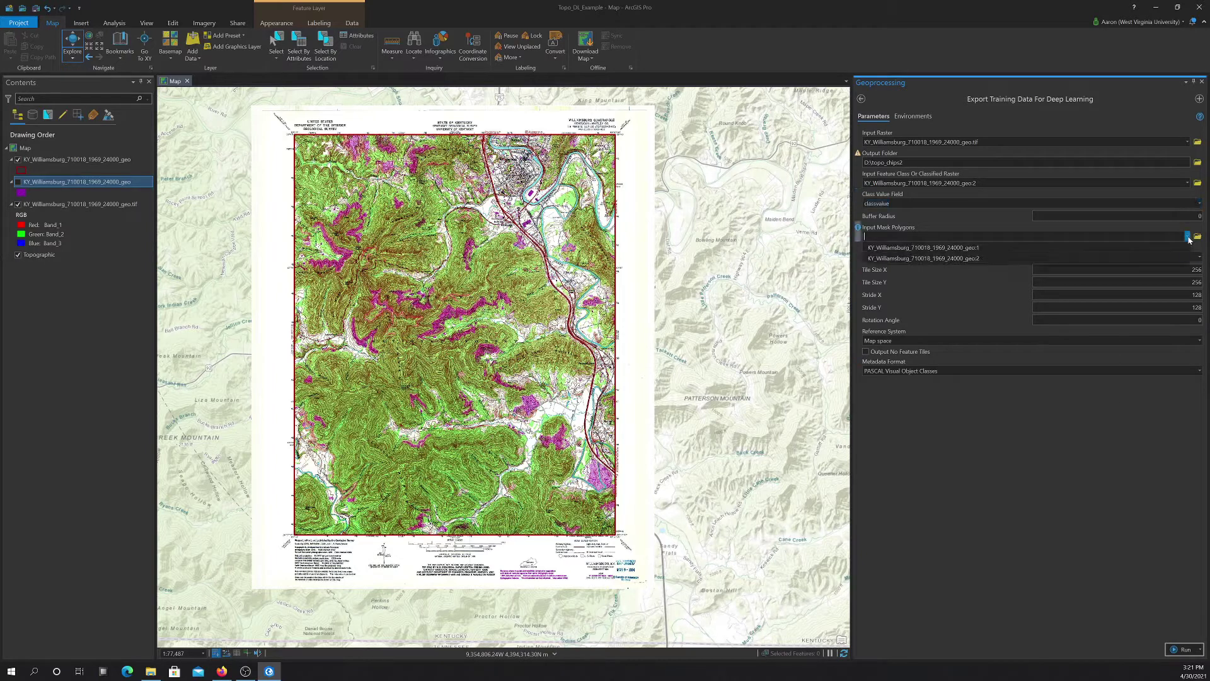
click(949, 248)
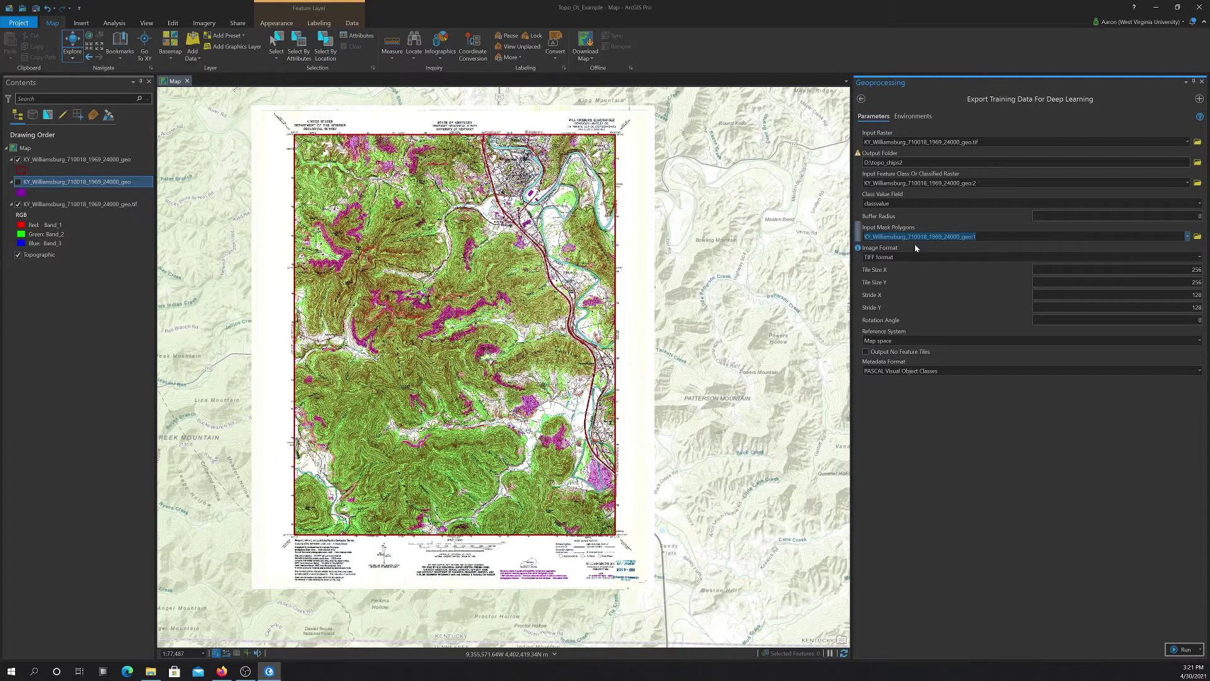
click(1200, 257)
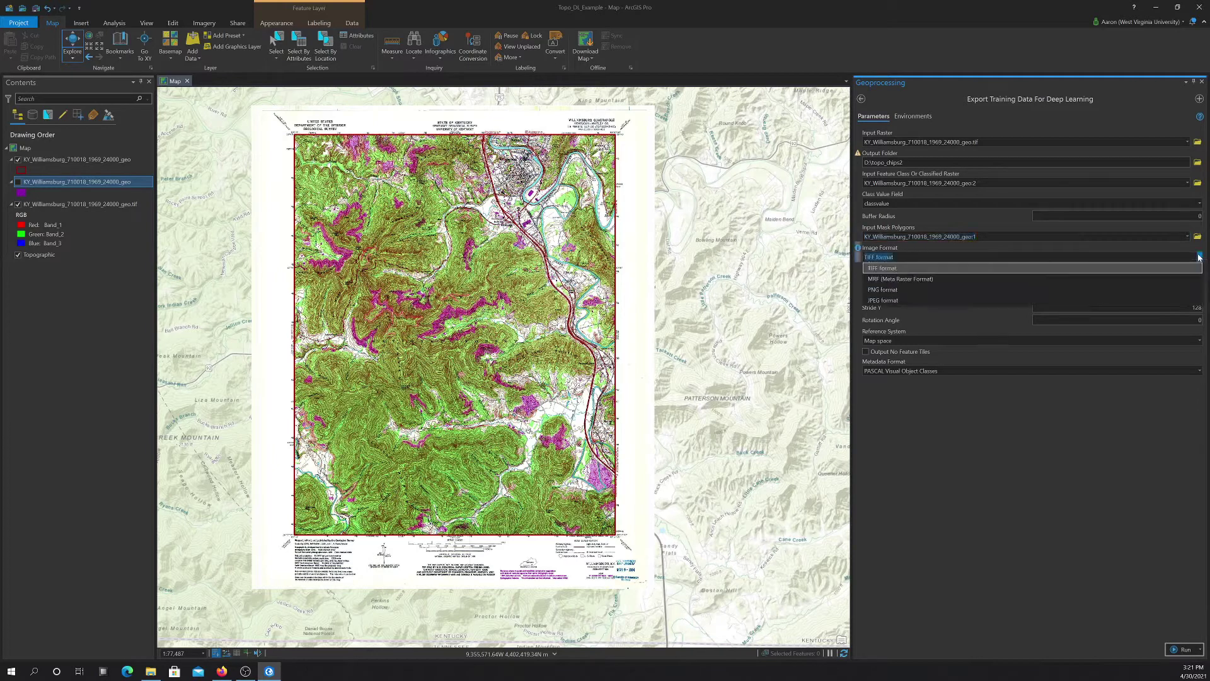
click(882, 290)
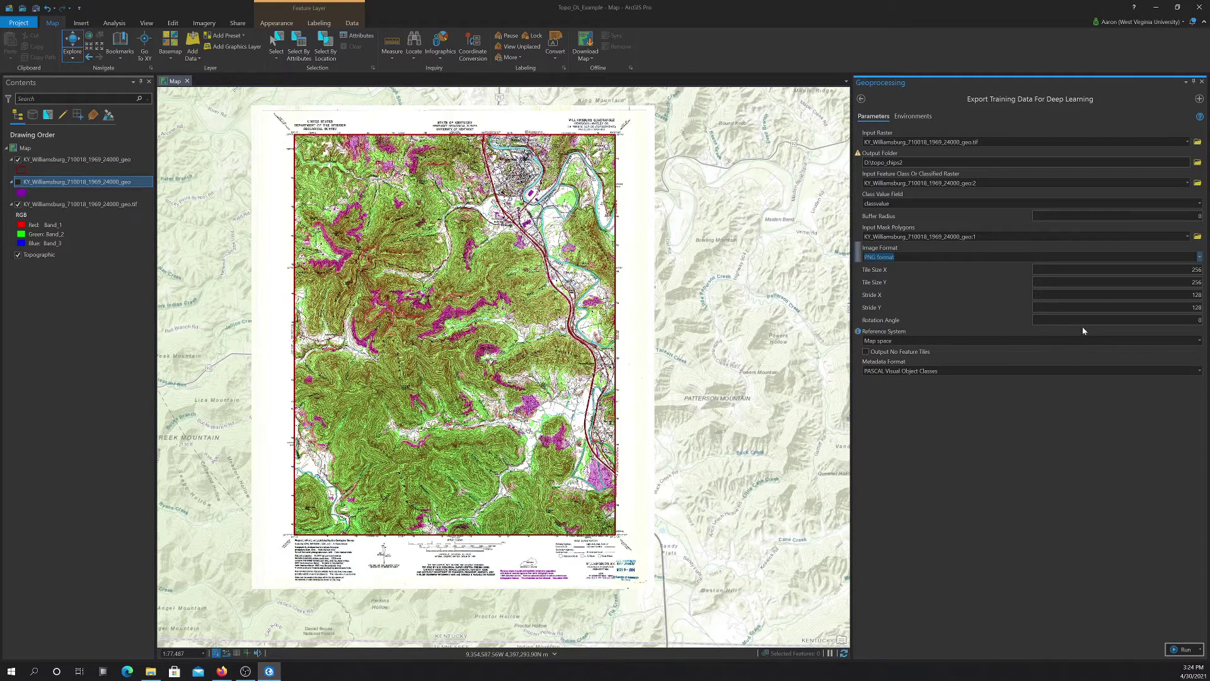
click(1199, 340)
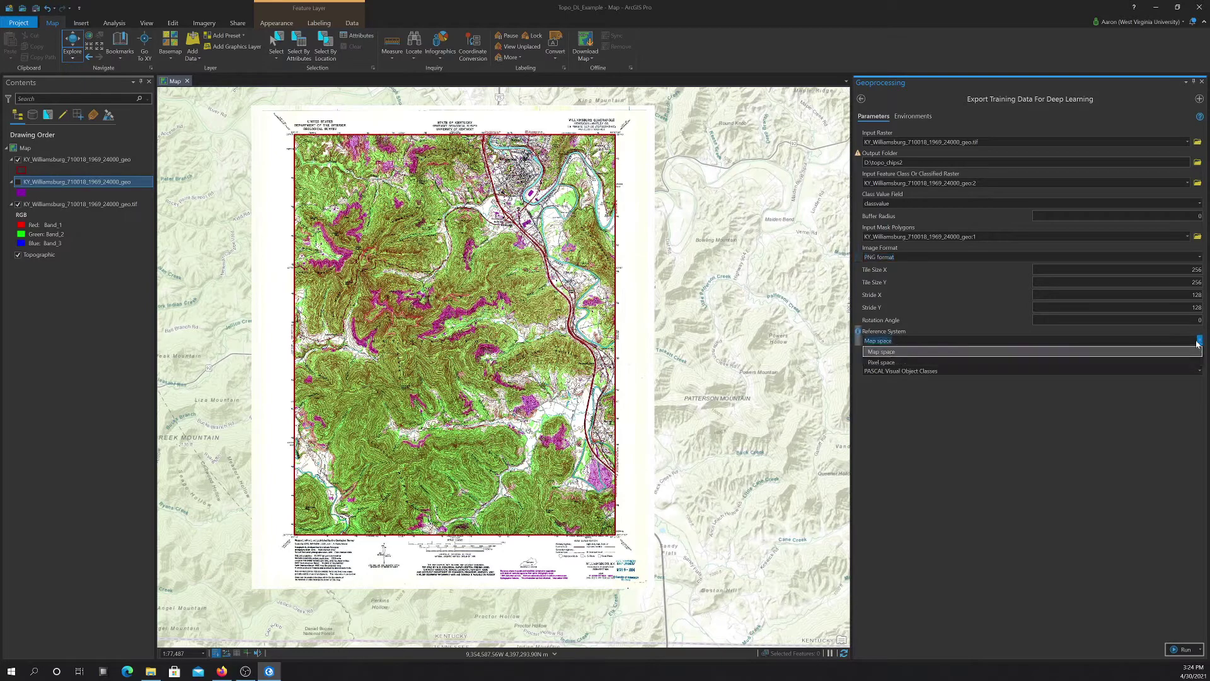
click(885, 354)
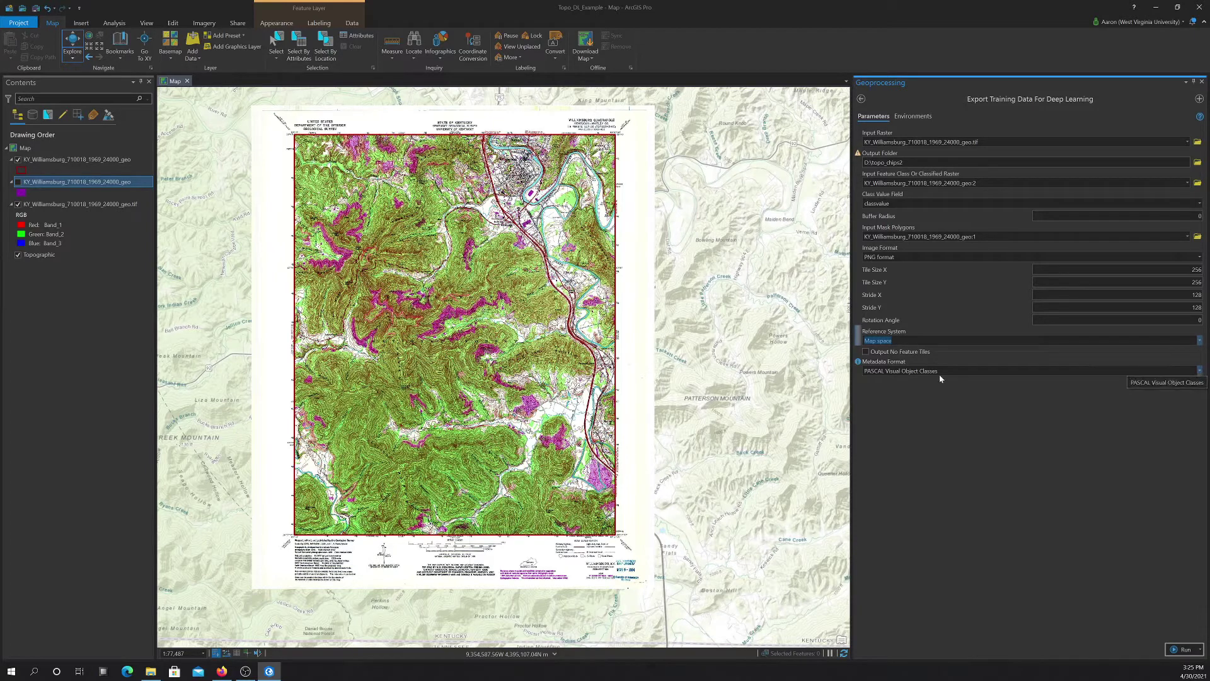
Read the Metadata Format help, focusing on the RCNN Masks and Classified Tiles descriptions
mouse_move(858, 362)
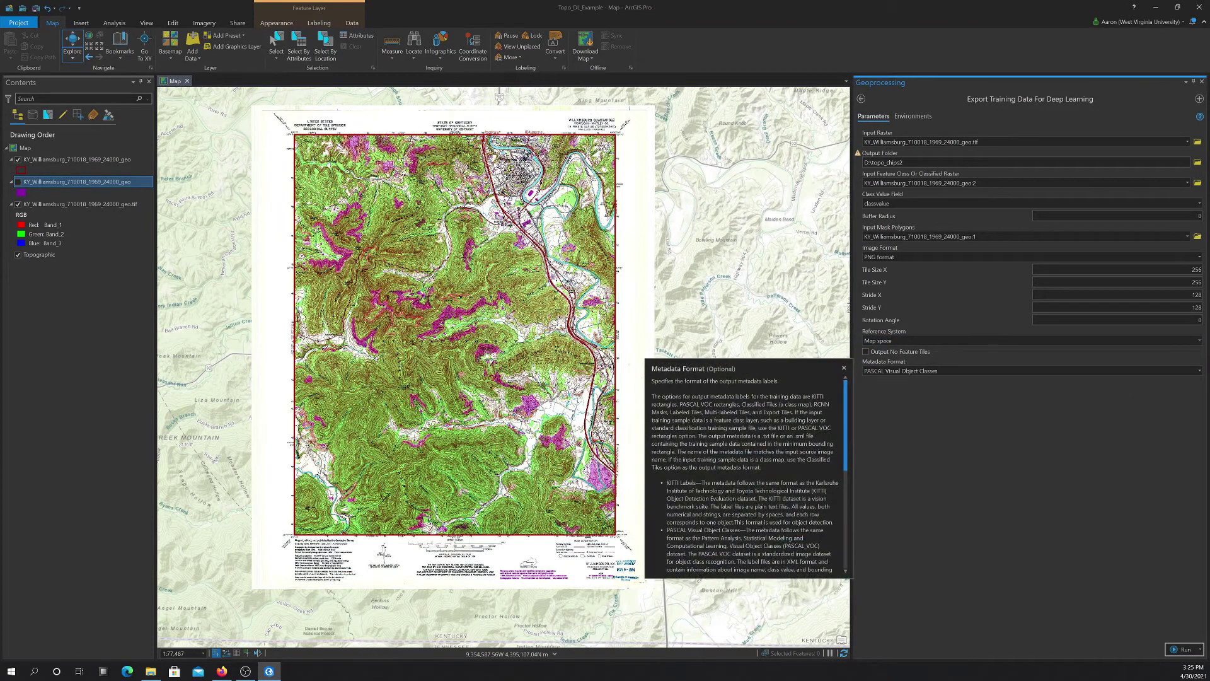
scroll(745, 477, down, 1)
scroll(745, 477, down, 2)
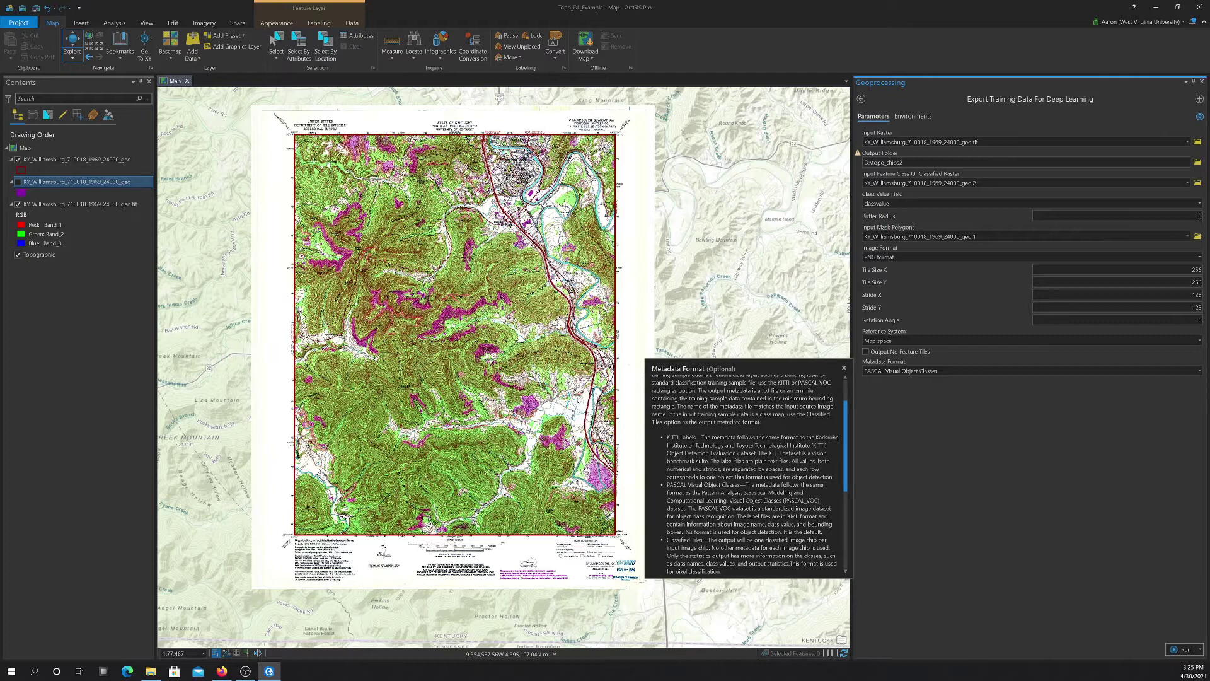
scroll(745, 475, down, 2)
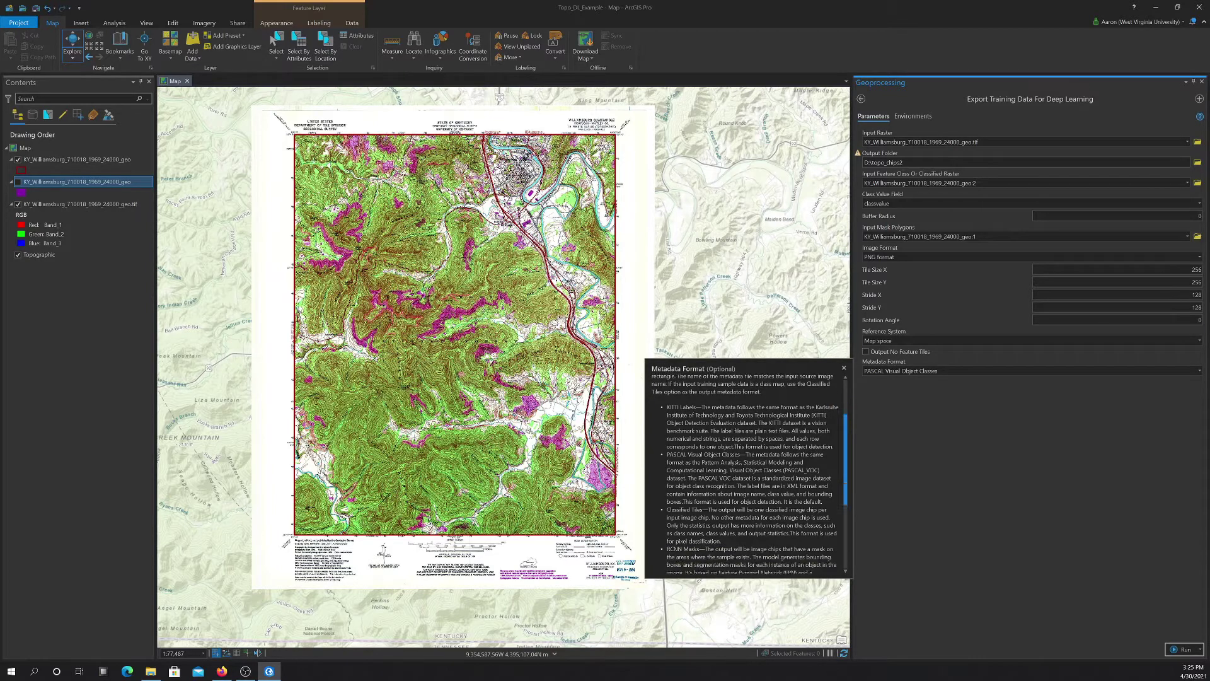
drag(667, 548, 836, 565)
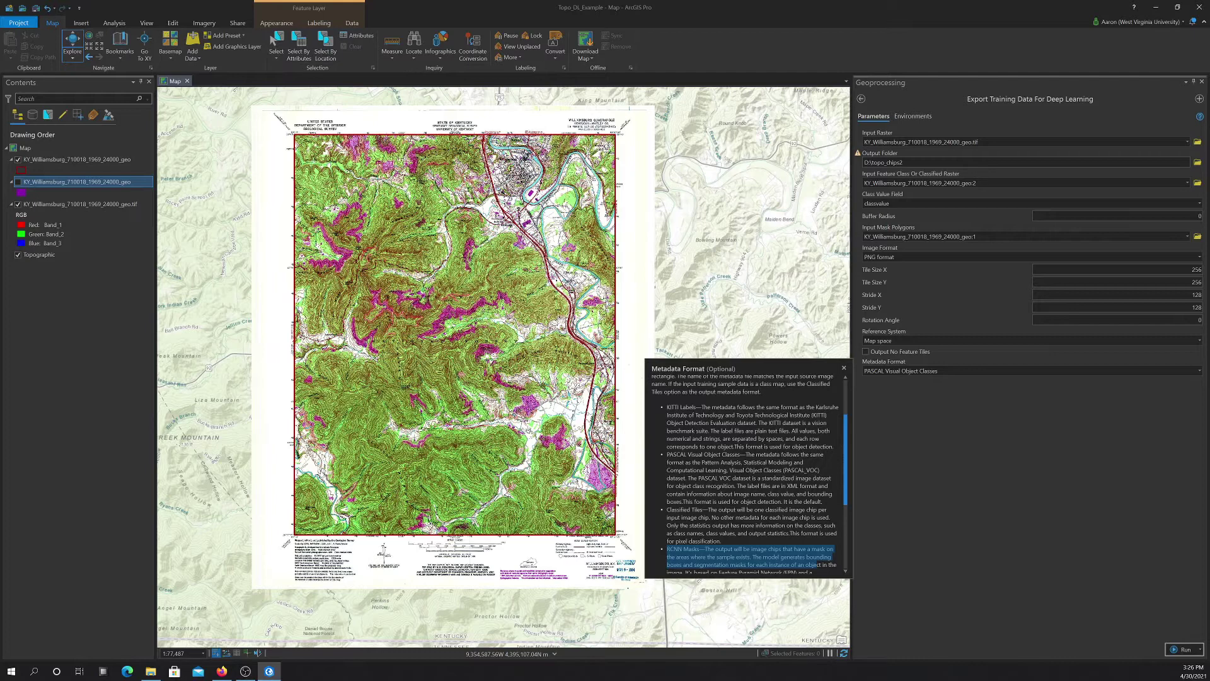
drag(667, 509, 766, 533)
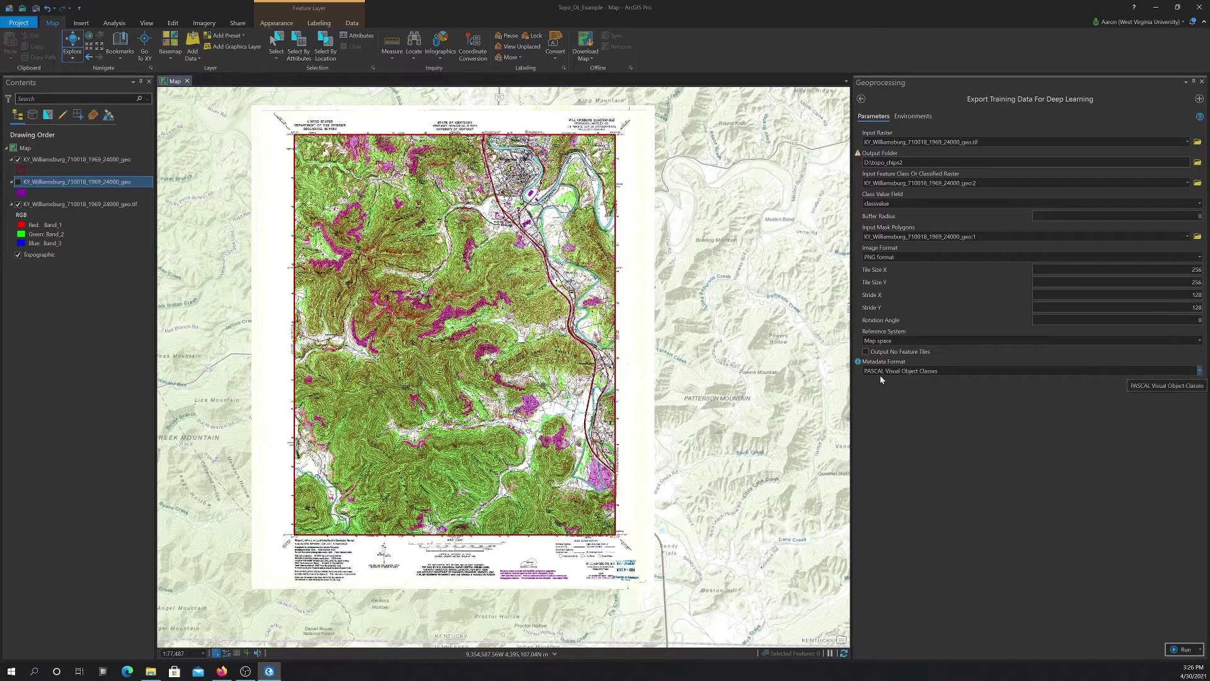
Set the metadata format to Classified Tiles and run the training data export
click(1198, 371)
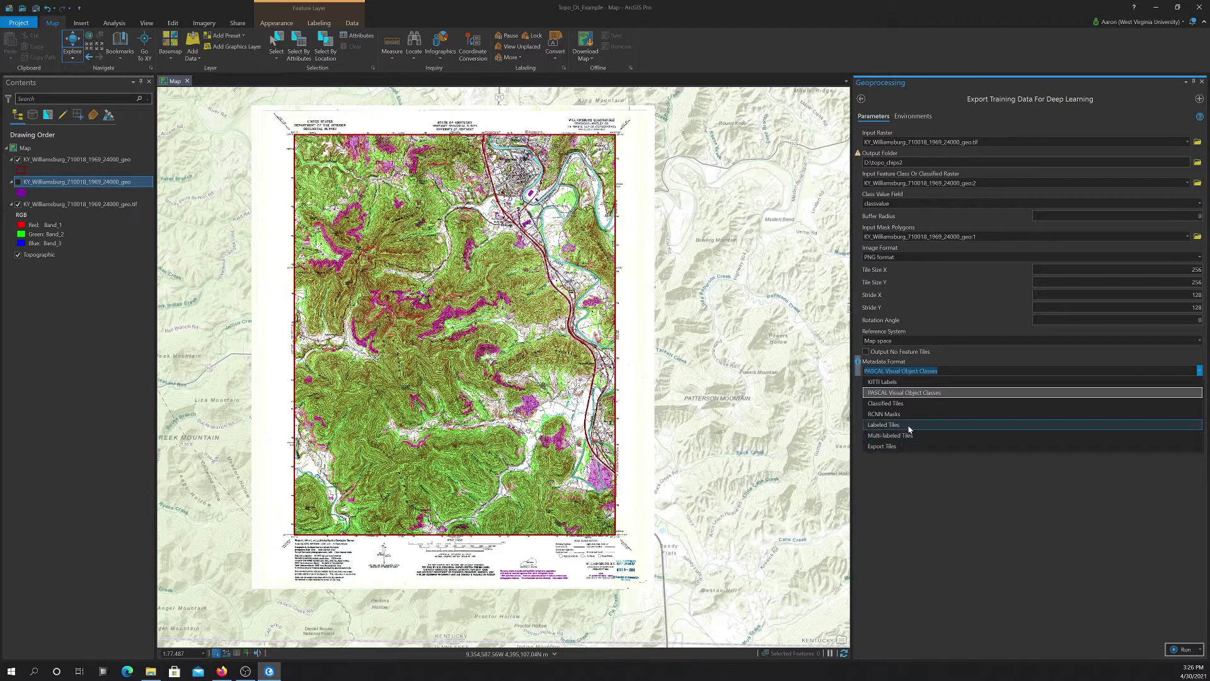
click(895, 405)
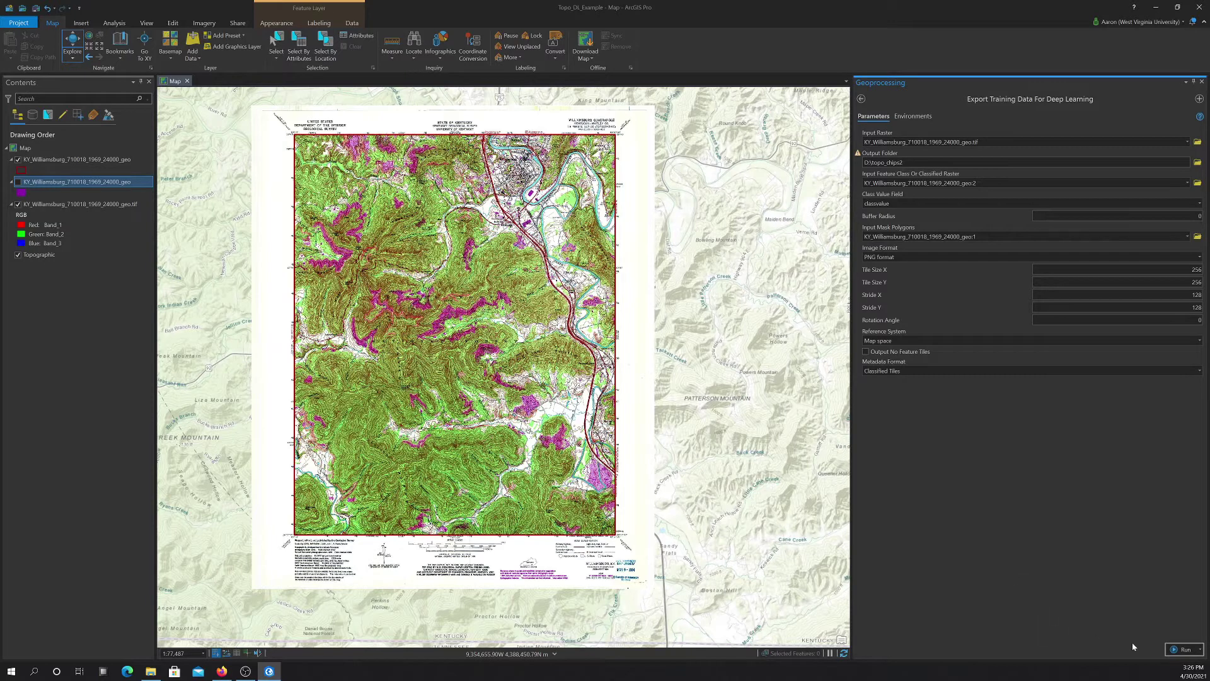
click(1184, 649)
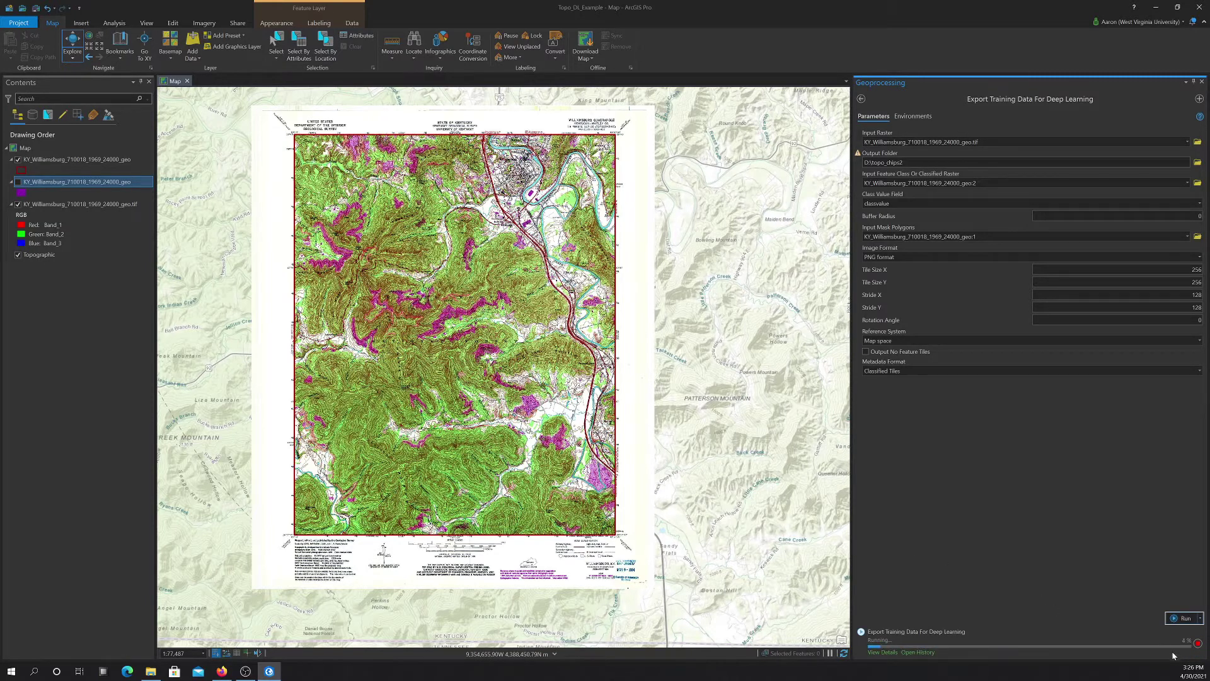
Switch to File Explorer, open the images folder in D:\topo_chips2, and browse the exported PNG chips as large icons
click(150, 672)
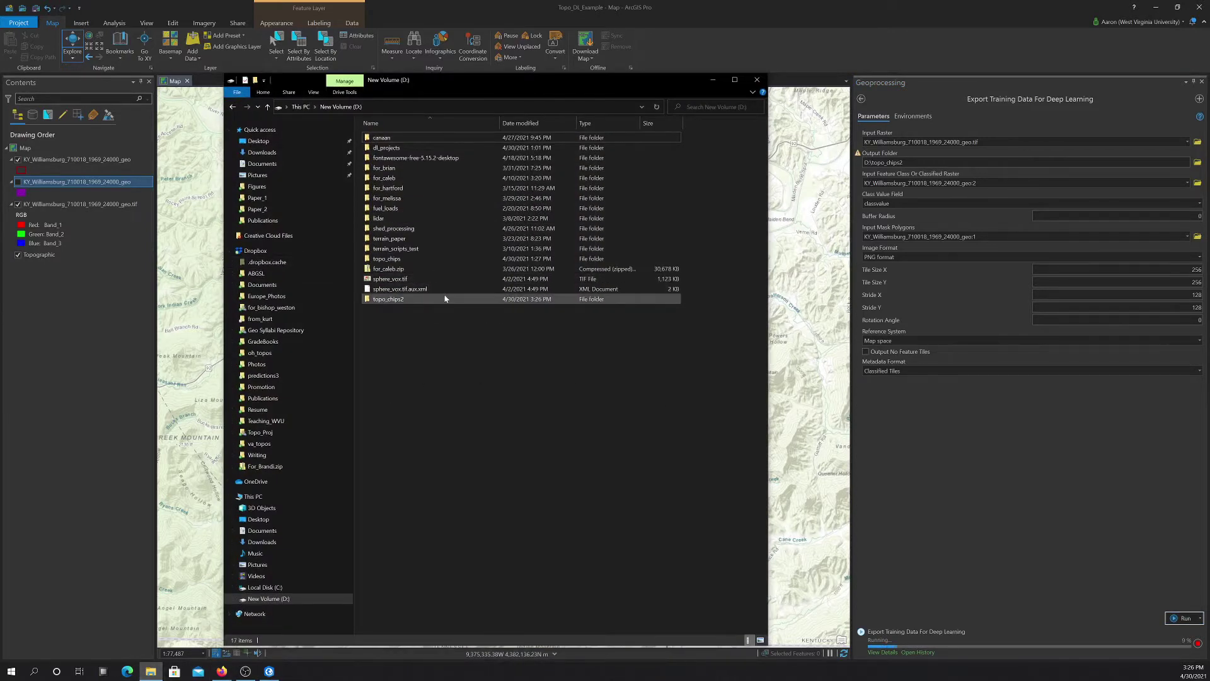
double_click(379, 300)
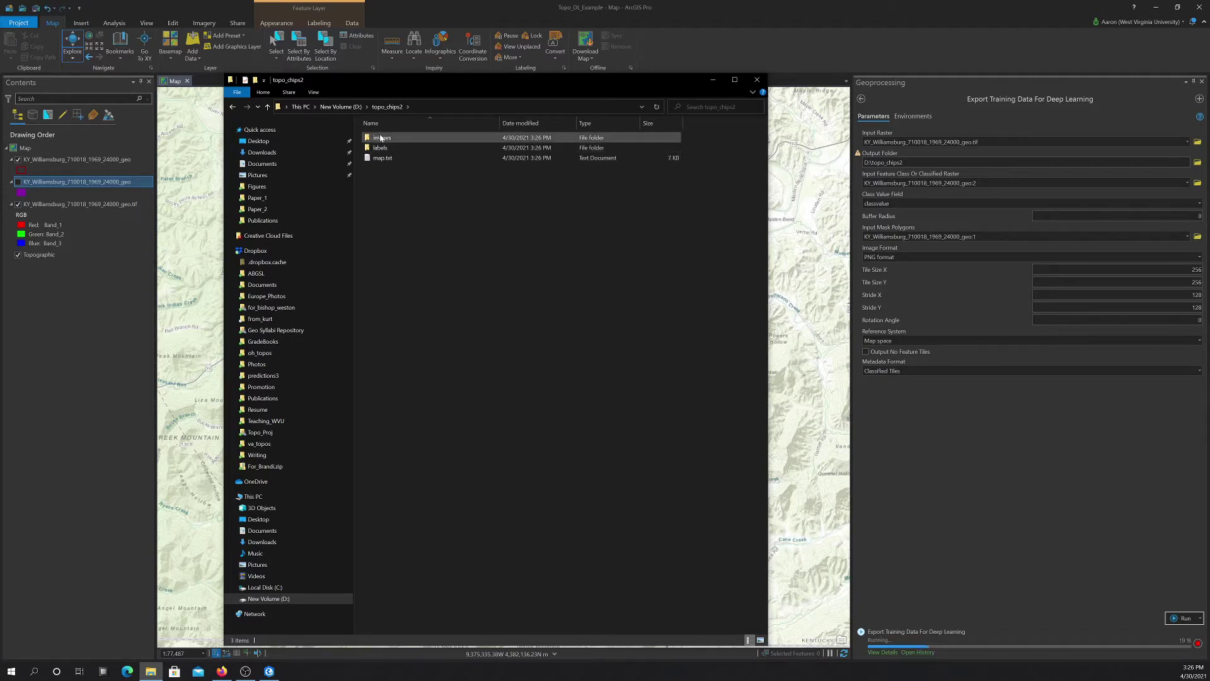
double_click(381, 138)
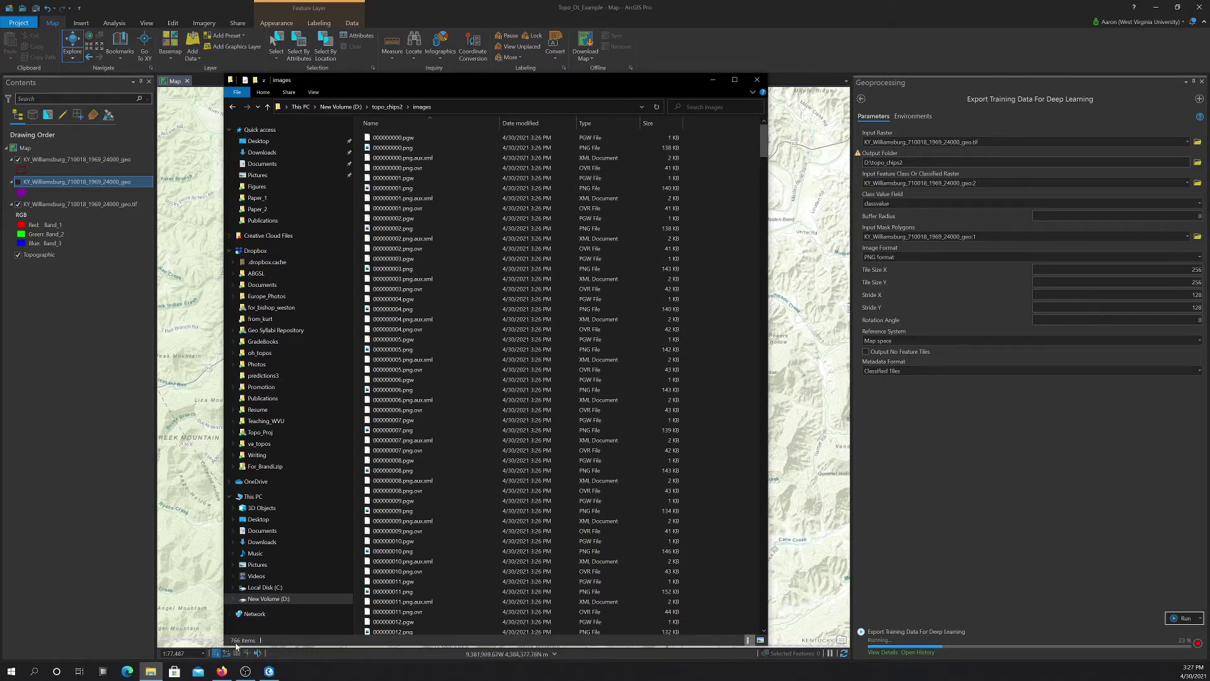
right_click(724, 314)
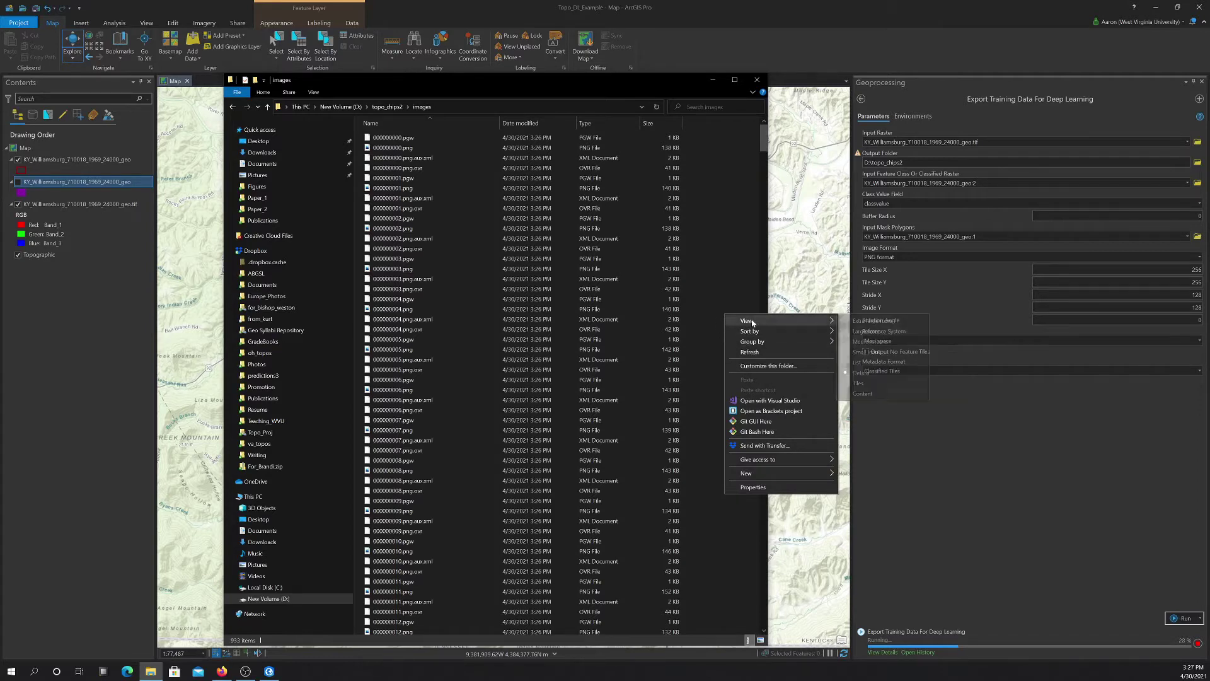
mouse_move(781, 321)
click(873, 333)
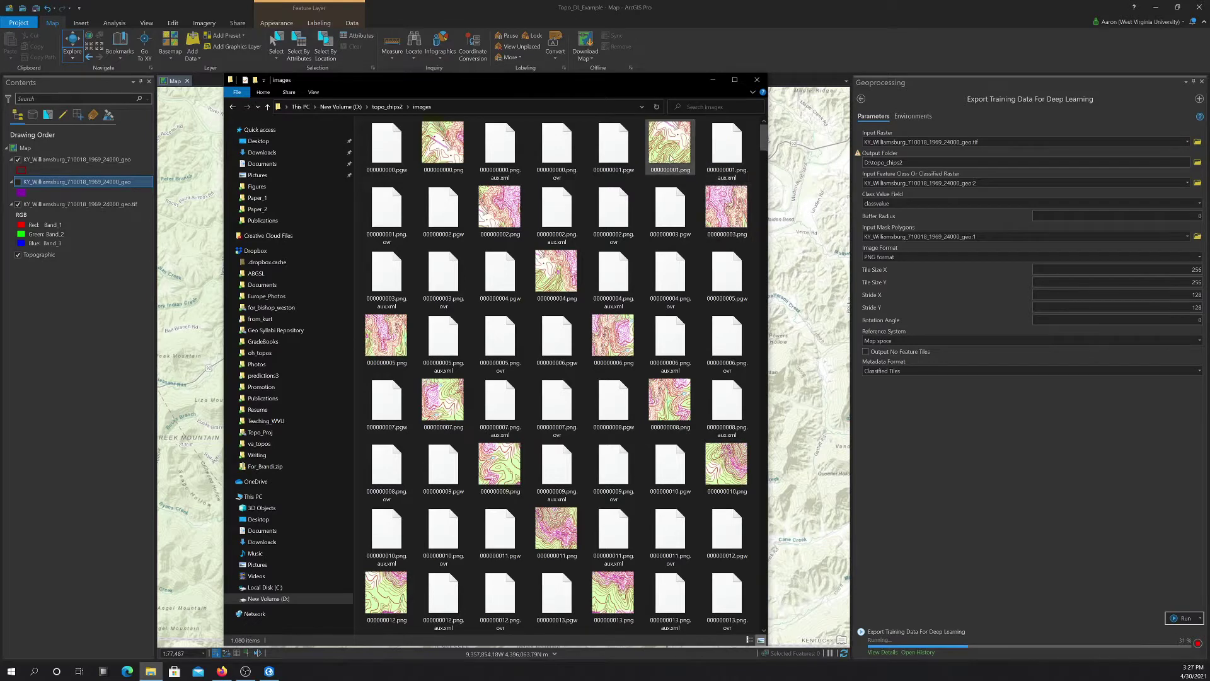
scroll(668, 202, down, 3)
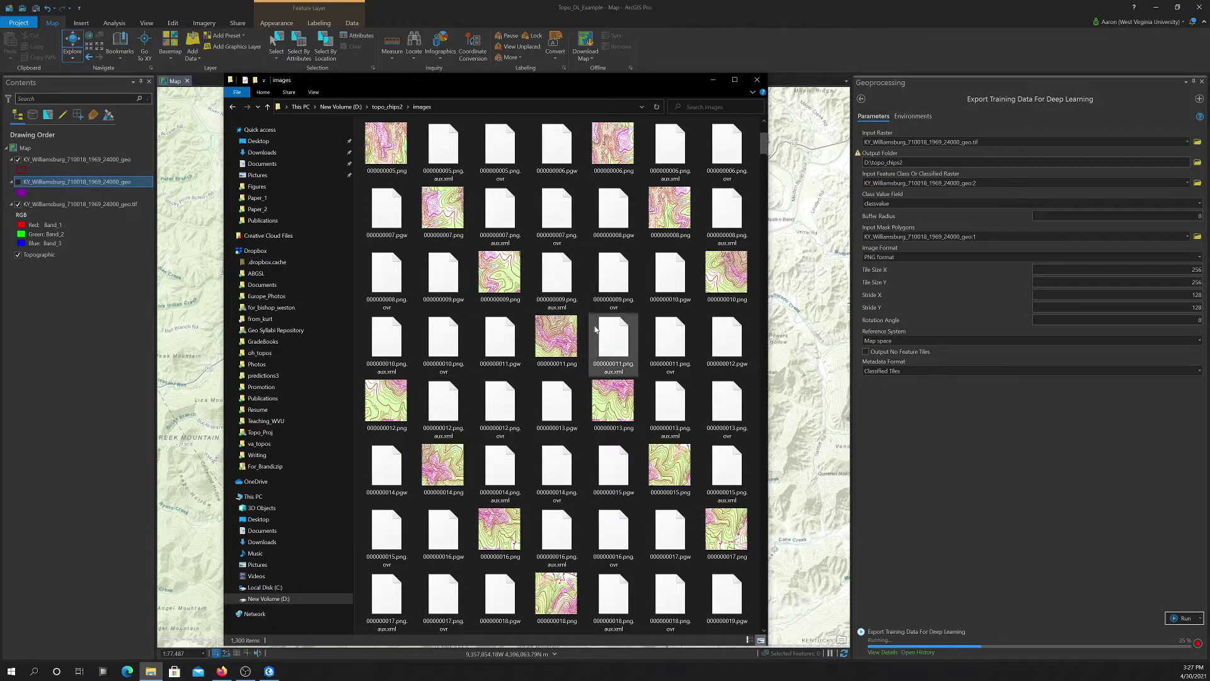
scroll(568, 323, down, 3)
scroll(569, 323, down, 3)
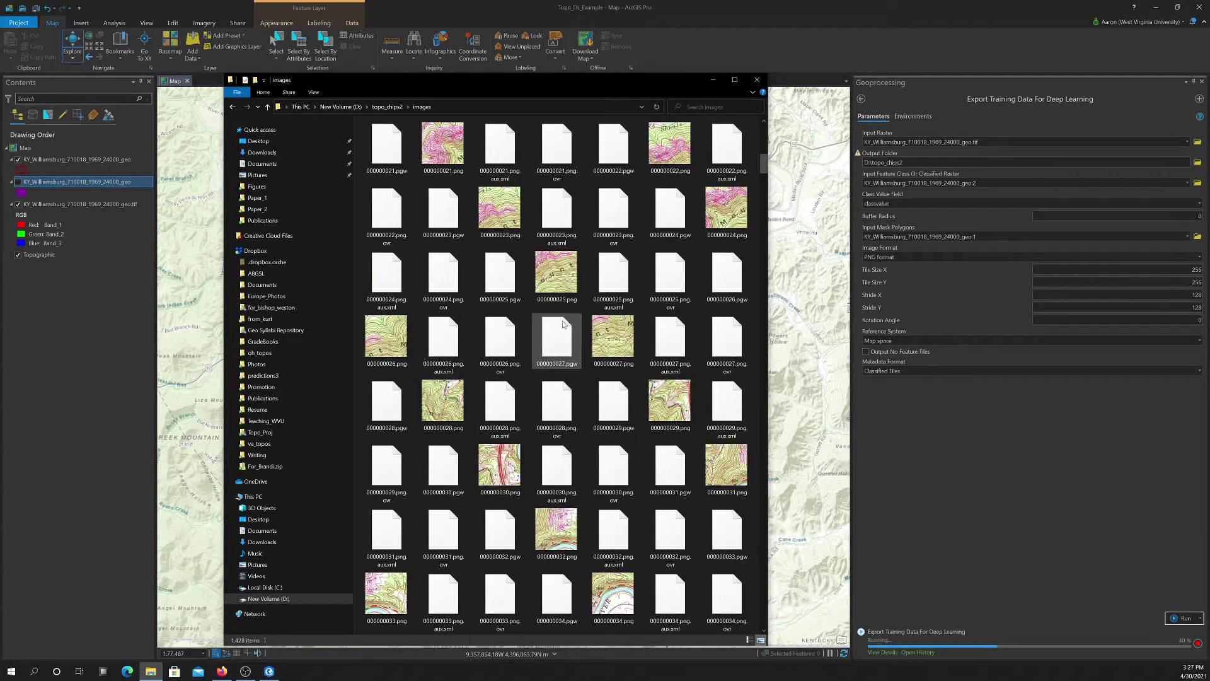
scroll(609, 344, down, 6)
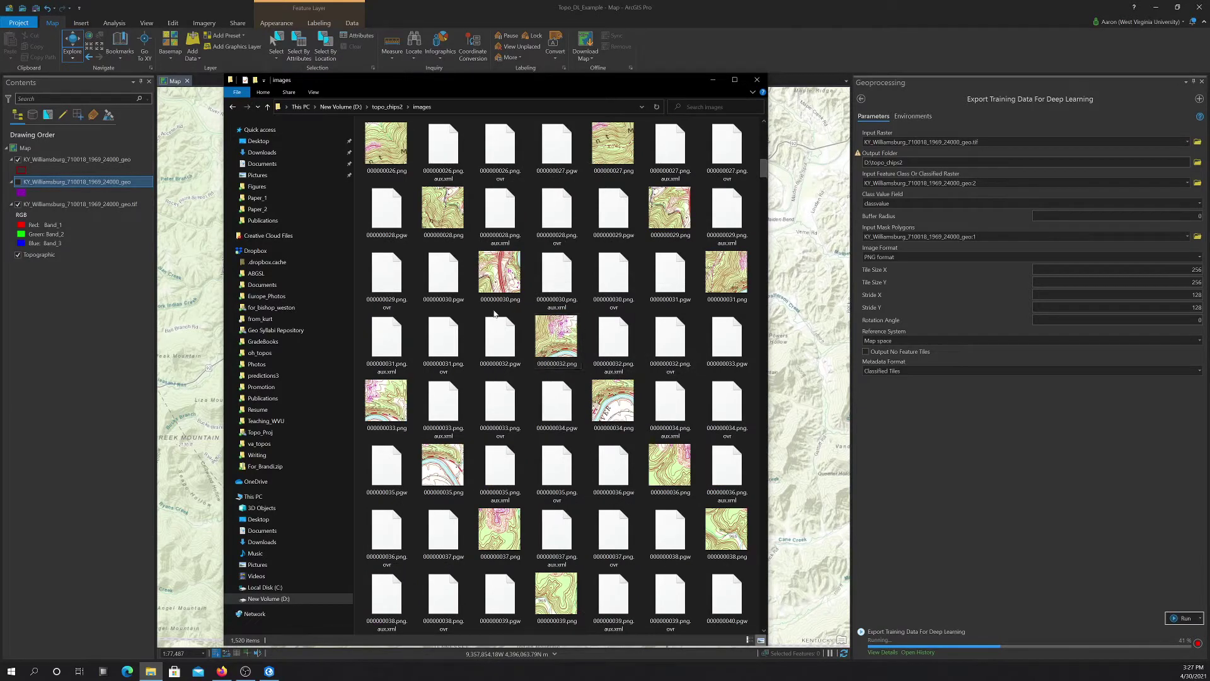
scroll(457, 393, down, 3)
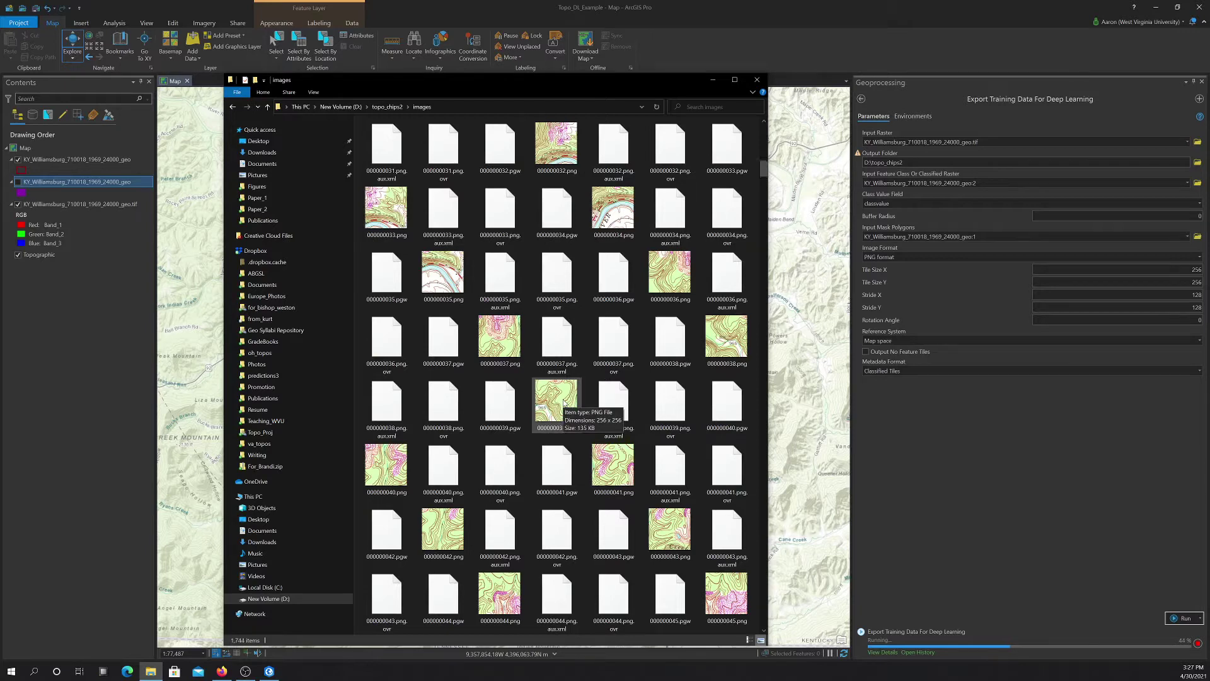
scroll(480, 321, up, 10)
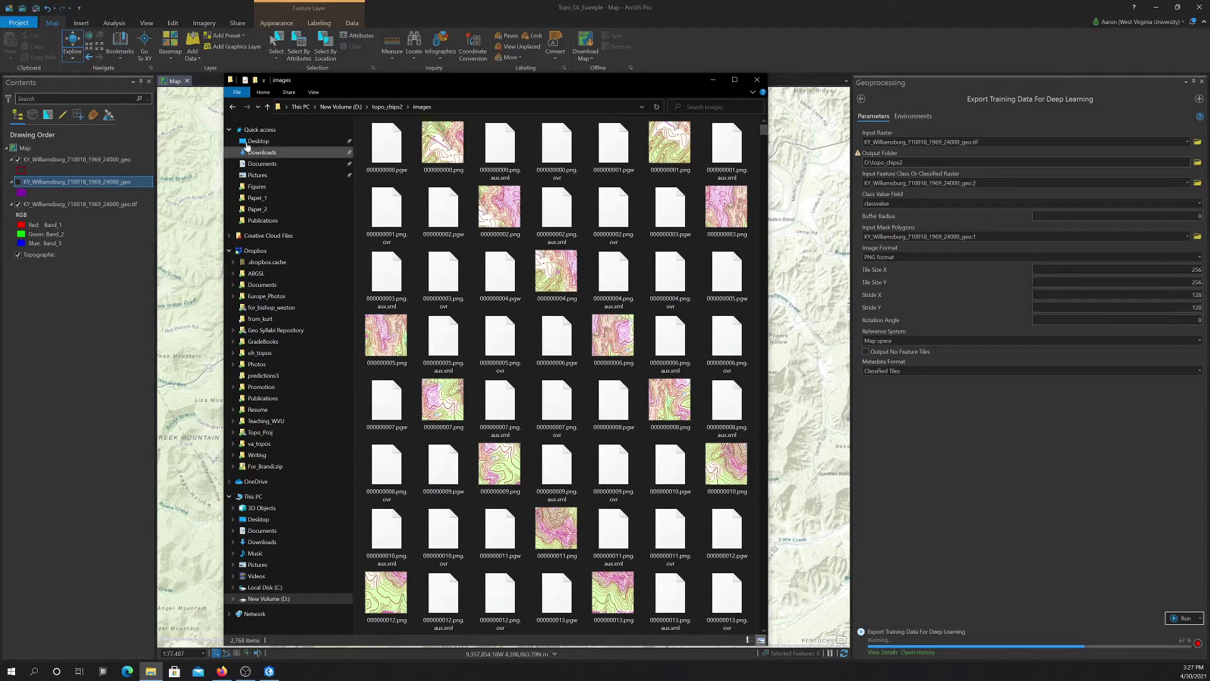
Open the labels folder in topo_chips2, show its contents as large icons, and browse the exported label chips
click(233, 107)
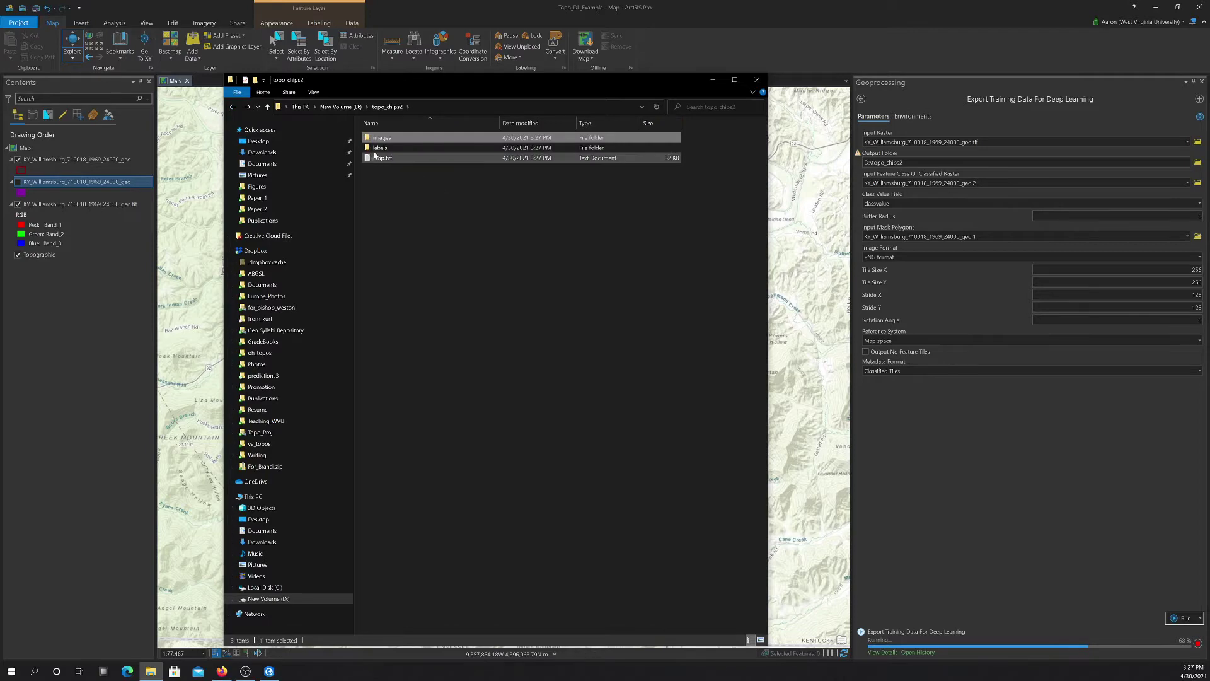
double_click(413, 148)
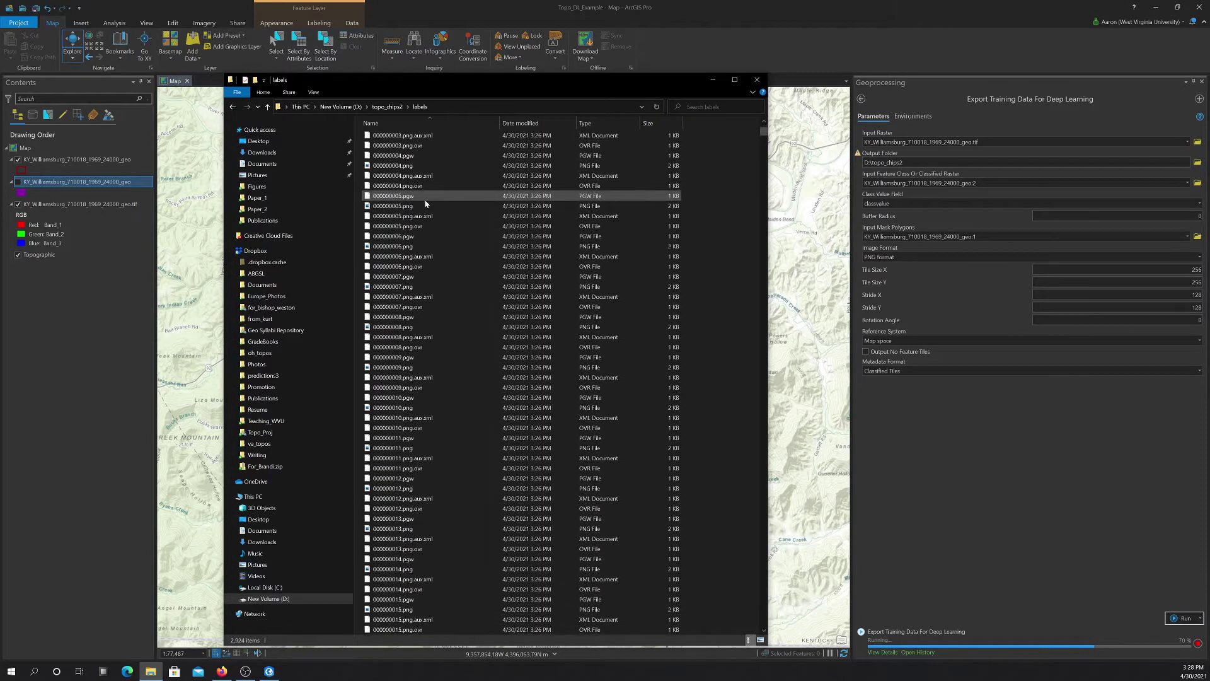
right_click(712, 201)
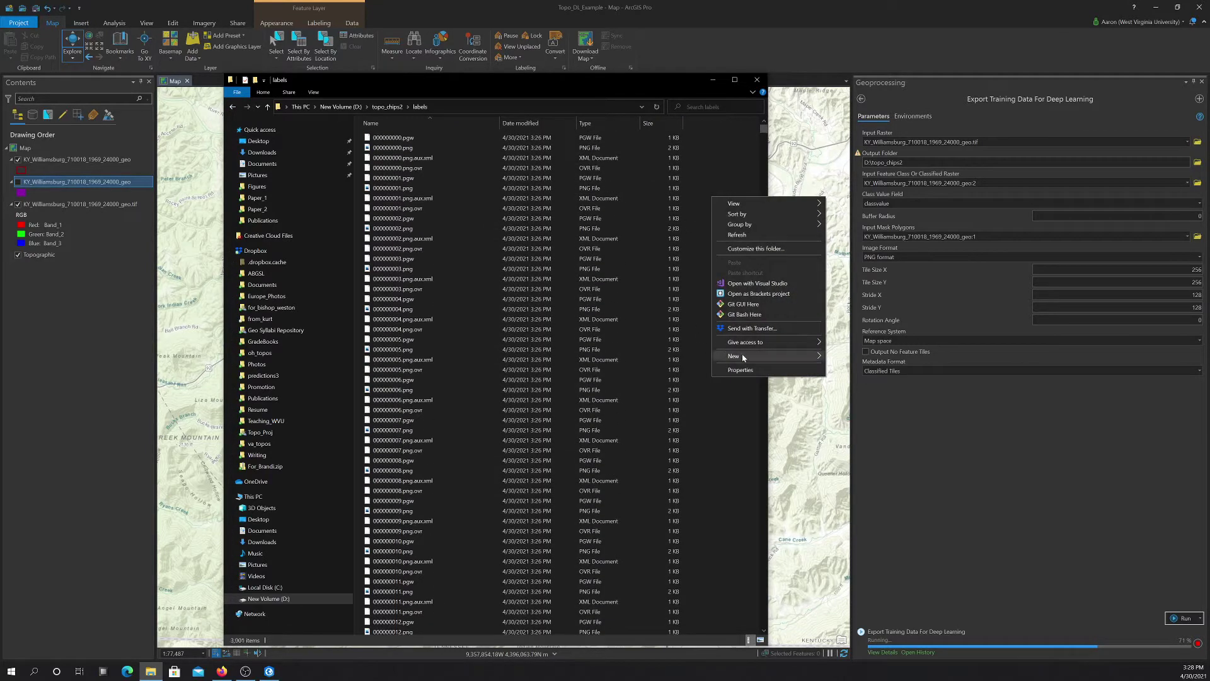
mouse_move(744, 358)
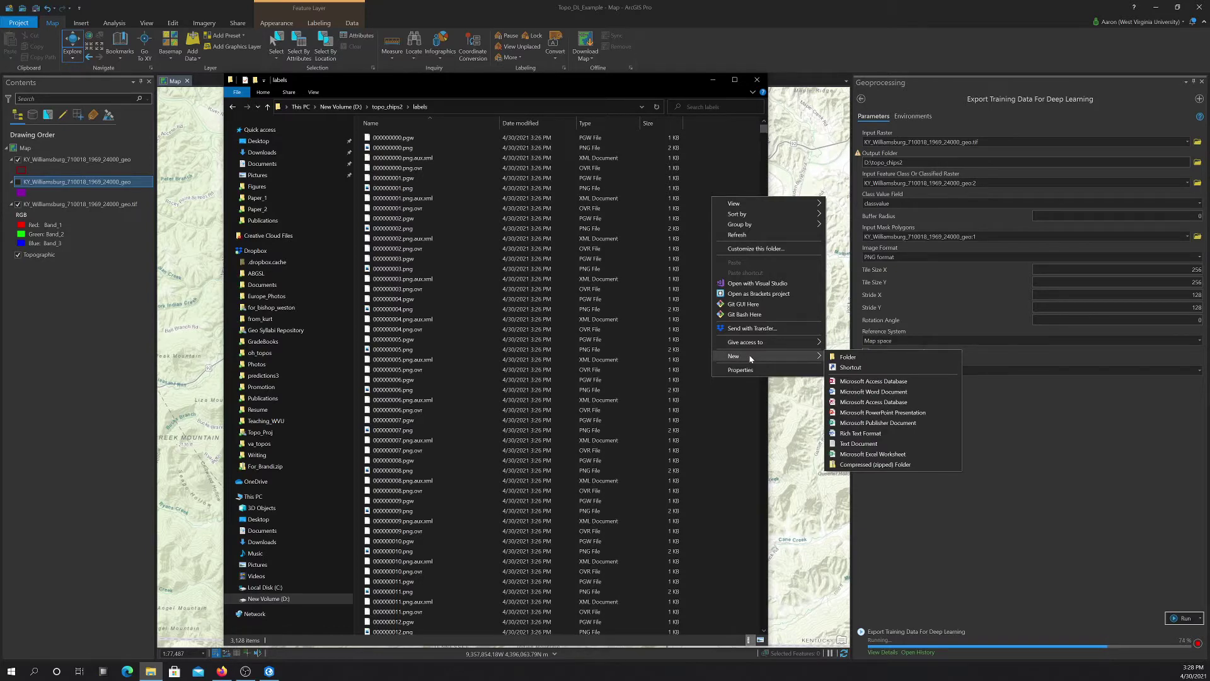
mouse_move(782, 203)
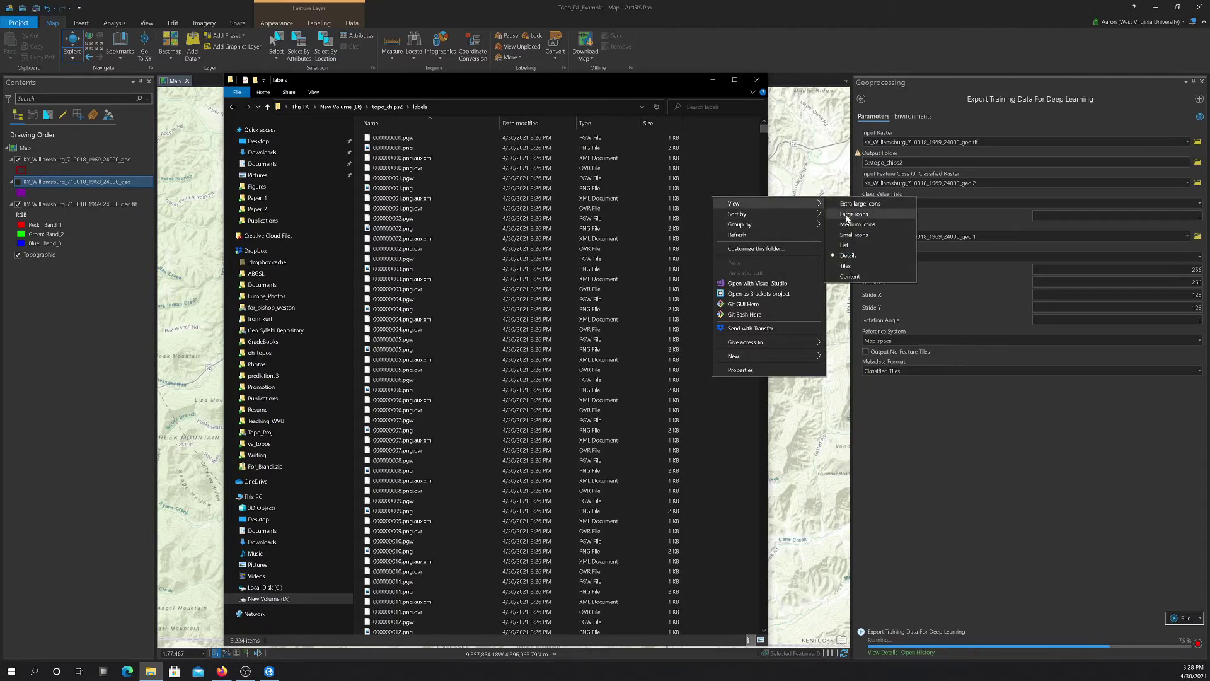
click(852, 214)
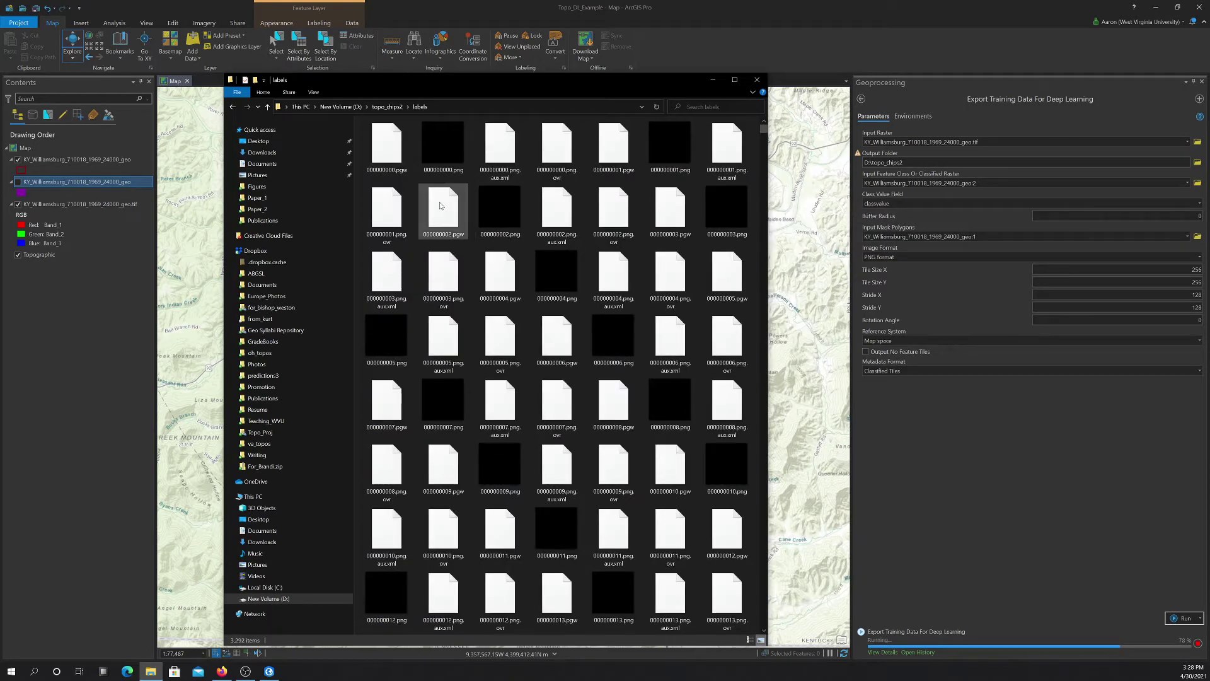
scroll(539, 262, down, 5)
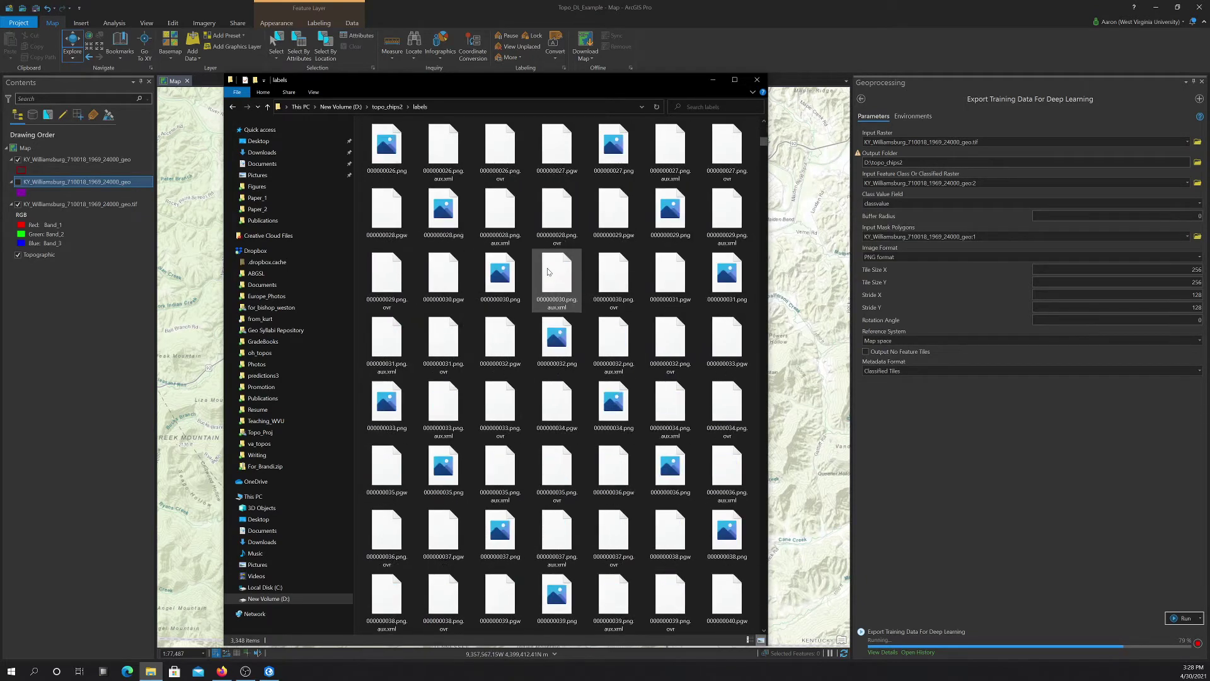
scroll(547, 271, up, 5)
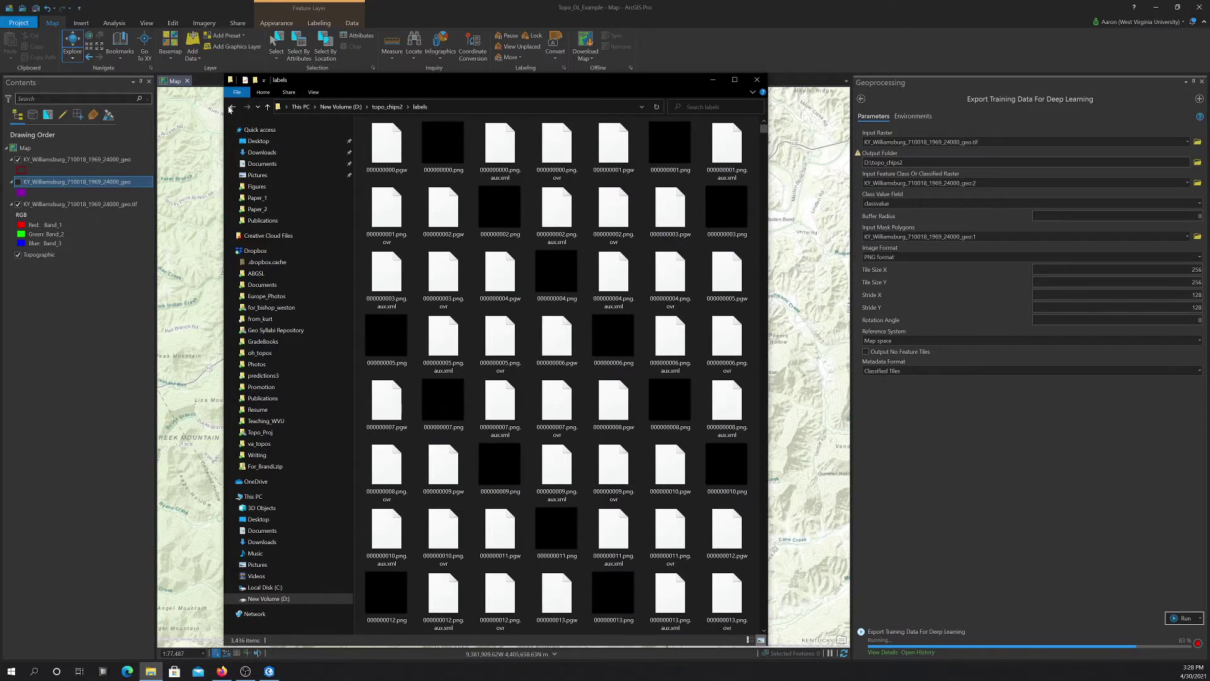
Return to the topo_chips2 folder and open esri_accumulated_stats.json with Notepad
click(232, 107)
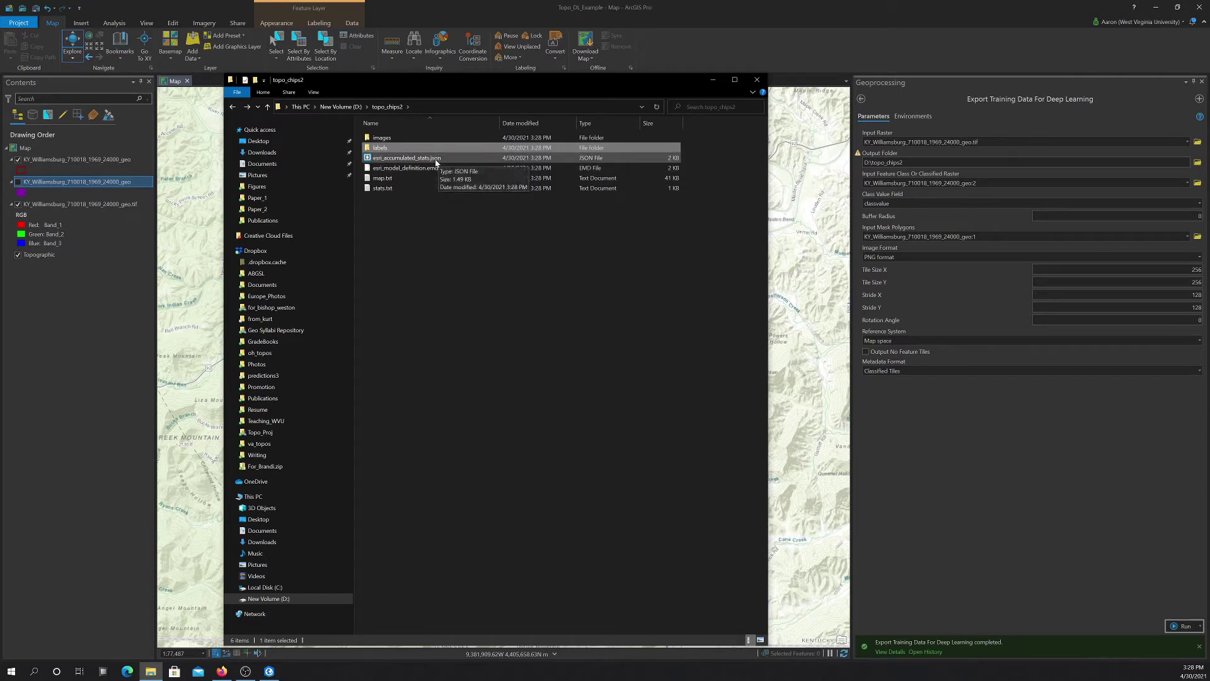
right_click(397, 159)
mouse_move(440, 248)
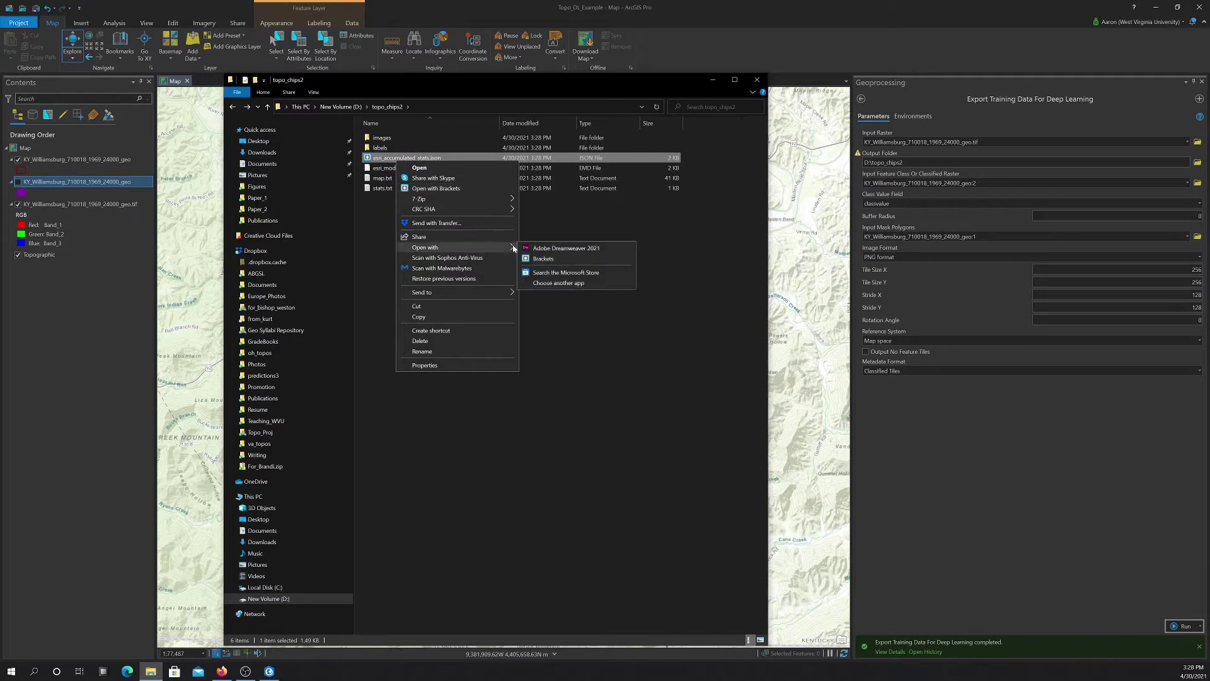
click(557, 283)
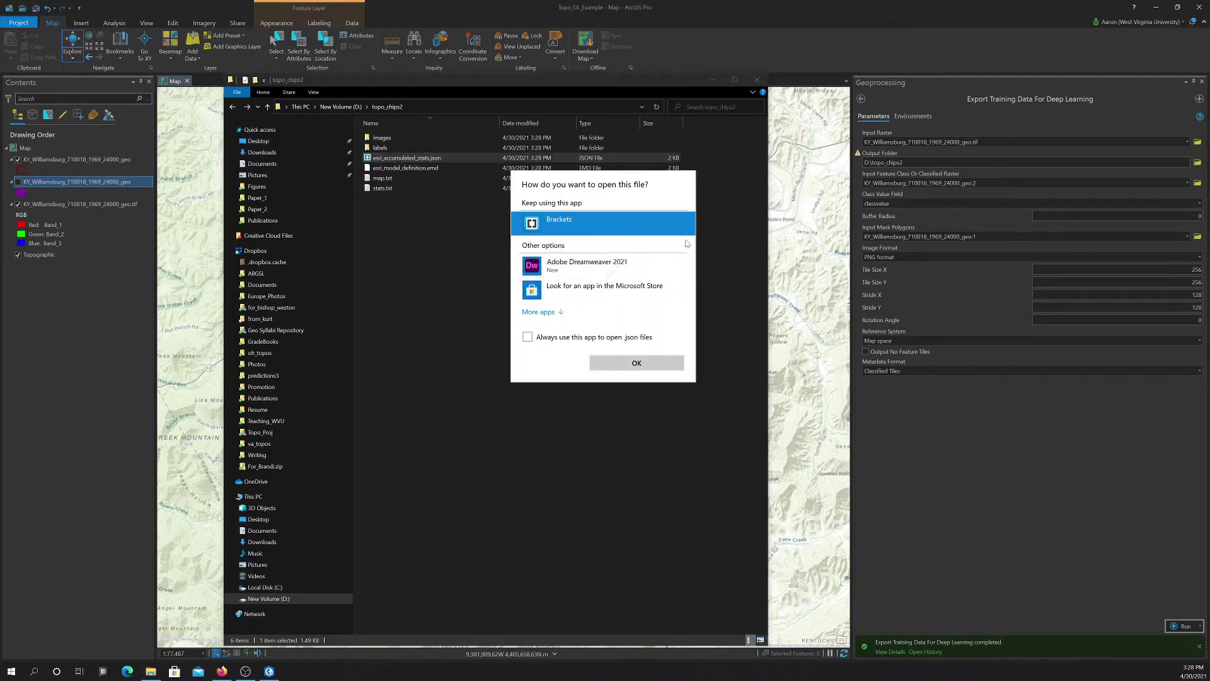
click(541, 312)
scroll(593, 290, down, 1)
scroll(593, 290, down, 3)
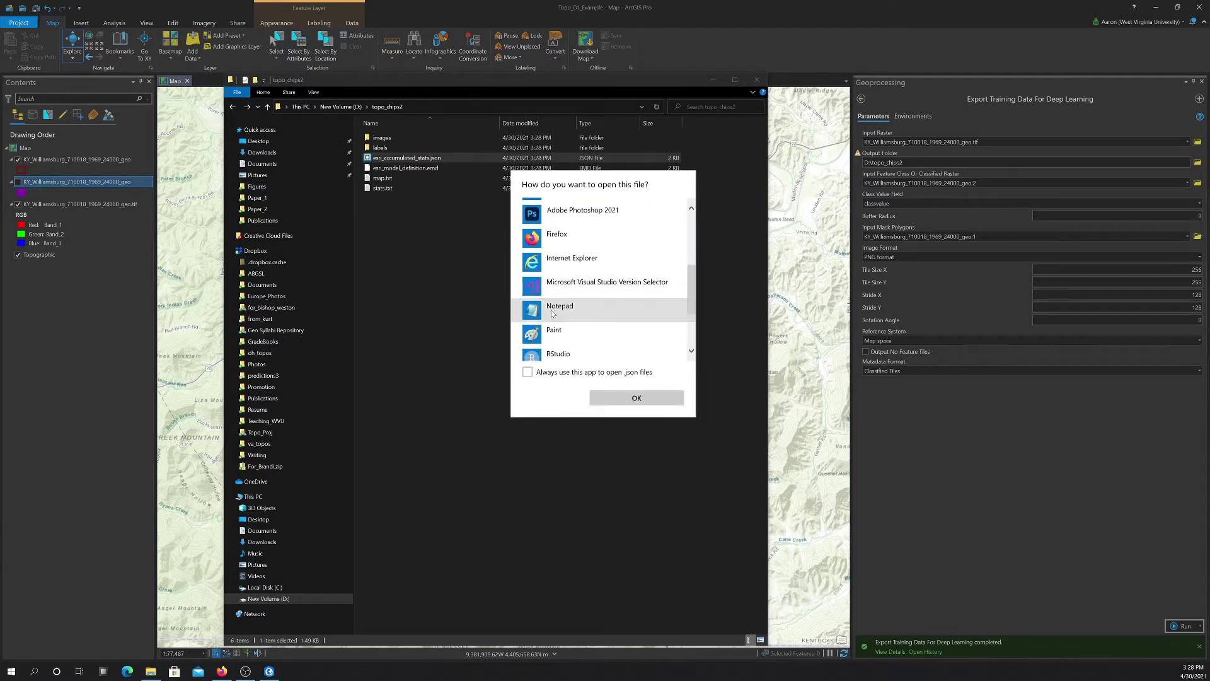
click(588, 310)
click(653, 401)
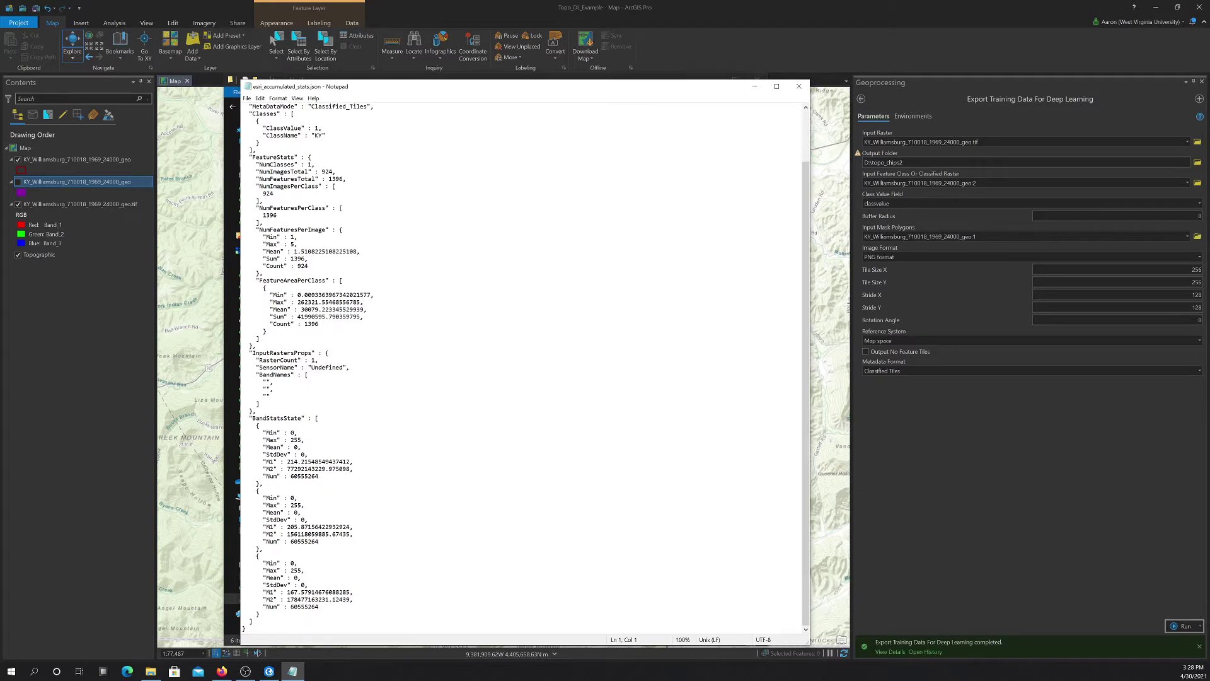
Read through the tile, class, feature and band statistics in the JSON file, and close it
scroll(523, 365, up, 3)
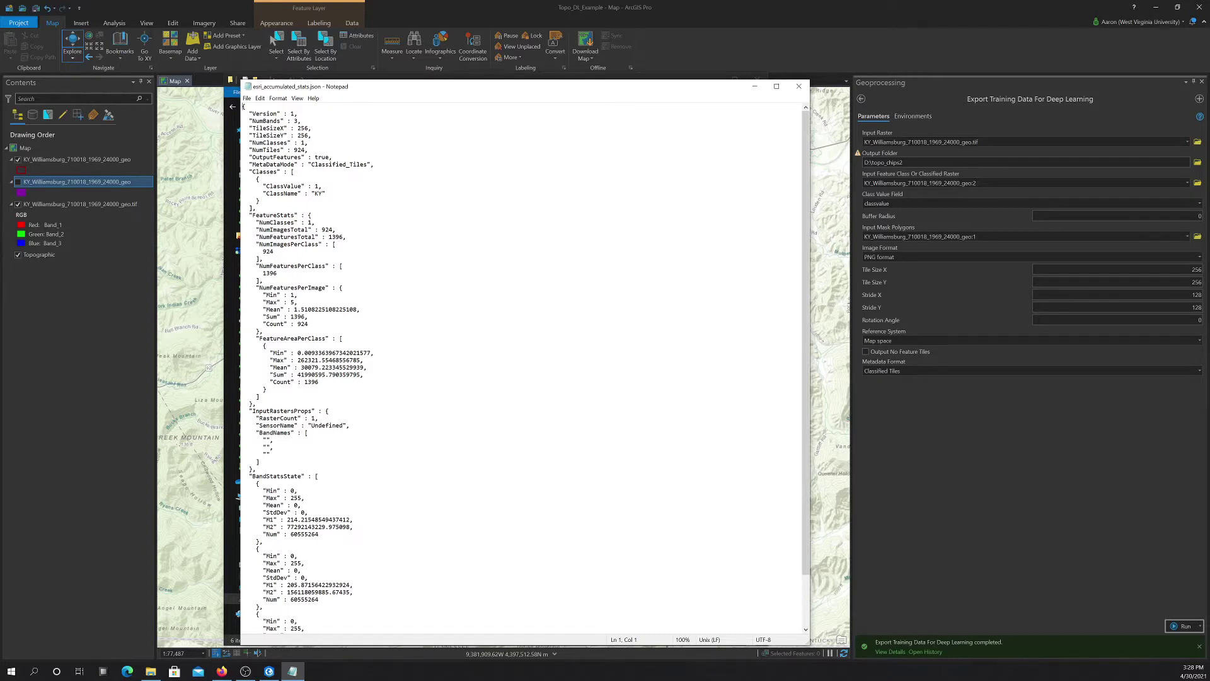
scroll(523, 369, down, 3)
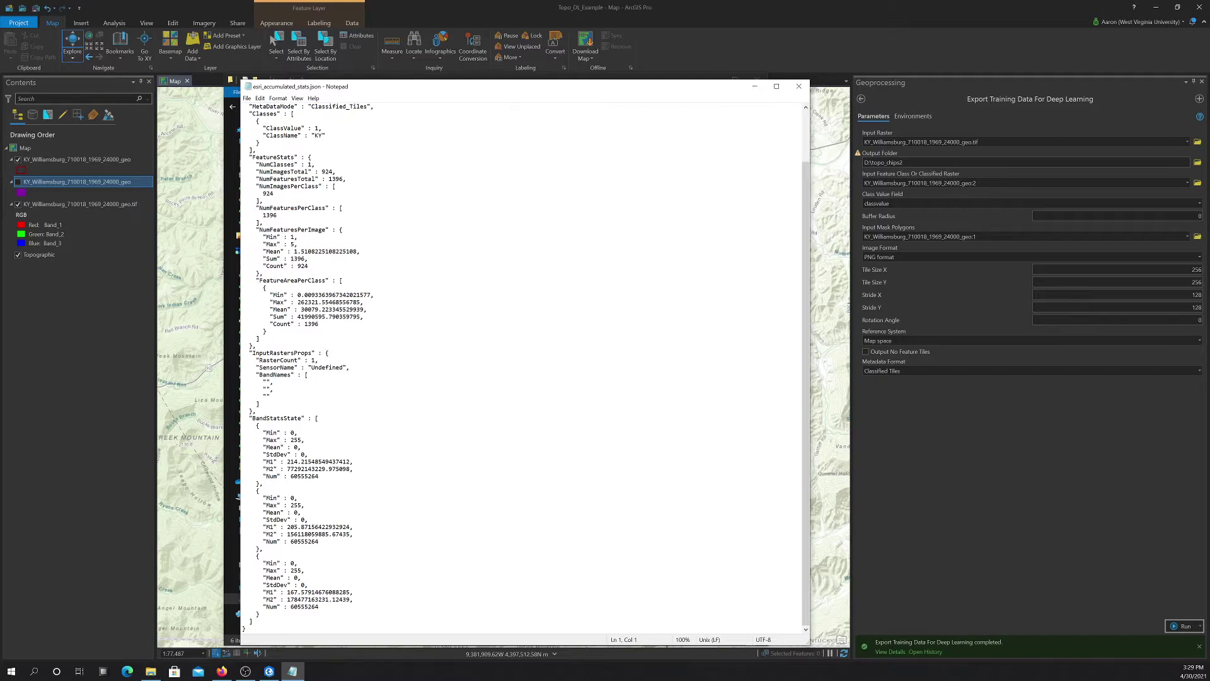
click(798, 87)
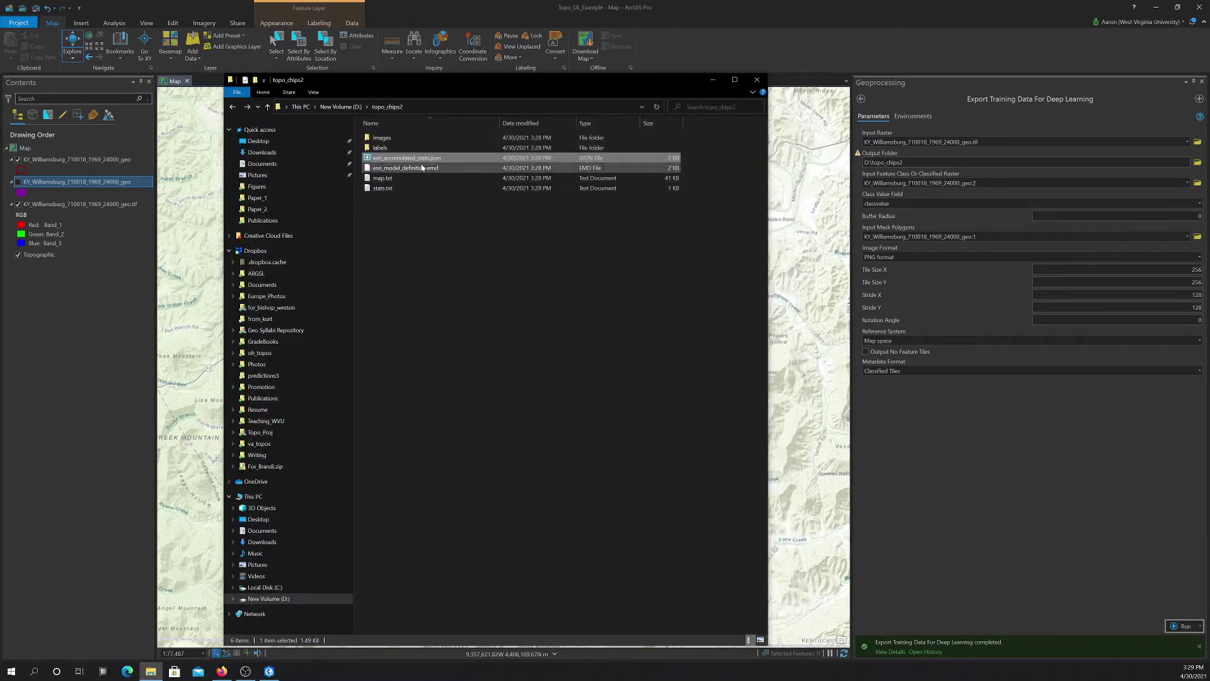
Open map.txt from topo_chips2, examine how it pairs image chips with label chips, and close it
click(414, 170)
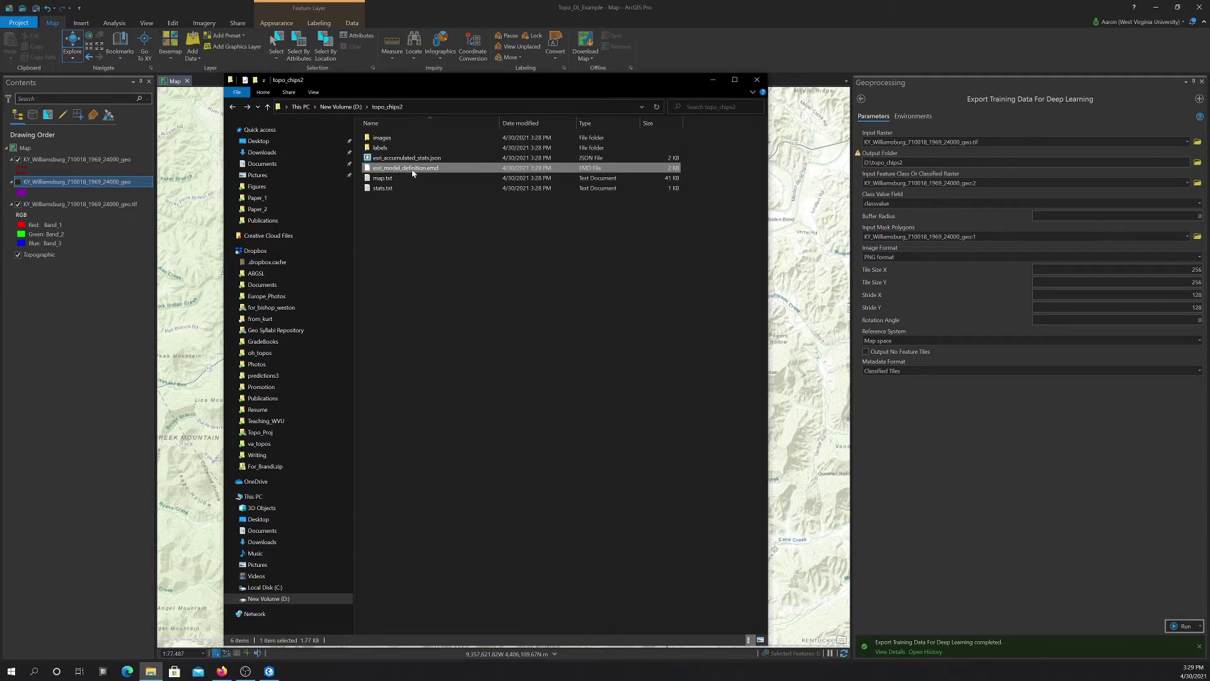
double_click(381, 179)
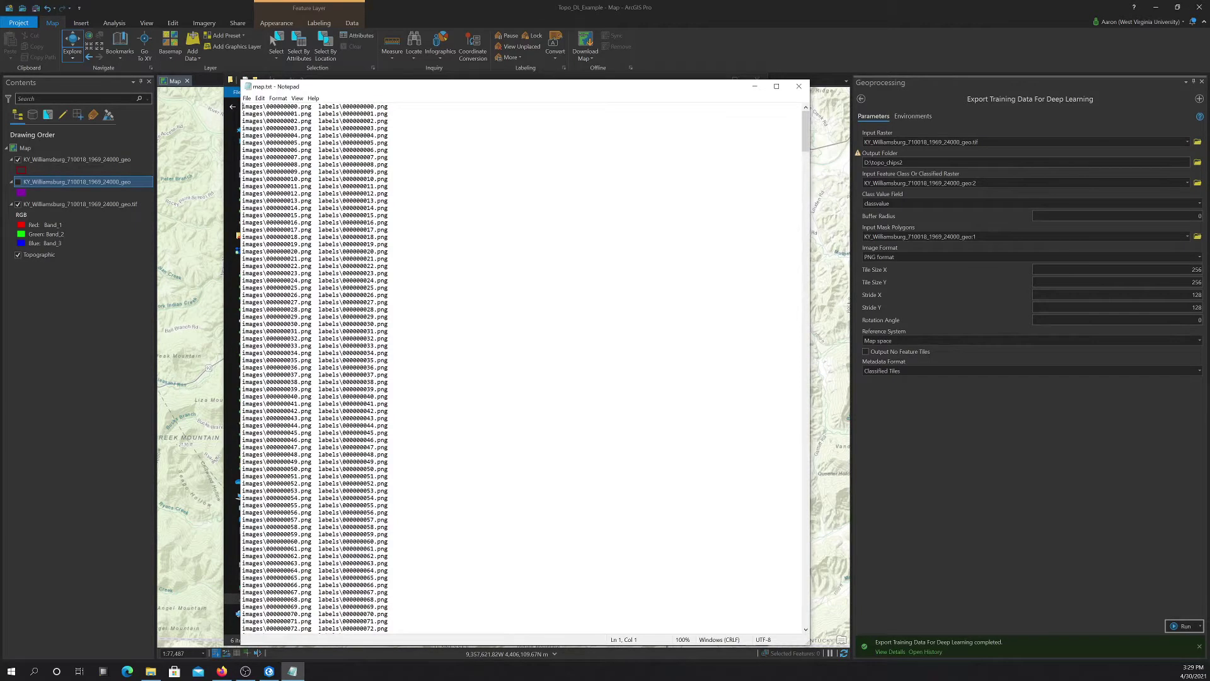
drag(243, 106, 391, 106)
drag(260, 106, 380, 106)
click(376, 114)
scroll(376, 113, down, 20)
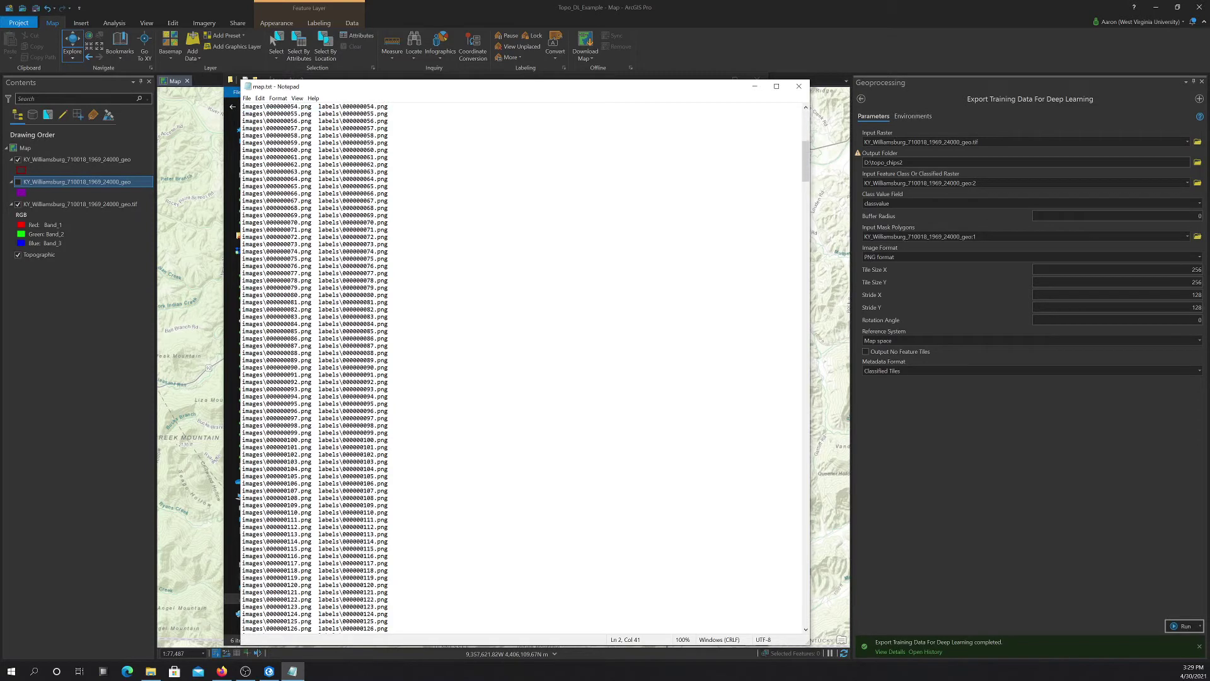
scroll(376, 113, up, 20)
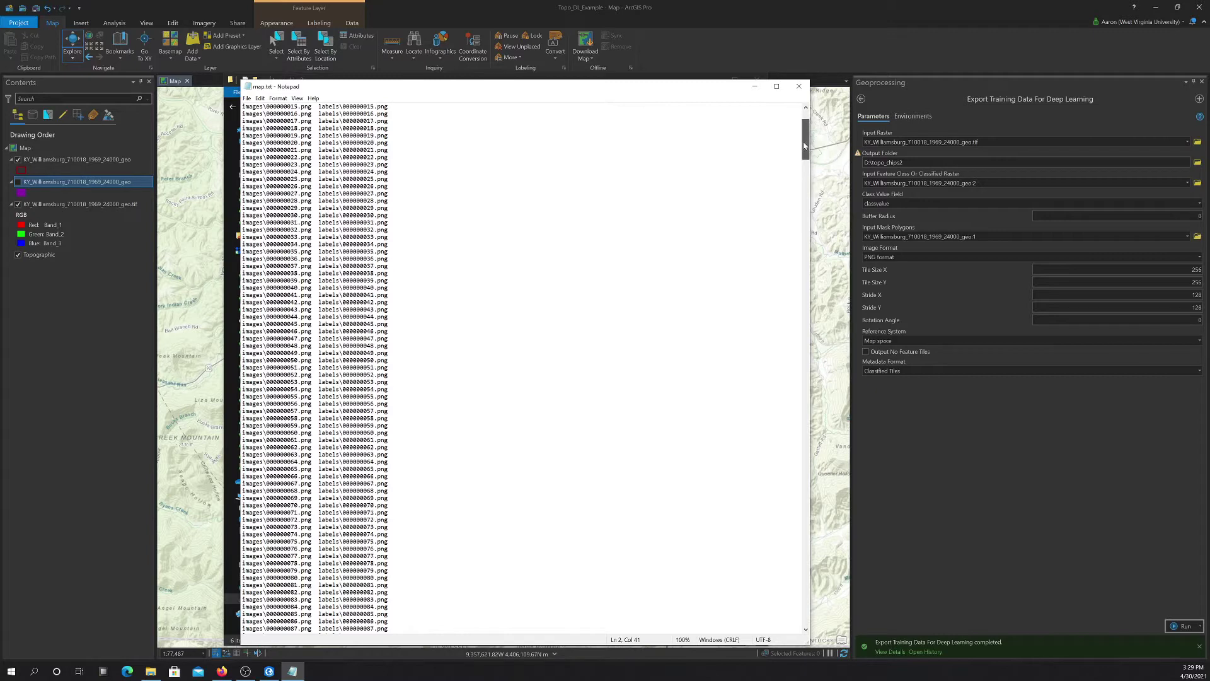
mouse_move(807, 144)
mouse_down()
mouse_move(813, 520)
mouse_move(813, 130)
mouse_up()
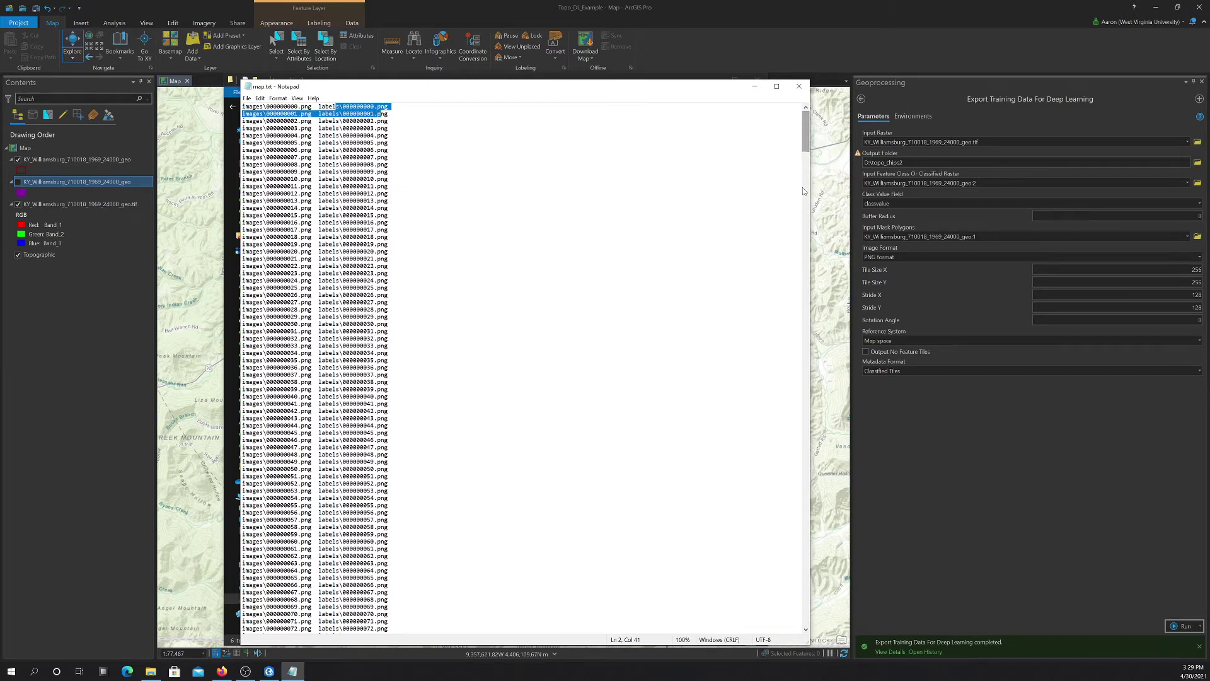
click(799, 87)
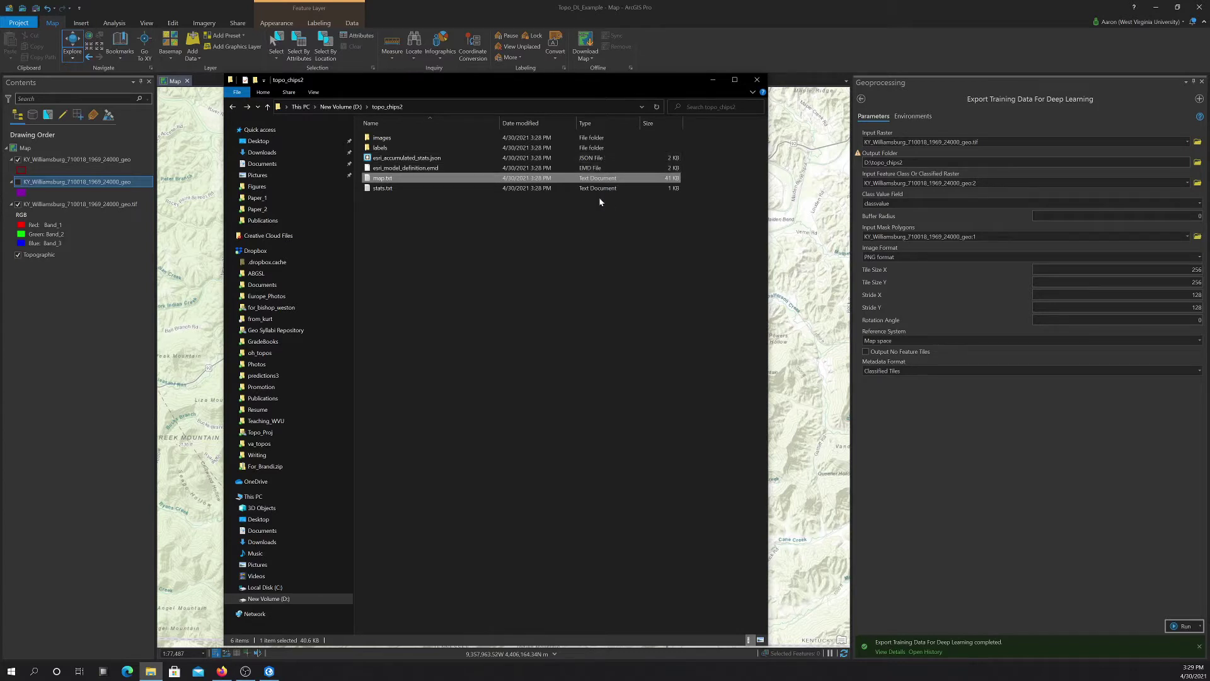
Open stats.txt, examine the image, feature, features-per-image and class figures, and close it
double_click(378, 187)
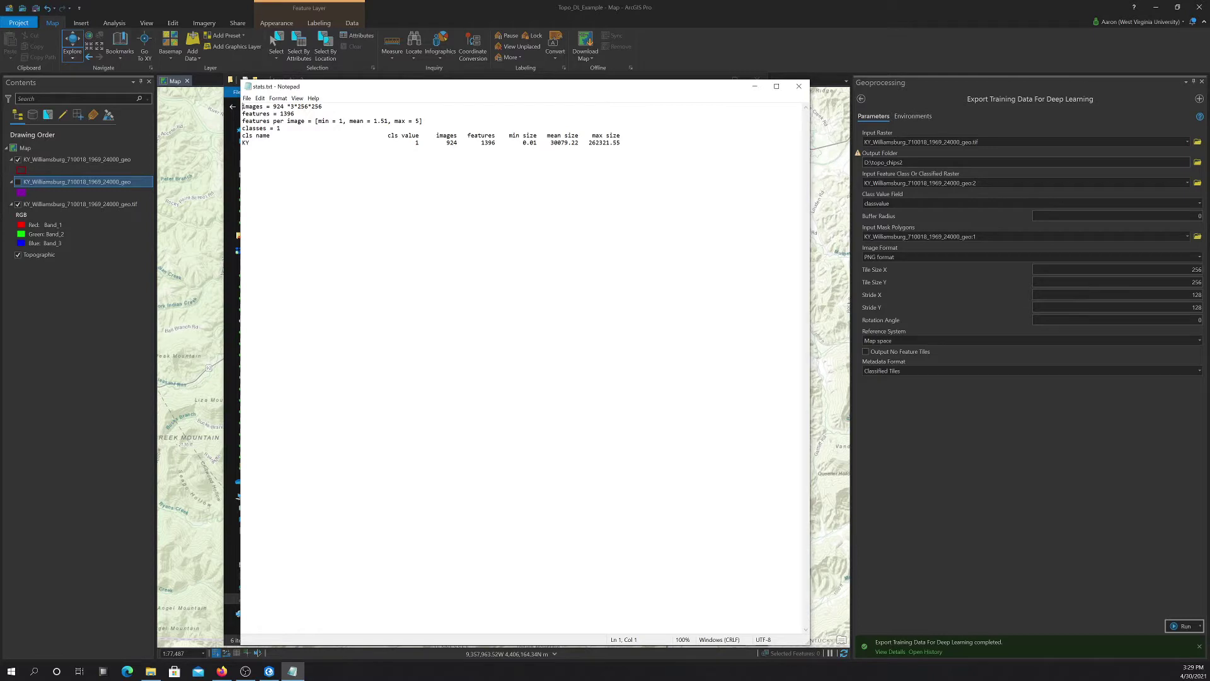
drag(273, 106, 322, 106)
click(295, 114)
drag(280, 114, 291, 113)
click(410, 120)
drag(332, 120, 347, 120)
click(280, 128)
click(799, 86)
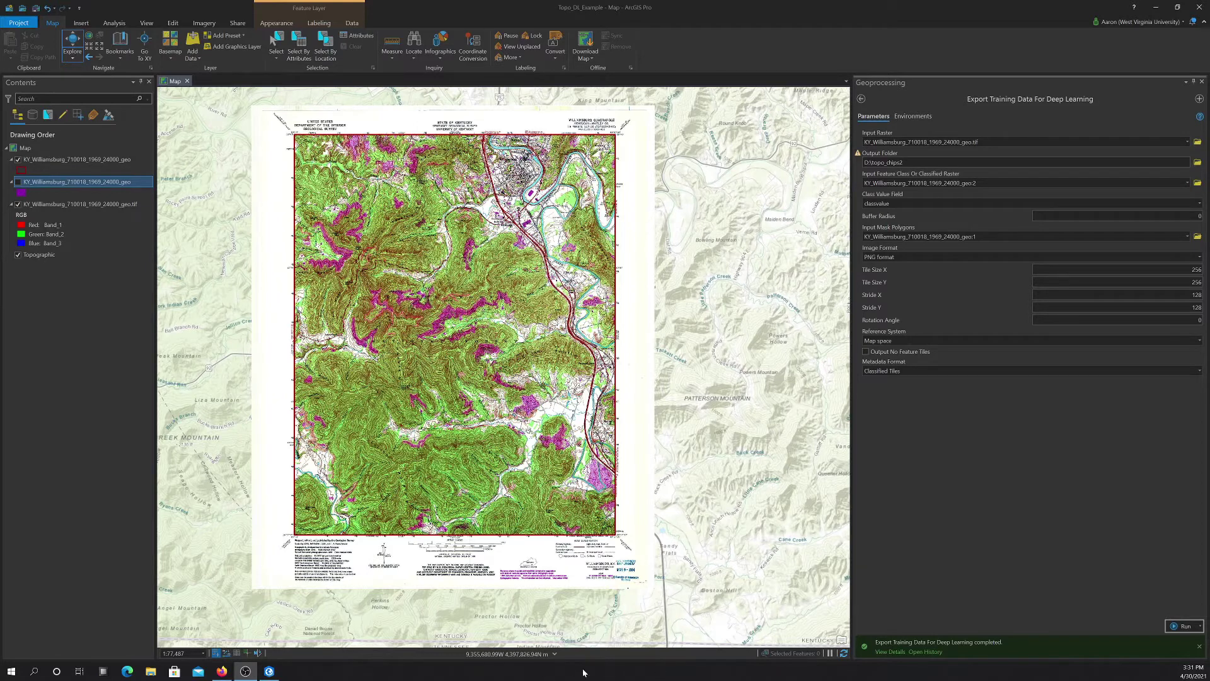
Switch to File Explorer and browse from drive C through topo_data and topo_dl_data into the inner topo_dl_data folder
click(151, 671)
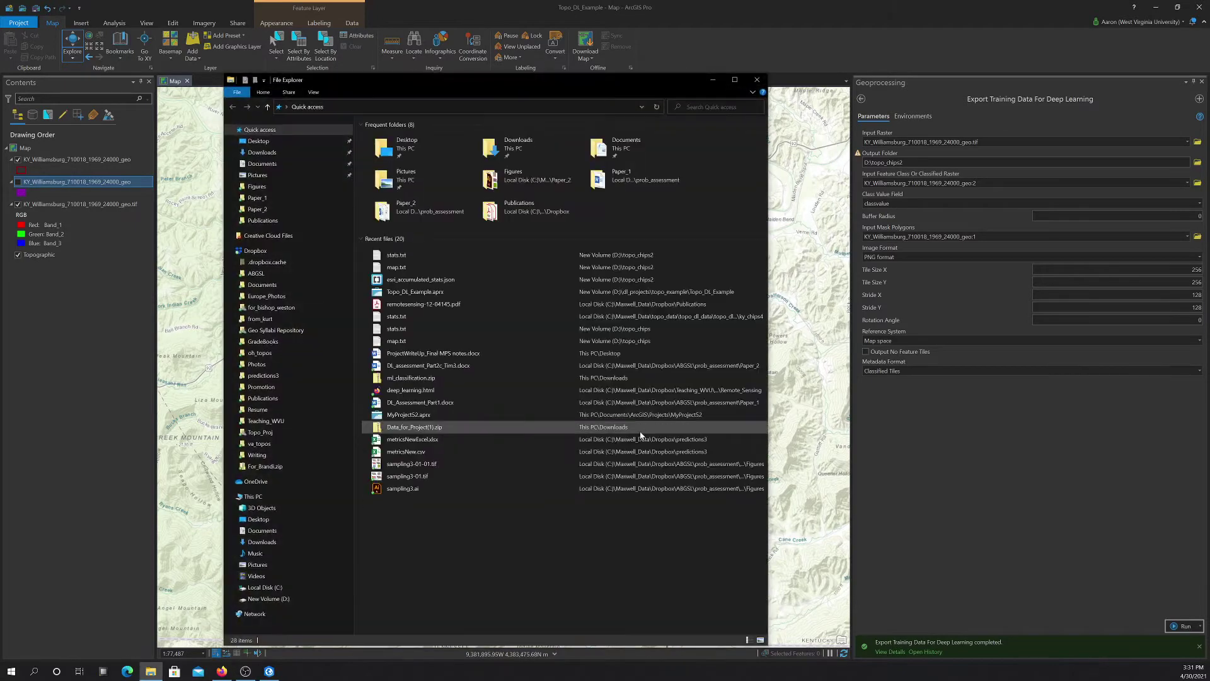
click(281, 591)
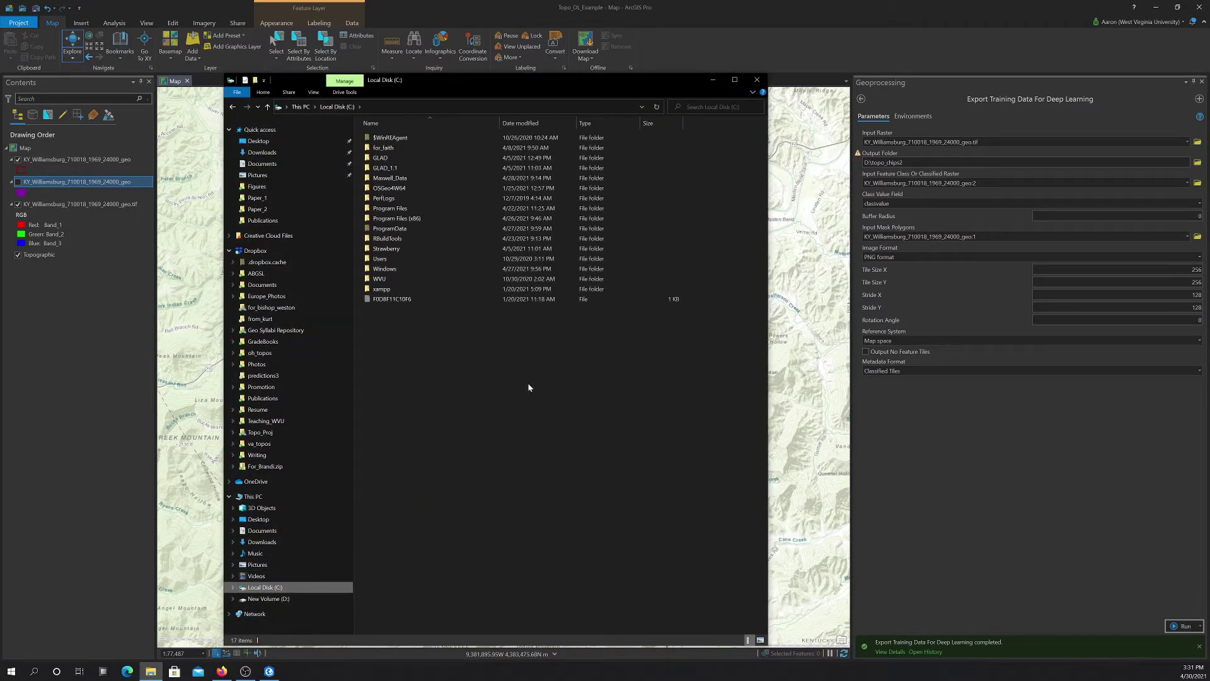
double_click(380, 179)
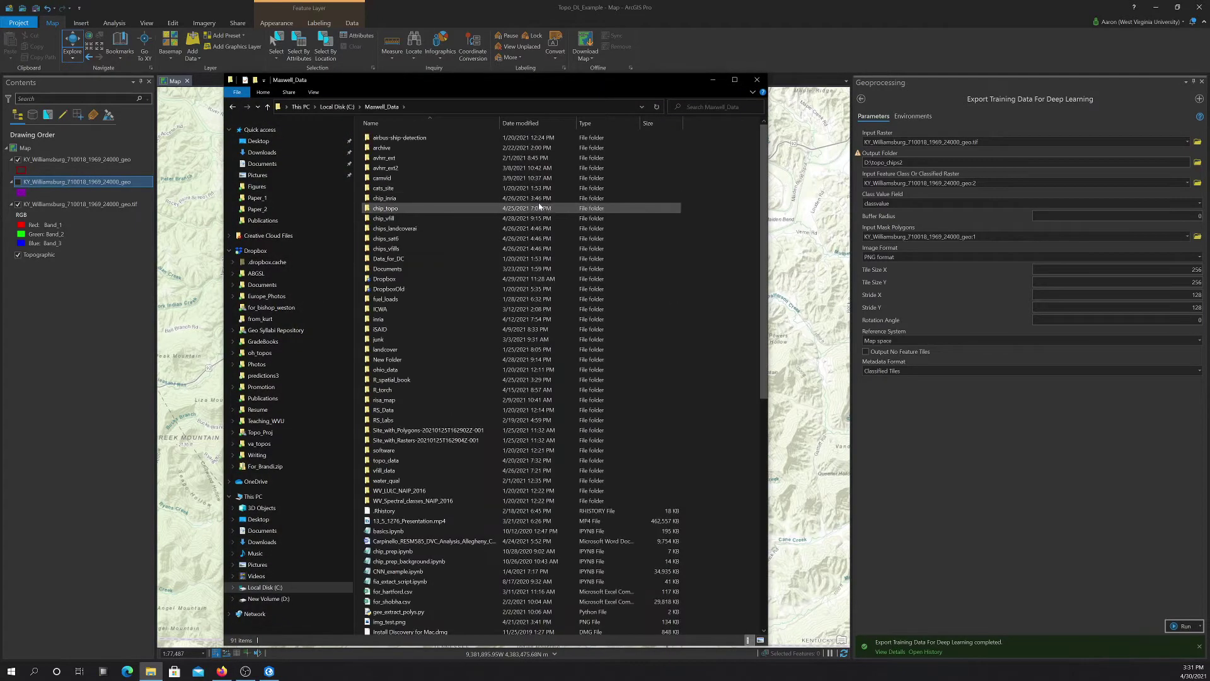
double_click(381, 460)
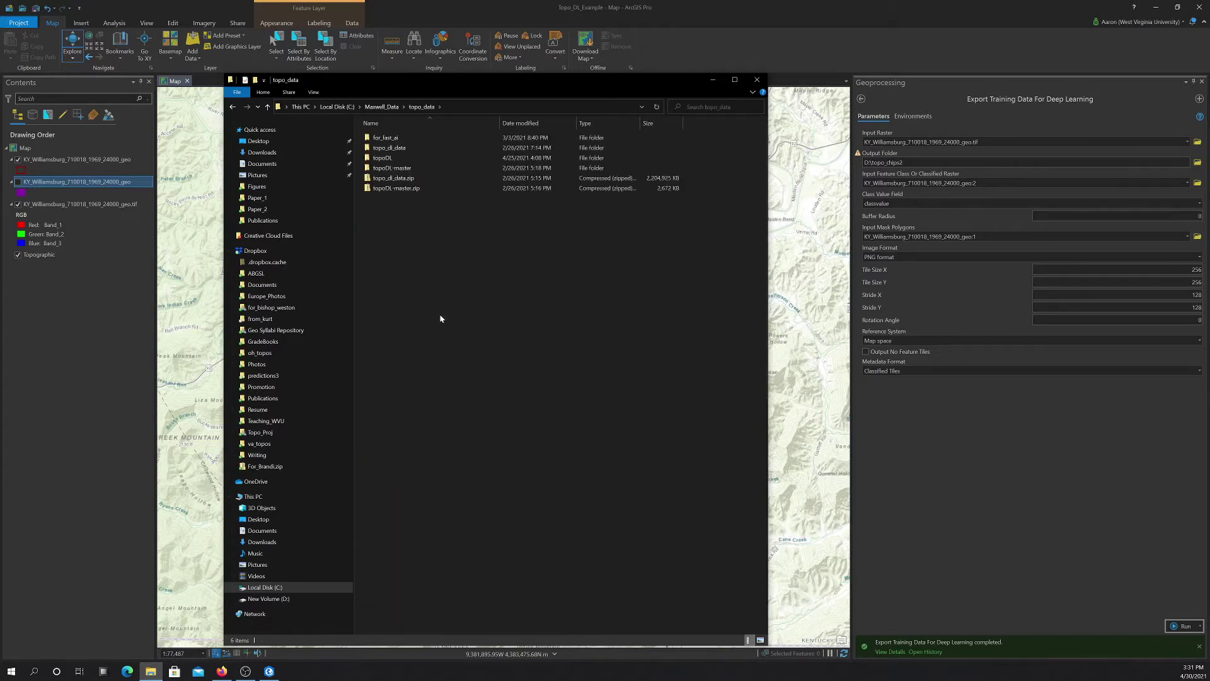
click(383, 153)
double_click(383, 149)
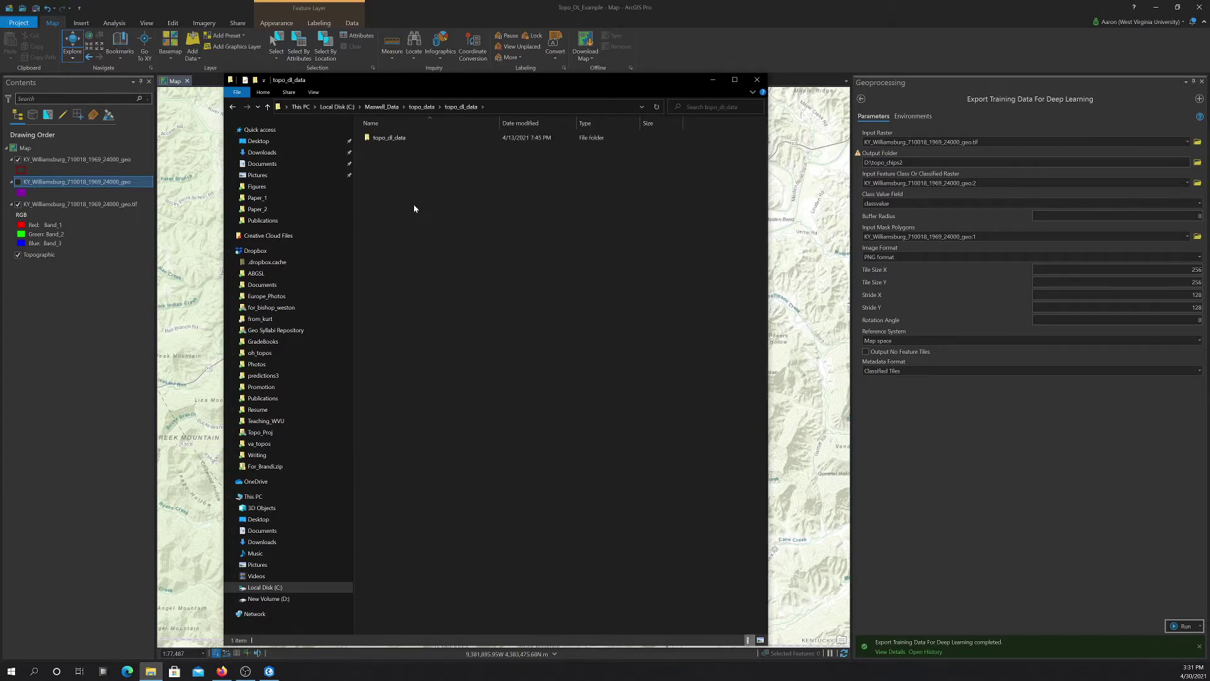
double_click(388, 142)
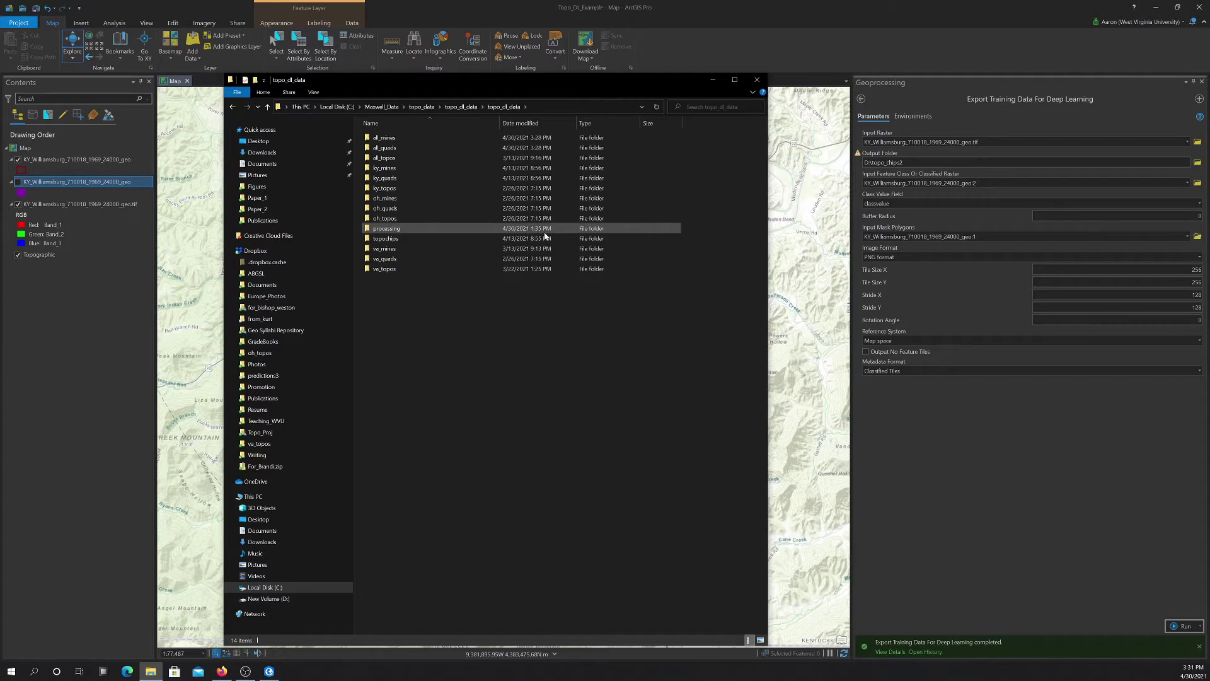
Look through the mine shapefiles in ky_mines and the topographic map images in ky_topos, returning to the inner topo_dl_data folder
double_click(386, 169)
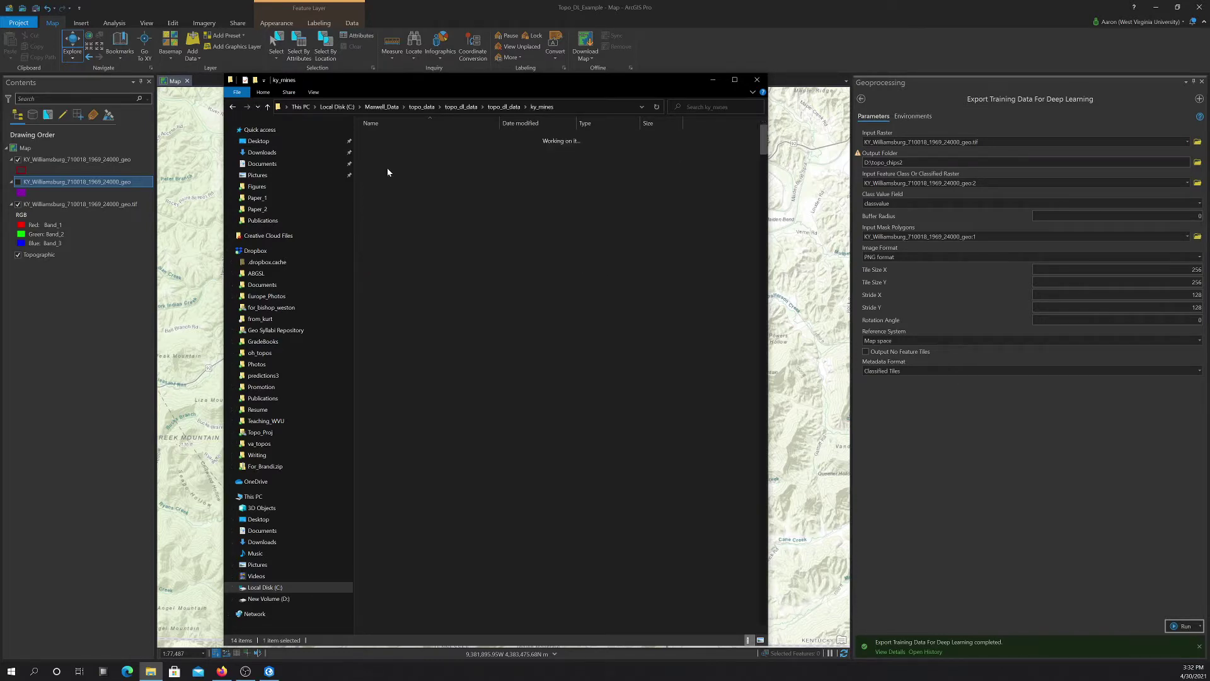
scroll(554, 197, down, 2)
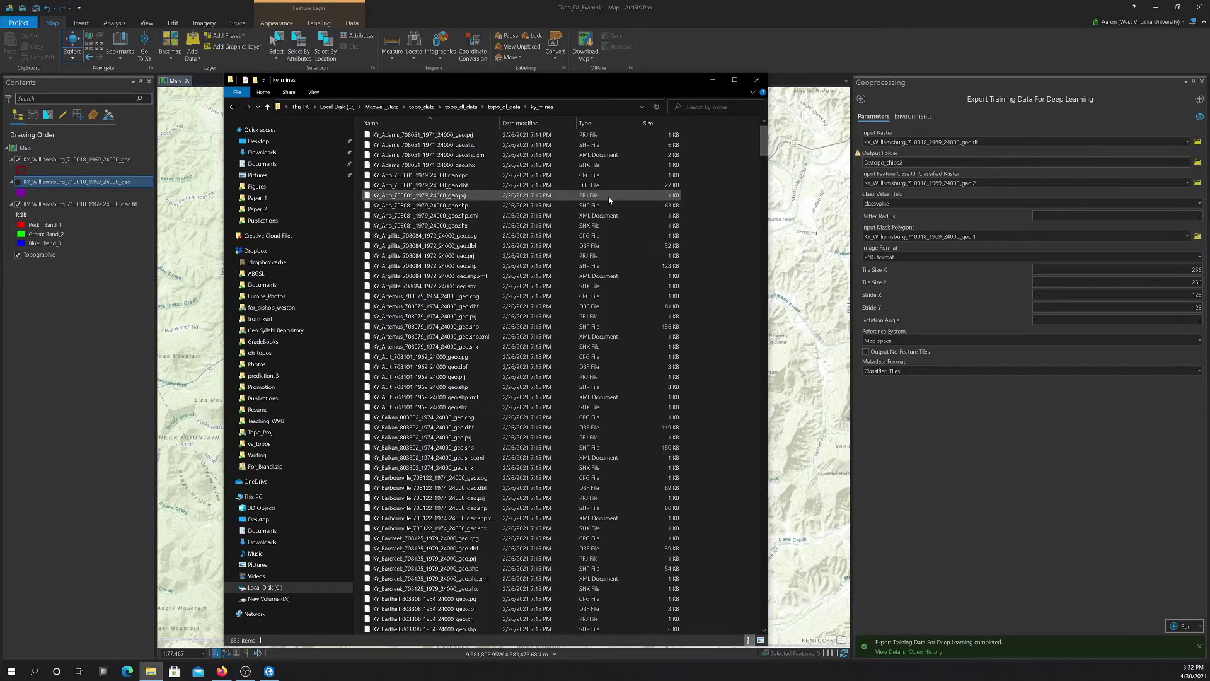
scroll(609, 198, up, 7)
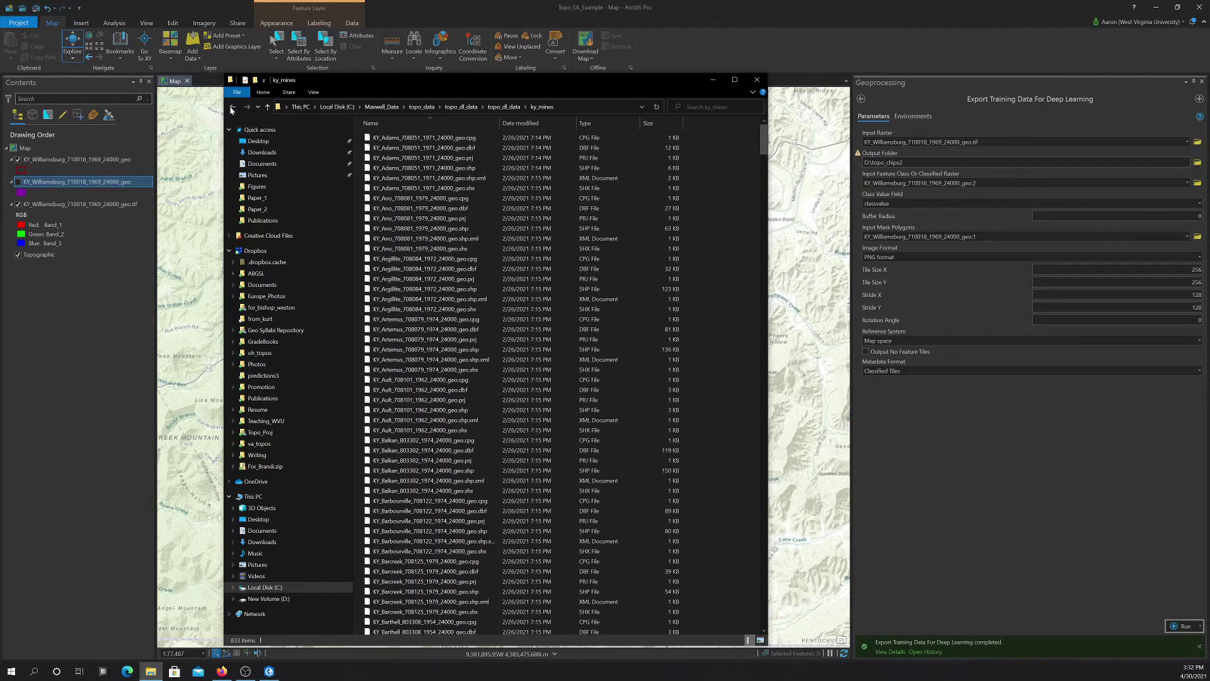
click(232, 107)
double_click(384, 188)
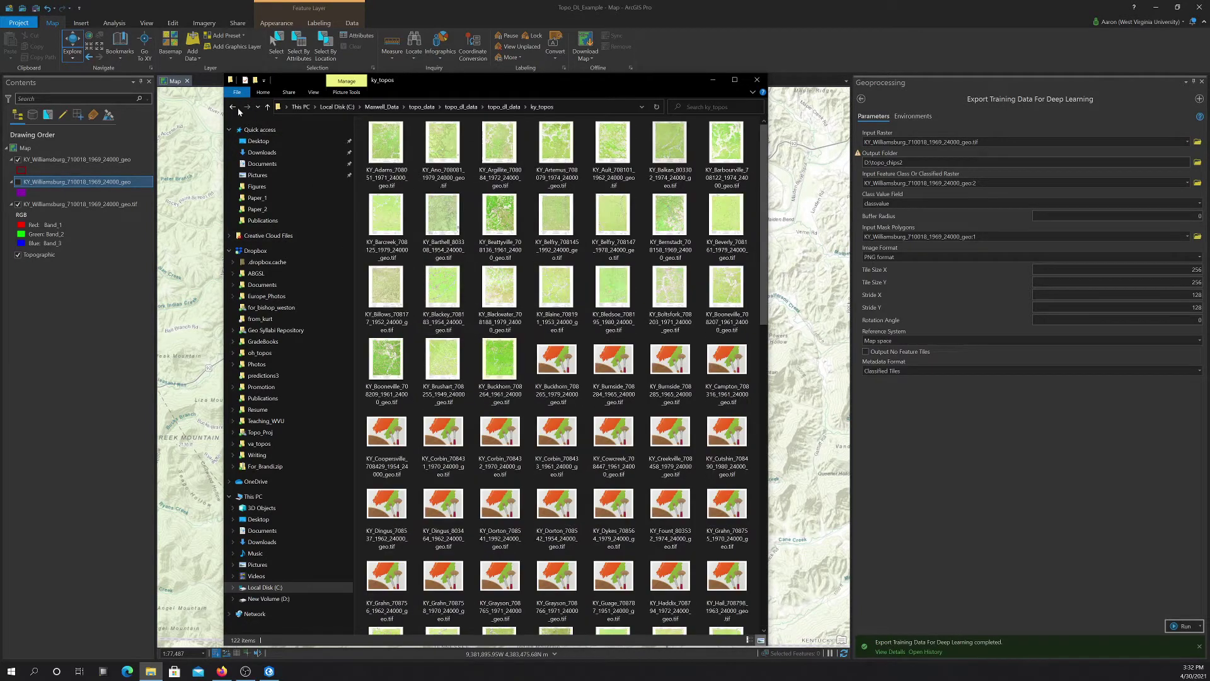
click(232, 107)
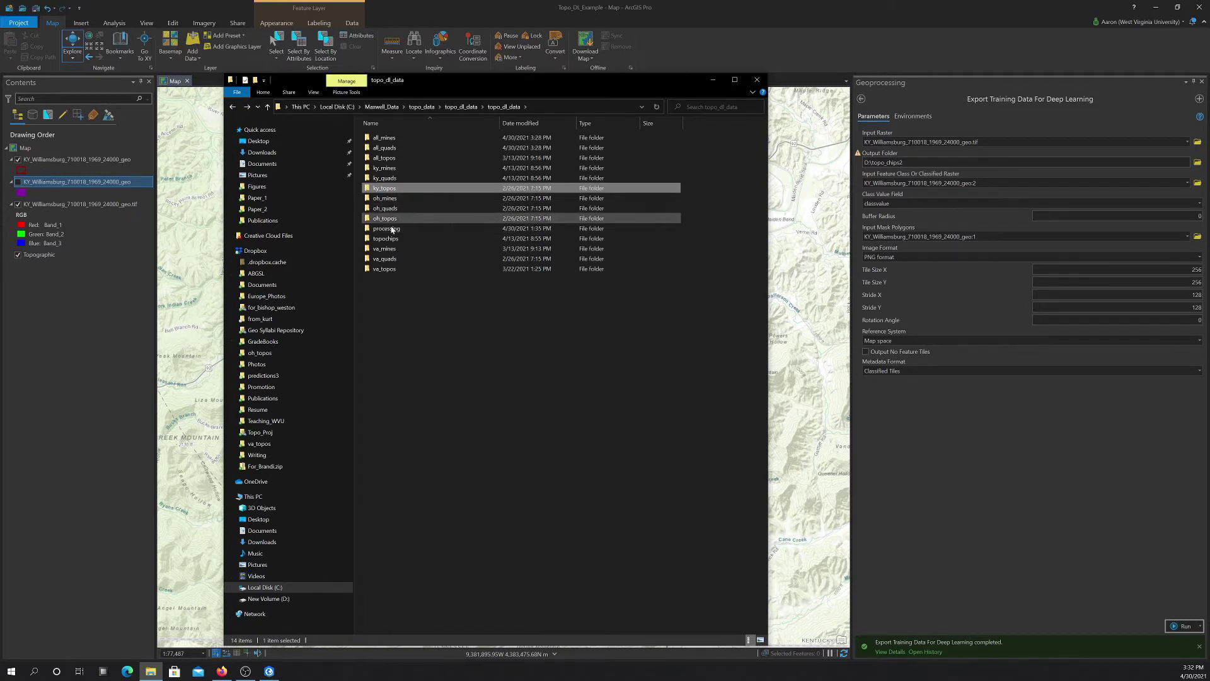
Look through the combined topographic map images in all_topos and put the File Explorer window away
double_click(386, 158)
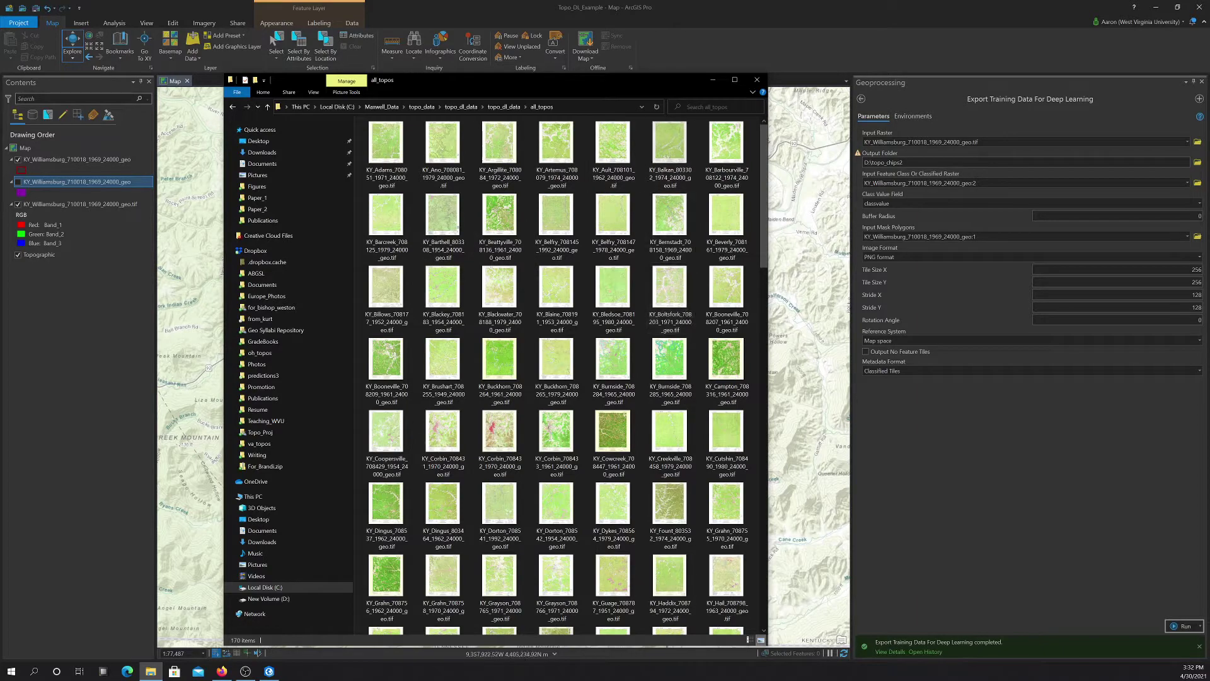
click(714, 81)
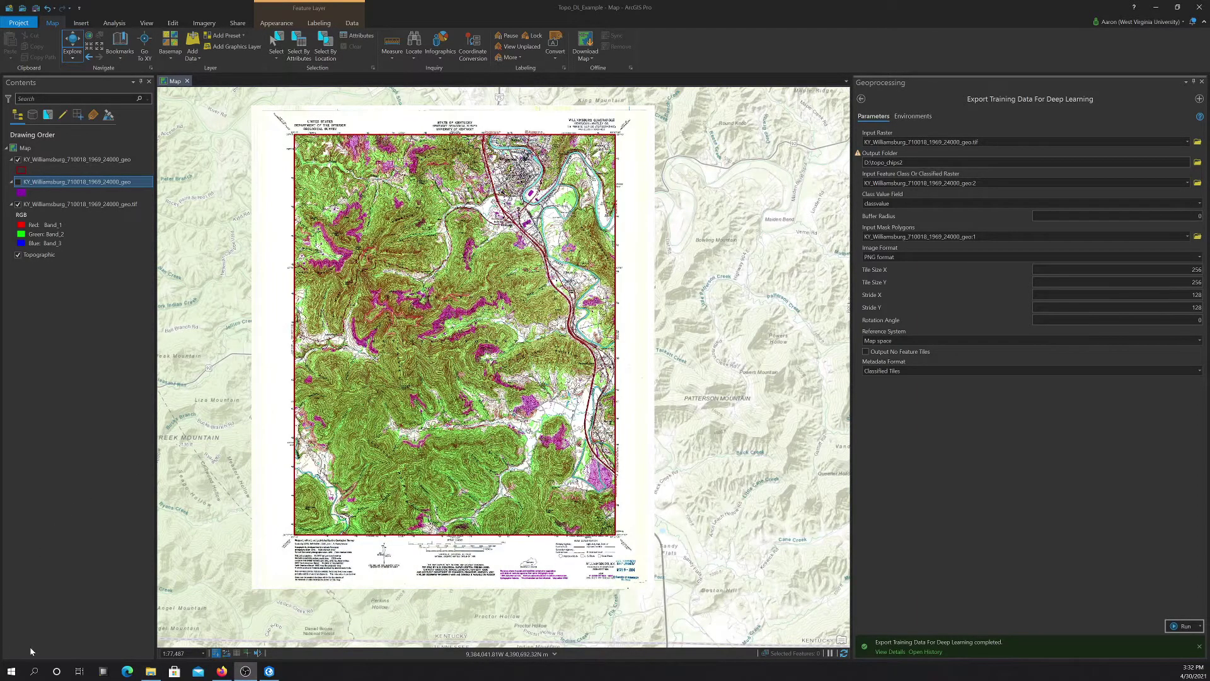
Launch Jupyter Notebook from the ArcGIS program group
click(12, 670)
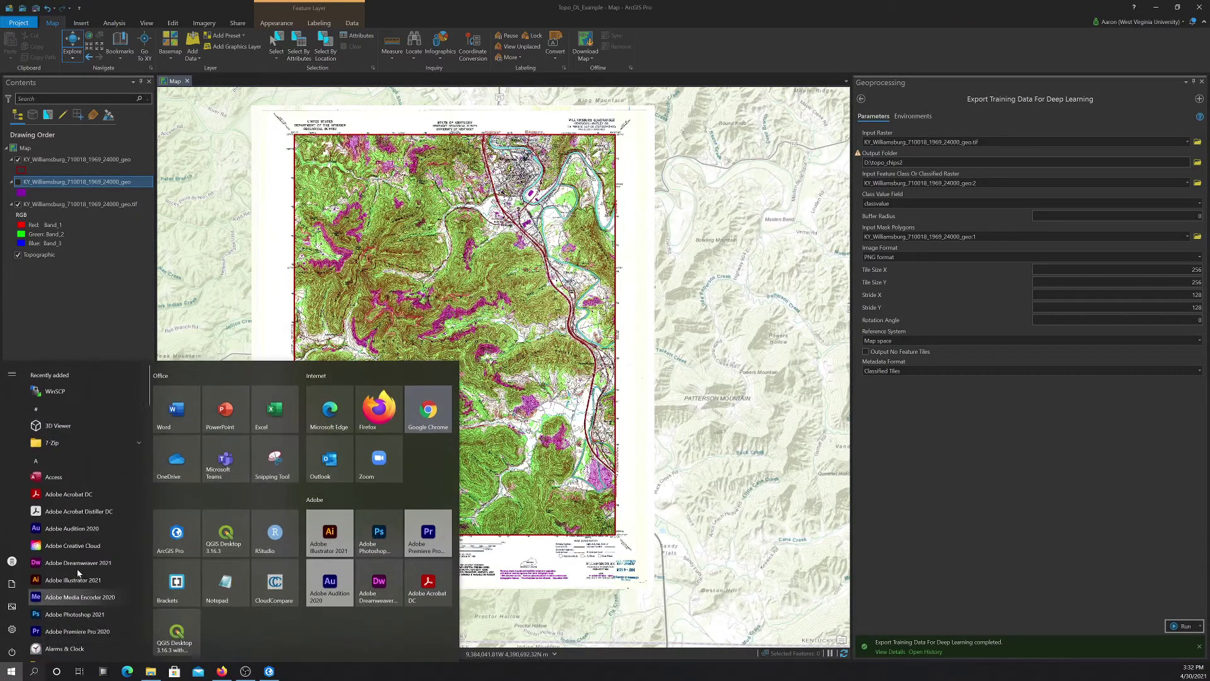
scroll(71, 507, down, 3)
click(70, 498)
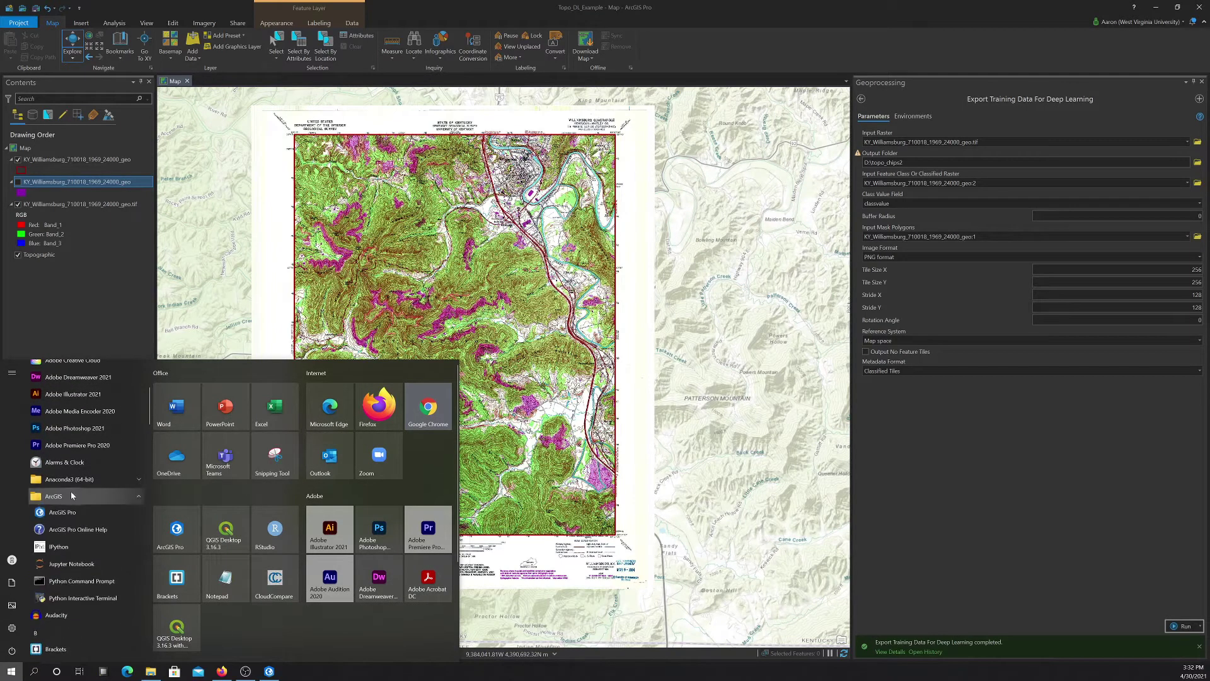
scroll(71, 504, down, 1)
click(65, 520)
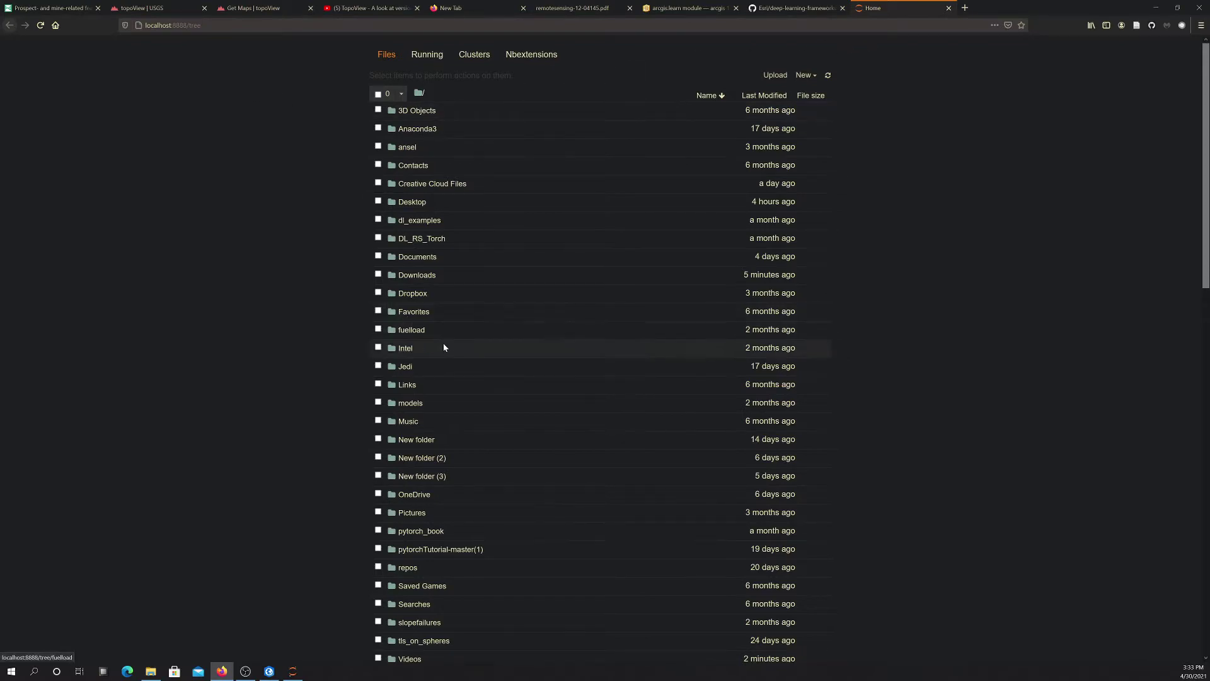
Find chip_prep_single_folder.ipynb in the Jupyter file list and open the notebook
scroll(446, 344, down, 3)
scroll(523, 337, down, 6)
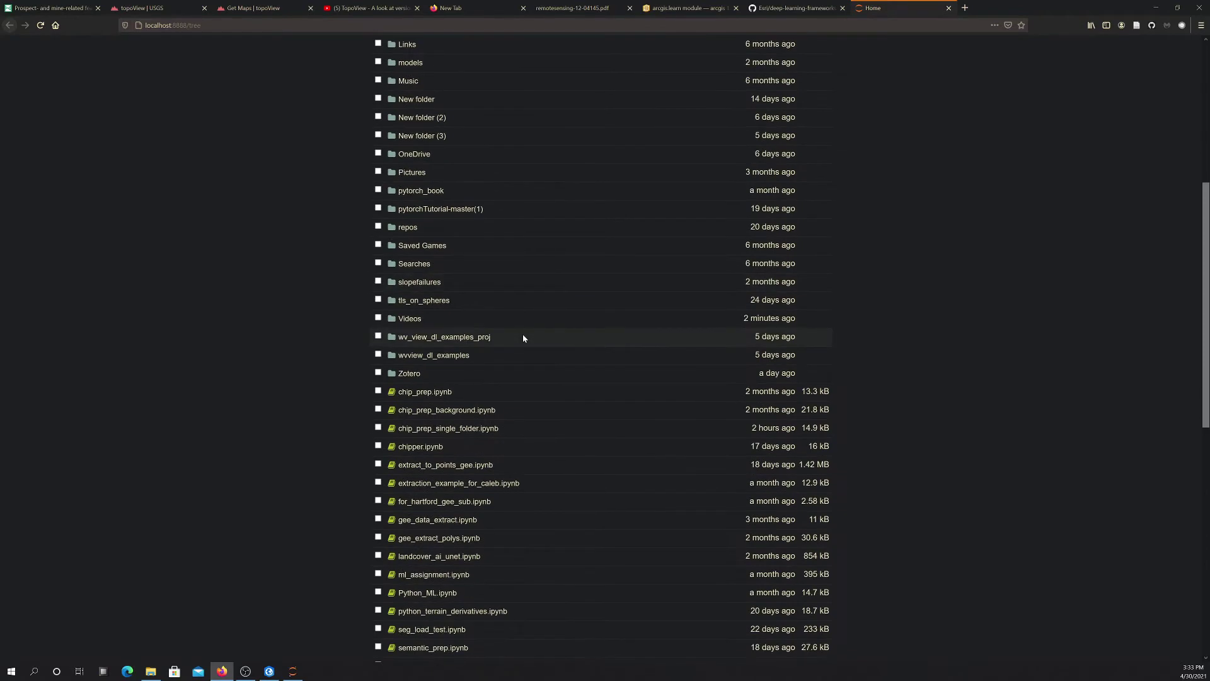
click(421, 431)
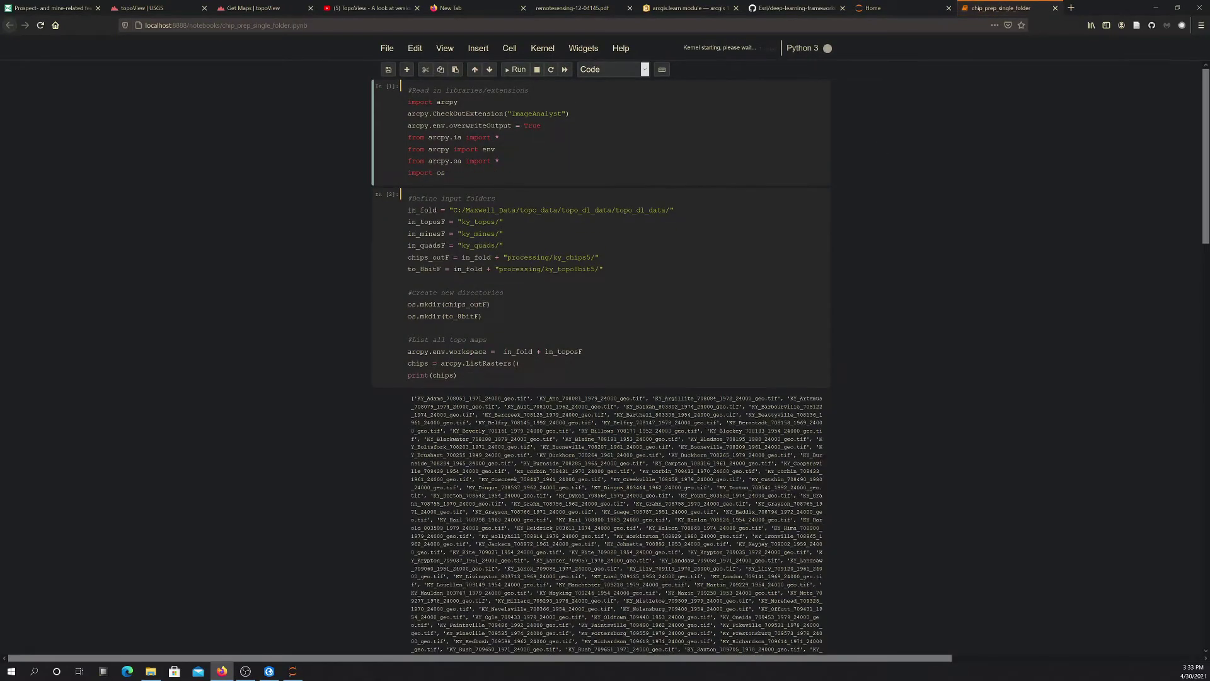
Enlarge the notebook page to 170% zoom in the browser
click(1202, 26)
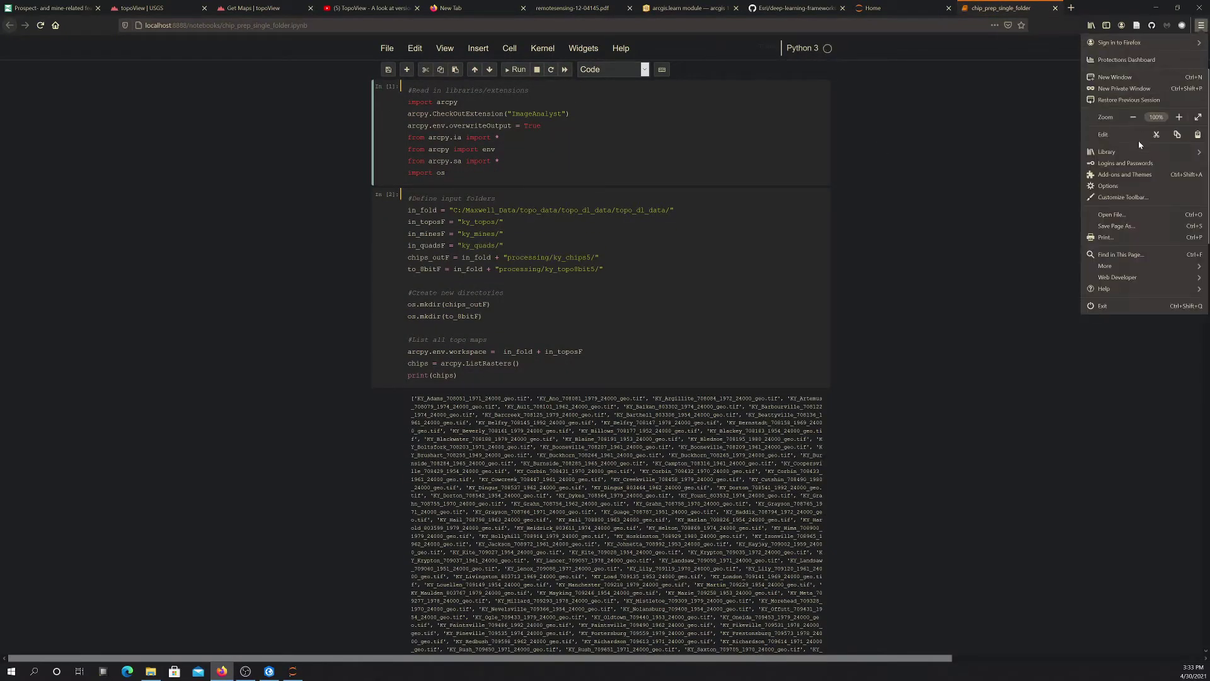
click(1178, 117)
click(1178, 117)
click(1178, 117)
click(1178, 117)
click(1178, 117)
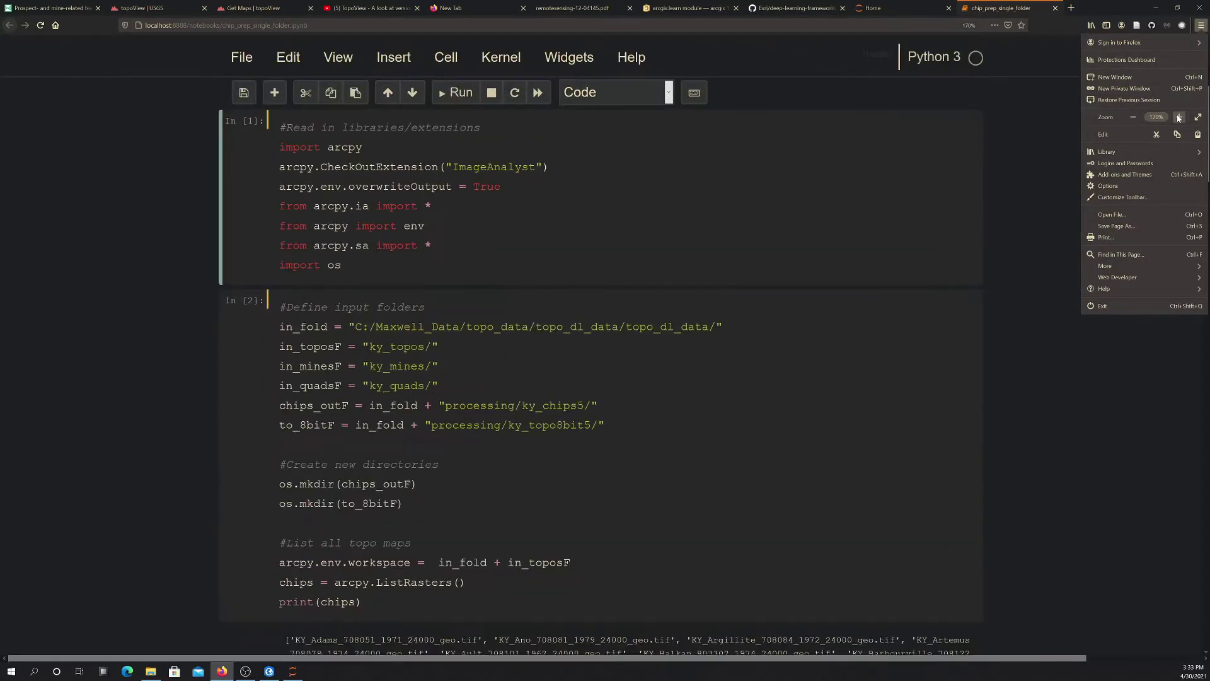
key(Escape)
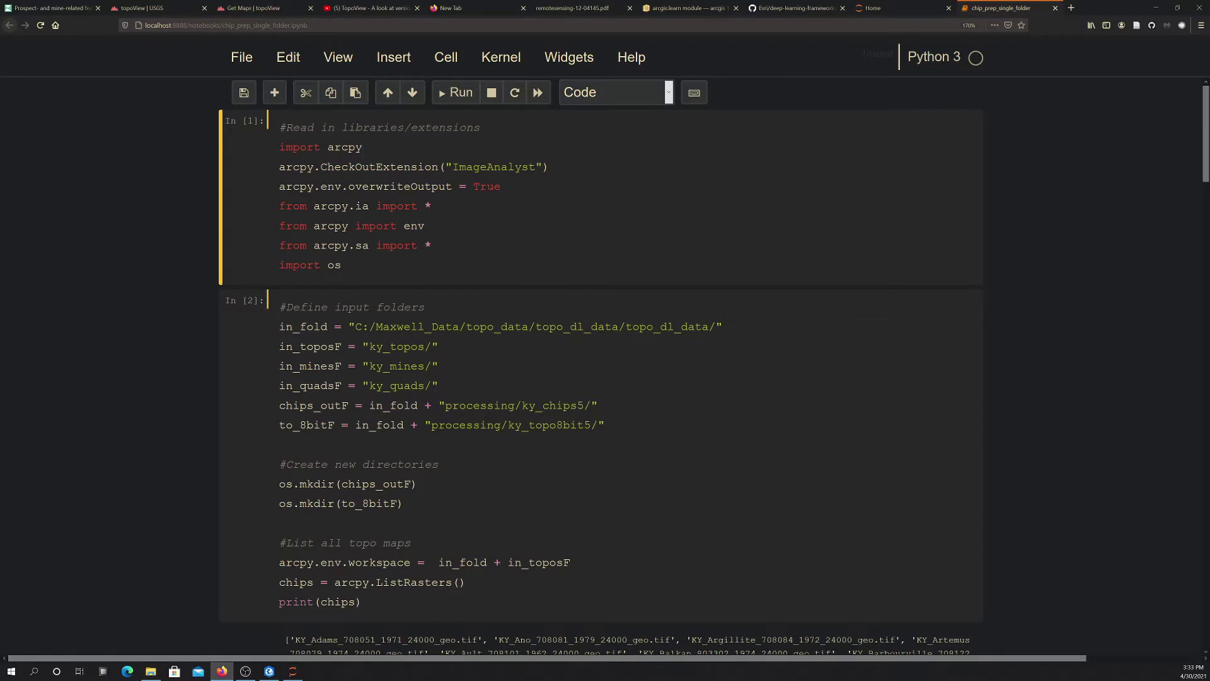
Examine the first cell's imports of arcpy, its ia, env and sa modules, and os
drag(293, 147, 363, 147)
scroll(605, 365, down, 2)
scroll(605, 365, up, 2)
click(431, 206)
double_click(362, 245)
double_click(414, 226)
drag(300, 264, 341, 265)
scroll(599, 366, down, 3)
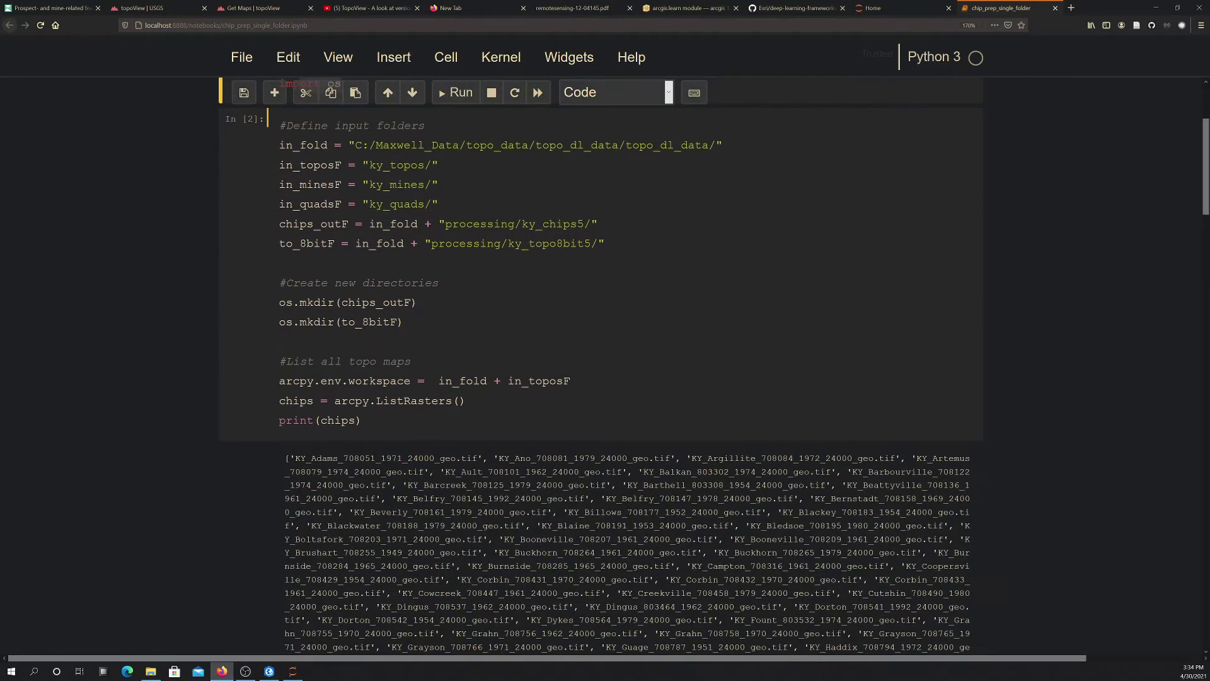
Examine the second cell's base folder path and the ky_topos, ky_mines and ky_quads input folder definitions
scroll(599, 365, up, 2)
scroll(599, 365, down, 1)
scroll(599, 365, down, 1)
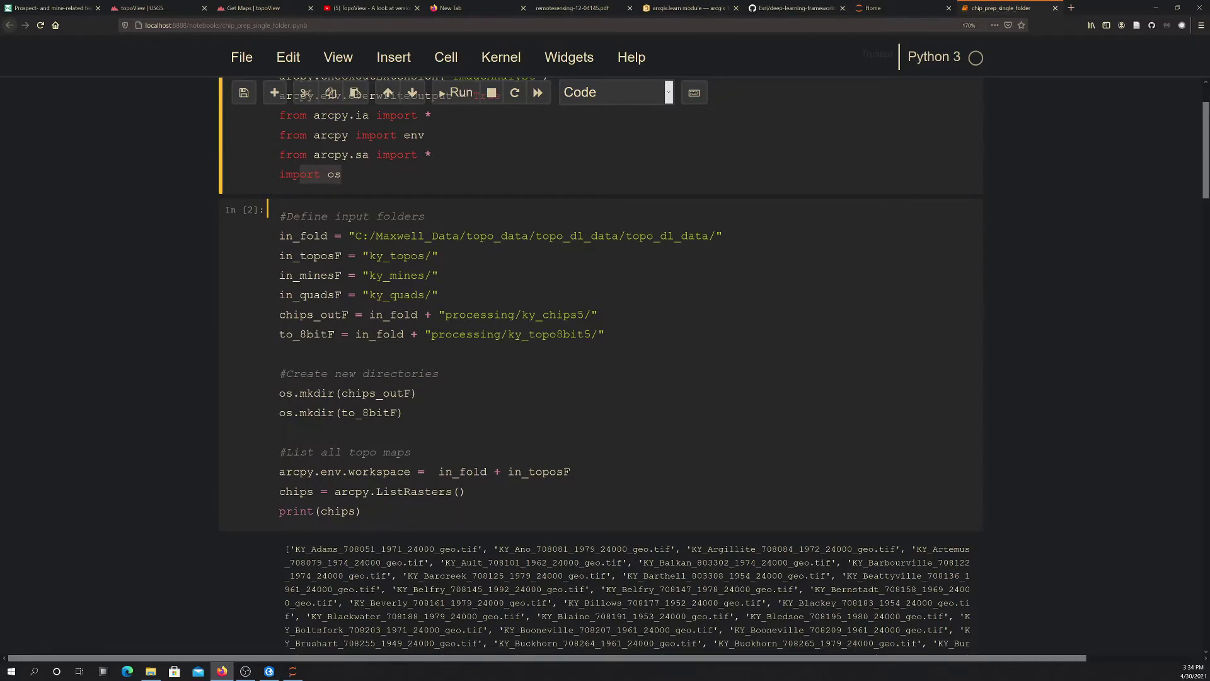
drag(349, 235, 722, 236)
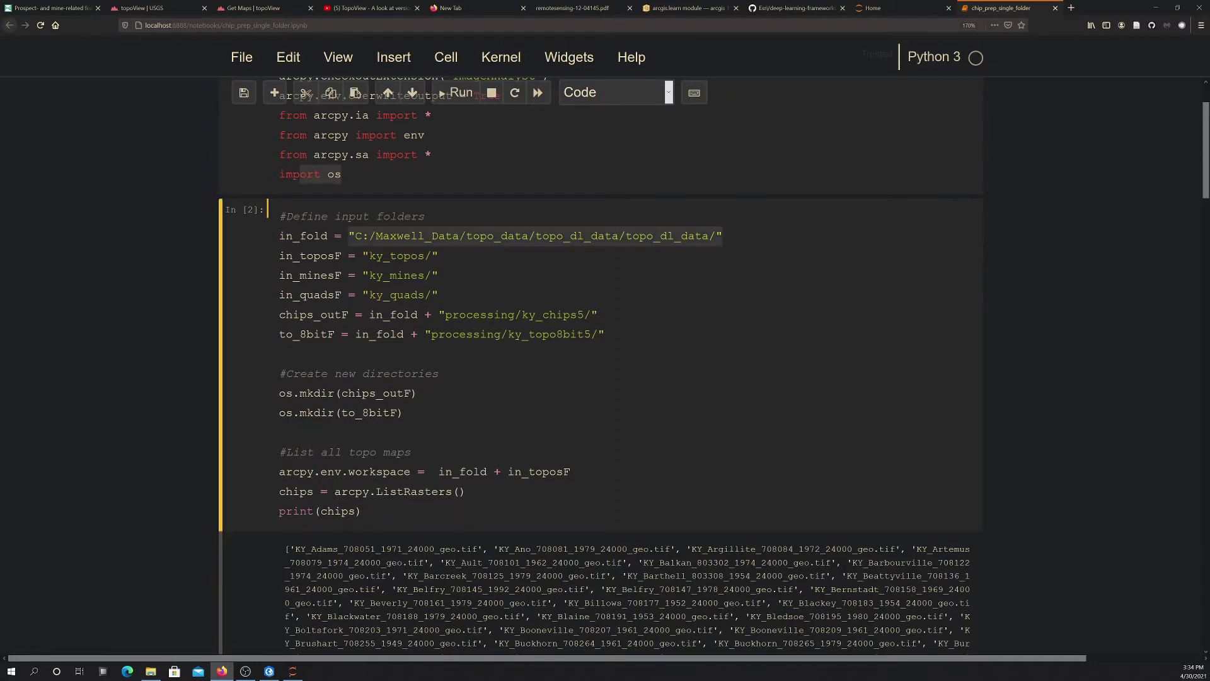
scroll(598, 365, down, 3)
scroll(599, 366, up, 3)
drag(363, 256, 438, 256)
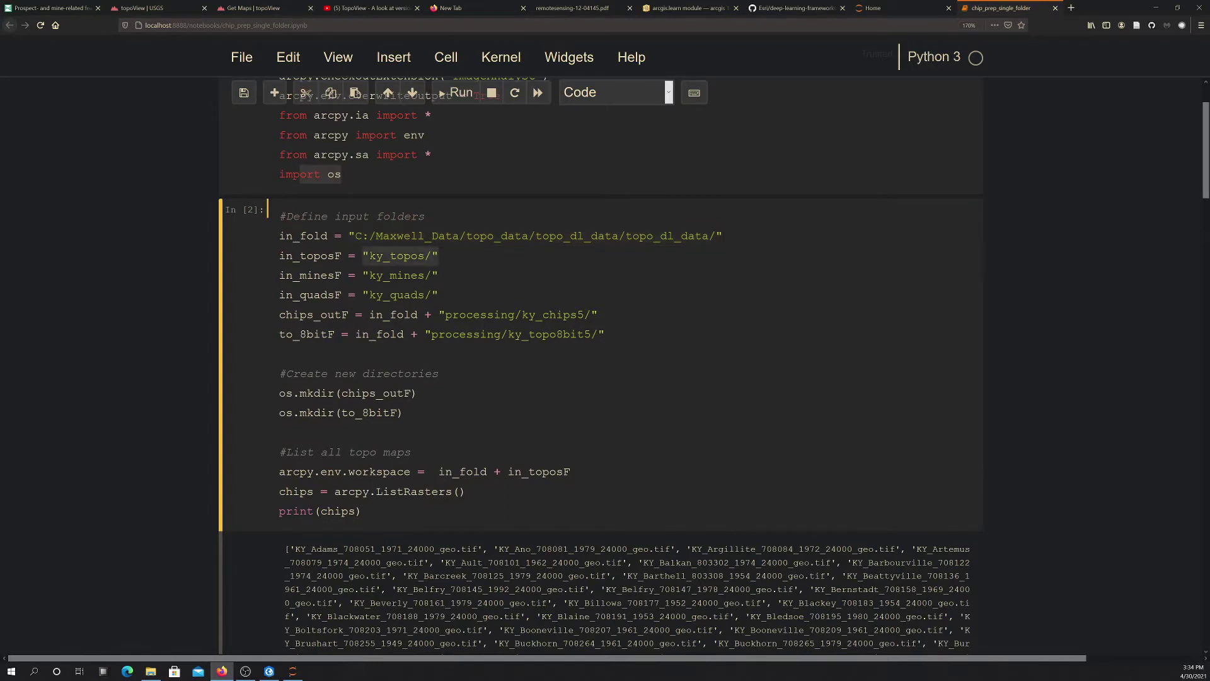
drag(363, 275, 438, 276)
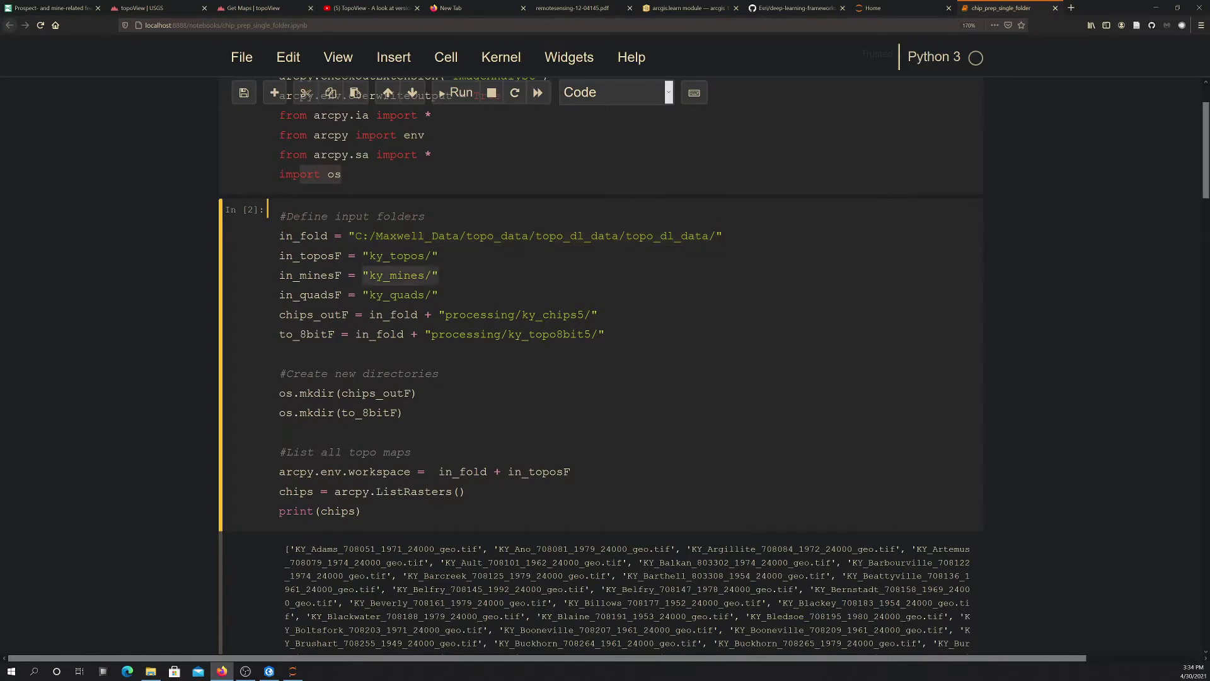
drag(363, 295, 438, 295)
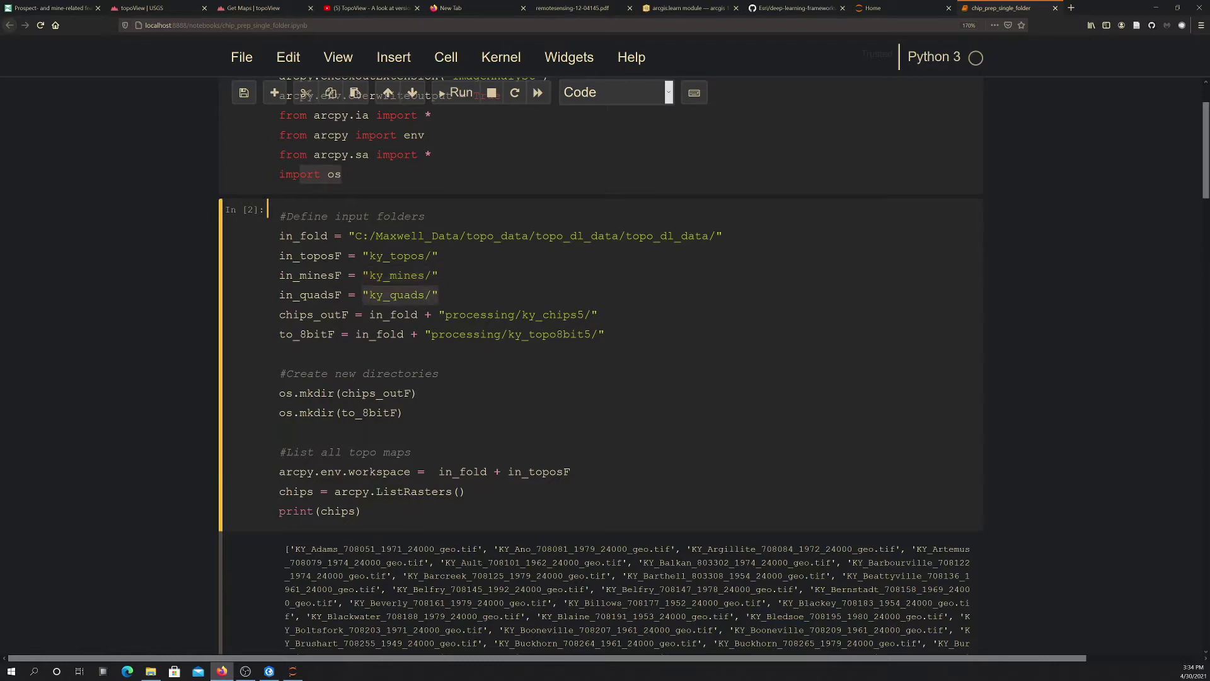
scroll(599, 366, down, 2)
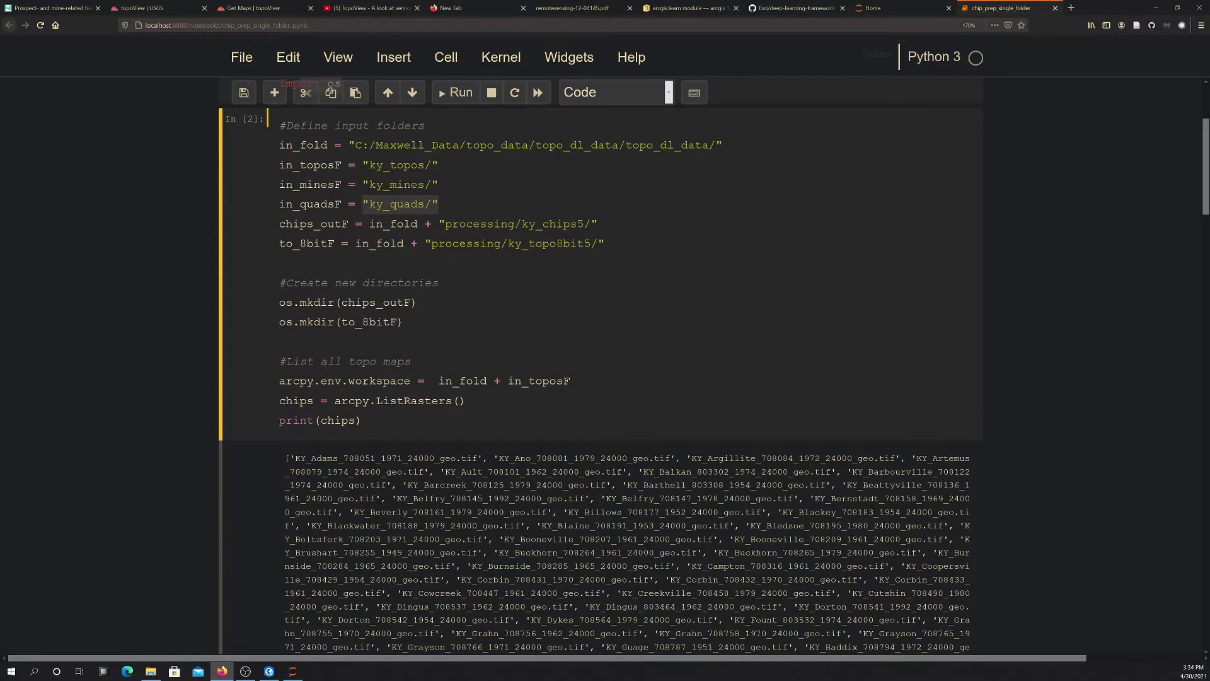
Change the output folders in the second cell to processing/ky_chips6/ and processing/ky_topo8bit6/
click(591, 244)
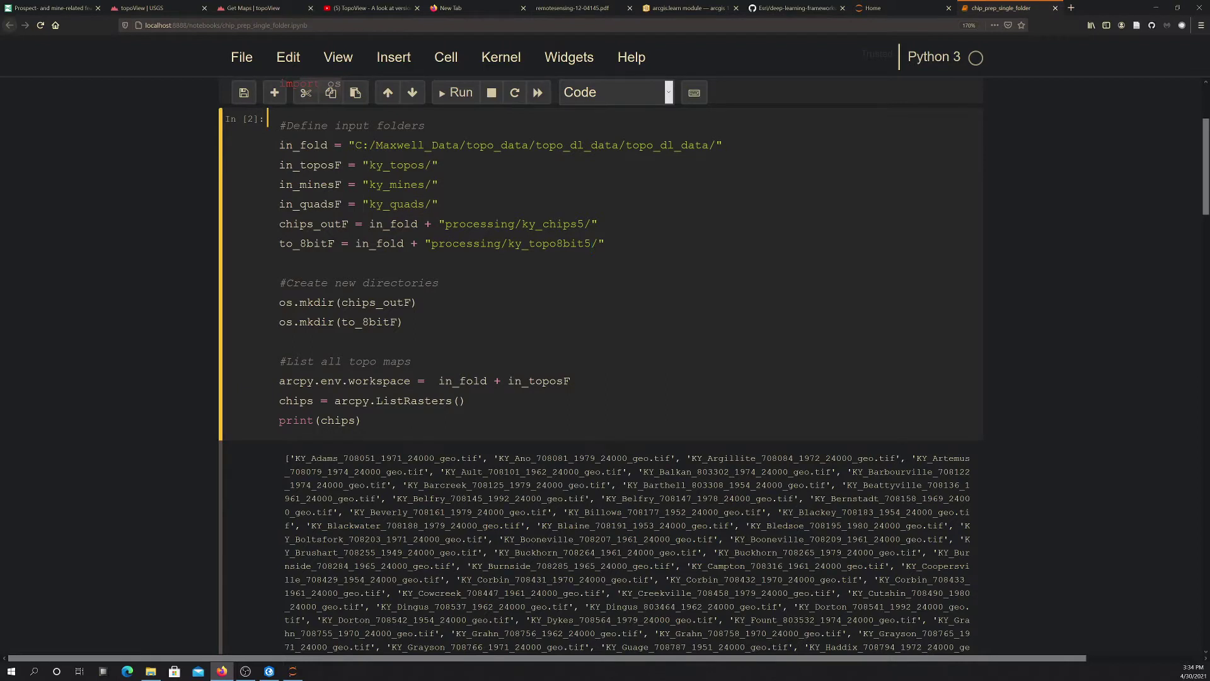
click(584, 224)
key(BackSpace)
text(6)
click(591, 243)
key(BackSpace)
text(6)
click(280, 263)
Review the os.mkdir lines that create the output directories, and run the first cell with the library imports
scroll(600, 367, up, 3)
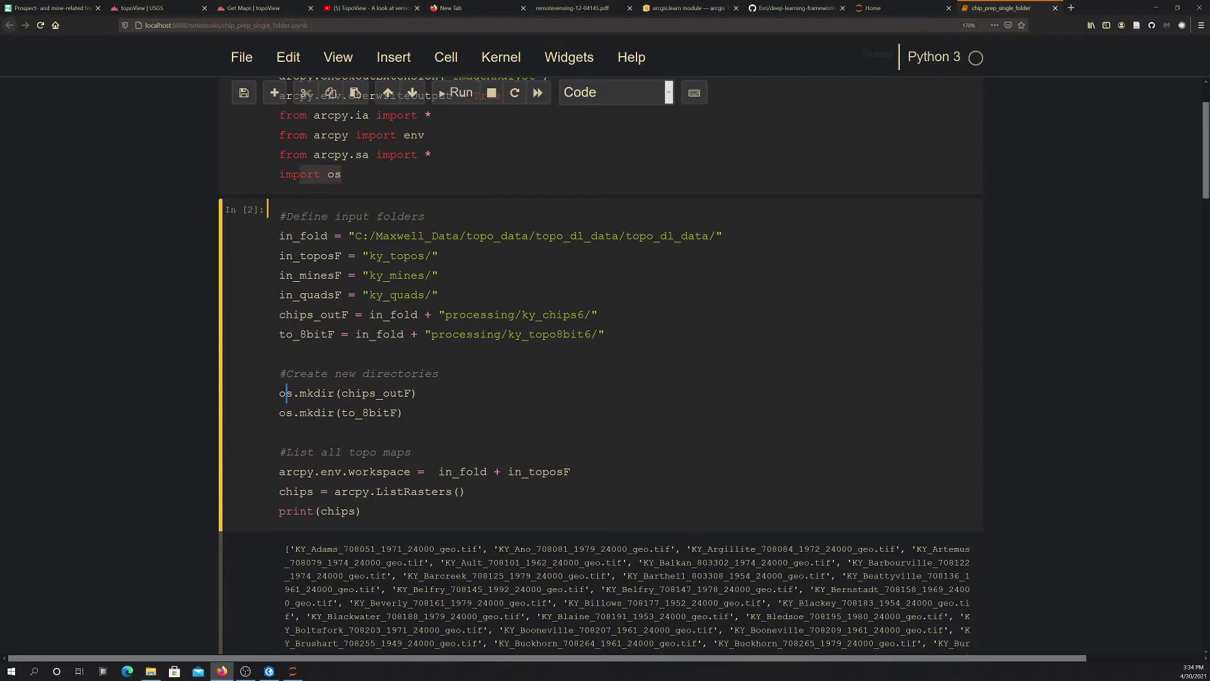
drag(286, 393, 348, 393)
click(418, 394)
click(479, 142)
click(455, 92)
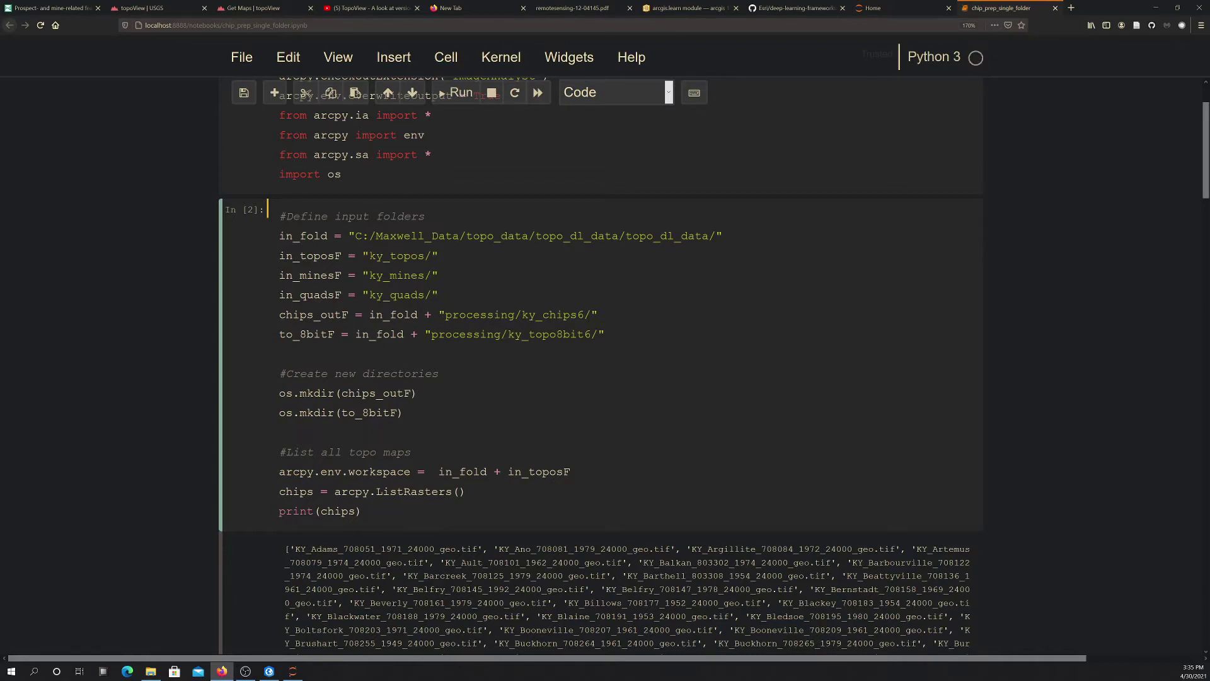
Run the second cell to define the folders, create the output directories and list the Kentucky topo maps
scroll(502, 243, down, 1)
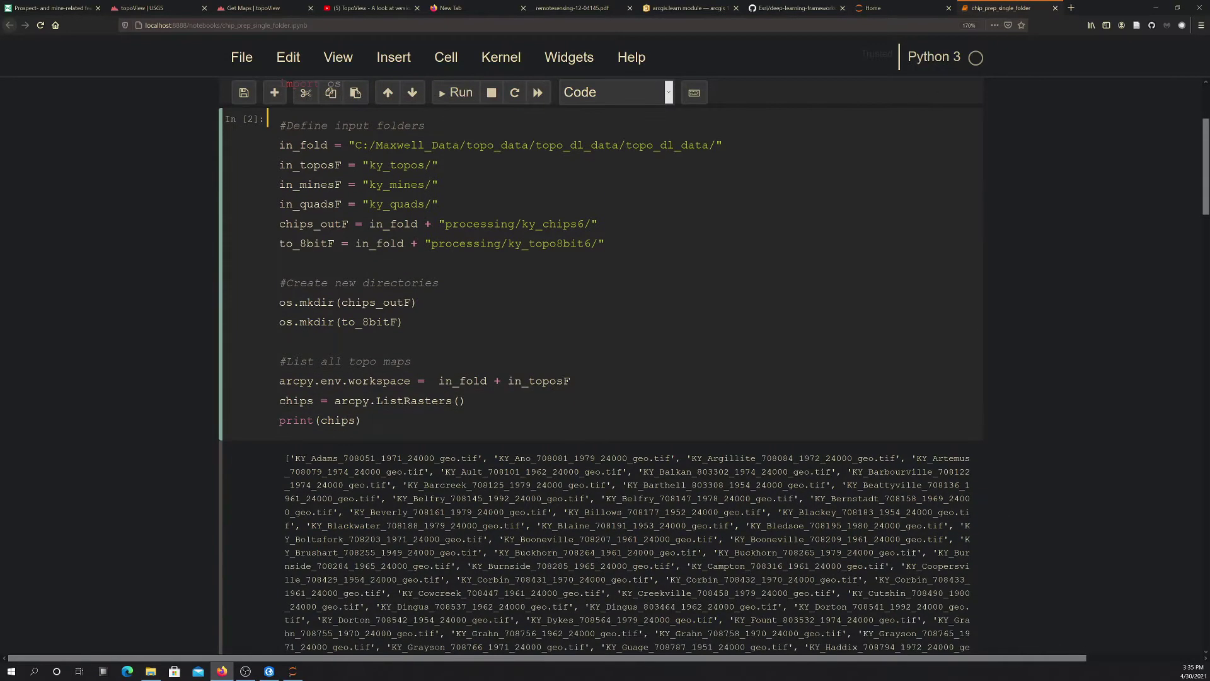
click(502, 243)
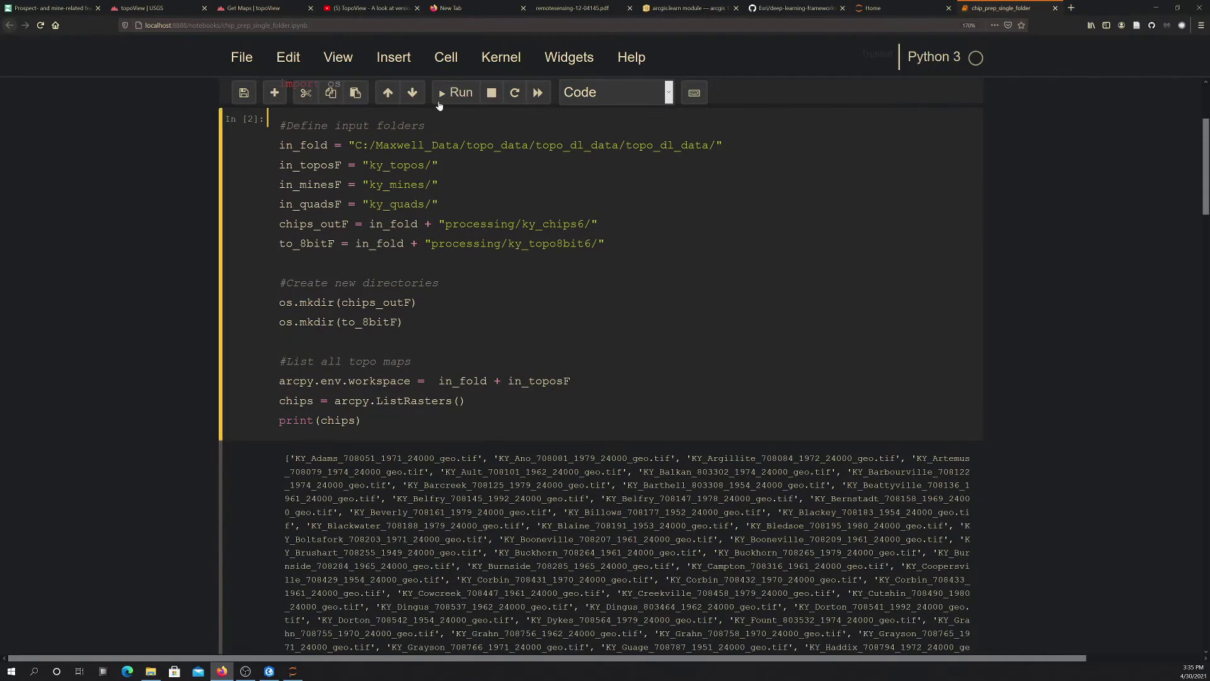
click(455, 93)
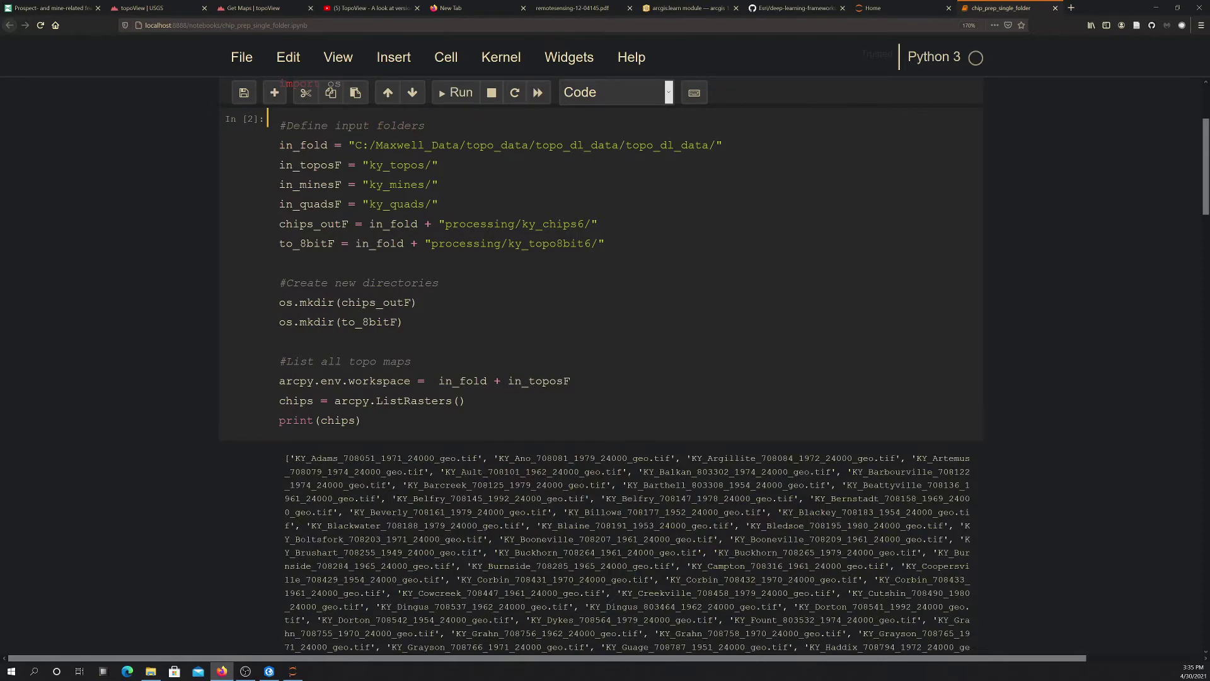
Examine the lines that set the arcpy workspace to the topo folder and list its rasters with ListRasters
scroll(596, 365, down, 1)
scroll(627, 441, down, 1)
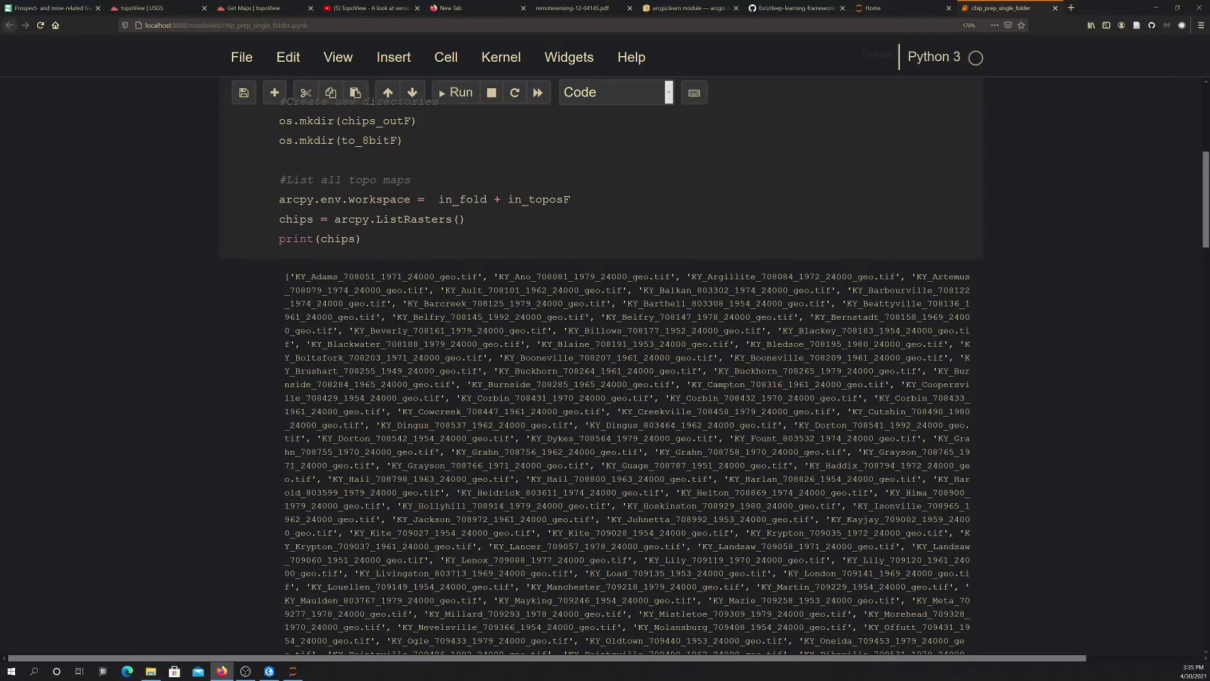
drag(279, 199, 570, 200)
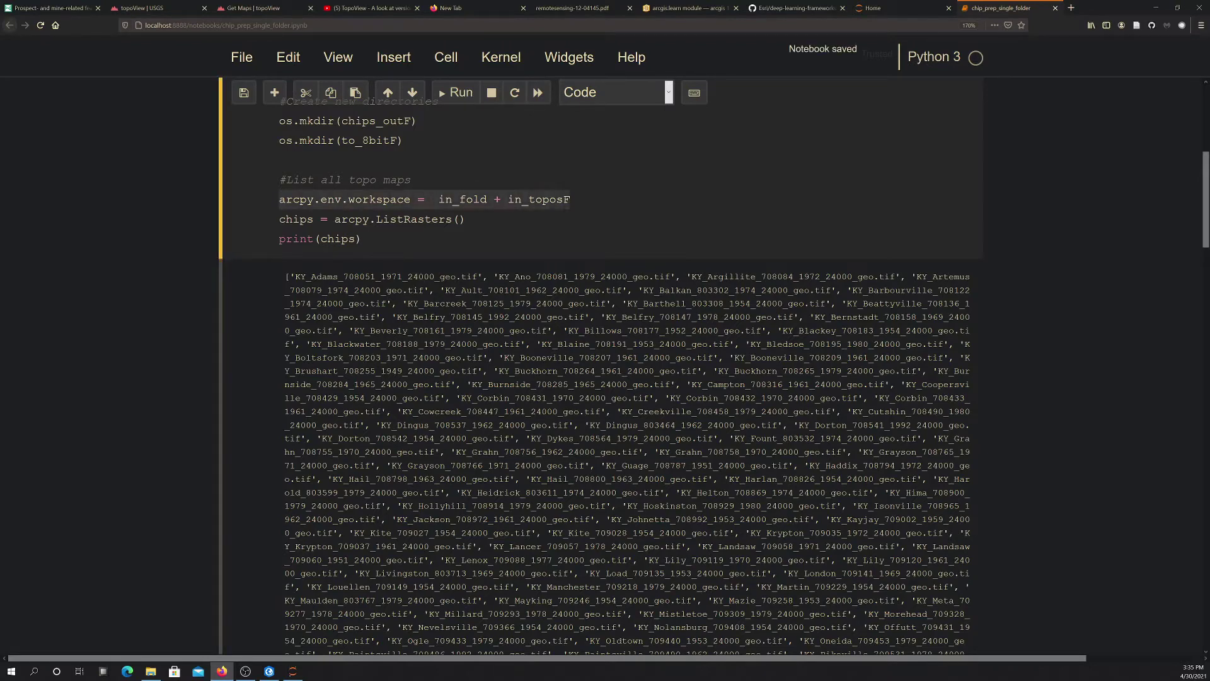
click(467, 220)
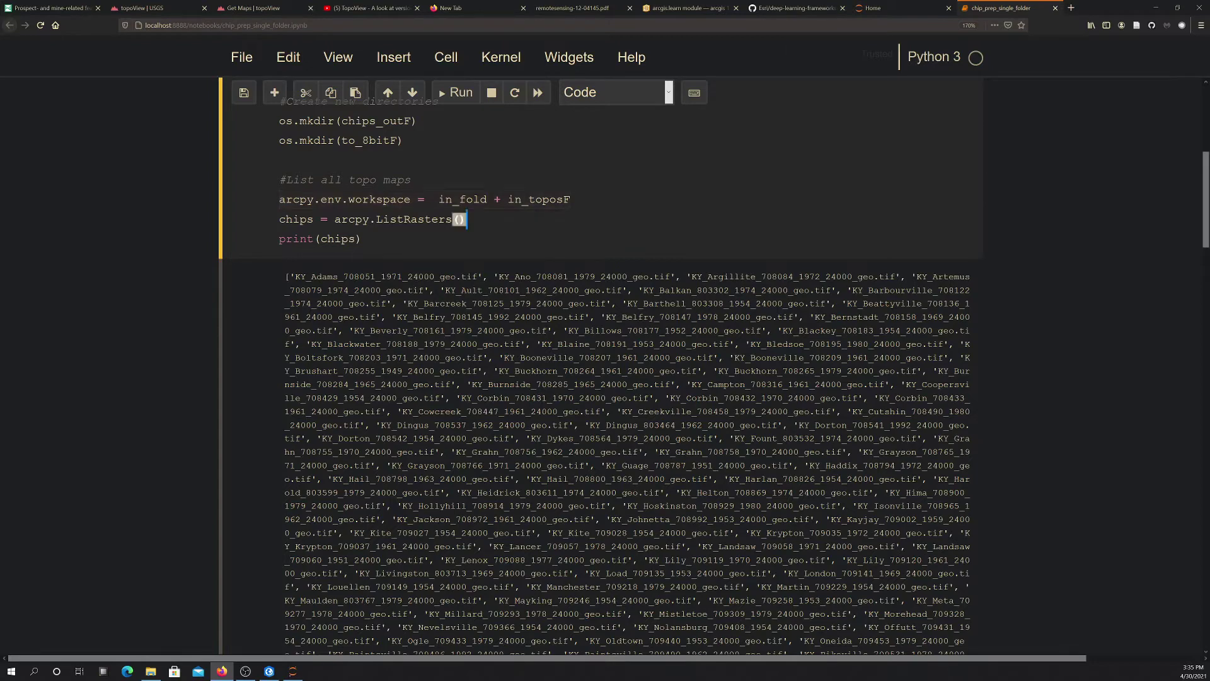
click(383, 219)
drag(383, 219, 452, 219)
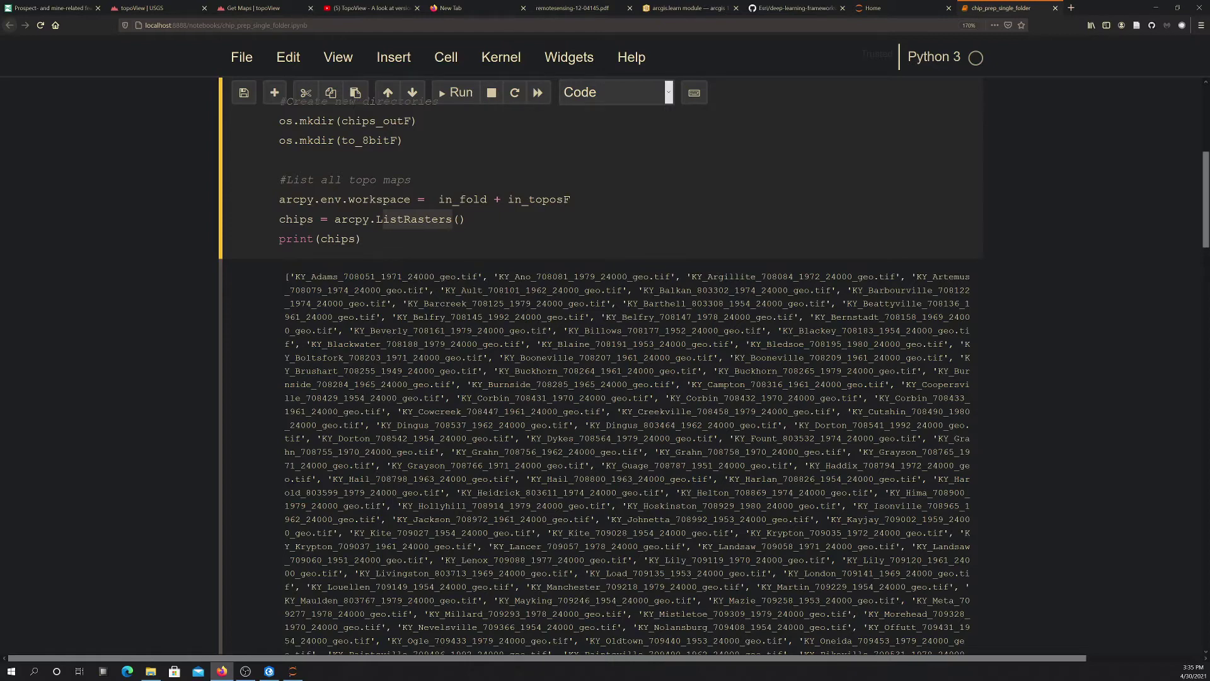
Inspect the printed raster list, checking how a single topo map file name such as the Lancer quad is written
scroll(404, 270, down, 5)
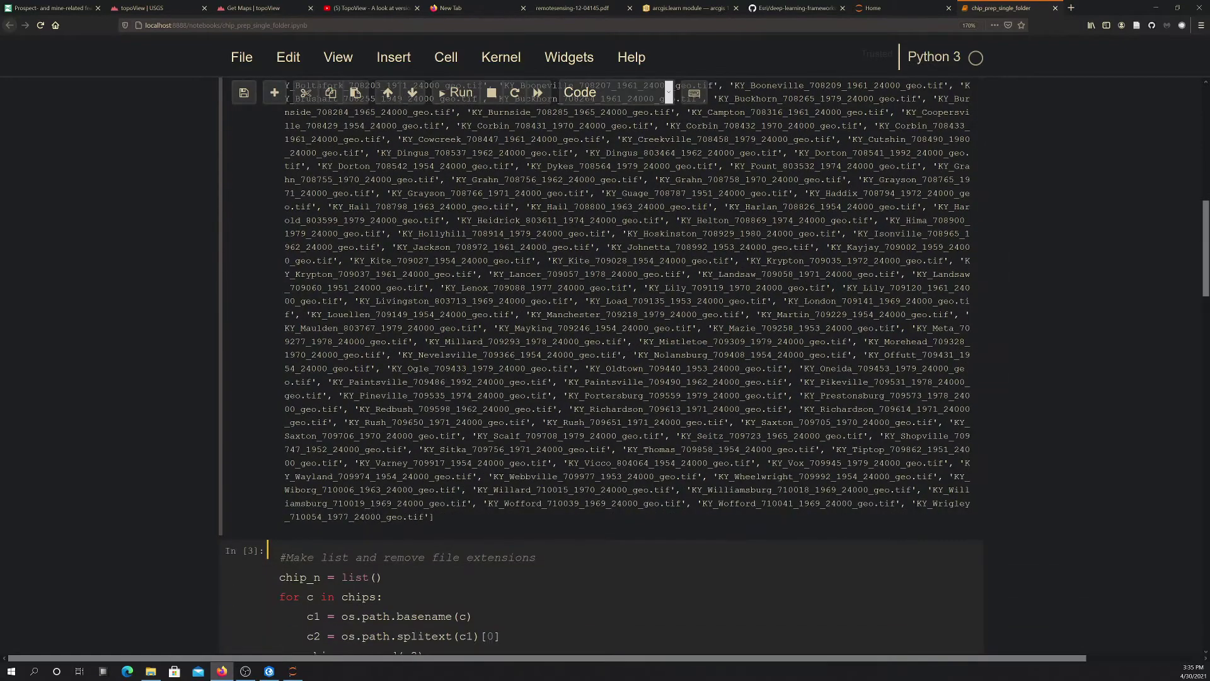
scroll(576, 257, up, 3)
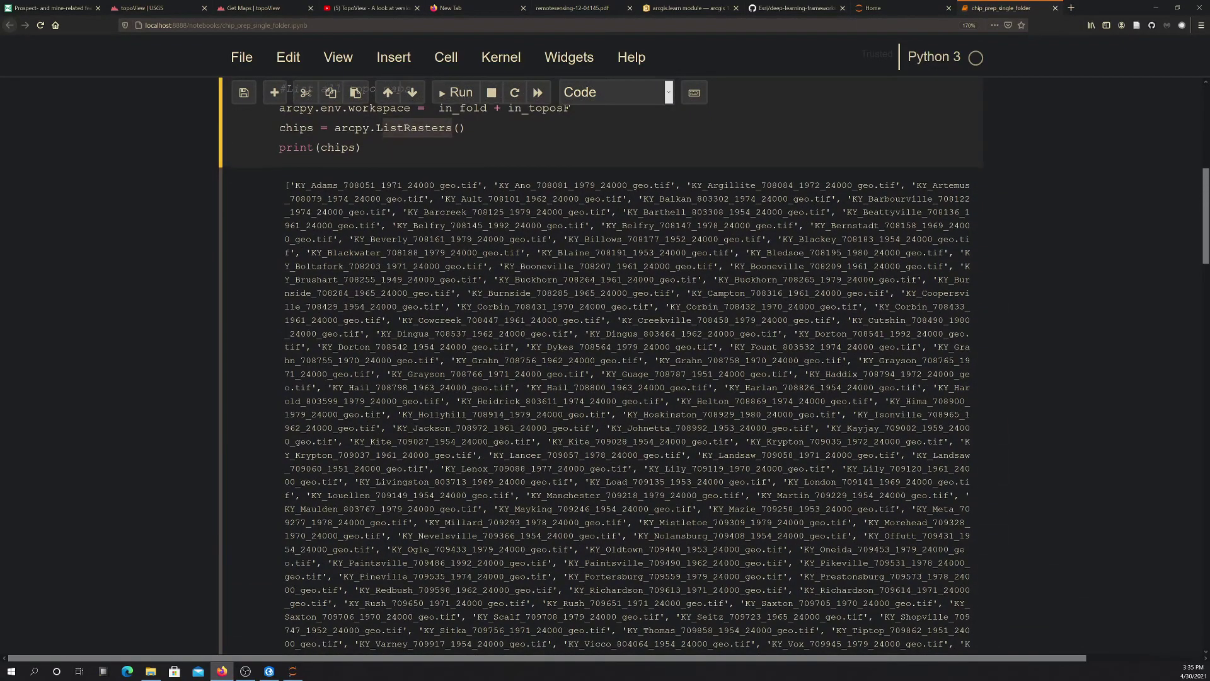
scroll(627, 366, down, 3)
drag(492, 274, 686, 274)
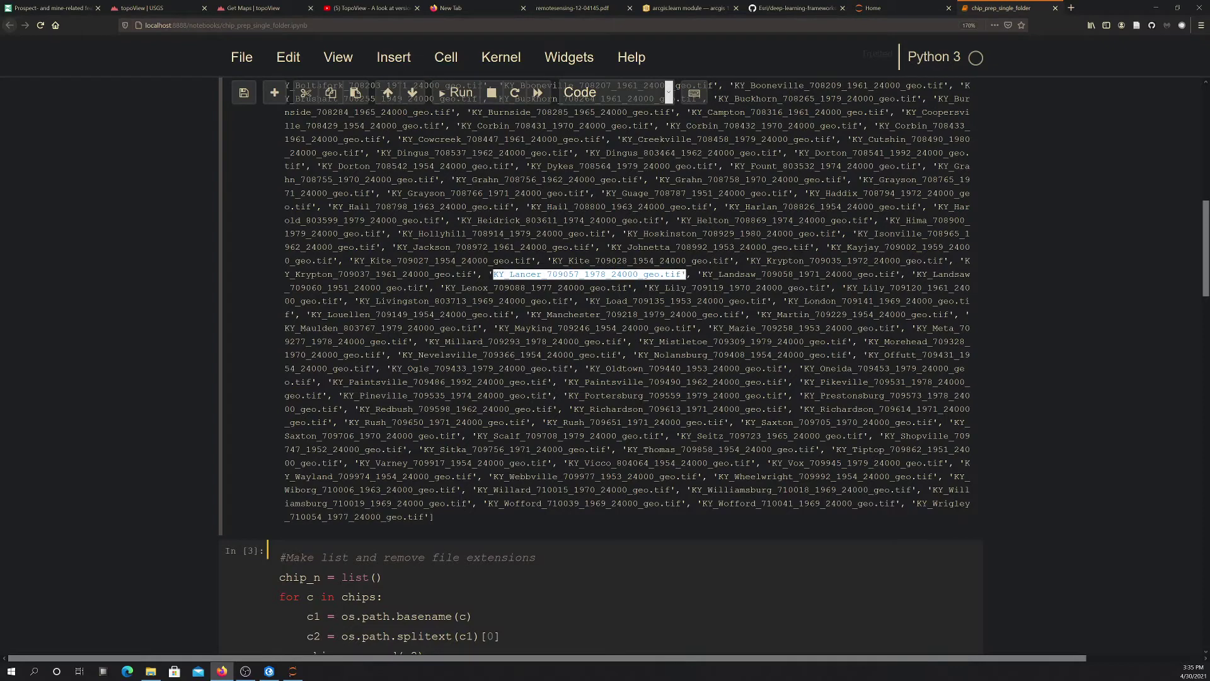
click(684, 276)
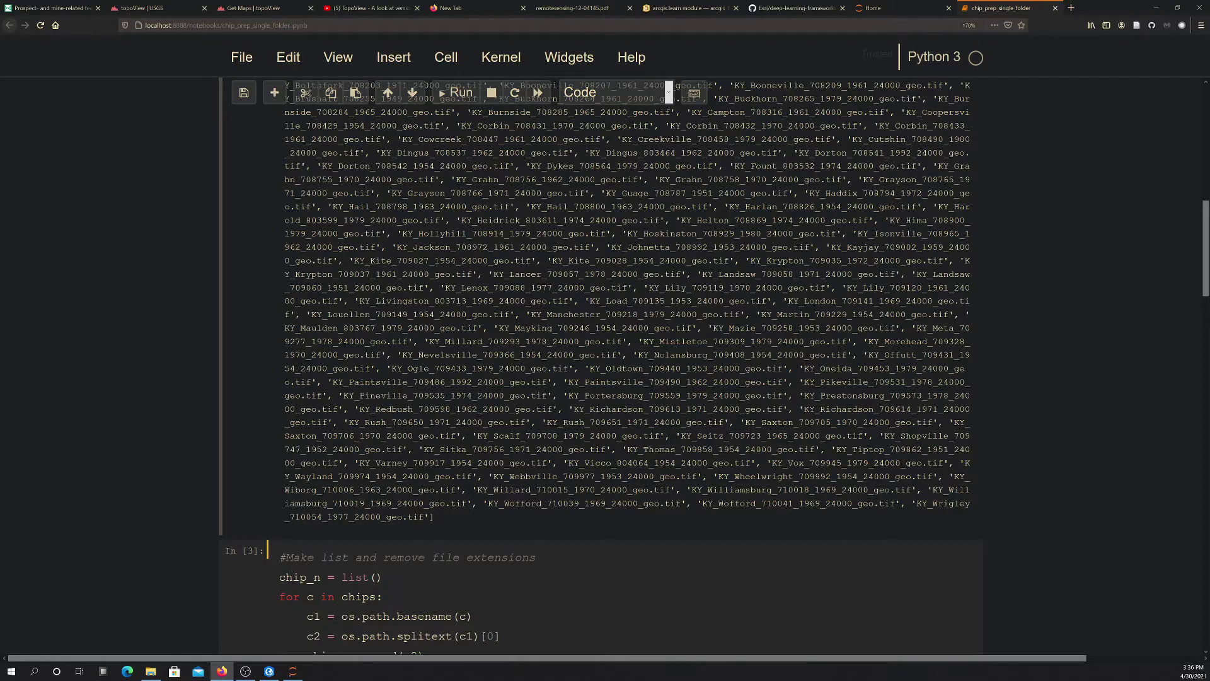
Examine the cell that loops over chips and strips paths and file extensions with os.path.basename and os.path.splitext
scroll(668, 92, down, 5)
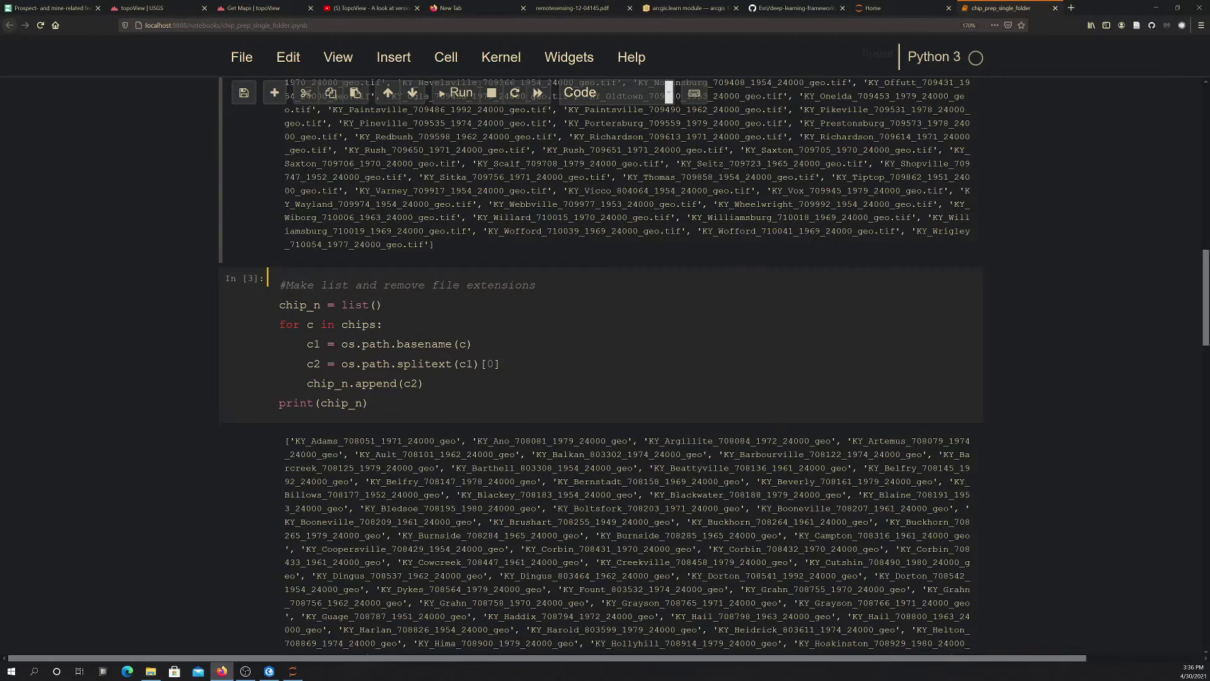
drag(279, 305, 384, 305)
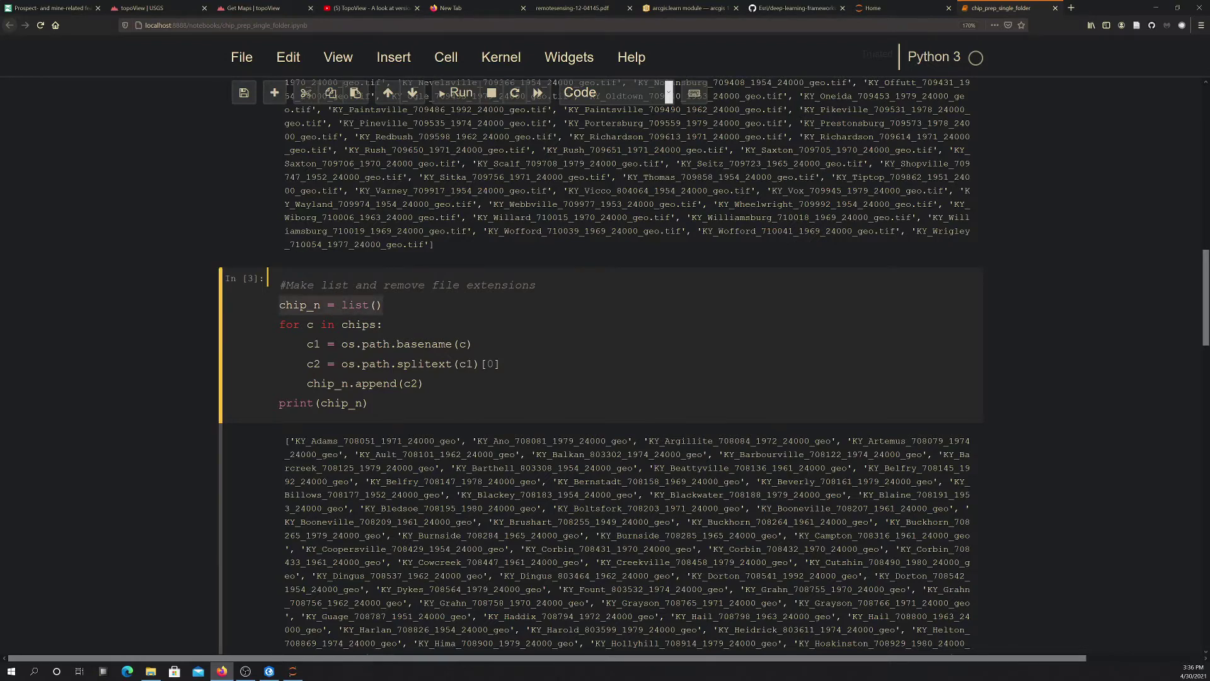
drag(279, 324, 335, 324)
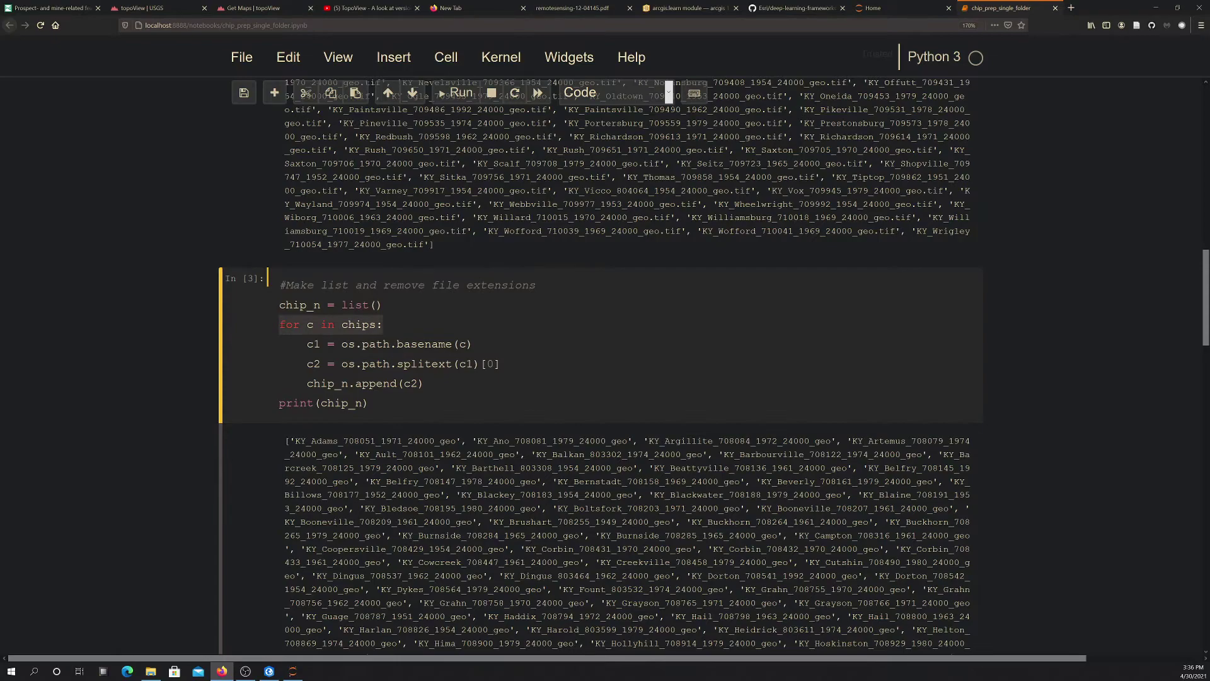
scroll(582, 235, up, 6)
scroll(583, 234, down, 6)
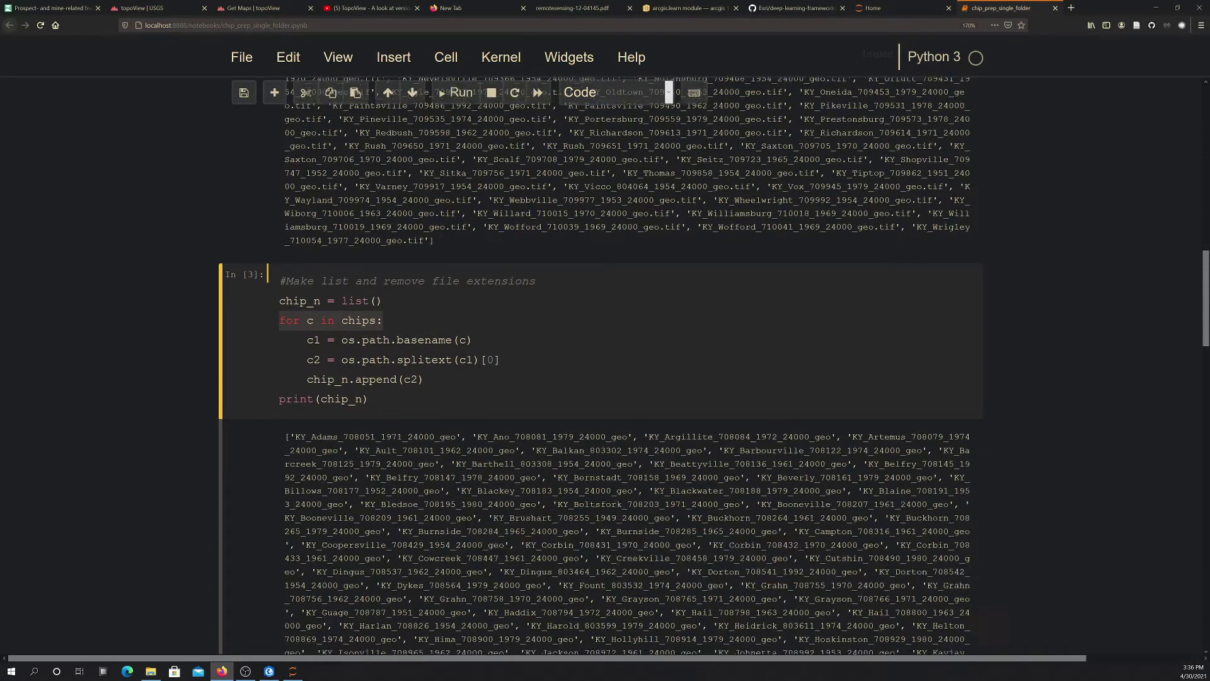
scroll(602, 365, down, 2)
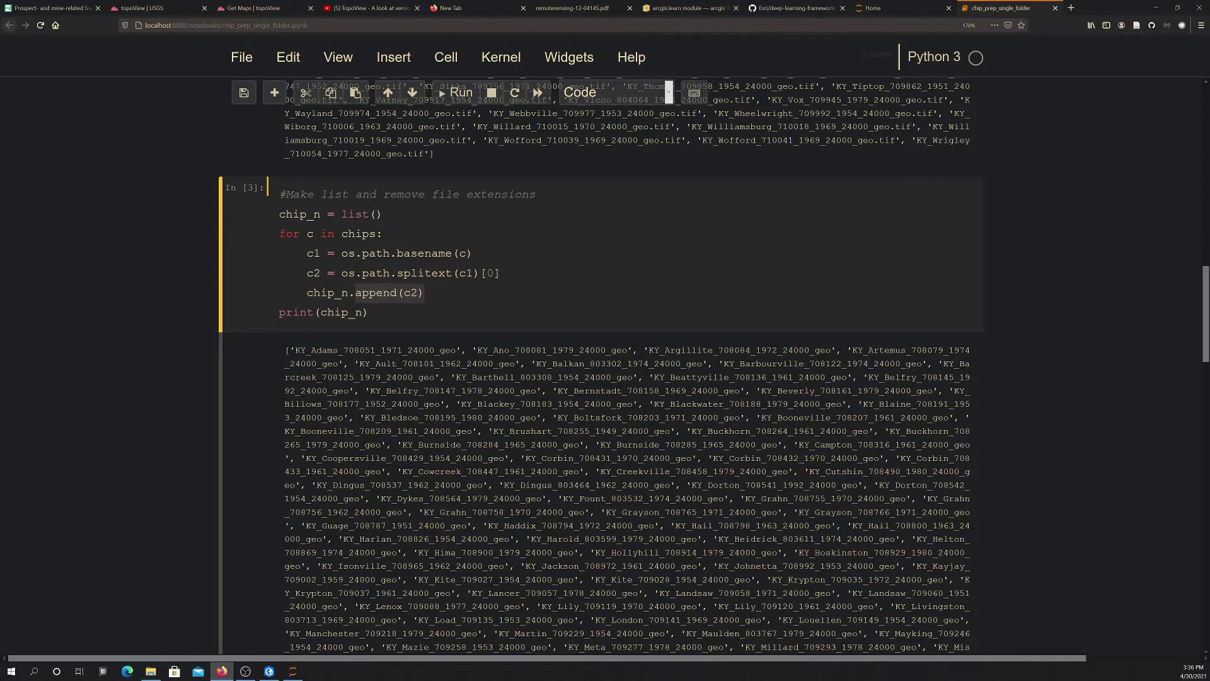
Run the third cell to build the chip_n list without file extensions, and look over the printed names
scroll(435, 254, down, 3)
click(371, 221)
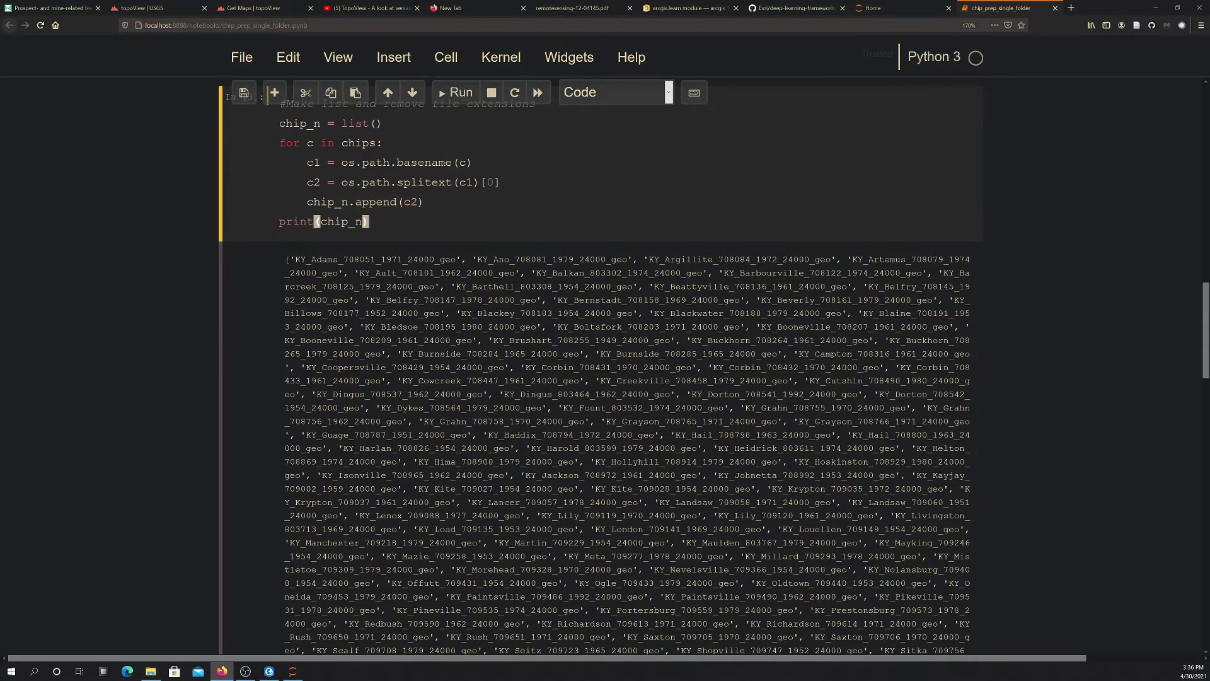
key(shift+Return)
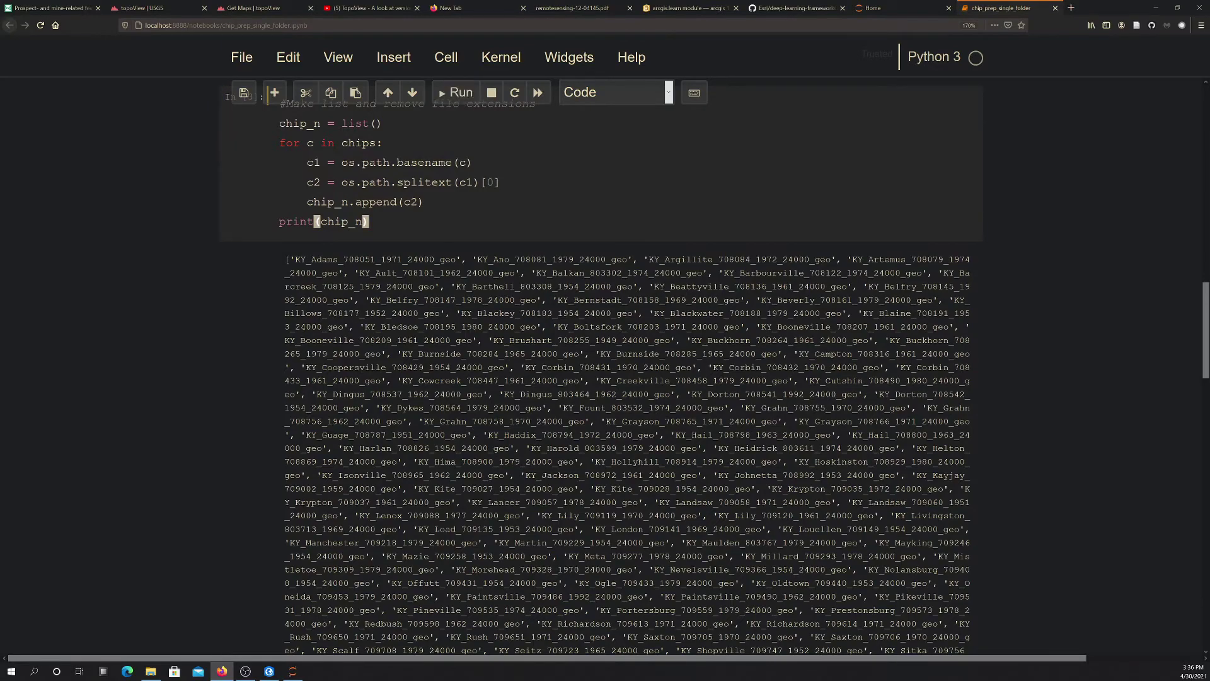
scroll(598, 378, down, 9)
scroll(599, 378, up, 6)
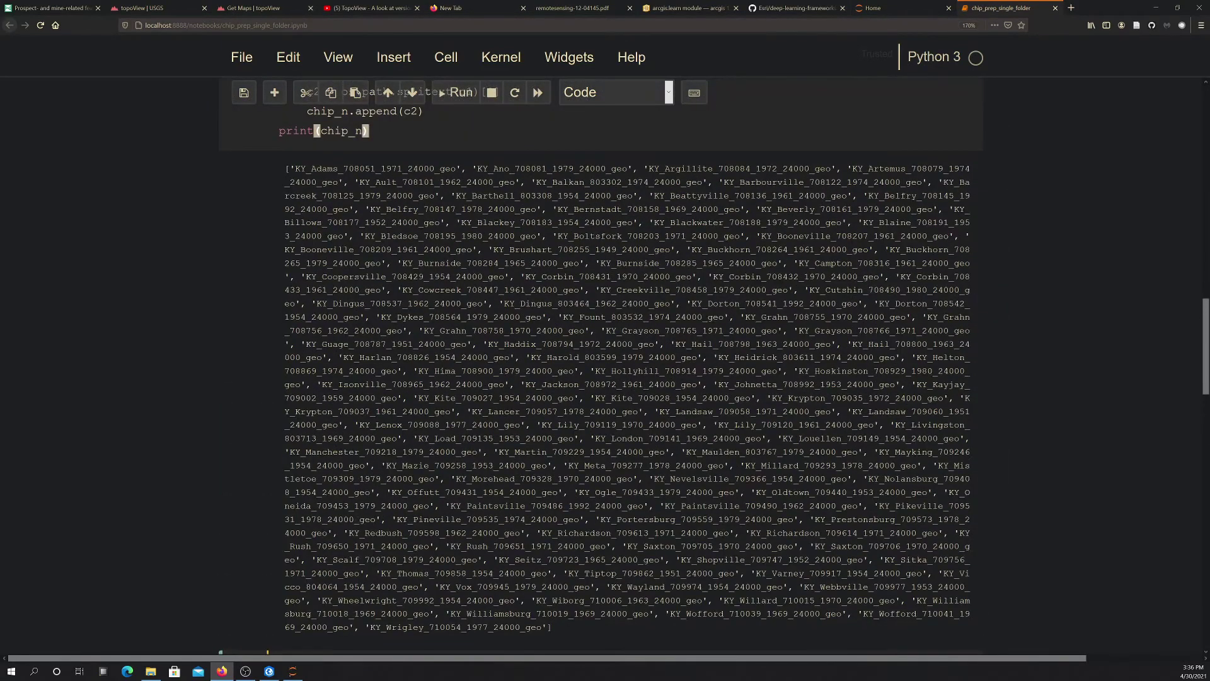
scroll(599, 378, up, 3)
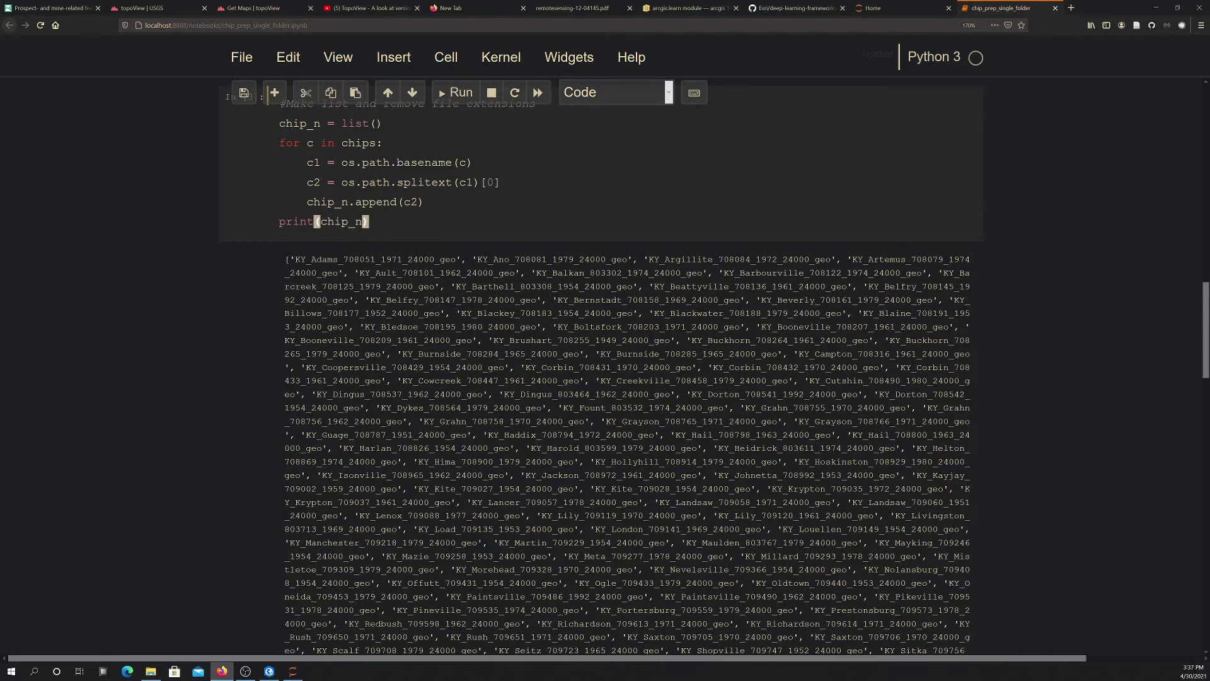
Examine the for loop over chip_n in the chip-making cell and compare it with the printed map names
key(Down)
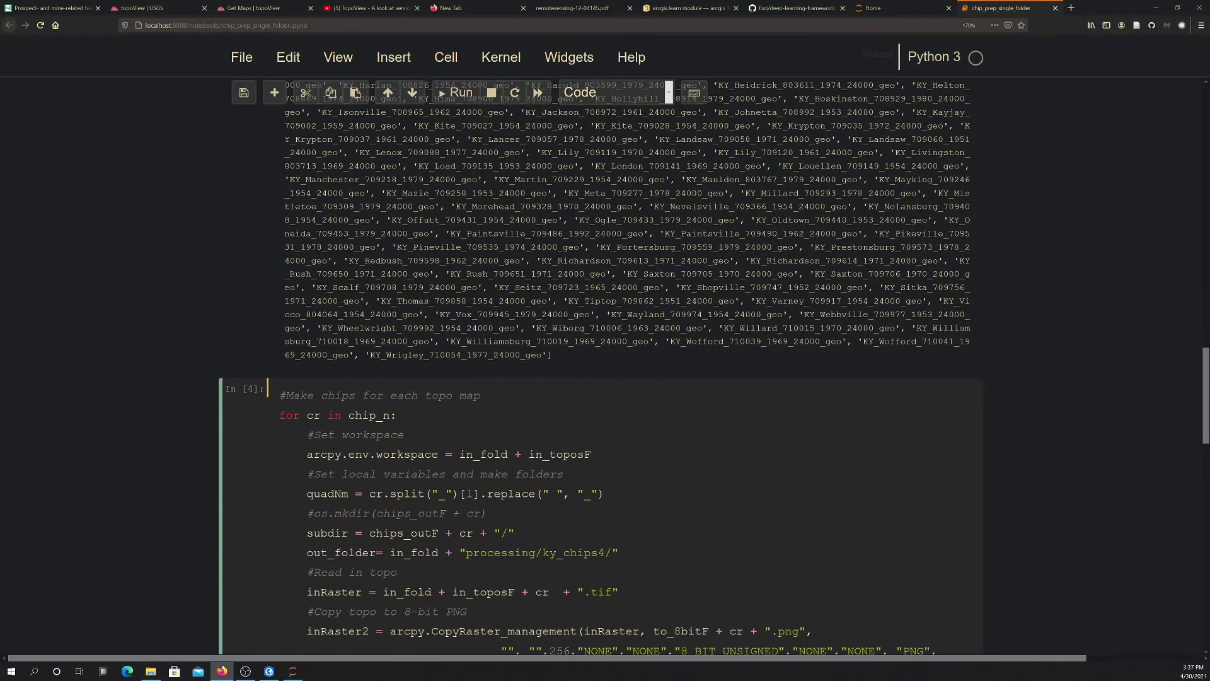
scroll(599, 366, up, 2)
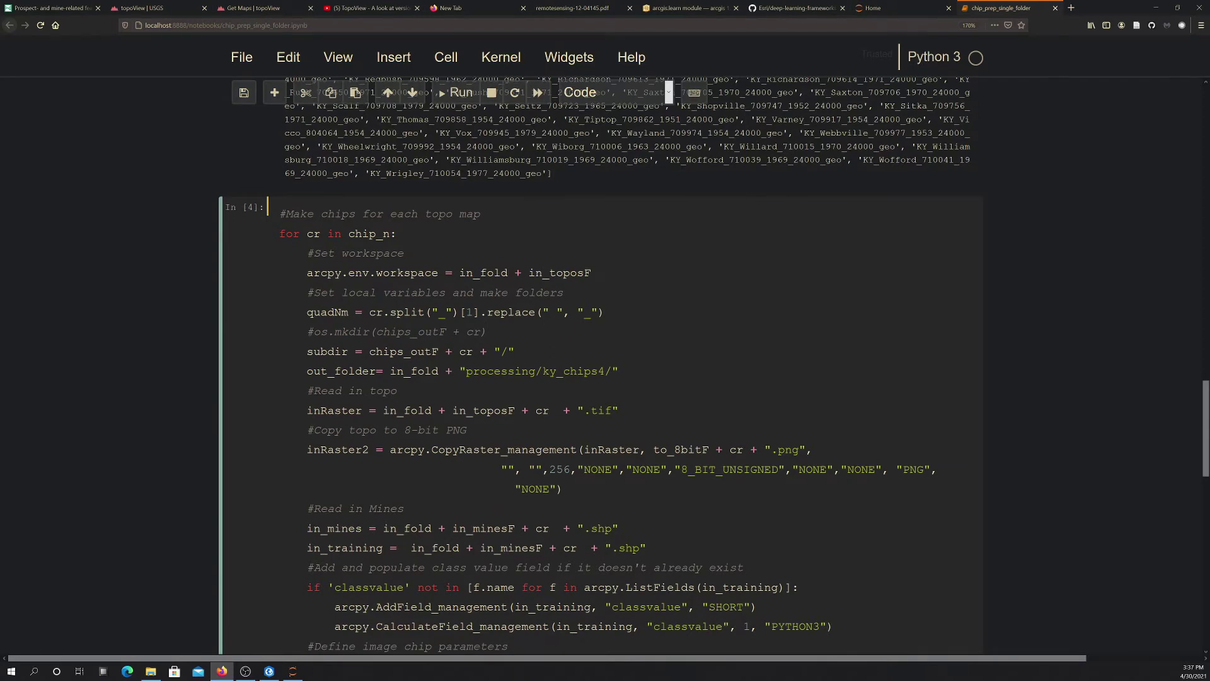
drag(279, 234, 396, 234)
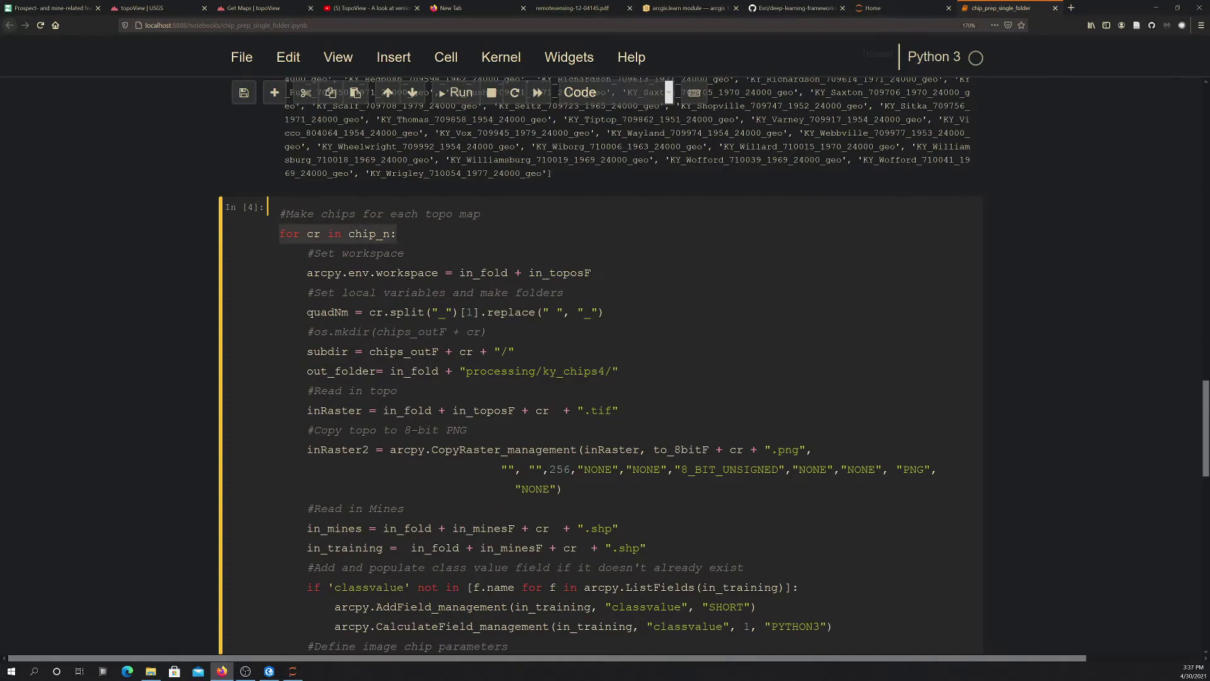
scroll(599, 365, up, 10)
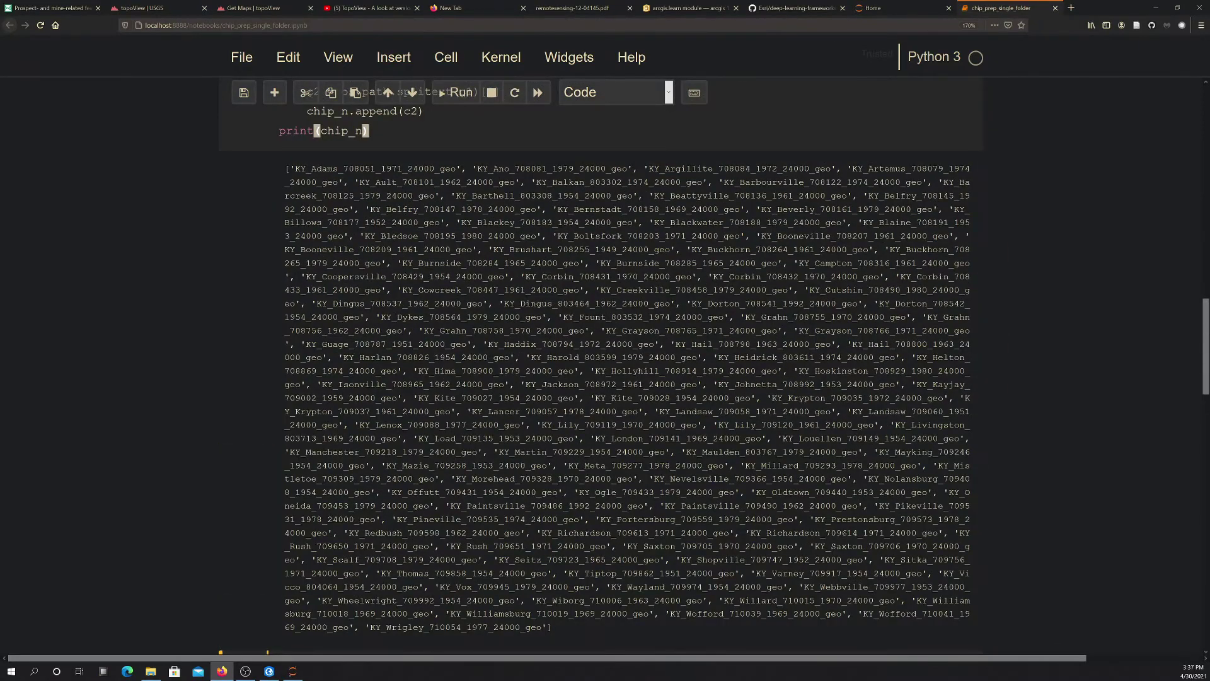
scroll(371, 248, down, 5)
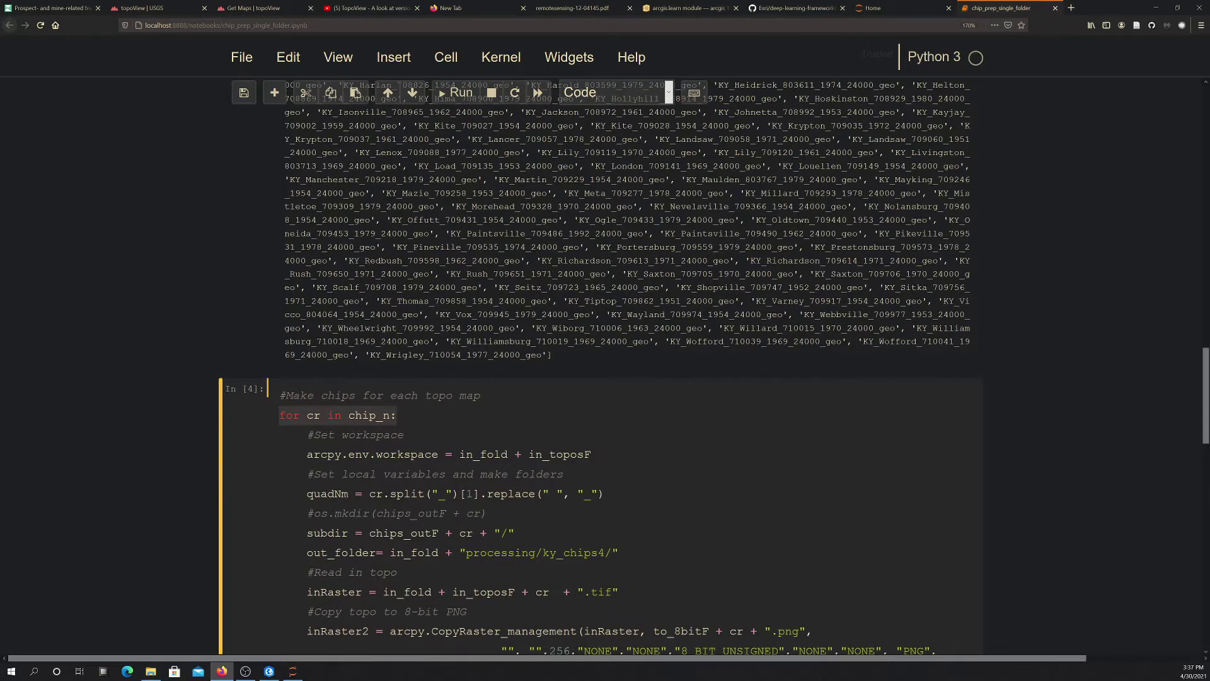
scroll(668, 92, down, 3)
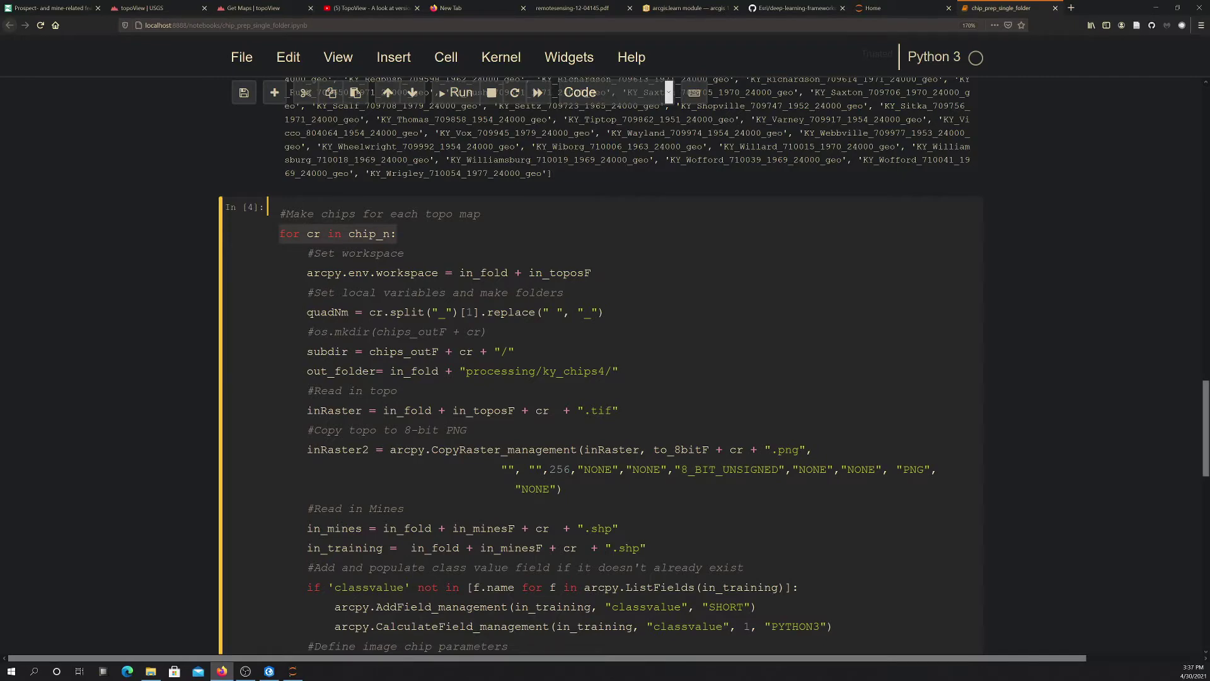
Examine the lines that set the arcpy workspace and derive quadNm by splitting the map name and replacing spaces with underscores
scroll(669, 92, down, 2)
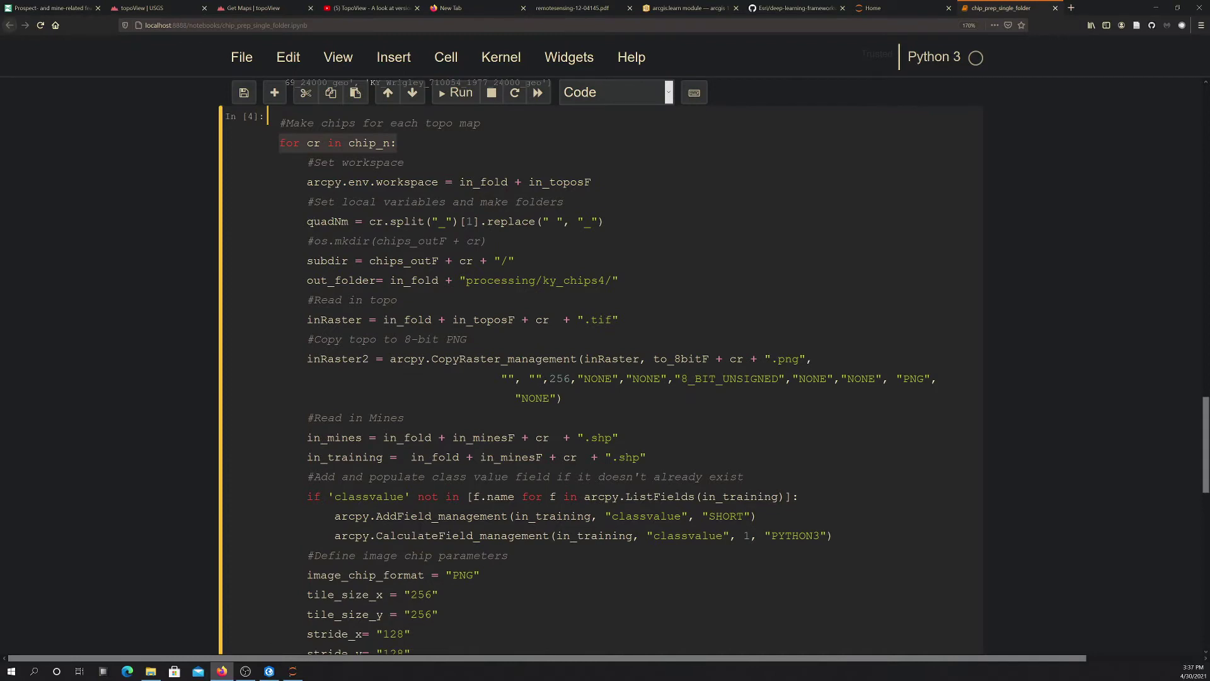
drag(306, 182, 591, 182)
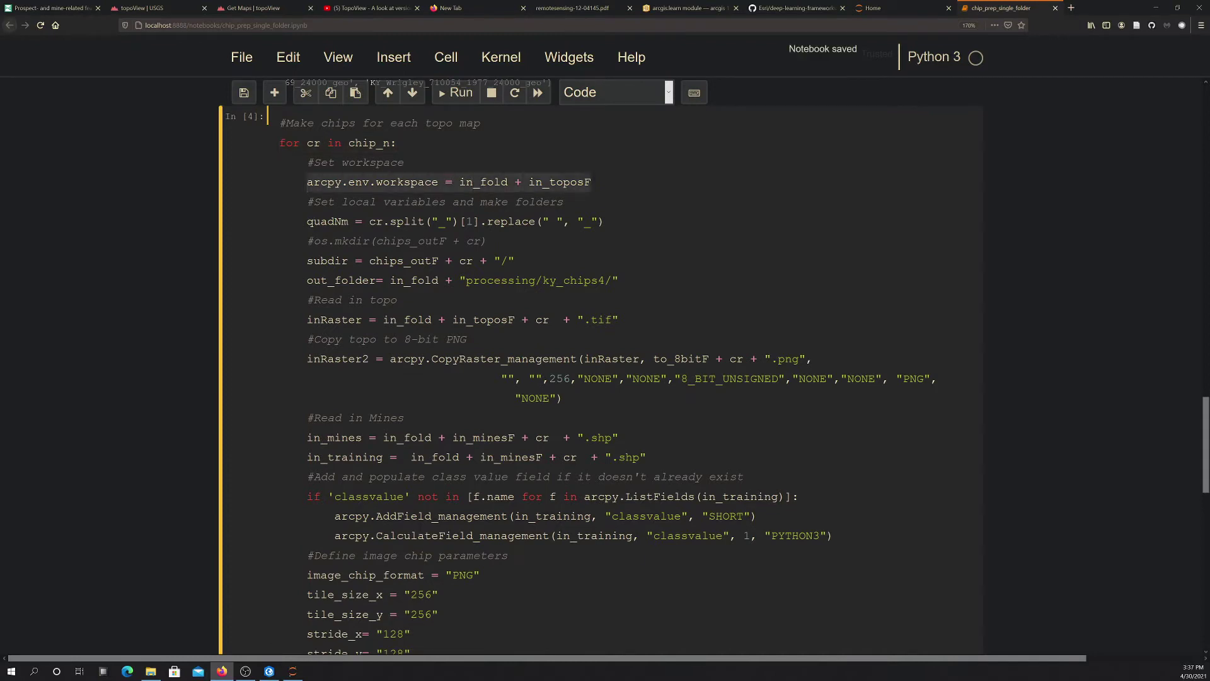
drag(300, 221, 604, 222)
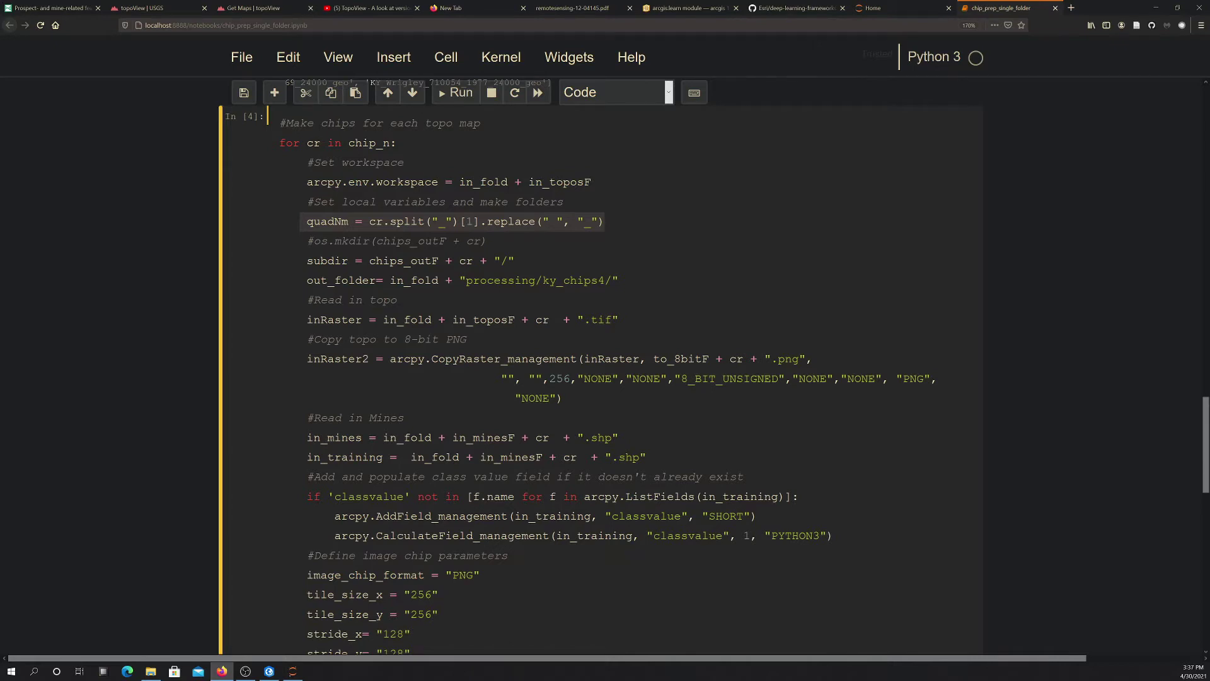
click(557, 222)
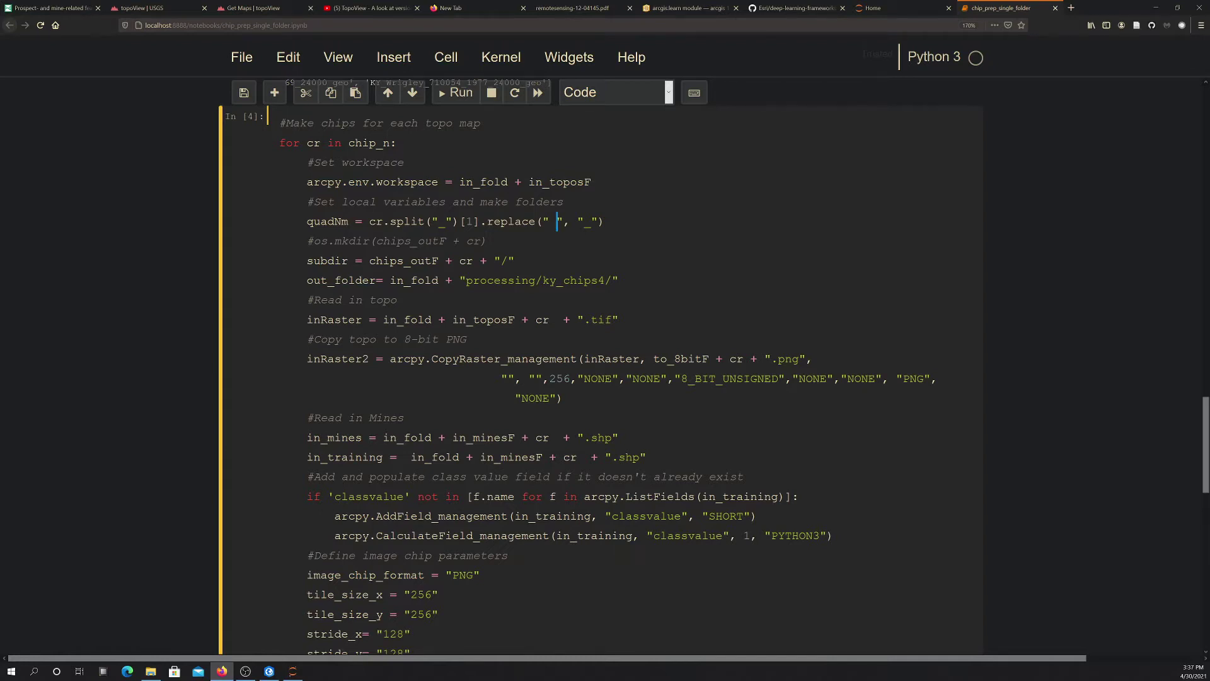
scroll(598, 365, down, 2)
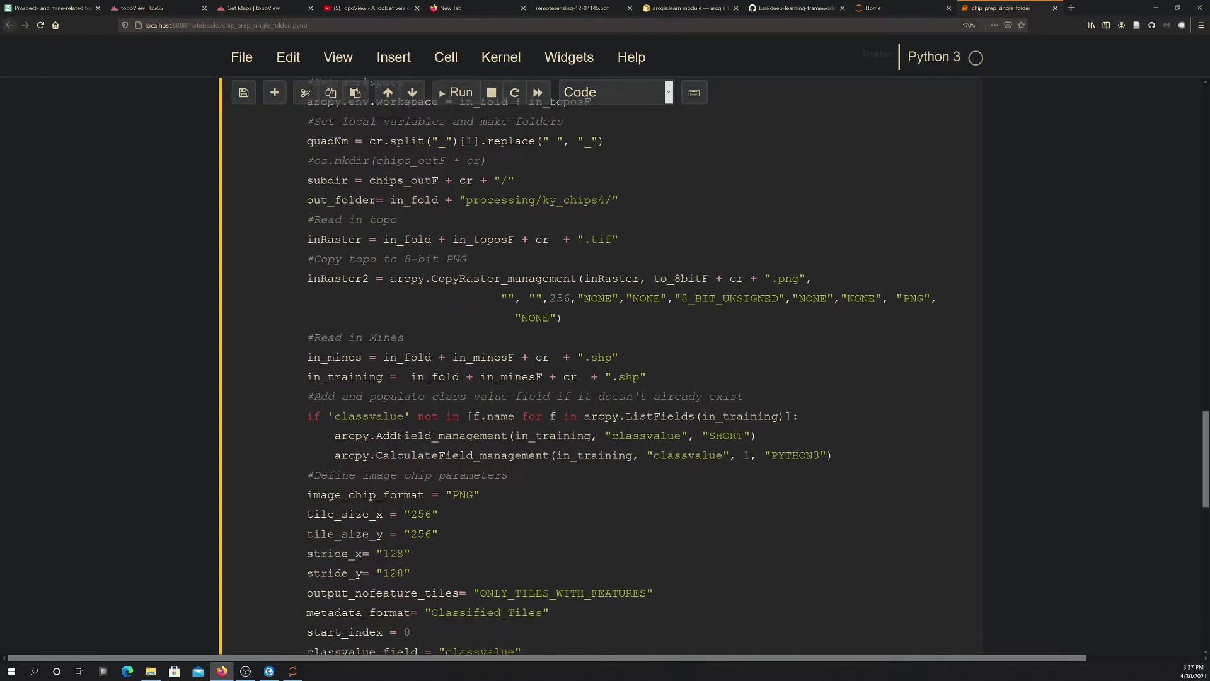
scroll(599, 366, up, 3)
scroll(598, 366, down, 2)
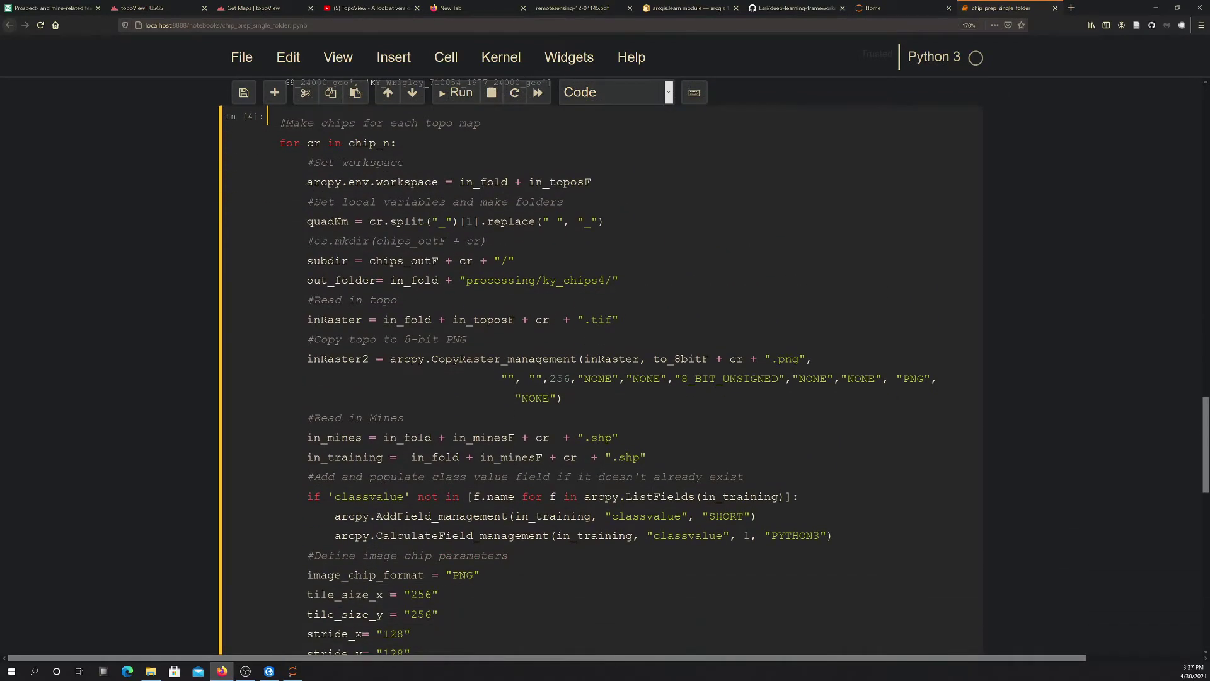
Review the lines that define the chip subdirectory, read in the topo TIFF and copy it to an 8-bit PNG with CopyRaster_management
drag(341, 260, 514, 260)
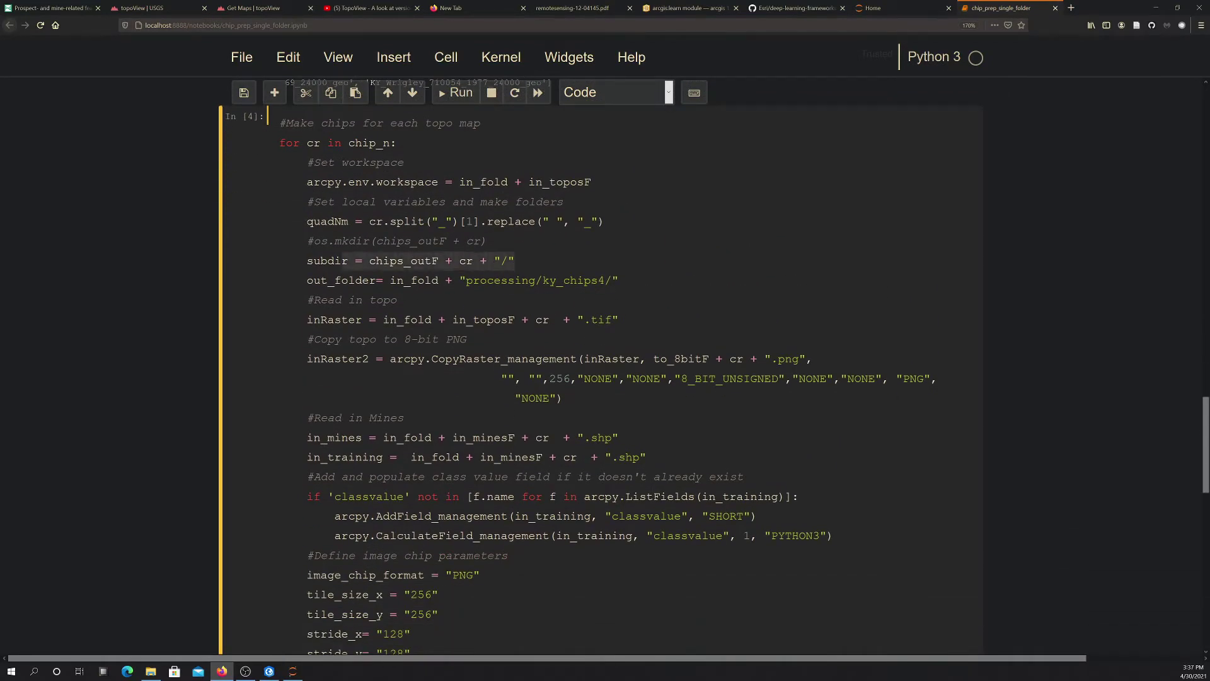
scroll(599, 366, down, 2)
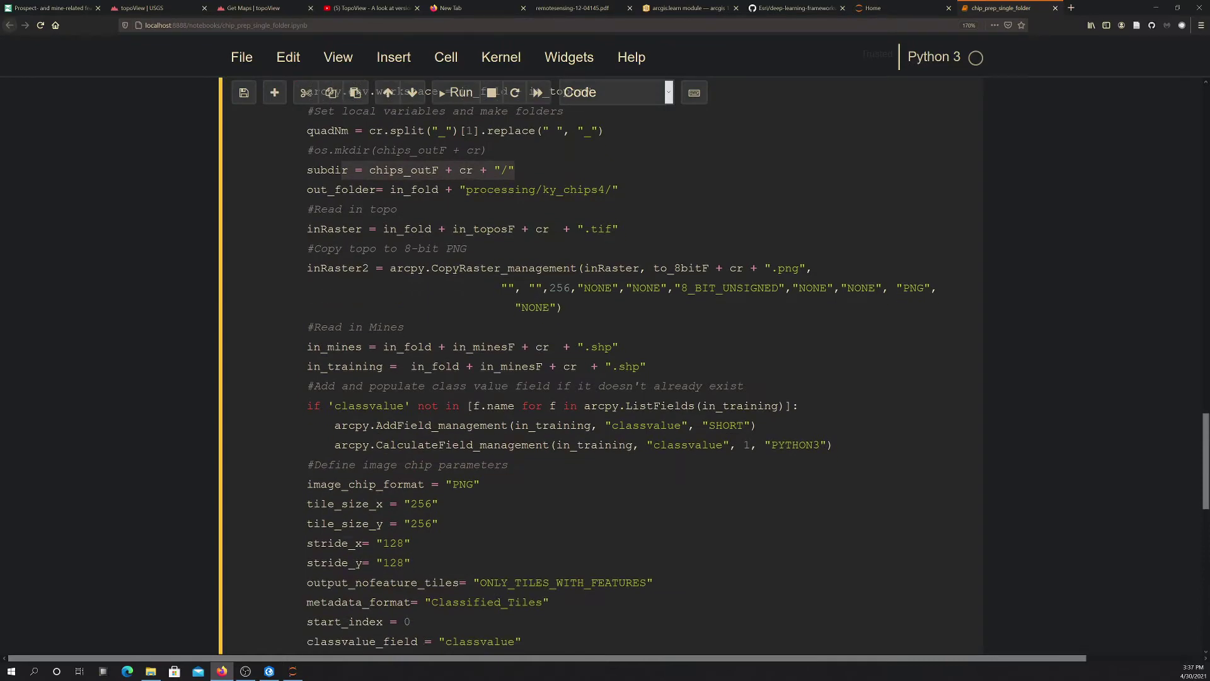
drag(369, 229, 618, 229)
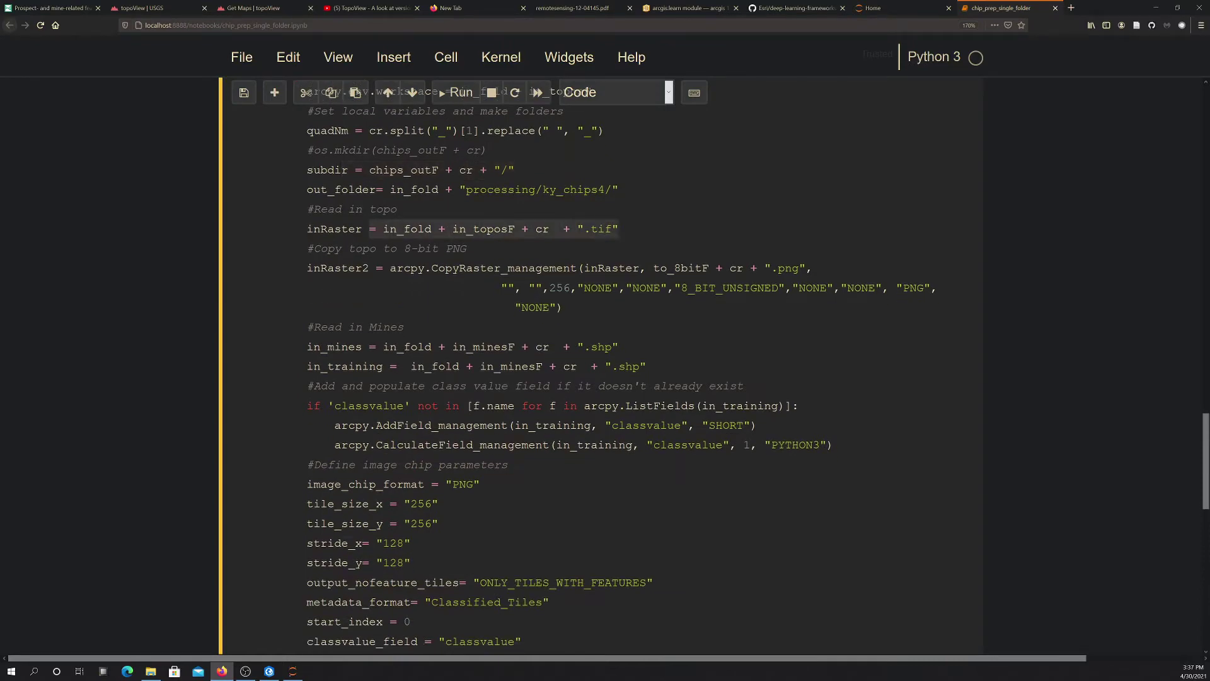
scroll(599, 365, down, 2)
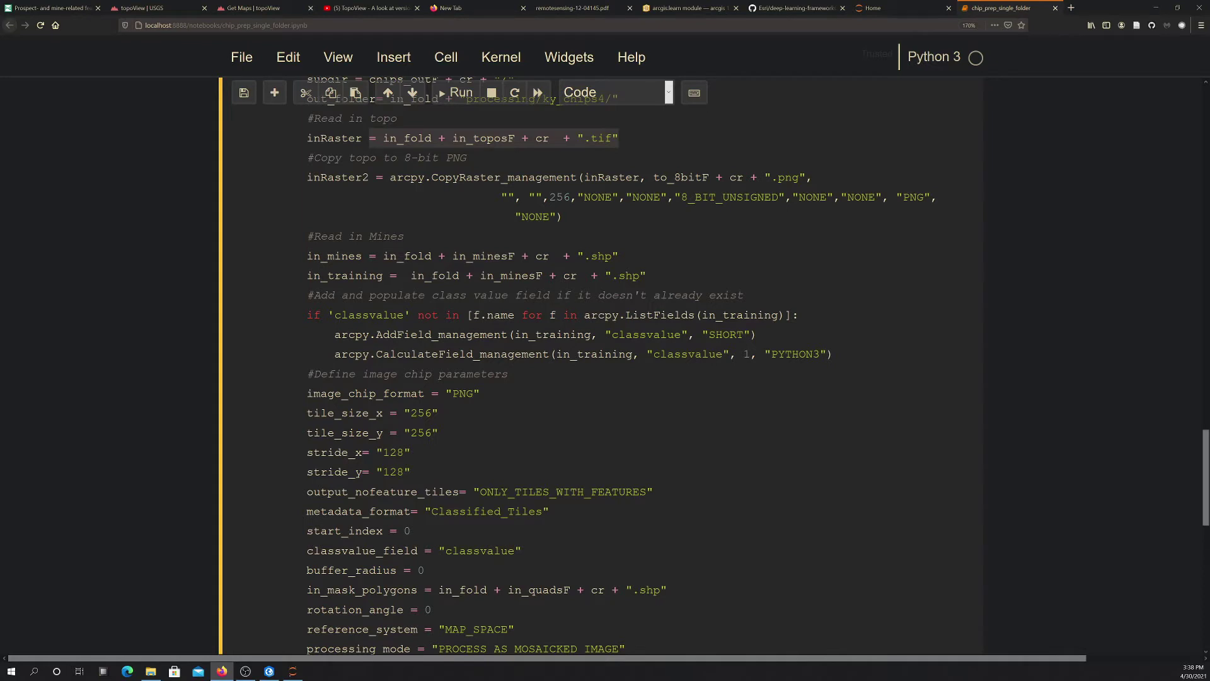
drag(334, 178, 563, 217)
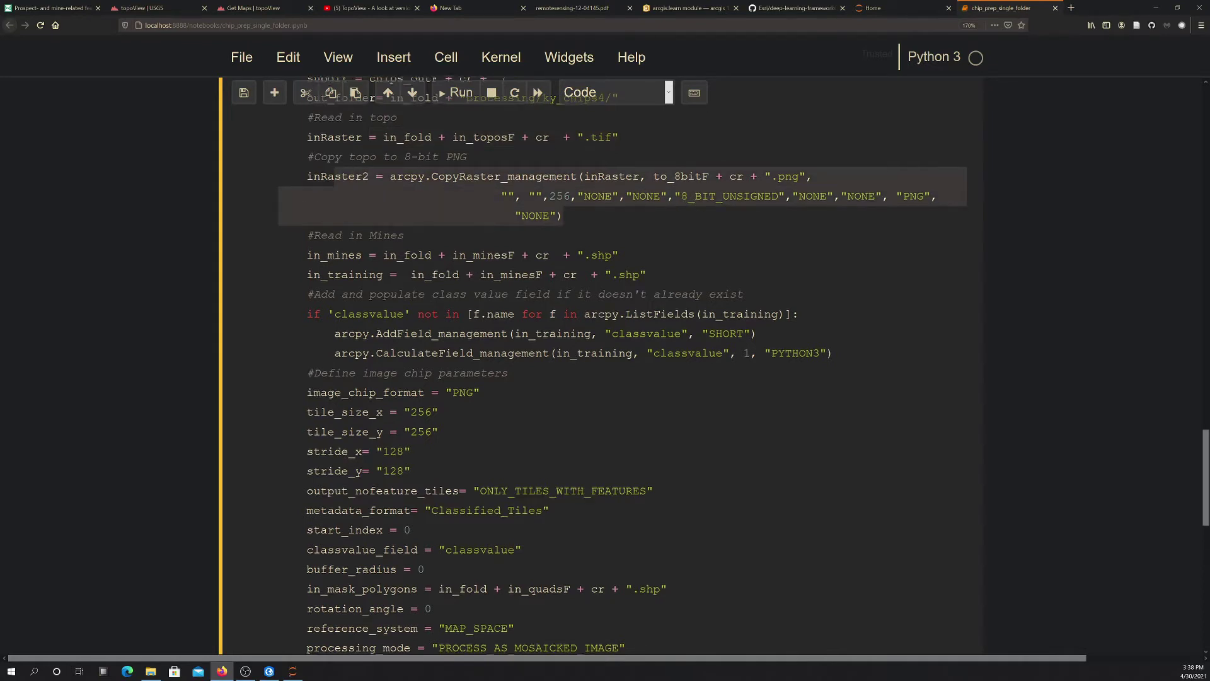
Examine the lines that read the mines shapefile and test whether classvalue is missing from the in_training fields
scroll(593, 189, down, 3)
click(593, 184)
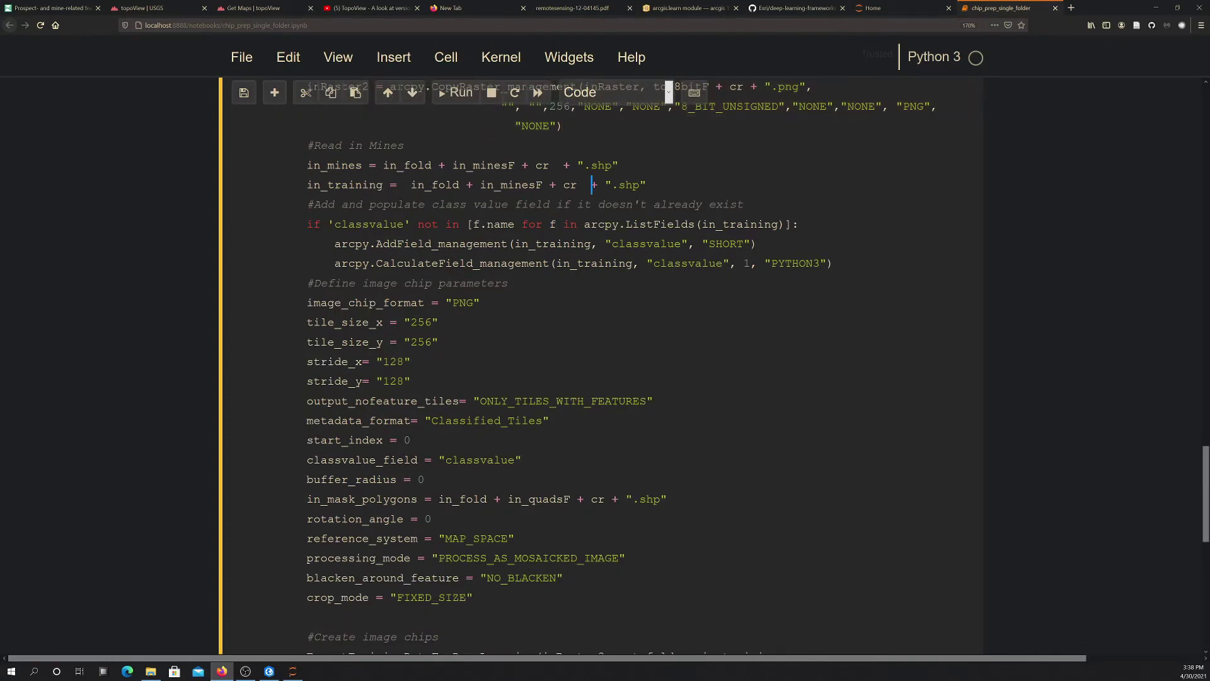
drag(301, 165, 618, 165)
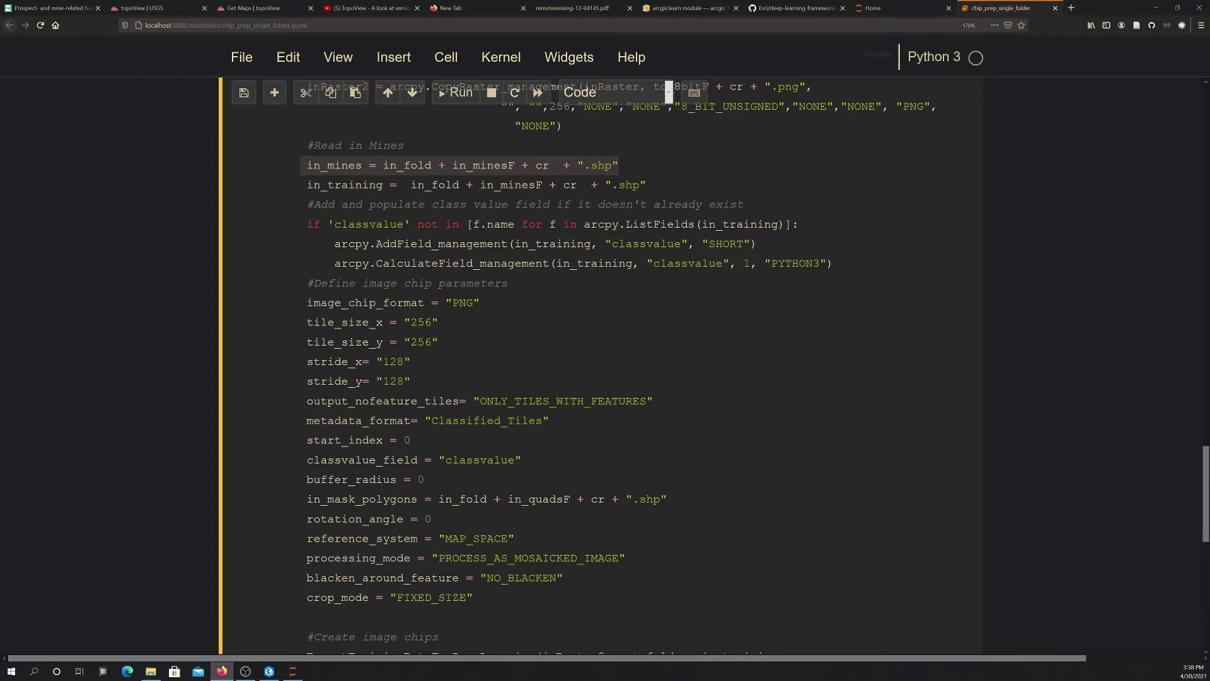
drag(313, 224, 486, 224)
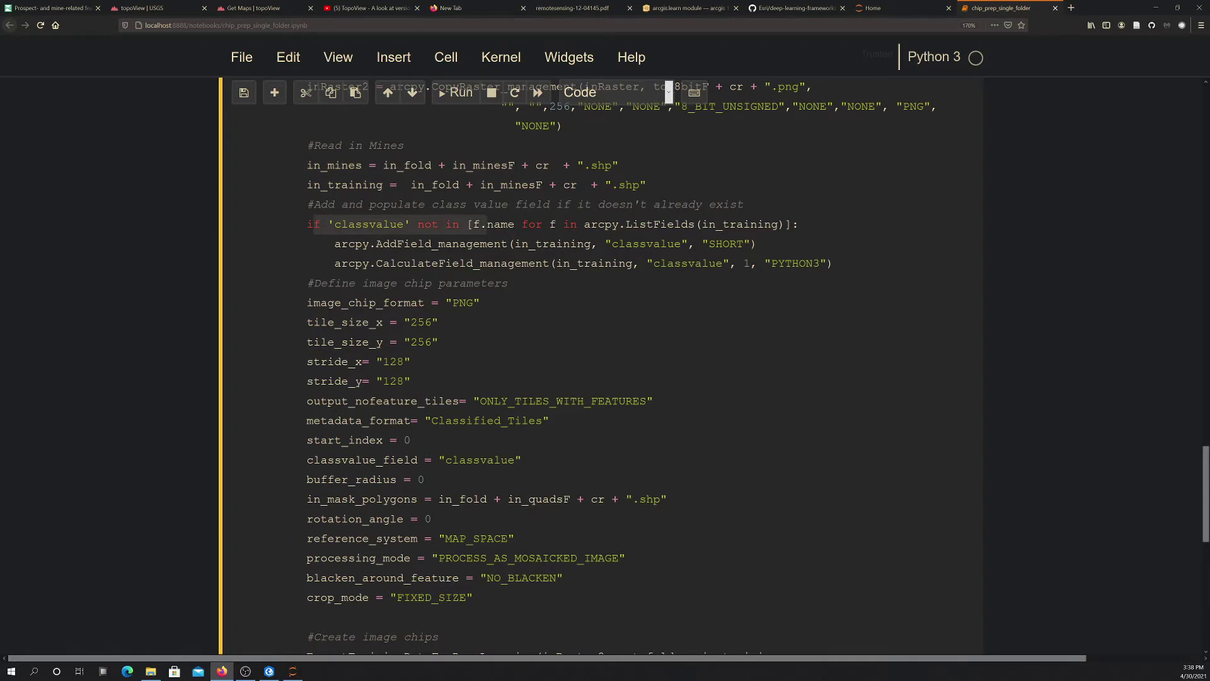
click(335, 224)
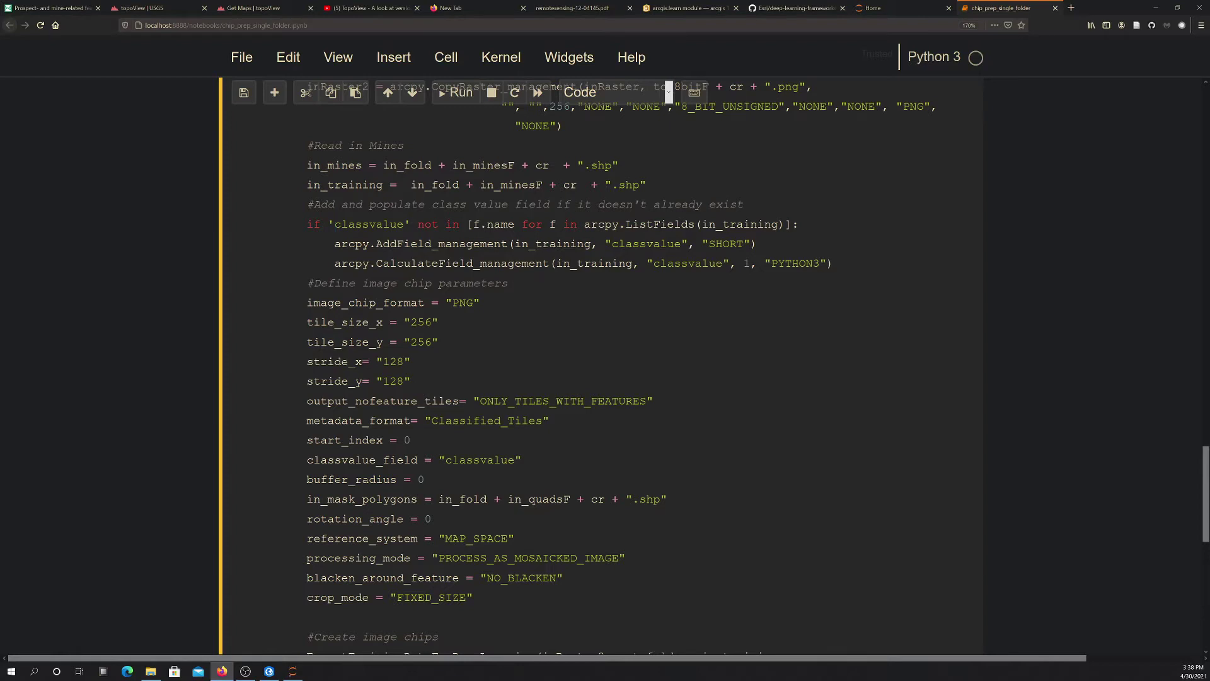
drag(716, 224, 772, 224)
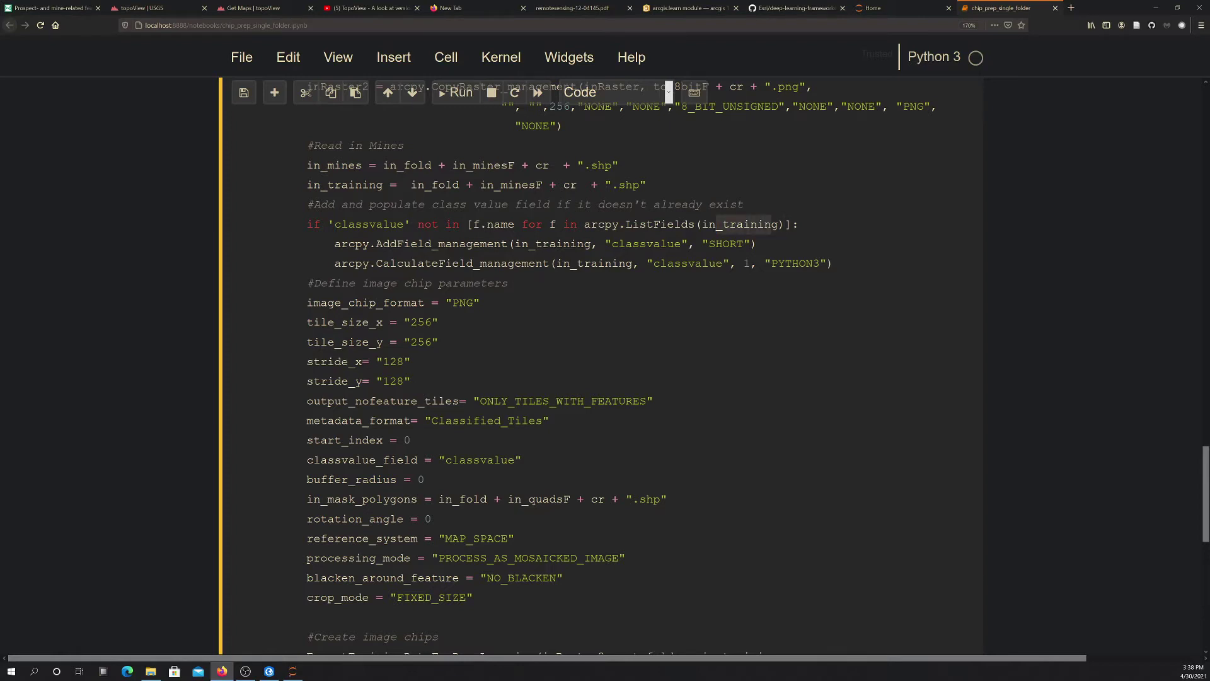
Review the AddField_management and CalculateField_management lines that add a SHORT classvalue field and fill it with 1
drag(418, 244, 723, 244)
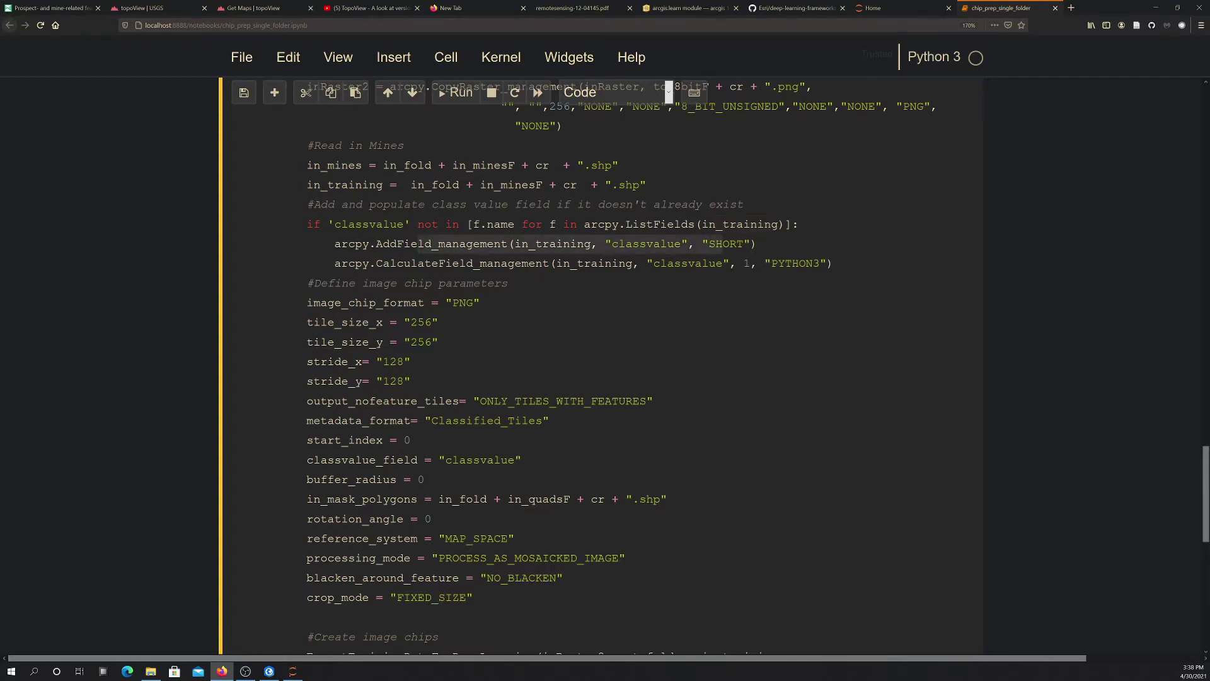
drag(381, 263, 772, 264)
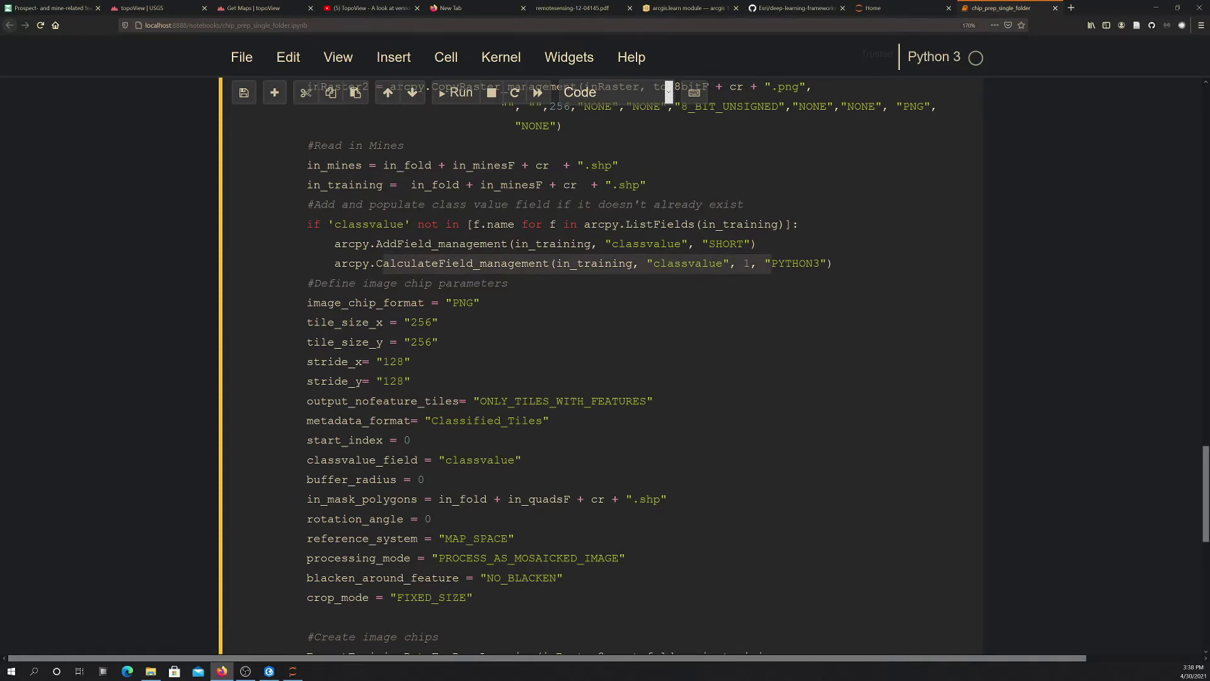
click(703, 263)
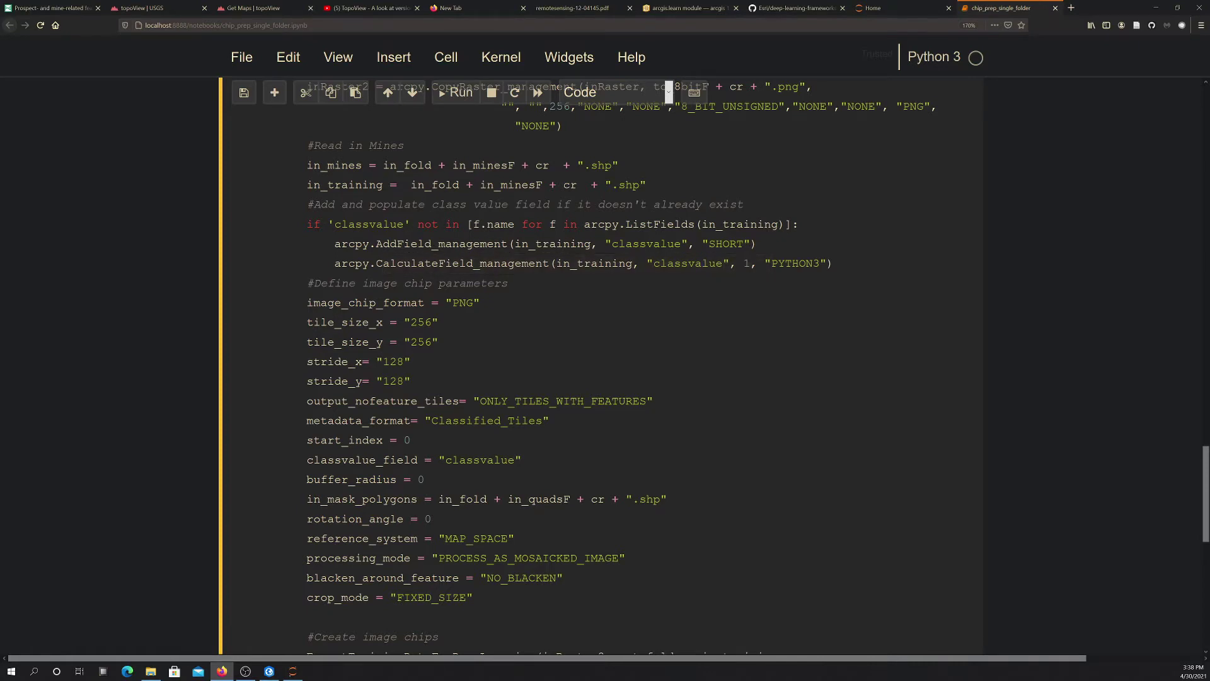
drag(832, 264, 328, 243)
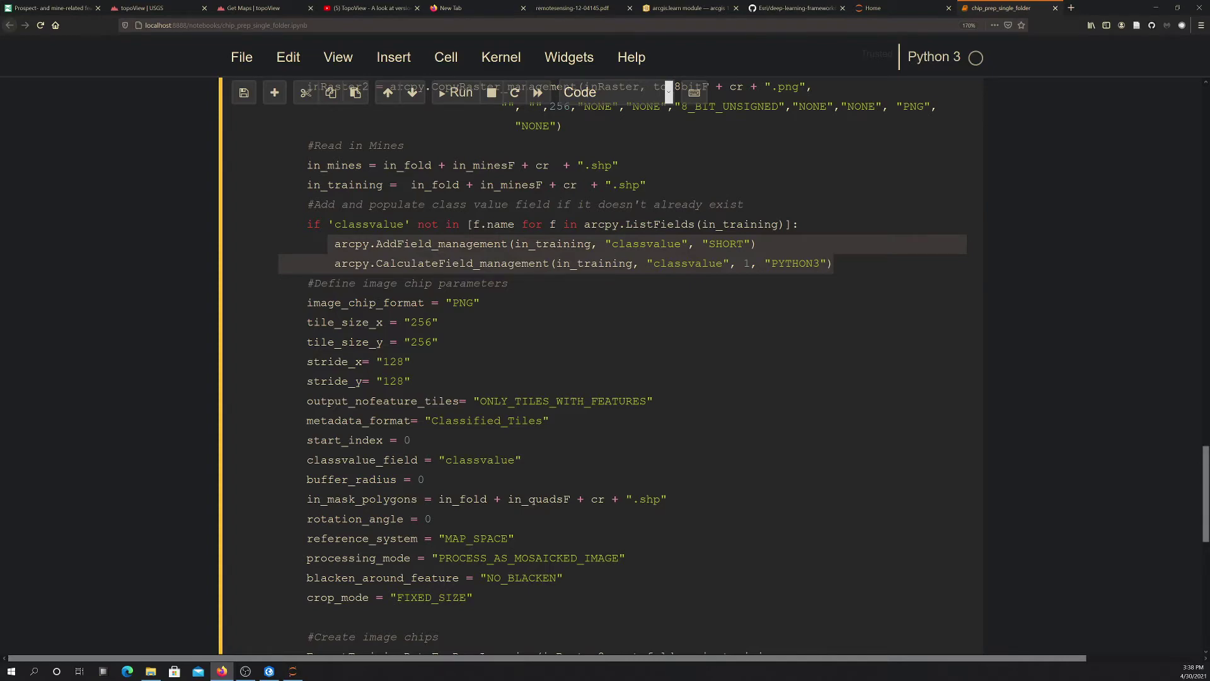
Review the notebook lines that define the image chip format, the tile sizes and the strides in x and y
scroll(605, 366, down, 1)
click(439, 251)
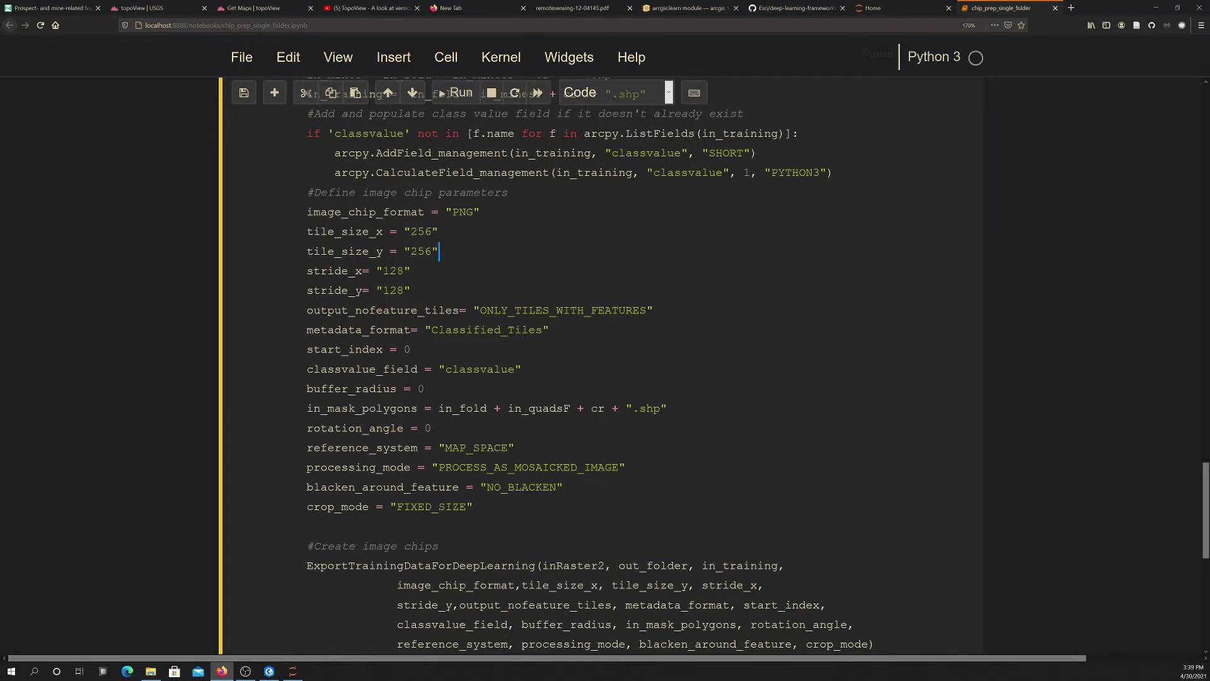
scroll(605, 366, down, 1)
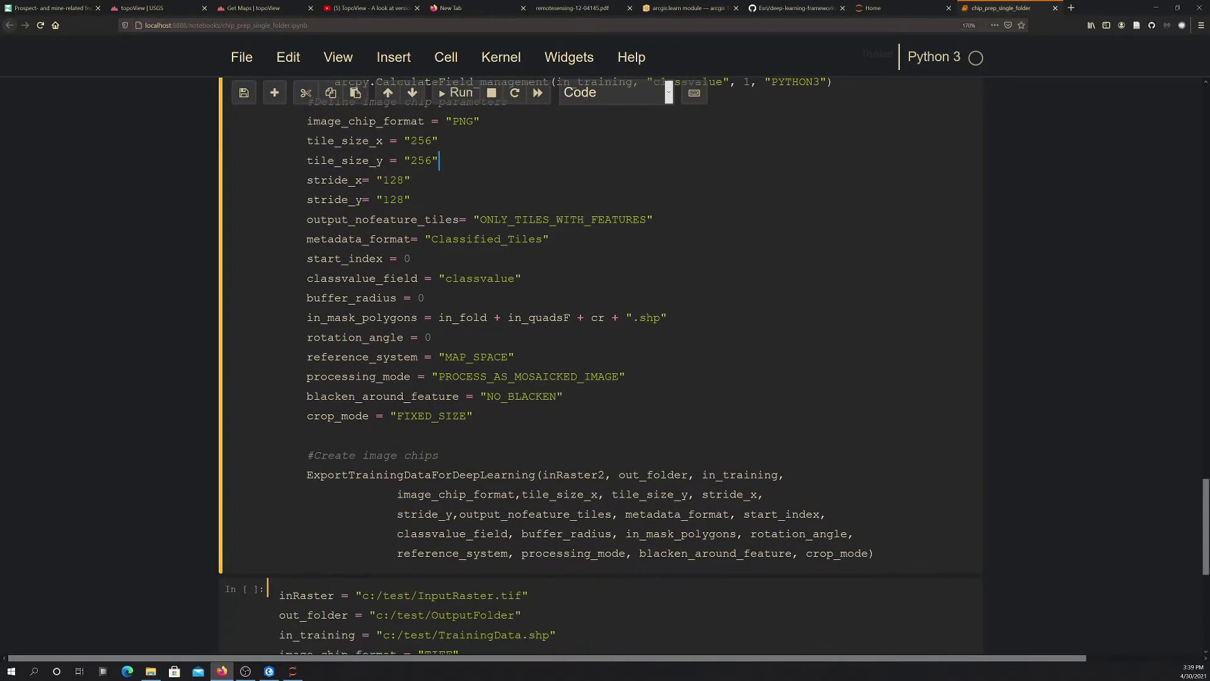
scroll(605, 365, up, 1)
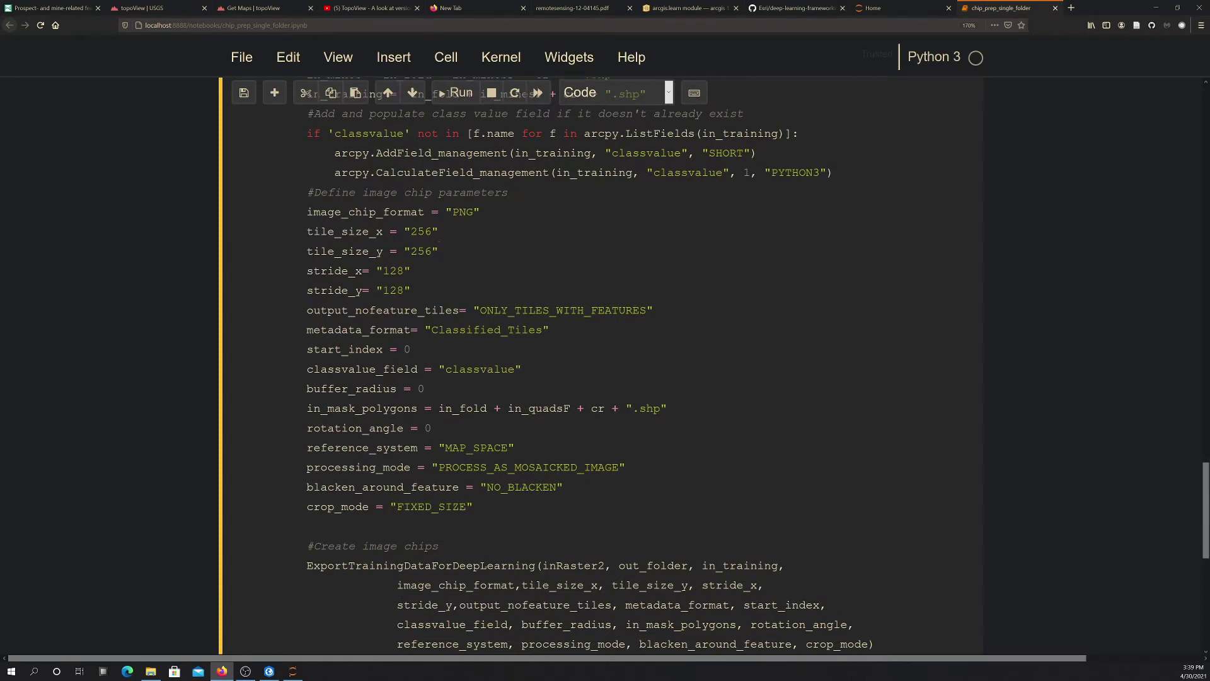
drag(307, 213, 480, 213)
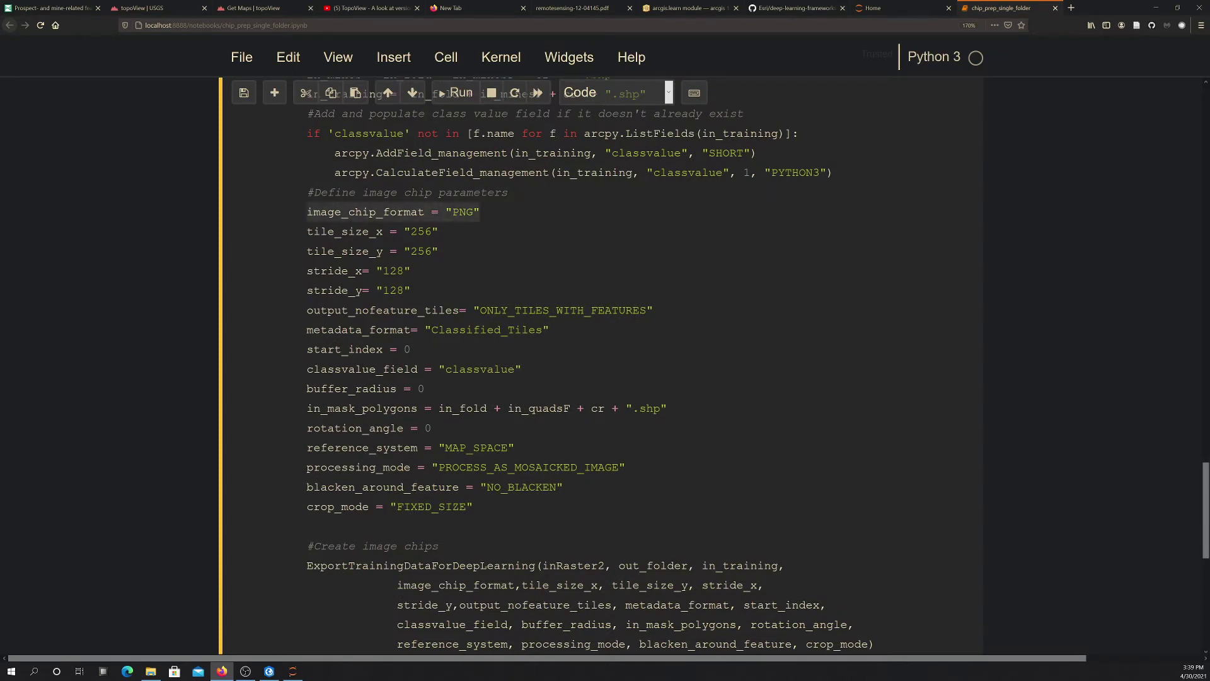
drag(301, 232, 439, 251)
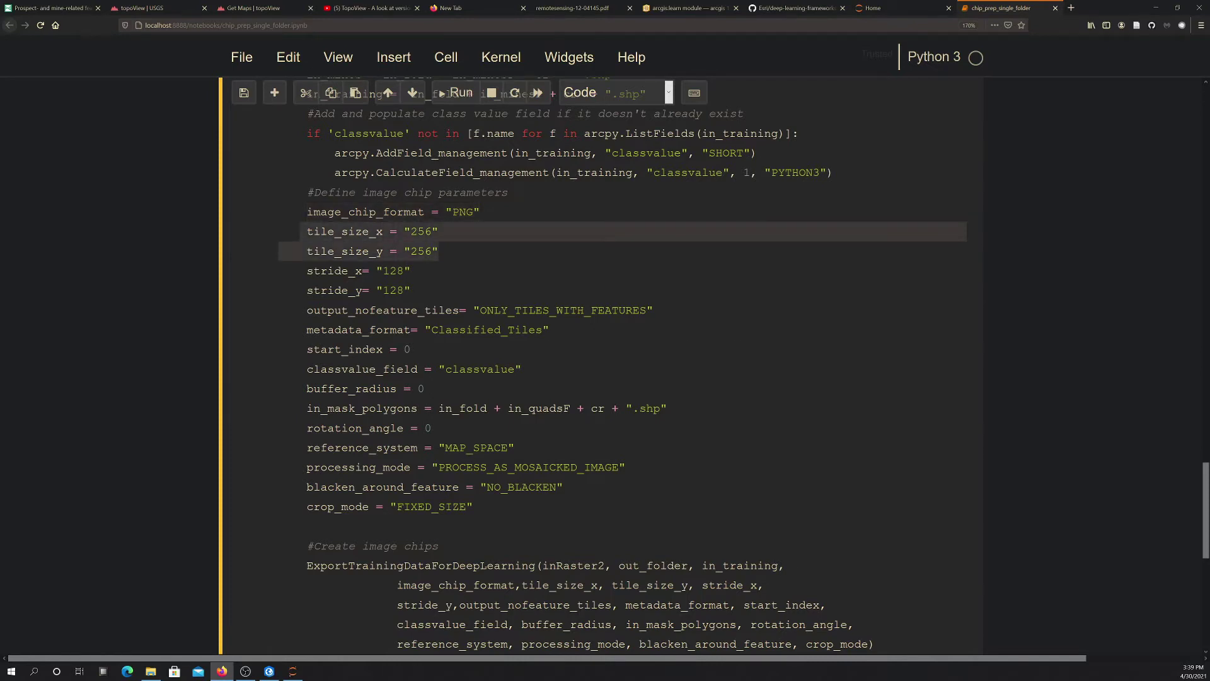
drag(307, 271, 411, 290)
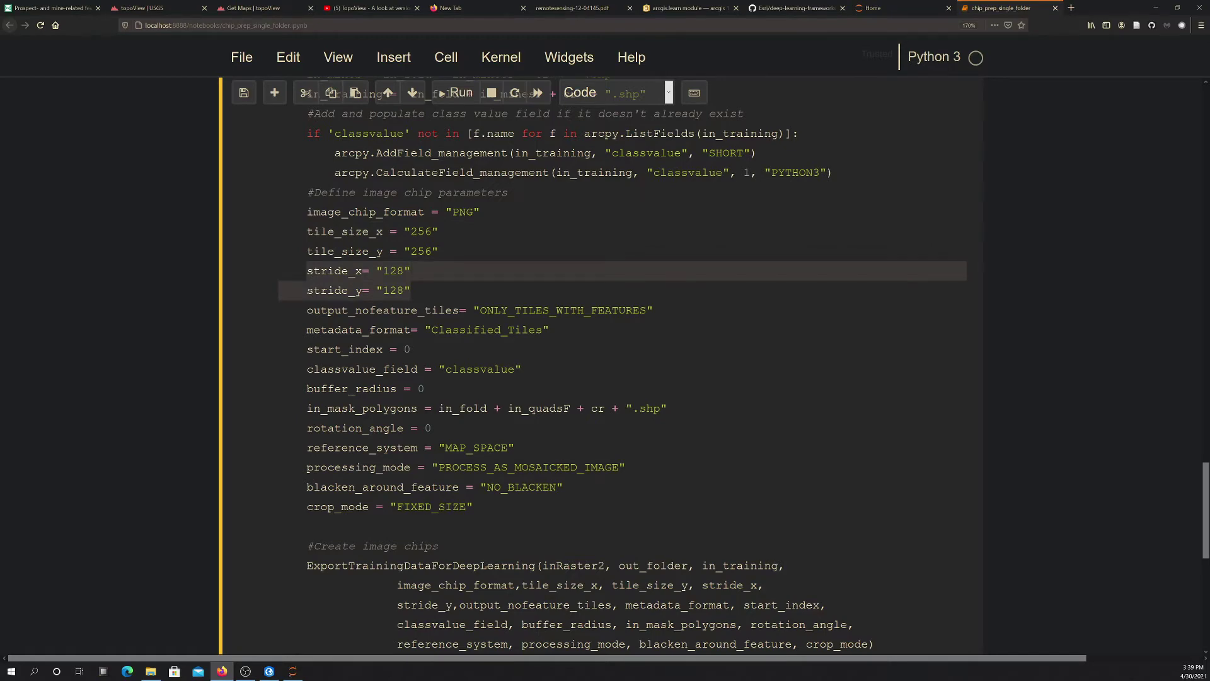
Examine the output_nofeature_tiles, classvalue_field and buffer_radius settings among the image chip parameters
scroll(605, 366, down, 2)
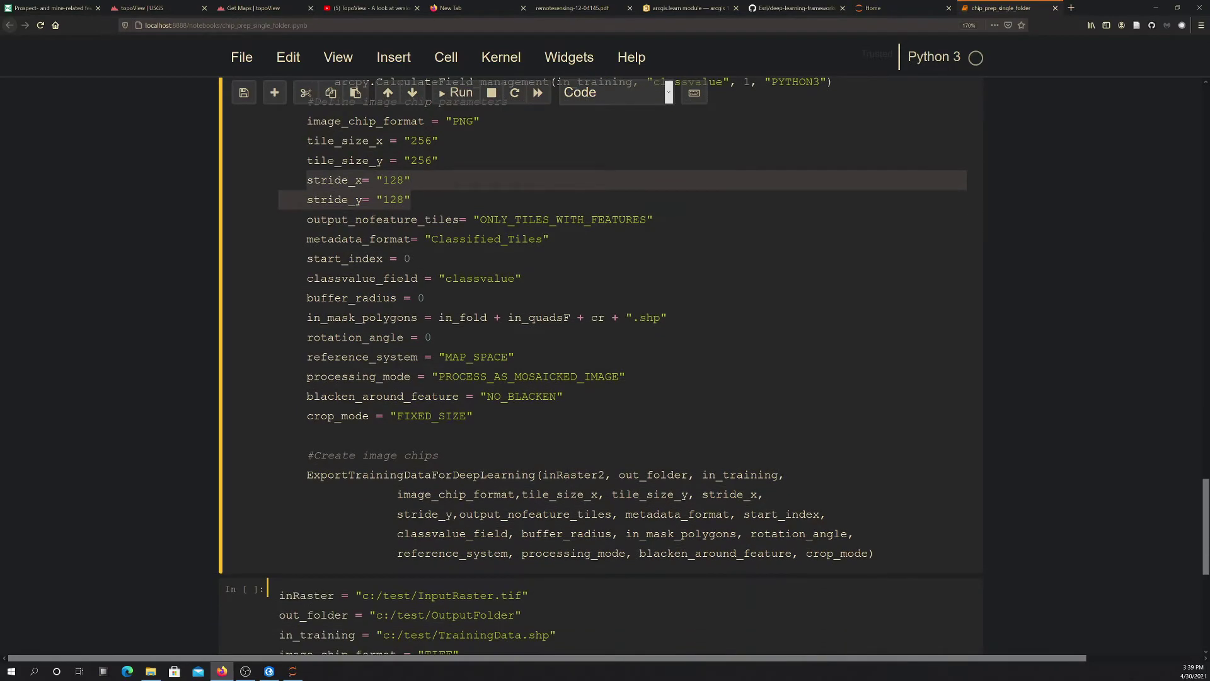
drag(480, 219, 653, 219)
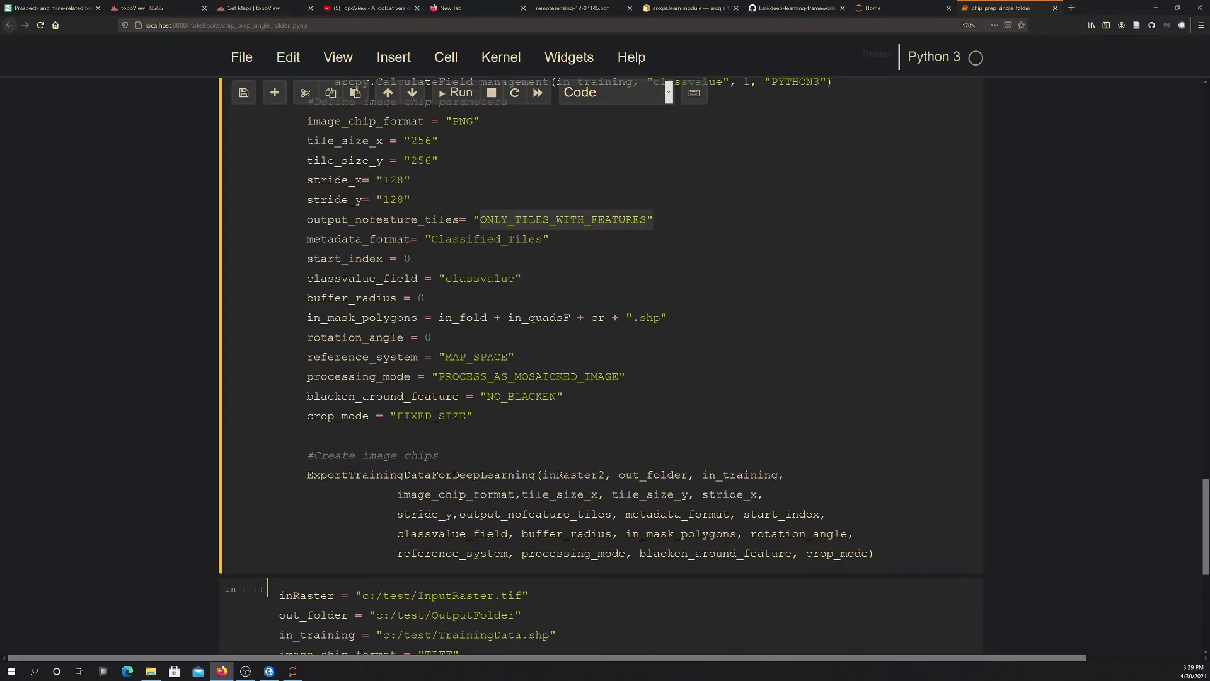
click(578, 219)
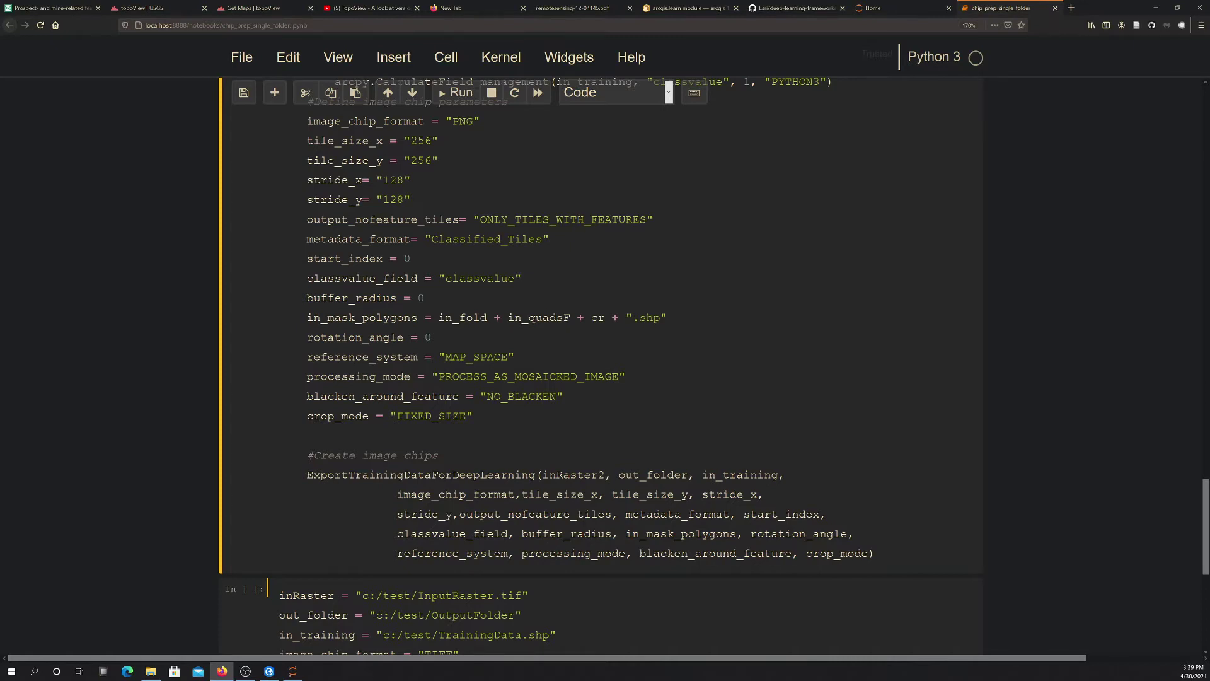
scroll(479, 315, down, 3)
drag(445, 187, 521, 187)
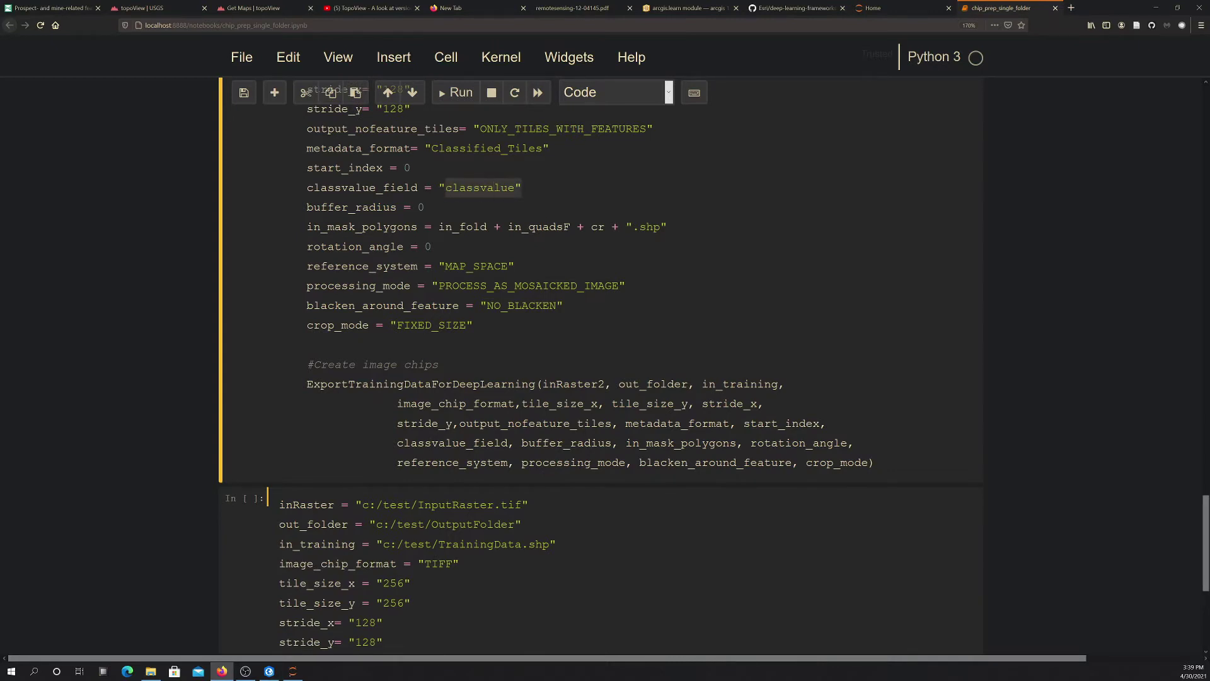
key(Down)
key(shift+Left)
key(shift+Left)
key(shift+Left)
key(shift+Left)
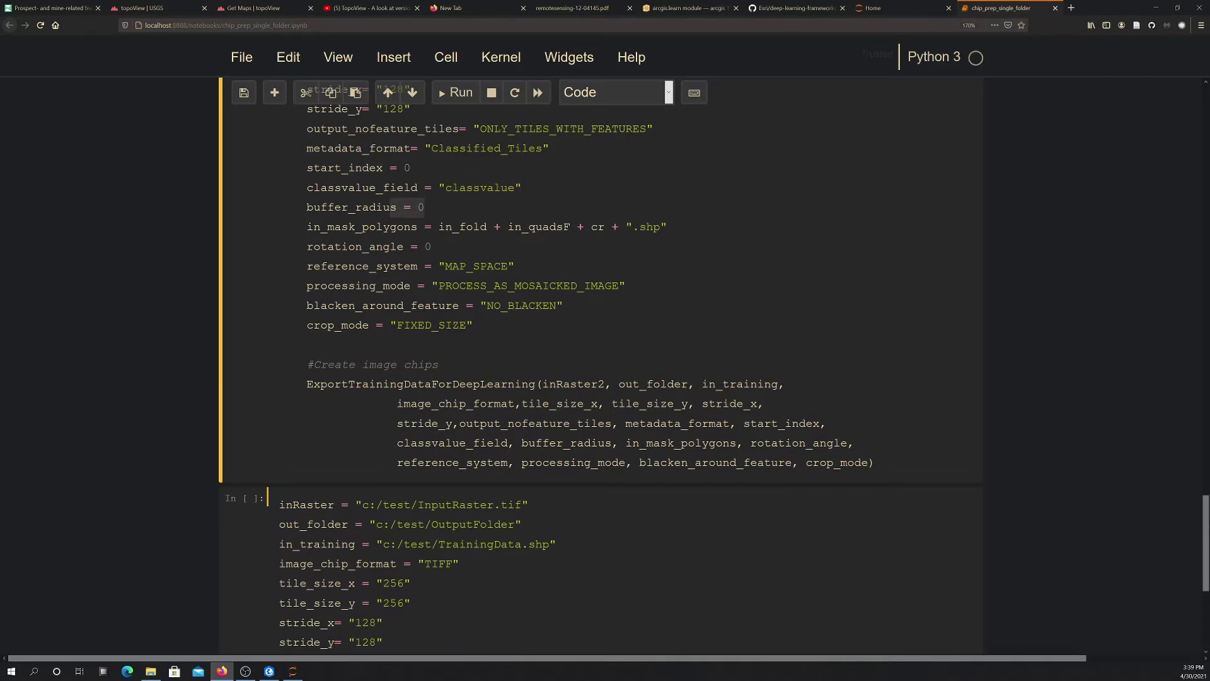
Examine the in_mask_polygons line that builds the path to each quad boundary shapefile
key(Down)
key(Home)
key(shift+Right)
key(shift+Right)
key(shift+Right)
key(shift+Right)
key(shift+Right)
key(shift+Right)
key(shift+Right)
key(shift+Right)
key(shift+Right)
key(shift+Right)
key(shift+Right)
key(shift+Right)
key(shift+Right)
key(shift+Right)
key(shift+Right)
key(shift+Right)
key(shift+Right)
key(shift+Right)
key(shift+Right)
key(shift+Right)
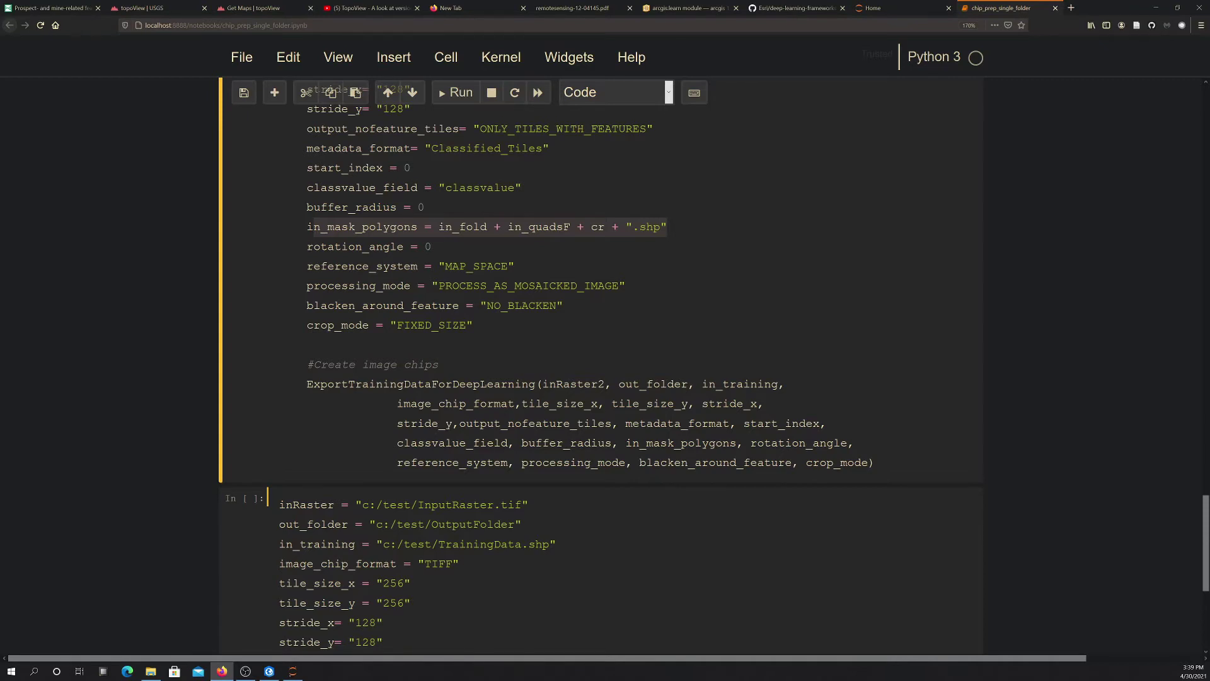
Review the crop_mode setting and the ExportTrainingDataForDeepLearning call, rechecking the whole chip-making loop
scroll(599, 365, down, 3)
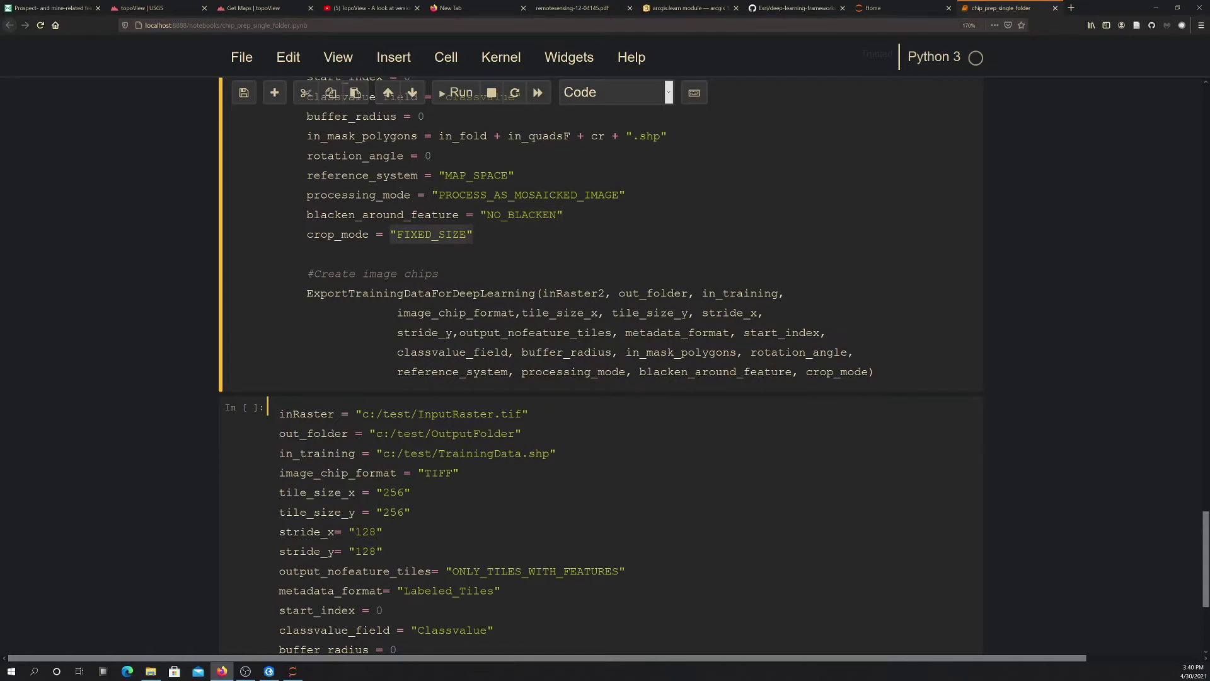
scroll(599, 365, down, 3)
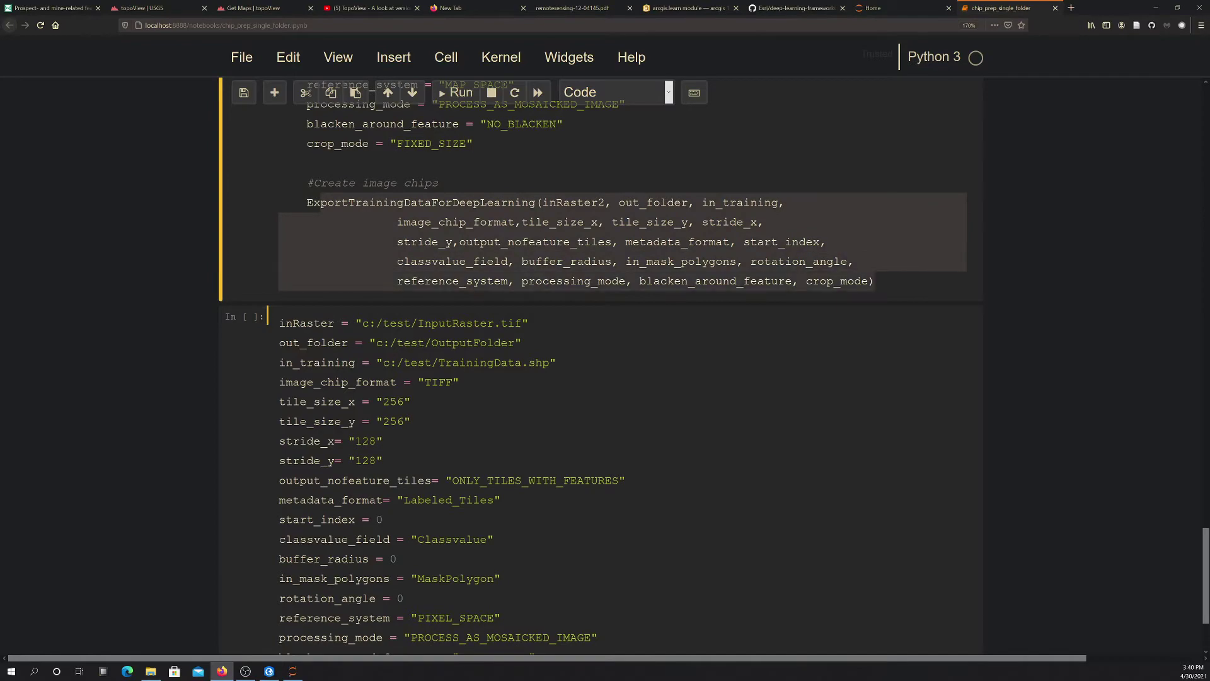
scroll(598, 365, up, 20)
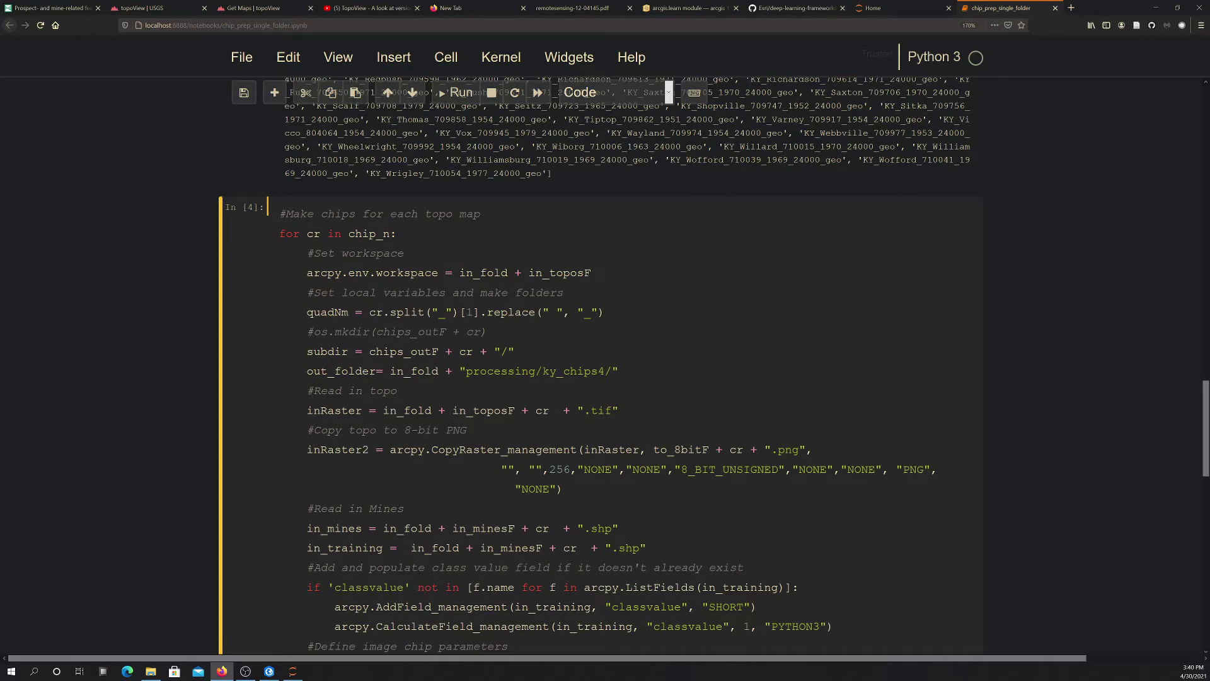
scroll(605, 366, down, 9)
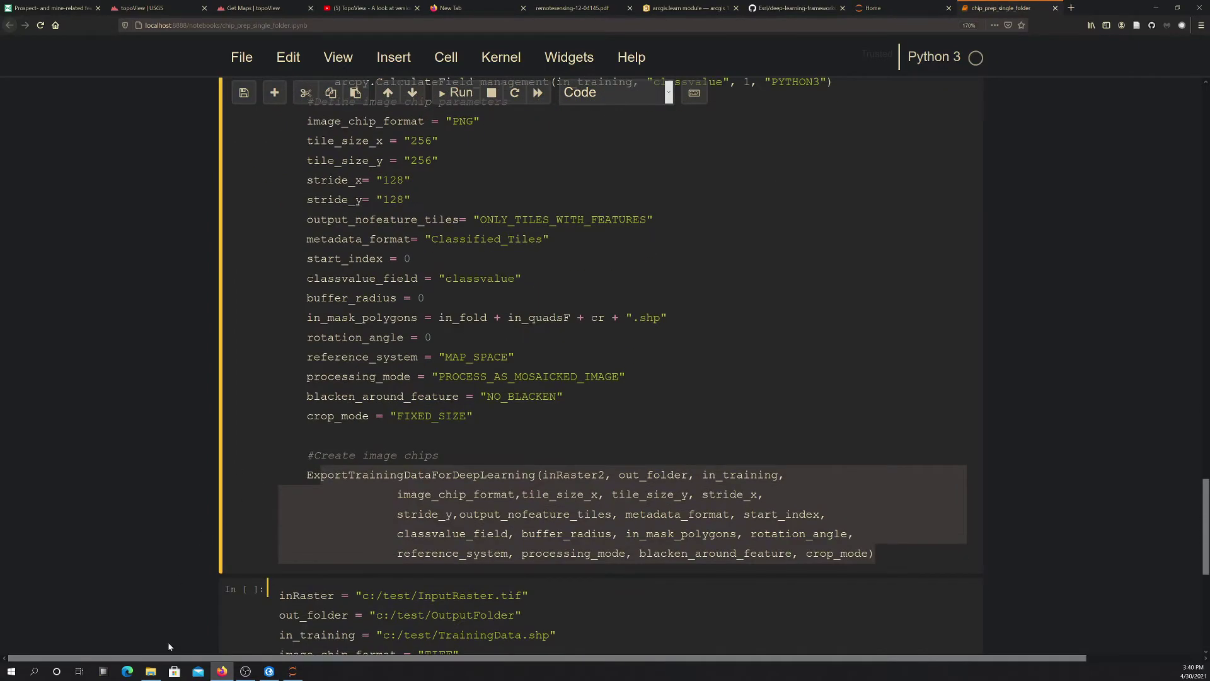
In File Explorer, inspect the processing/ky_chips4 output folder under topo_dl_data and the chips in its images subfolder
click(150, 671)
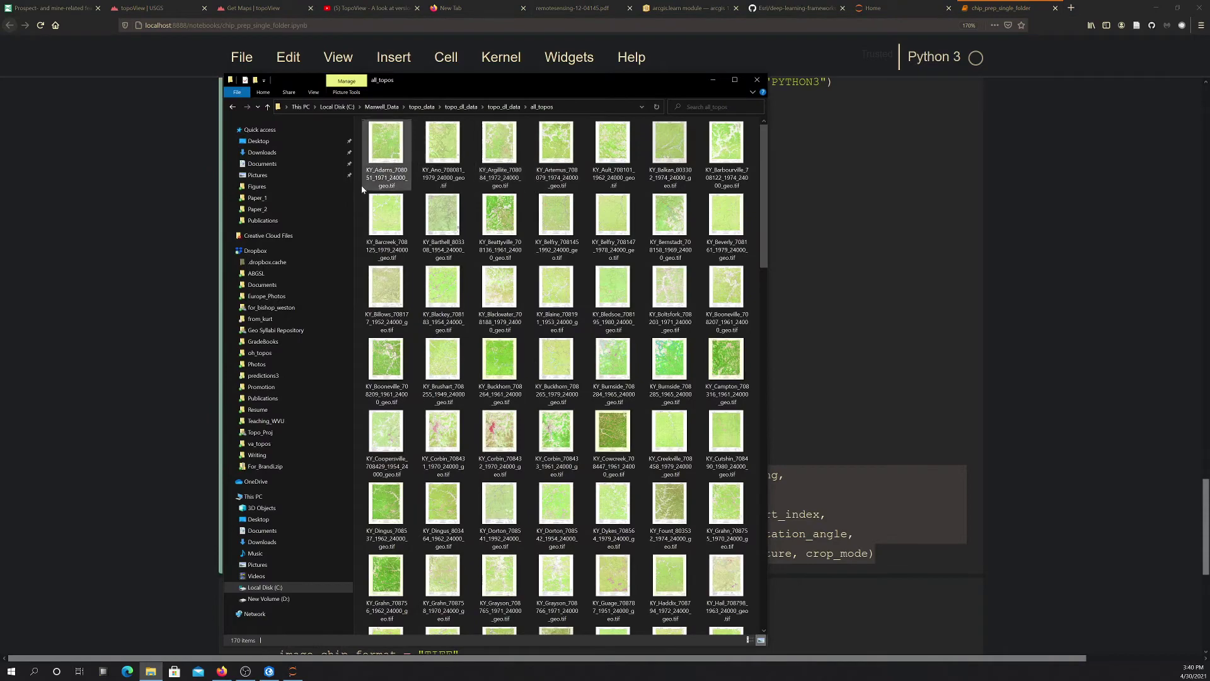
click(504, 107)
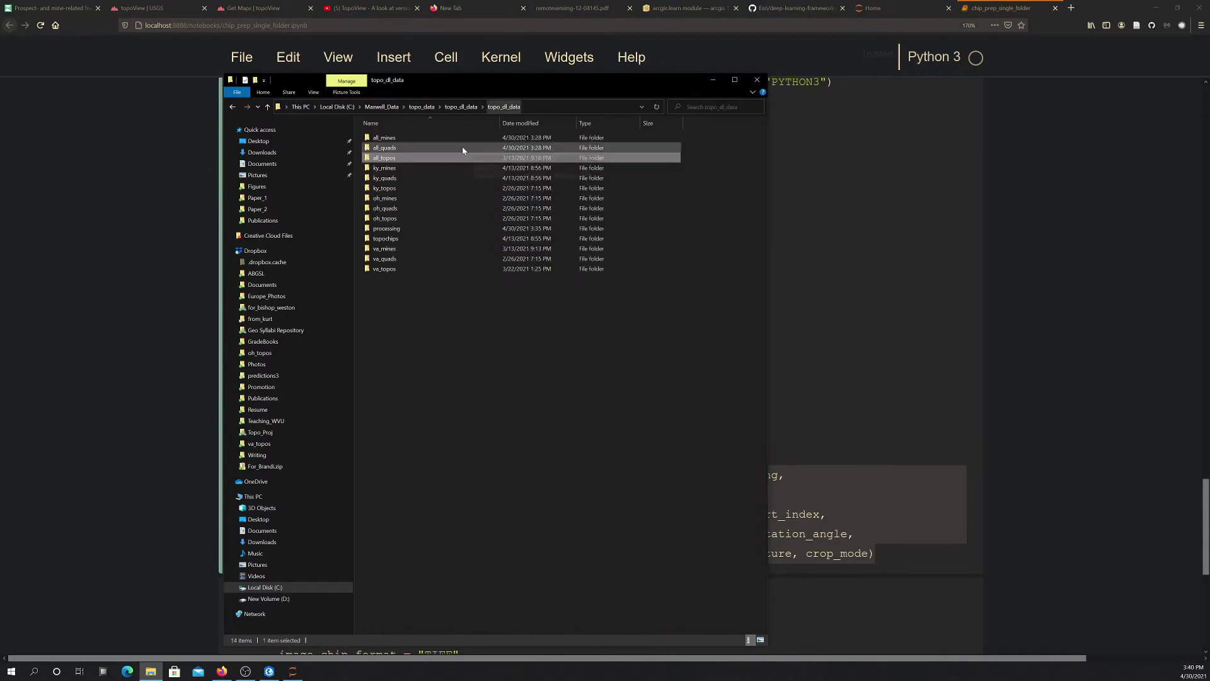
double_click(387, 229)
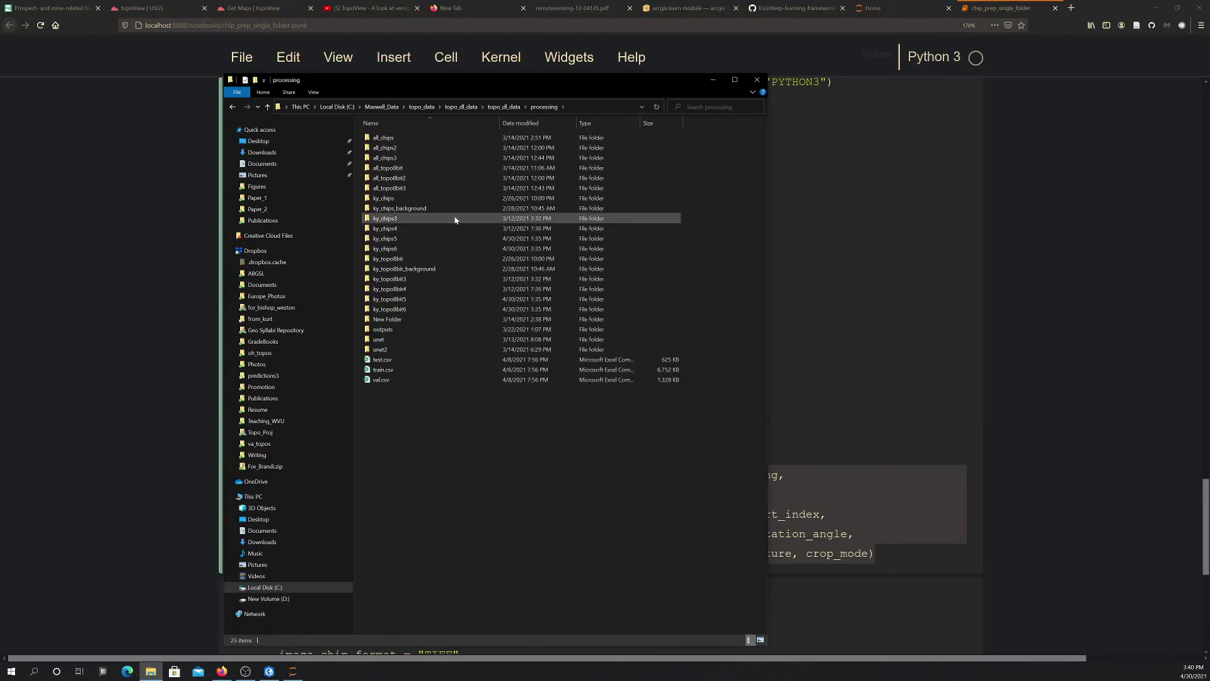
double_click(386, 231)
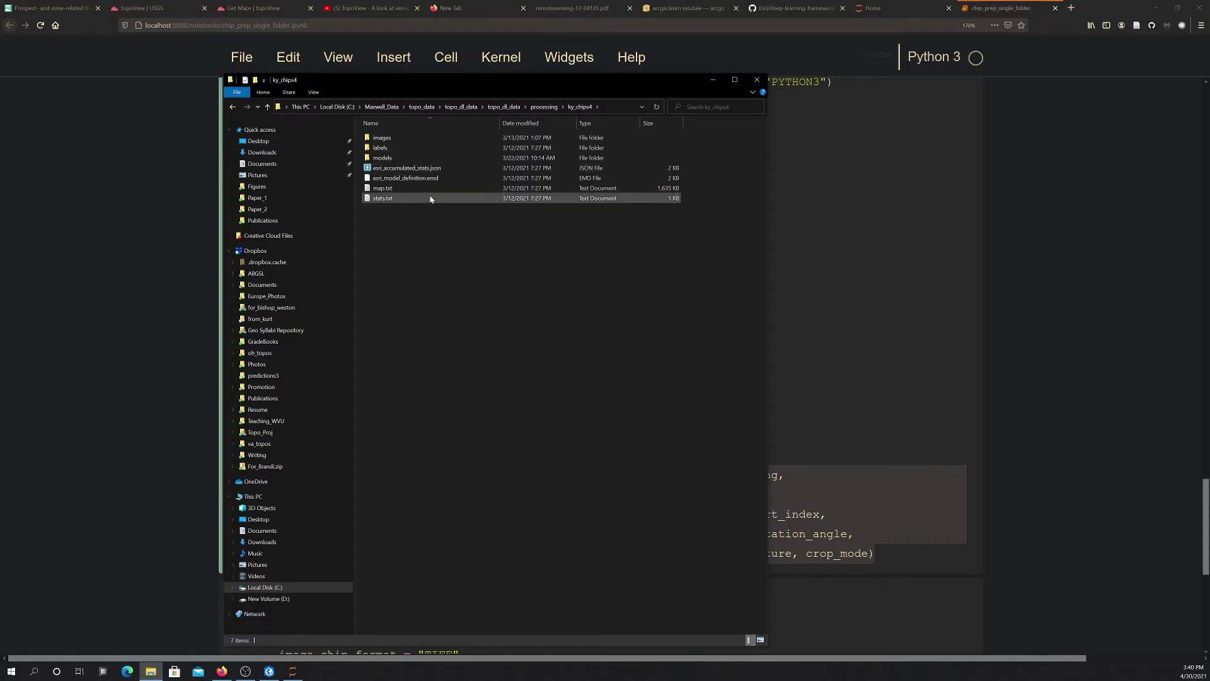
double_click(374, 140)
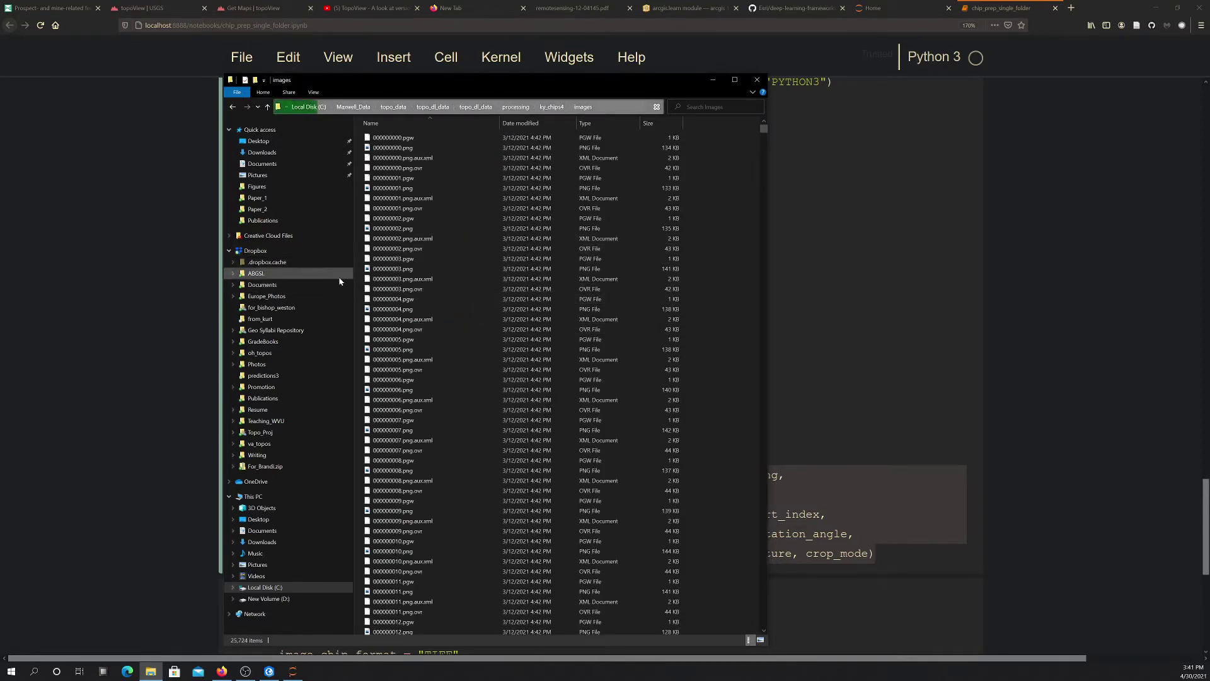
click(233, 106)
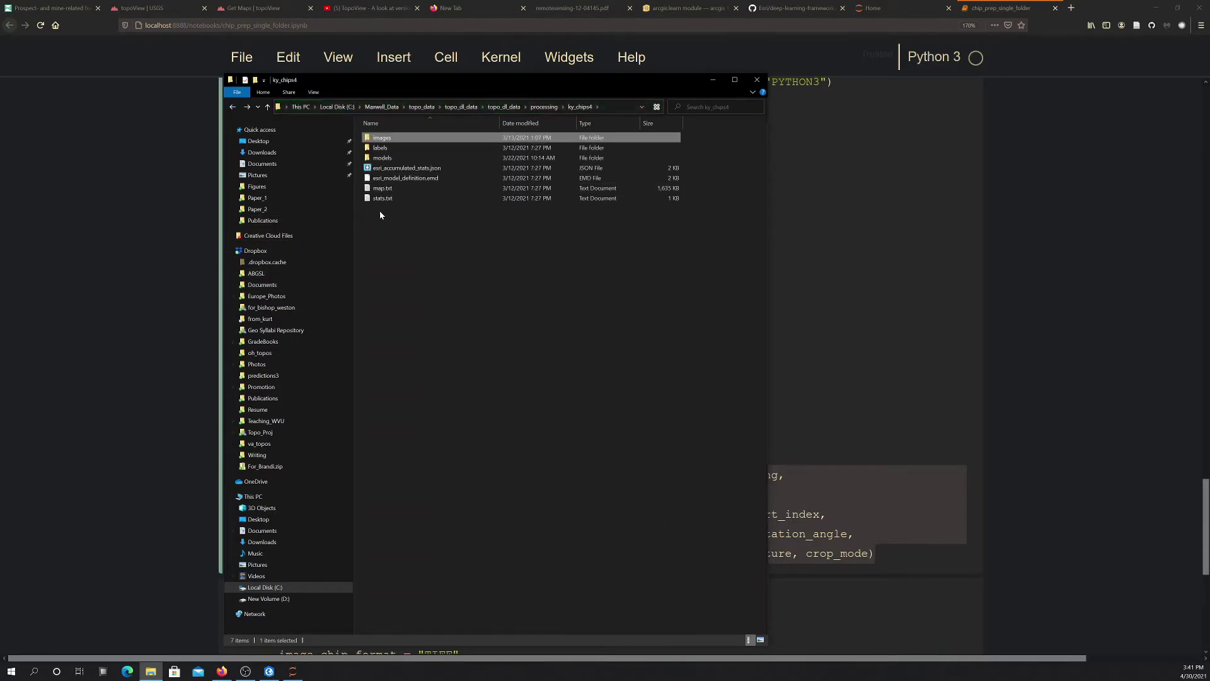
Open stats.txt from ky_chips4 and examine the image and feature counts of the exported chips
double_click(382, 199)
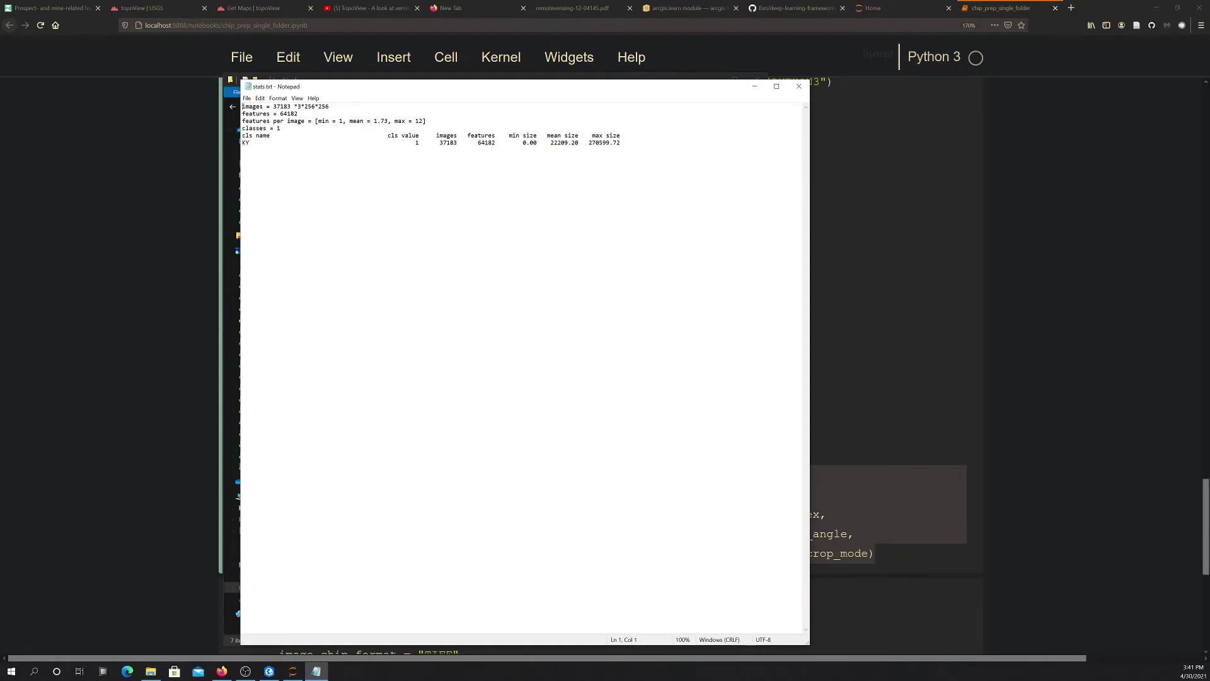
key(shift+Right)
key(shift+Right)
click(298, 100)
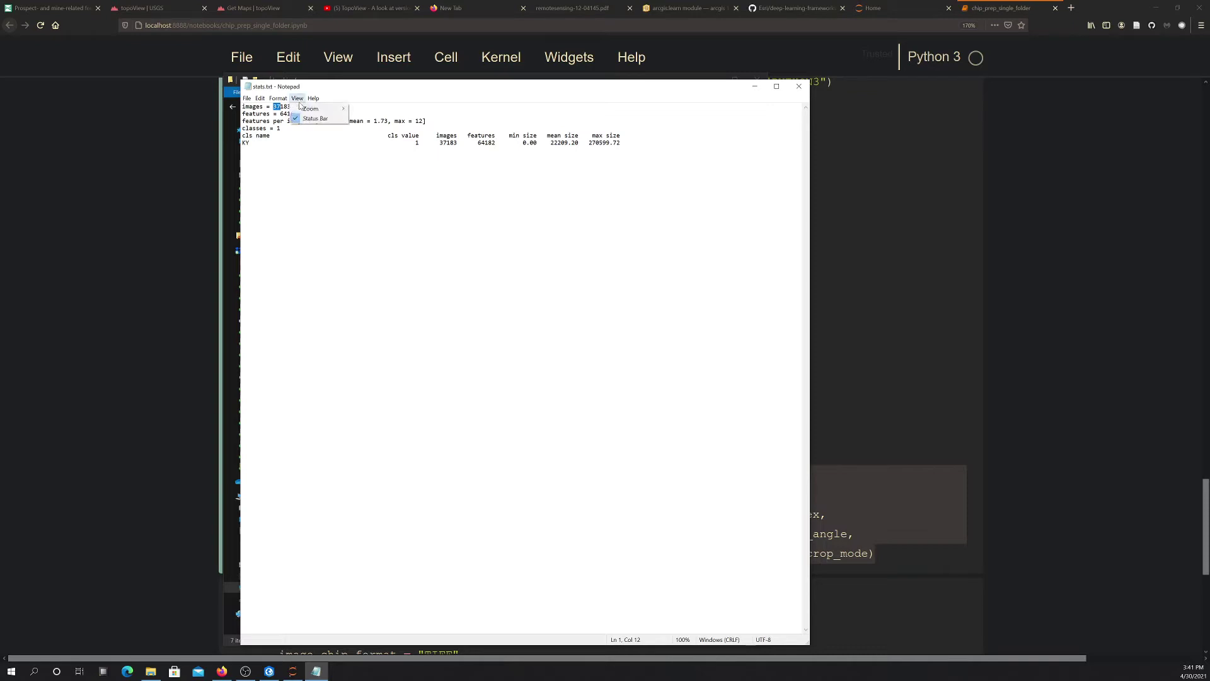
click(377, 105)
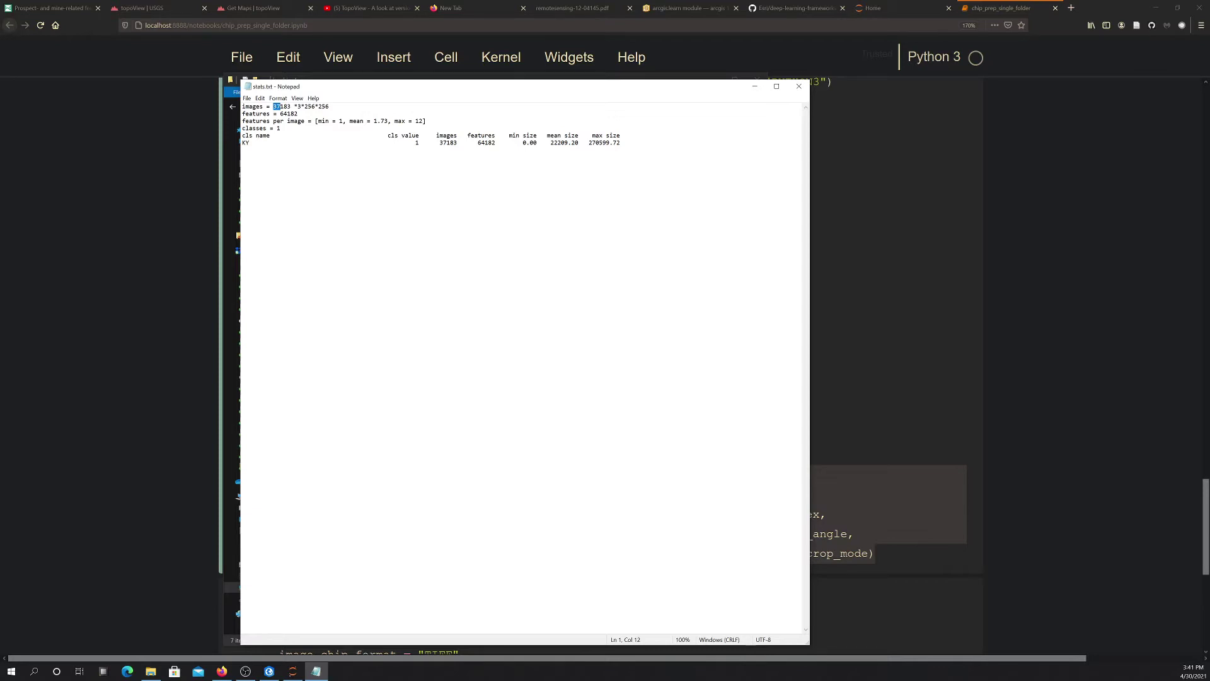
drag(277, 114, 298, 114)
click(299, 114)
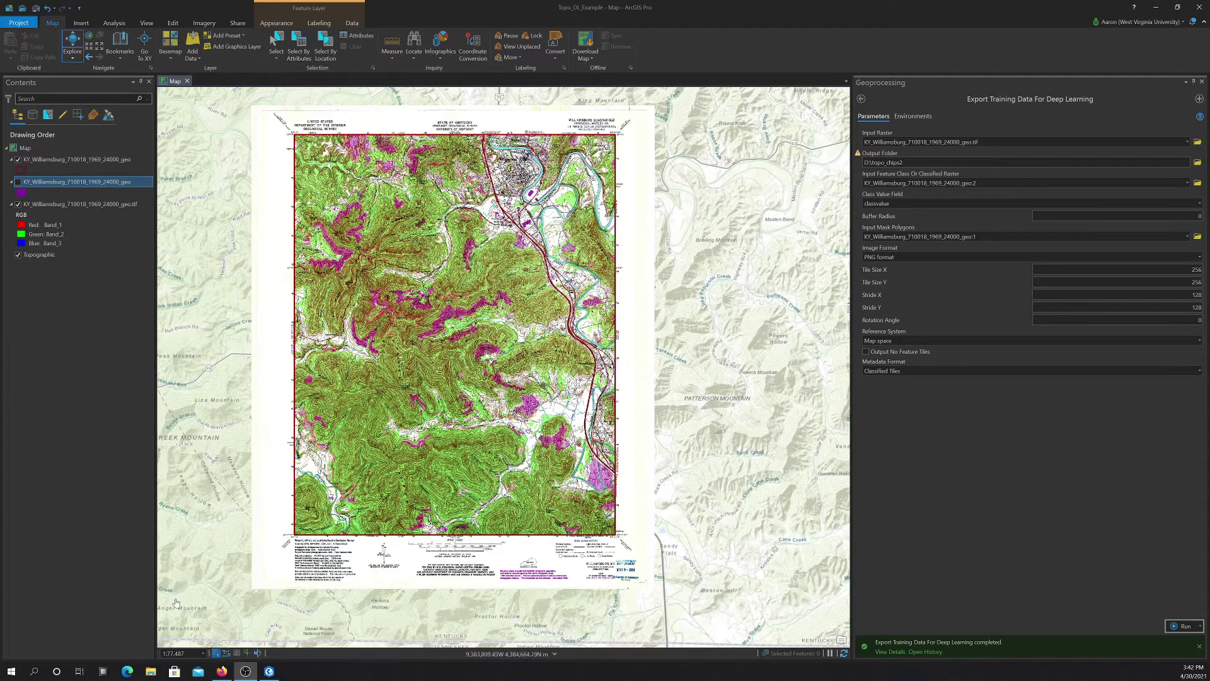
Switch to the arcgis.learn module documentation in Firefox and open the UnetClassifier reference under Pixel Classification Models
click(222, 671)
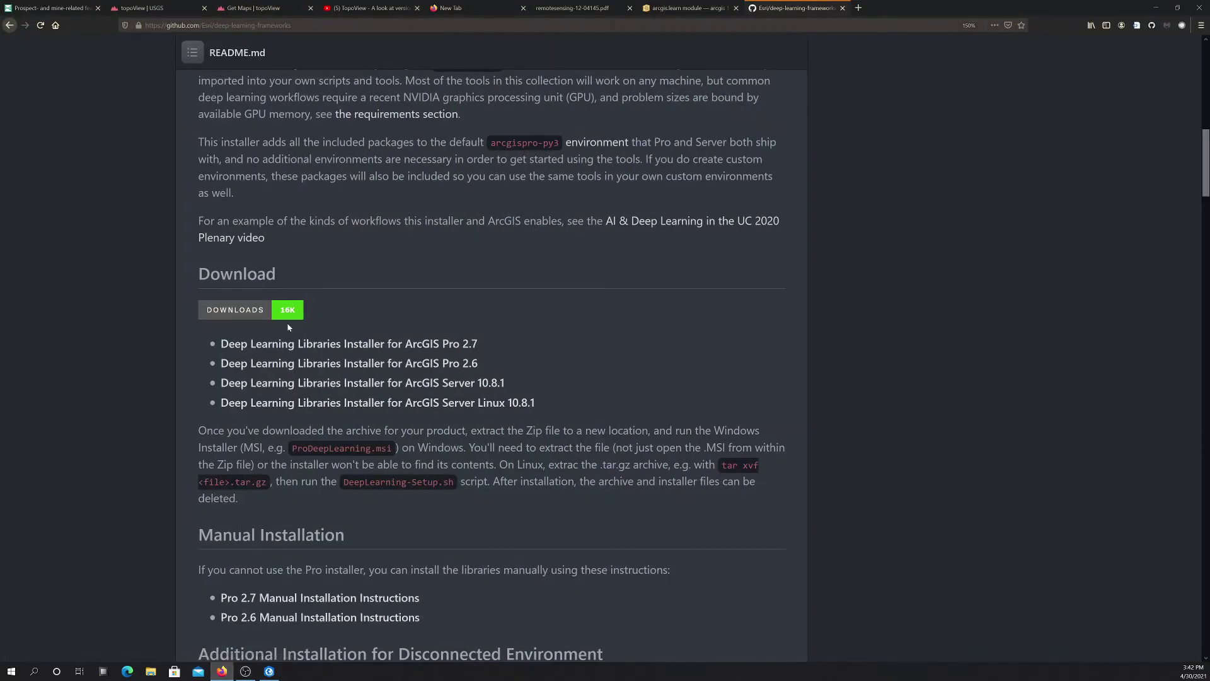
click(699, 6)
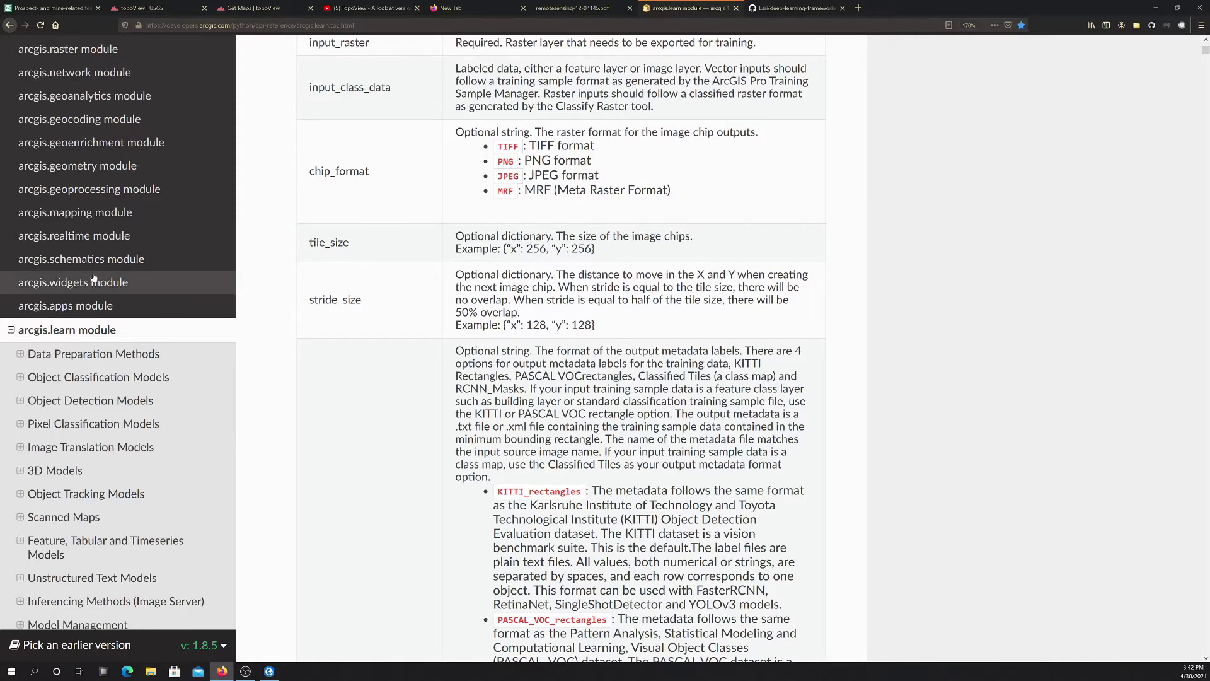
scroll(131, 348, down, 1)
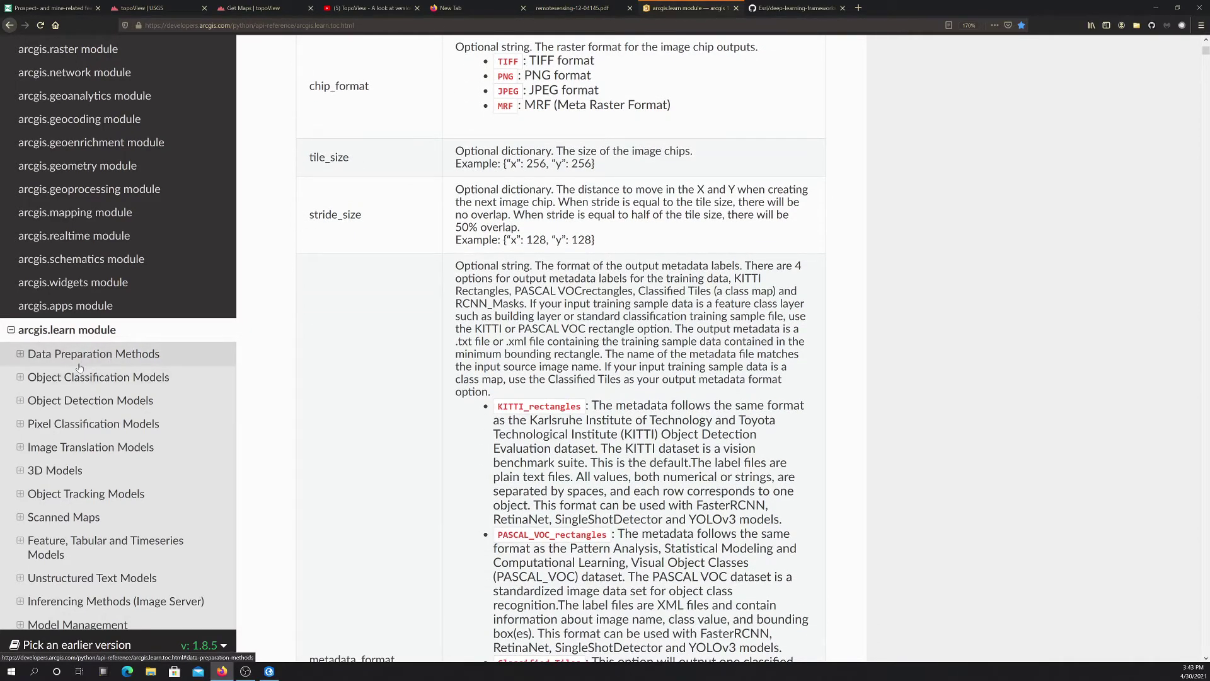
click(20, 377)
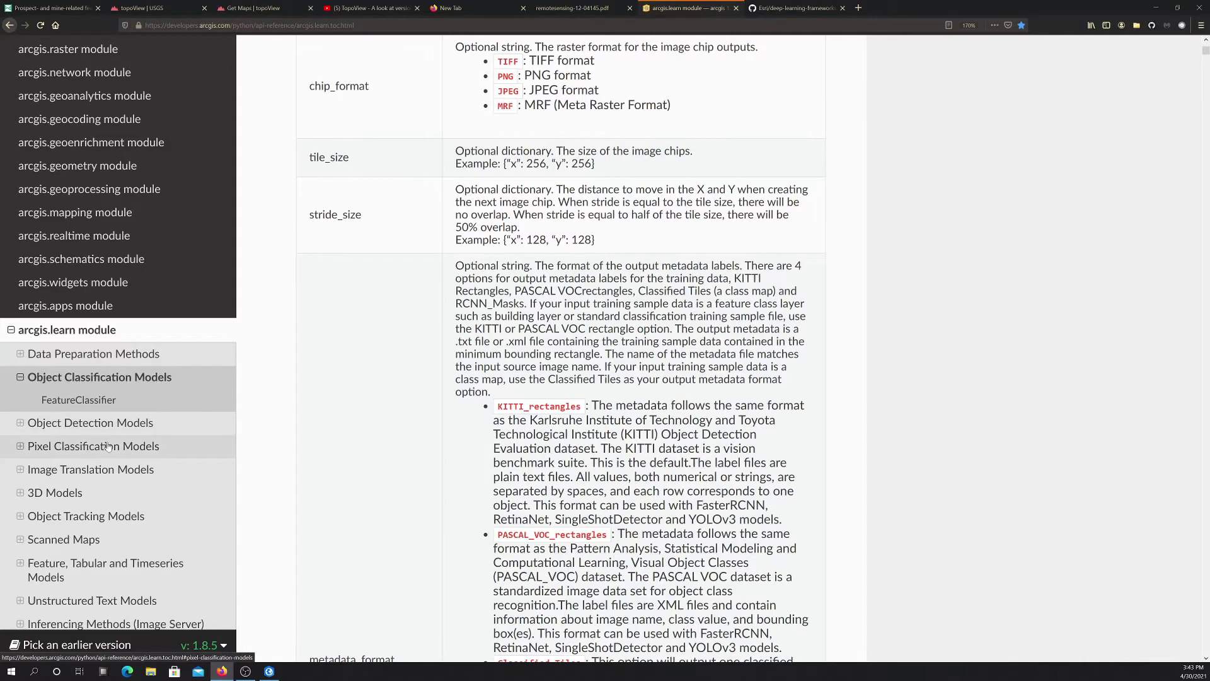
click(20, 446)
scroll(98, 393, down, 3)
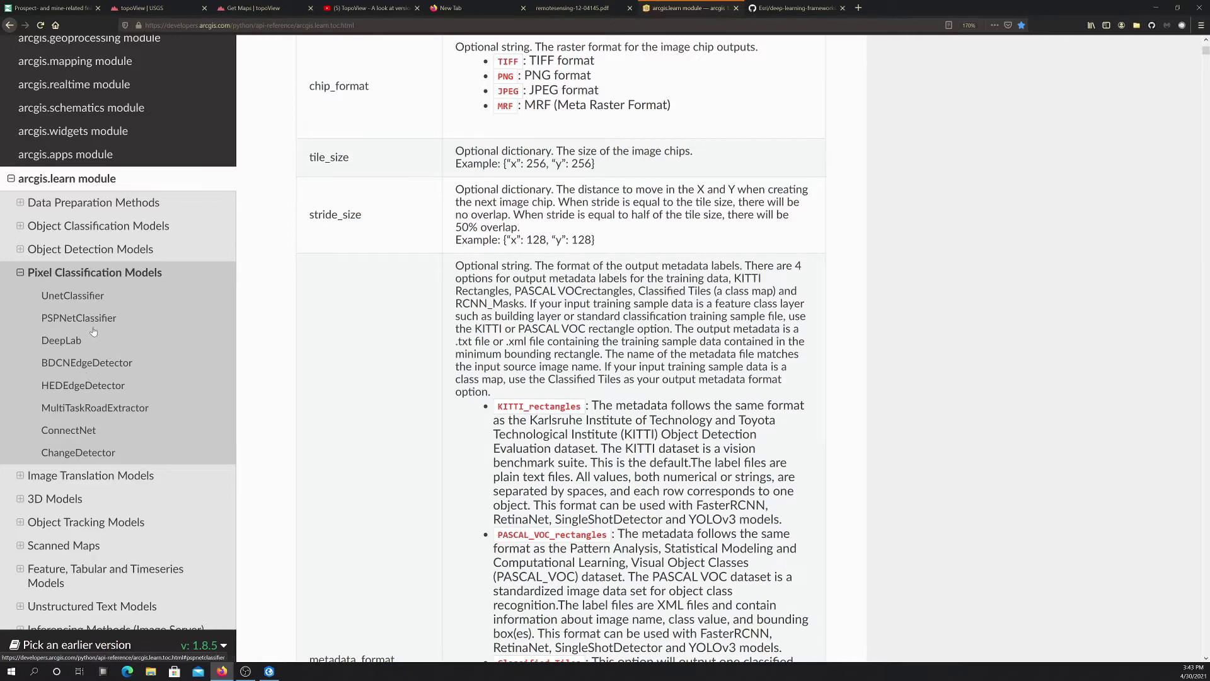
click(68, 298)
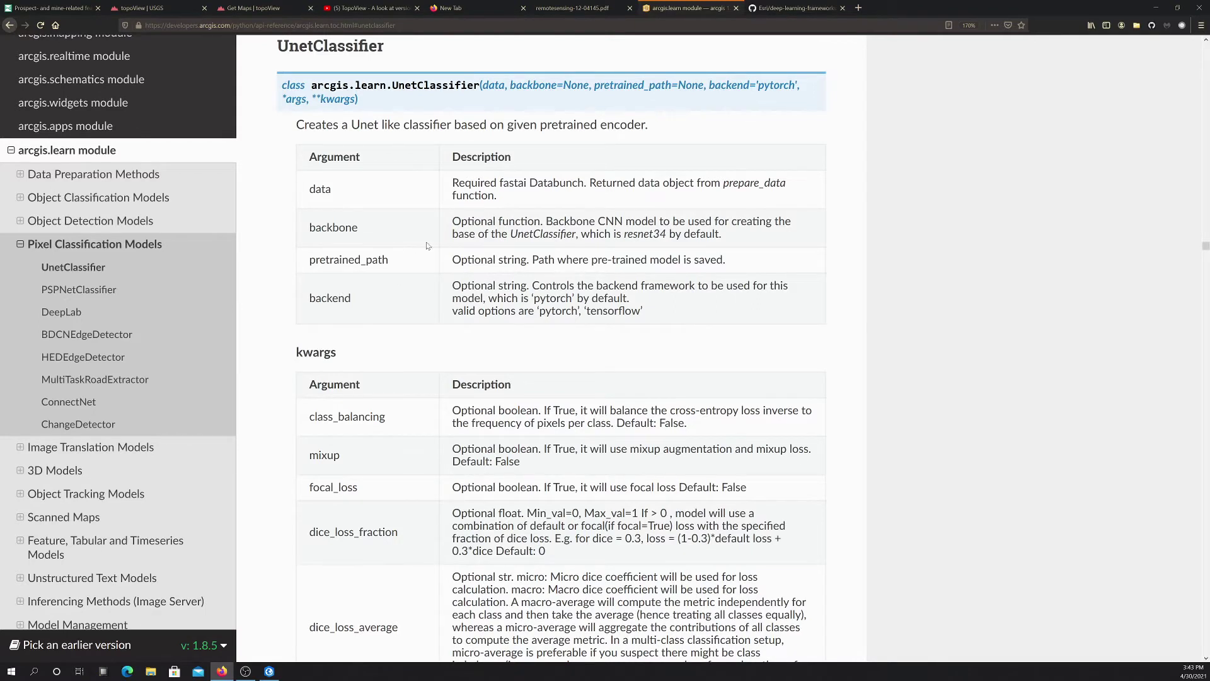
Examine the UnetClassifier arguments data, backbone, pretrained_path and backend, along with its kwargs table
scroll(379, 267, down, 2)
scroll(379, 267, down, 3)
scroll(384, 267, up, 5)
drag(309, 189, 368, 232)
click(308, 264)
drag(319, 260, 373, 261)
click(395, 292)
drag(308, 299, 376, 300)
scroll(376, 300, down, 3)
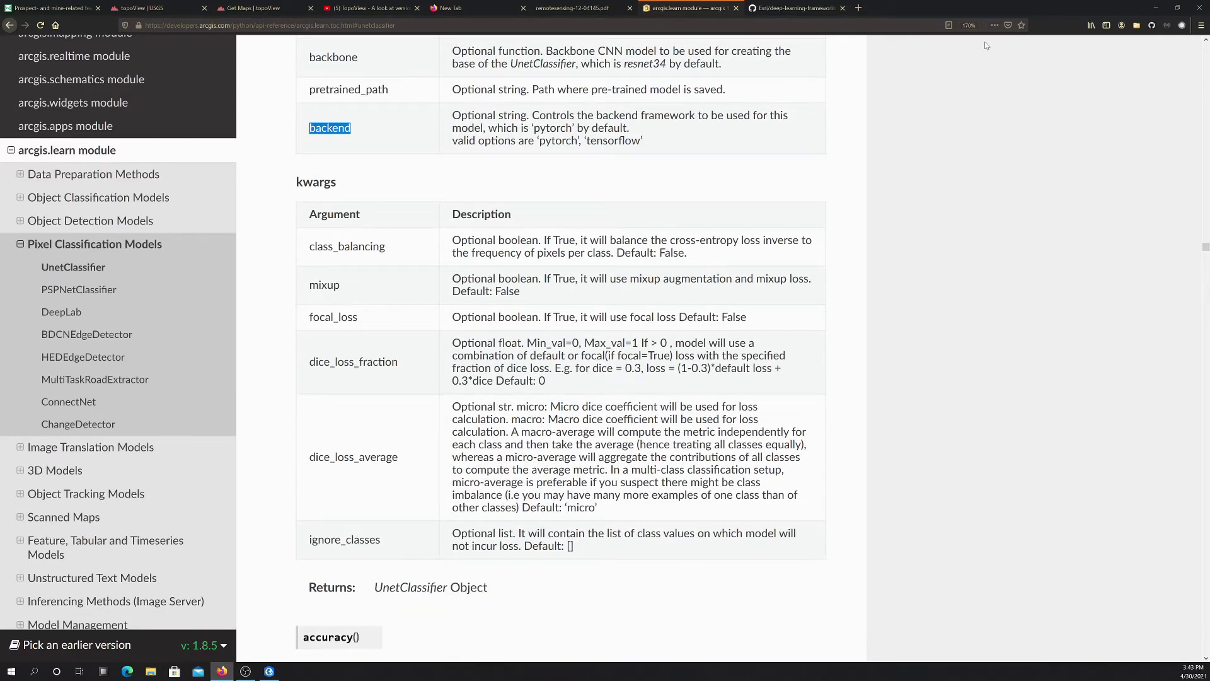
Switch to ArcGIS Pro and open the Train Deep Learning Model tool from the Image Analyst deep learning tools
click(1155, 7)
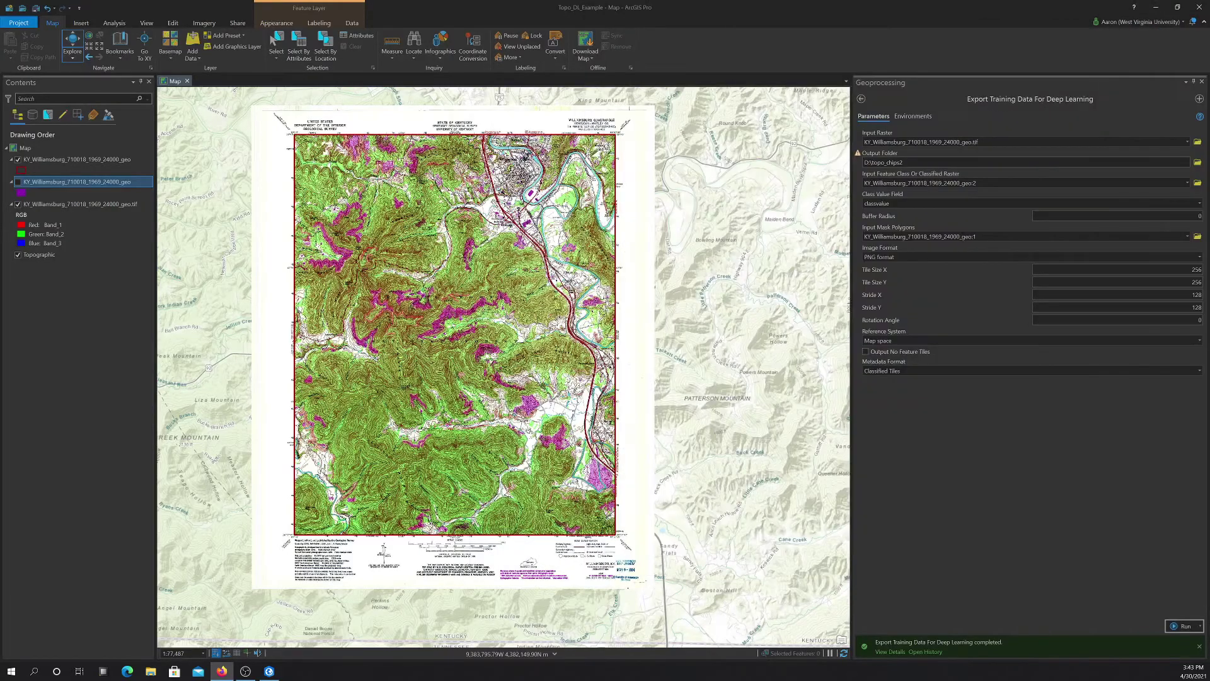
click(861, 99)
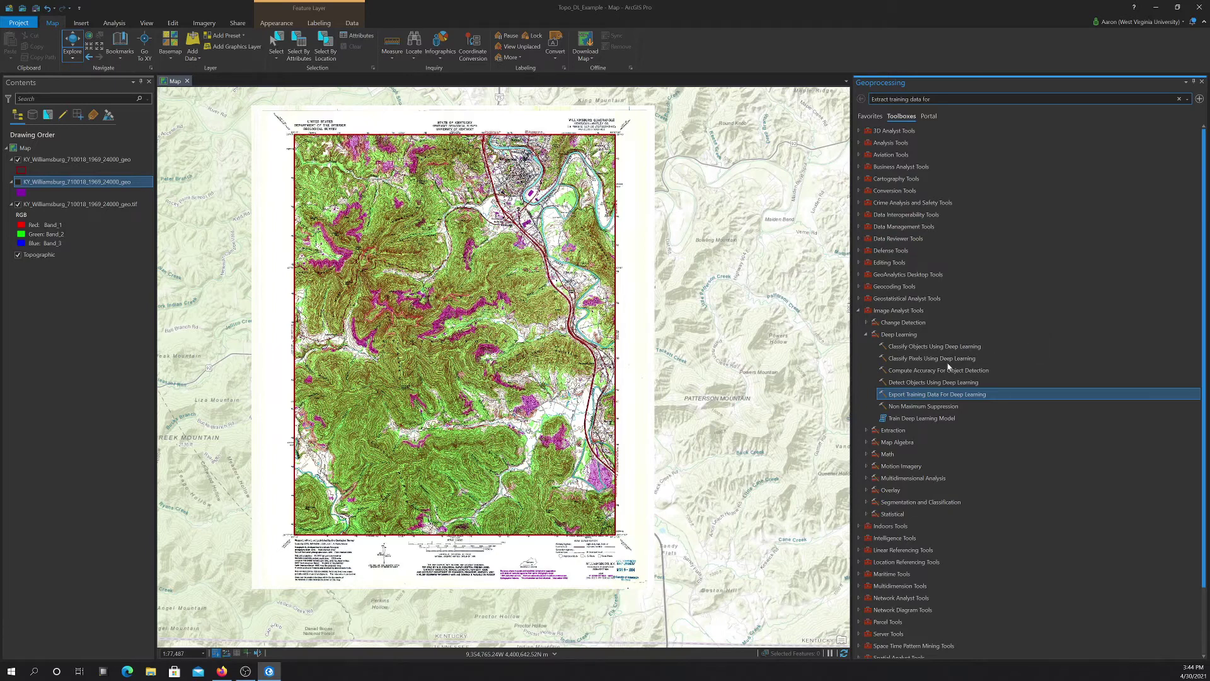
click(924, 416)
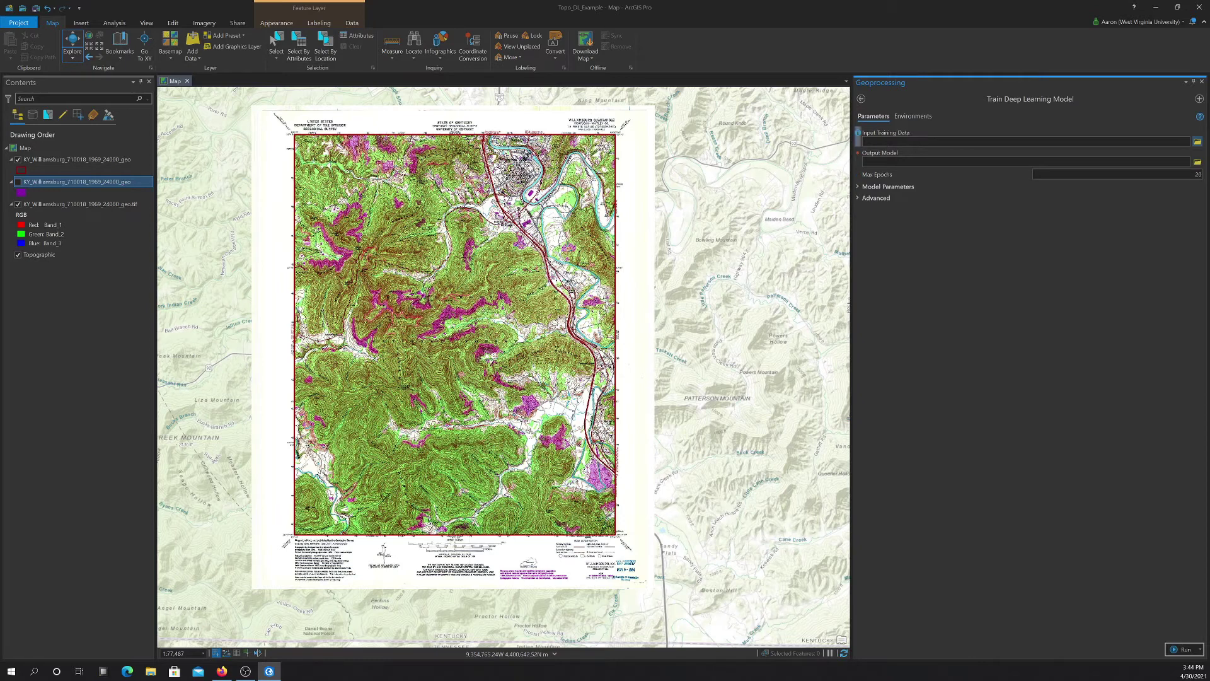
click(1197, 142)
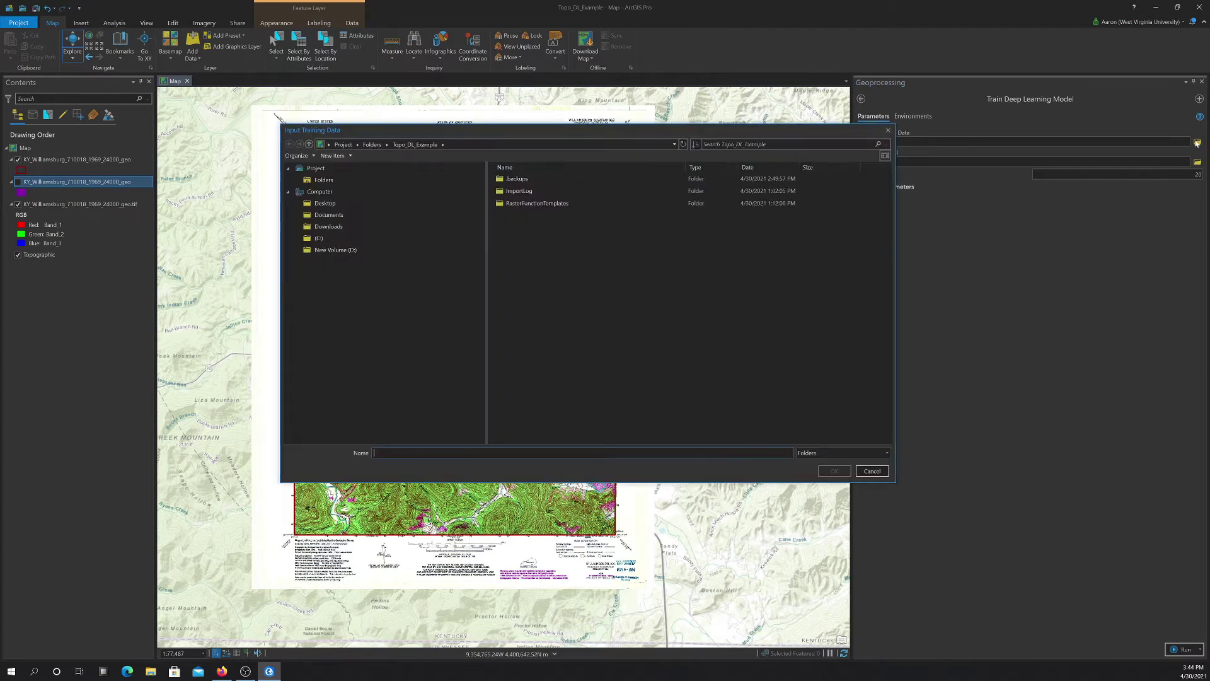
click(325, 251)
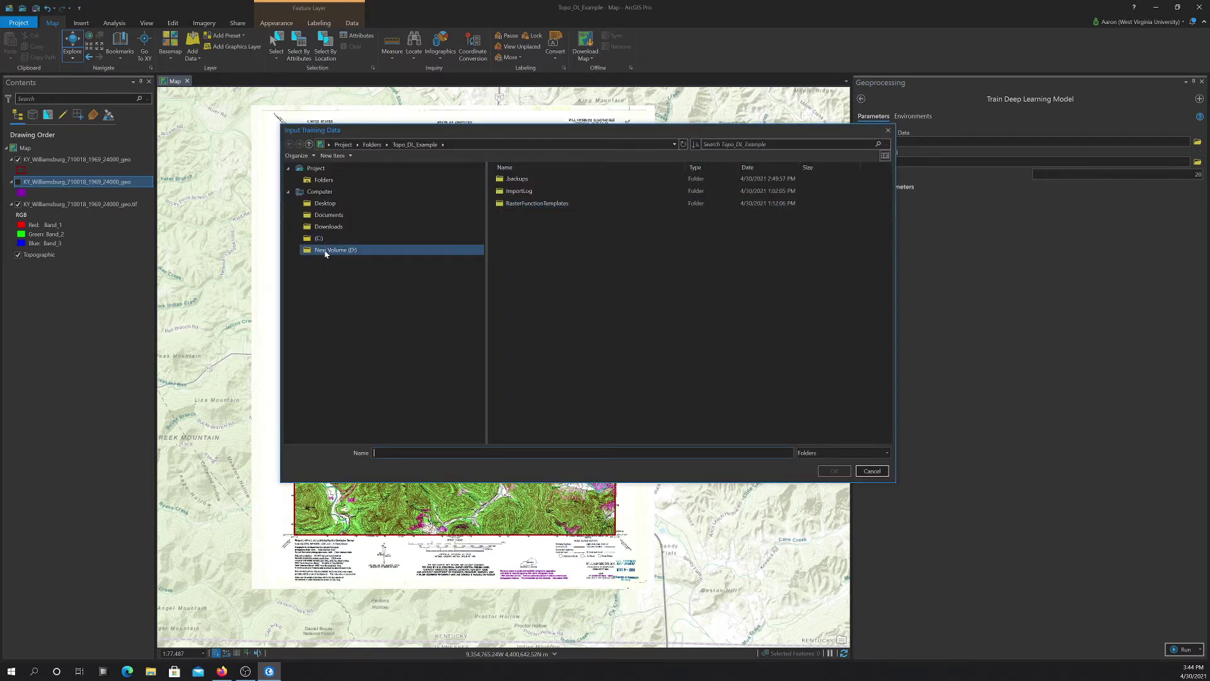
click(320, 239)
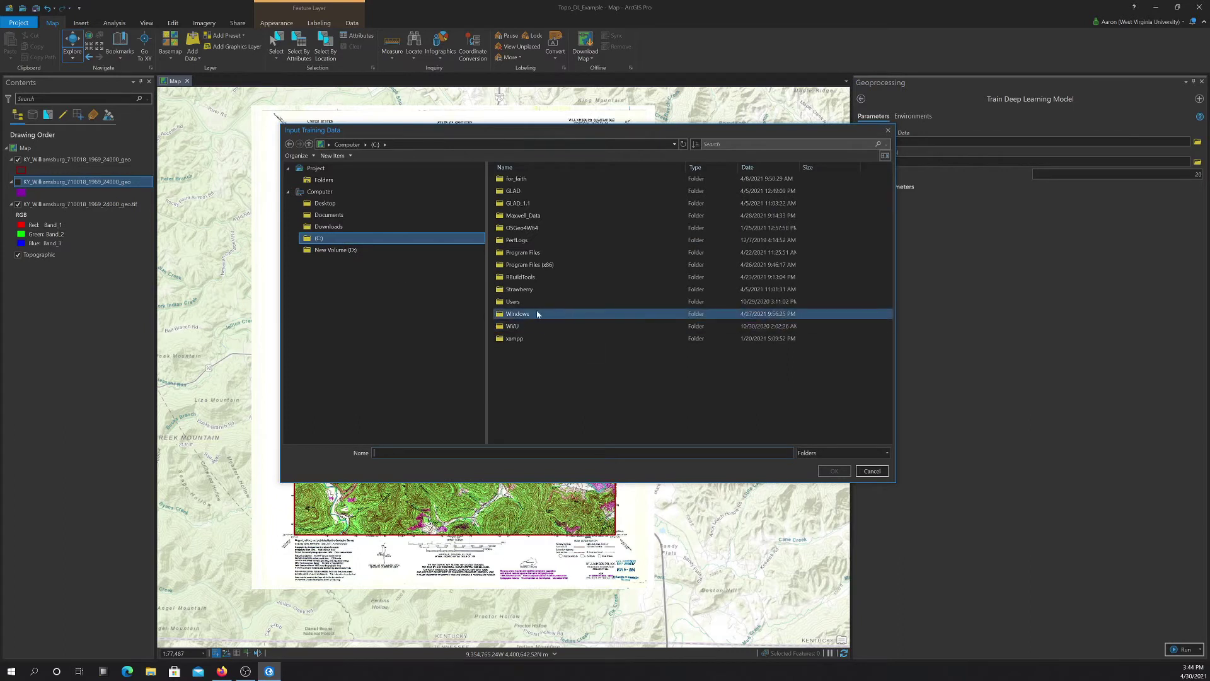
double_click(516, 214)
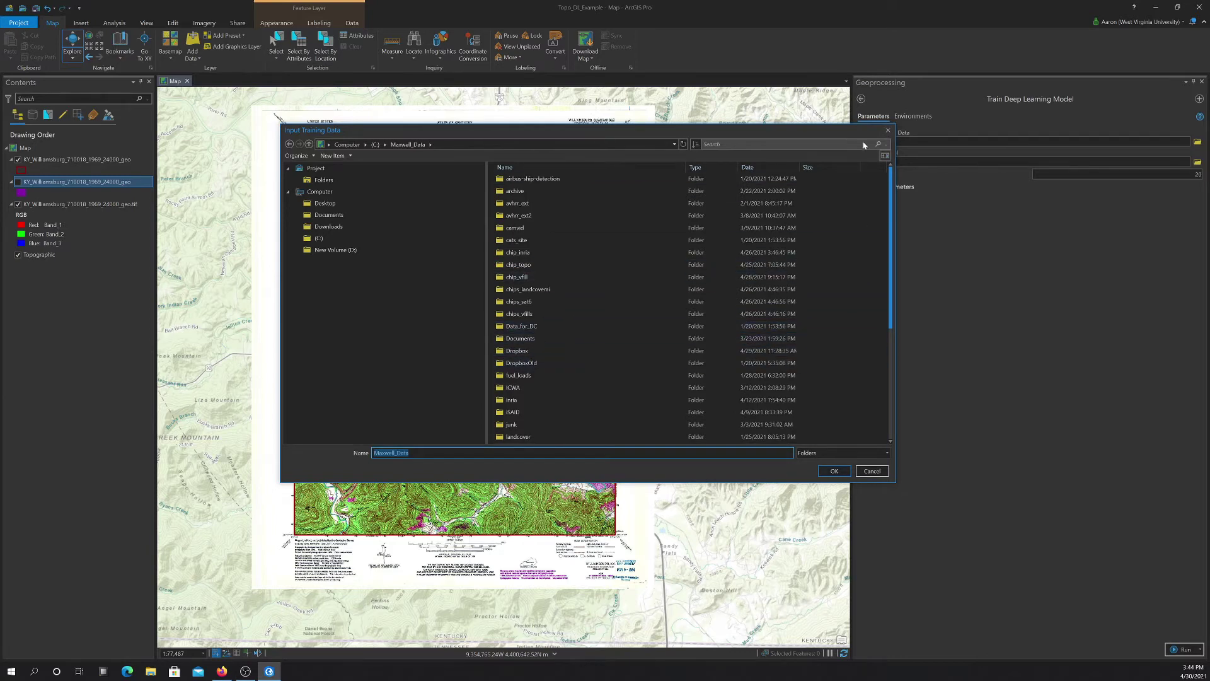
click(888, 130)
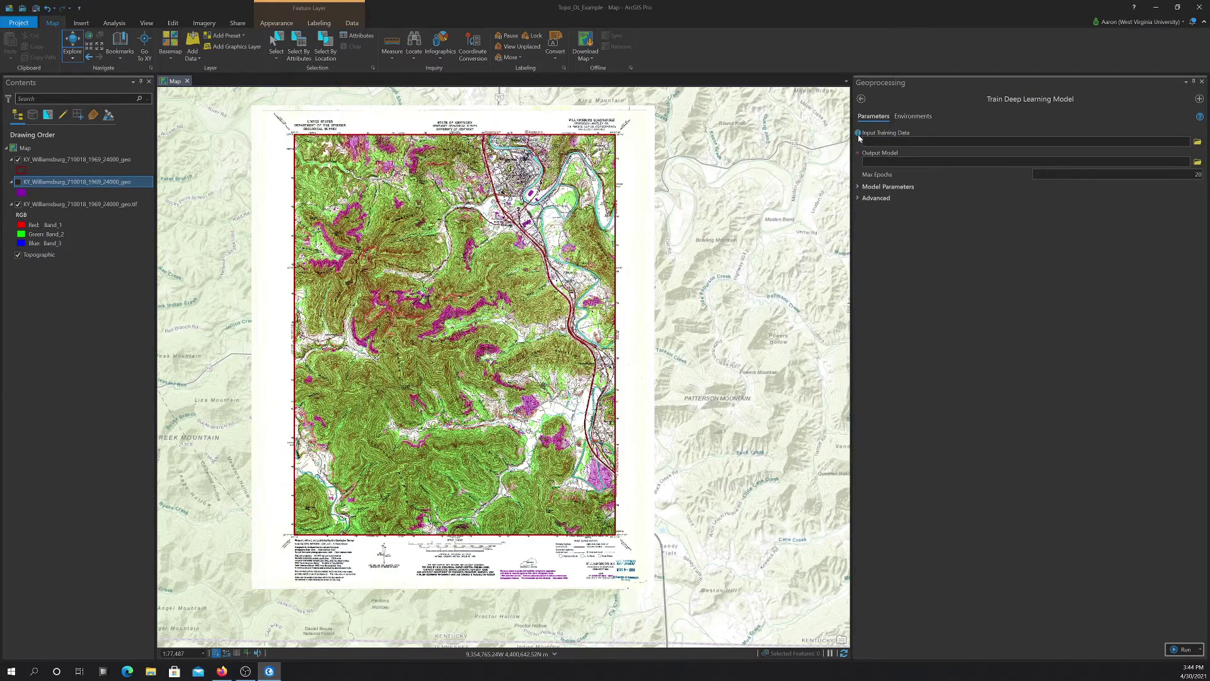
Read the help note for the Input Training Data parameter and close it
mouse_move(859, 138)
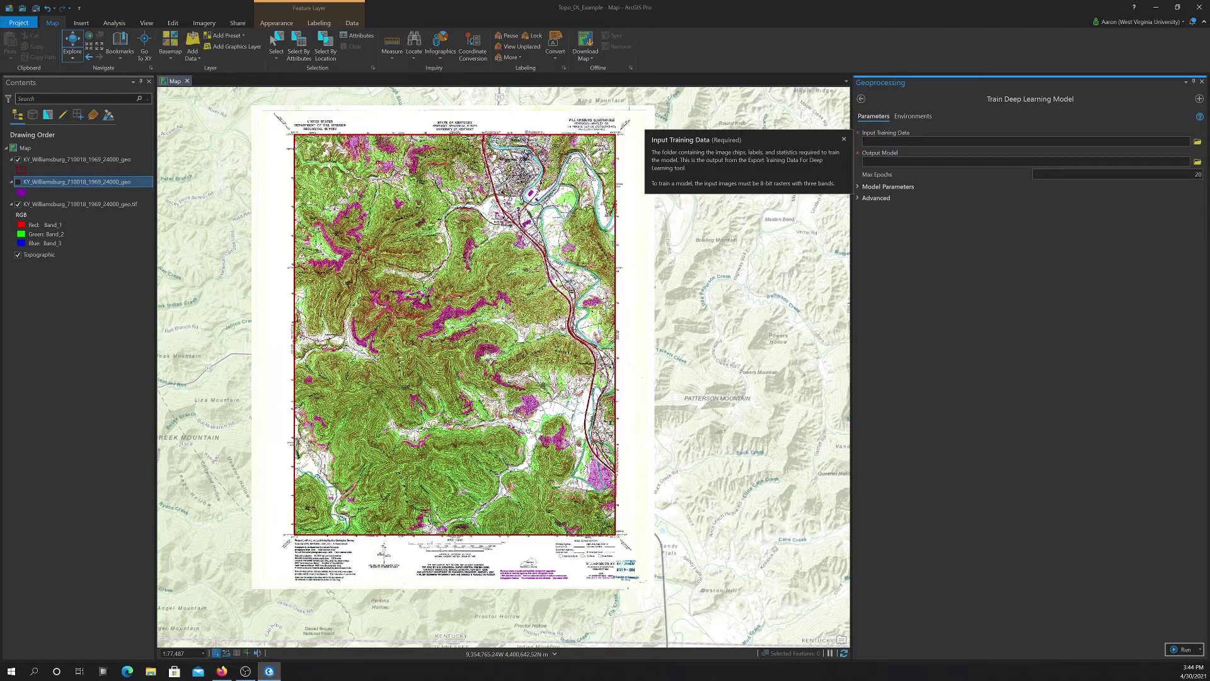
mouse_move(678, 184)
mouse_down()
mouse_move(824, 183)
mouse_move(681, 184)
mouse_up()
click(844, 139)
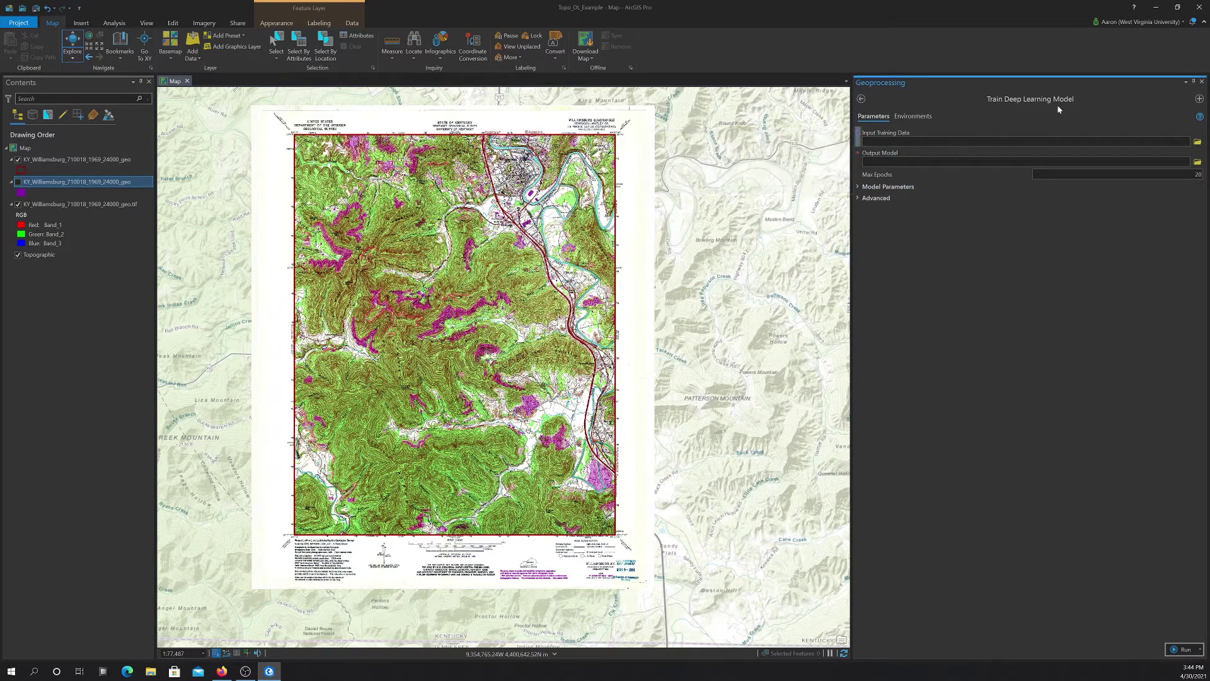
Set the input training data to the ky_chips4 folder inside topo_data/topo_dl_data/topo_dl_data/processing on the C drive
click(1197, 142)
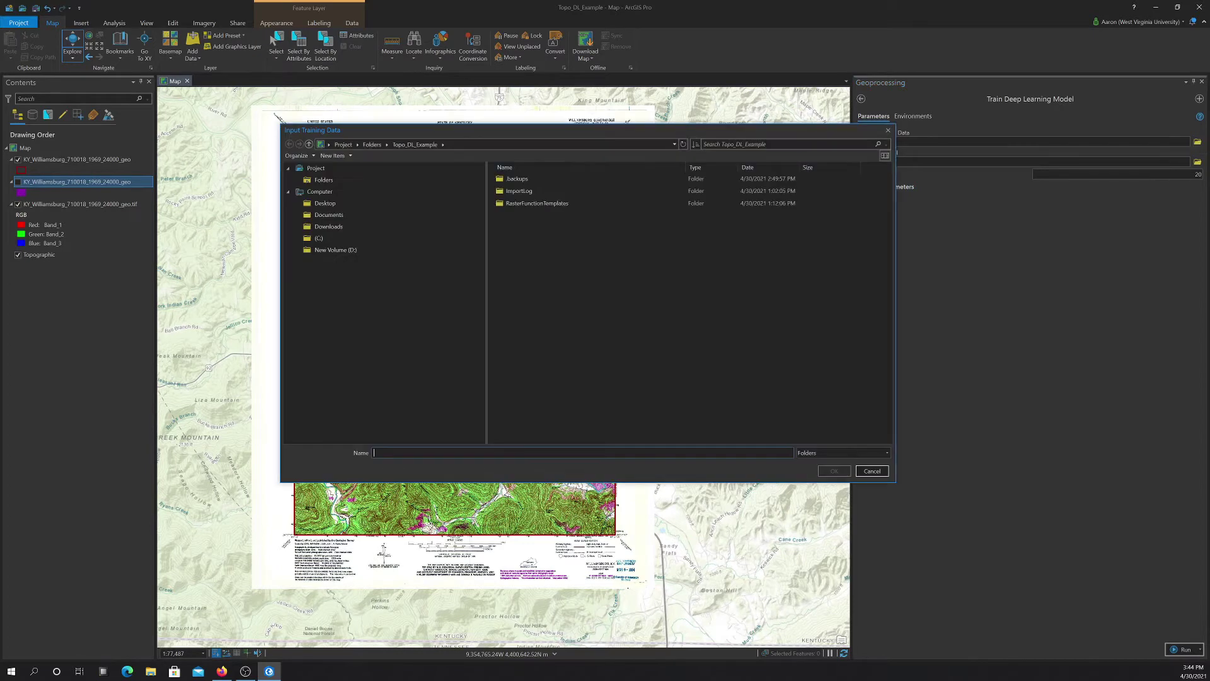
click(346, 250)
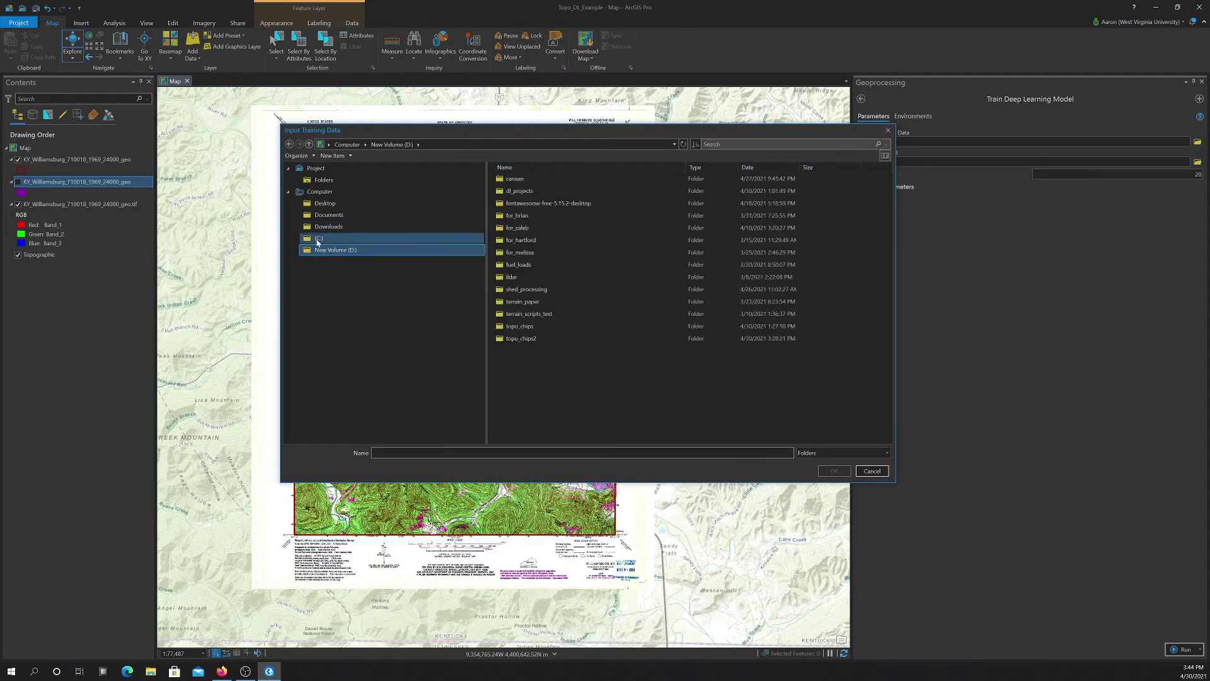
click(366, 237)
double_click(517, 216)
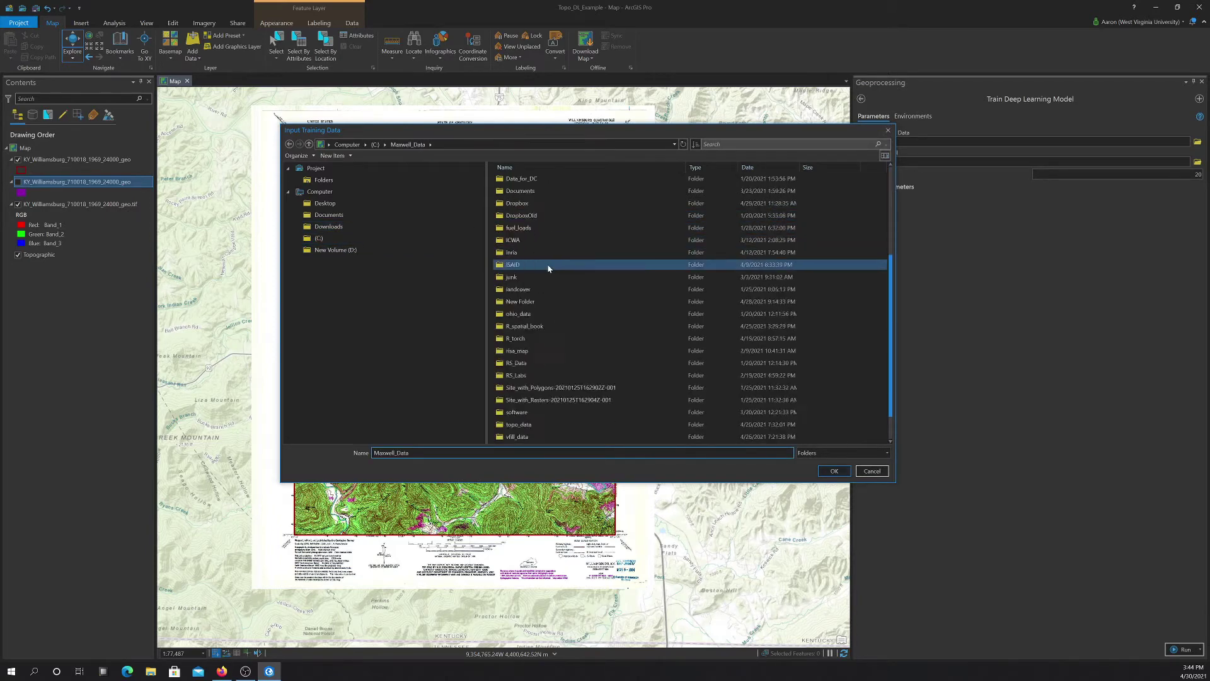
scroll(546, 271, down, 2)
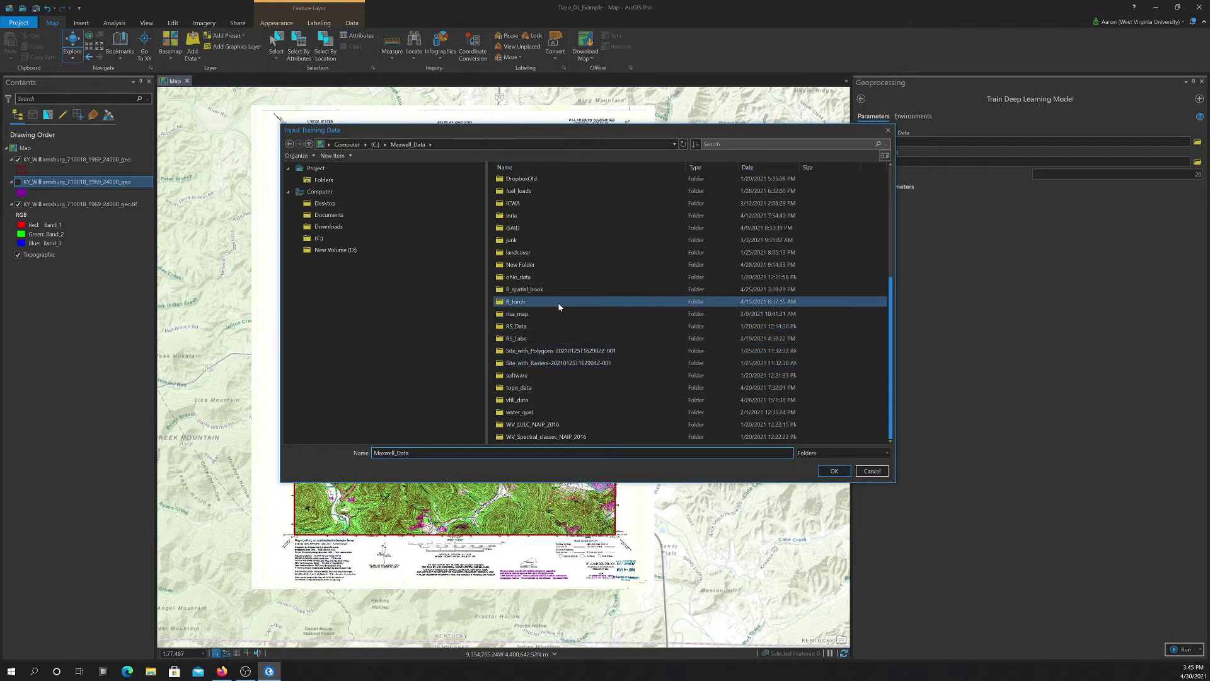
double_click(512, 388)
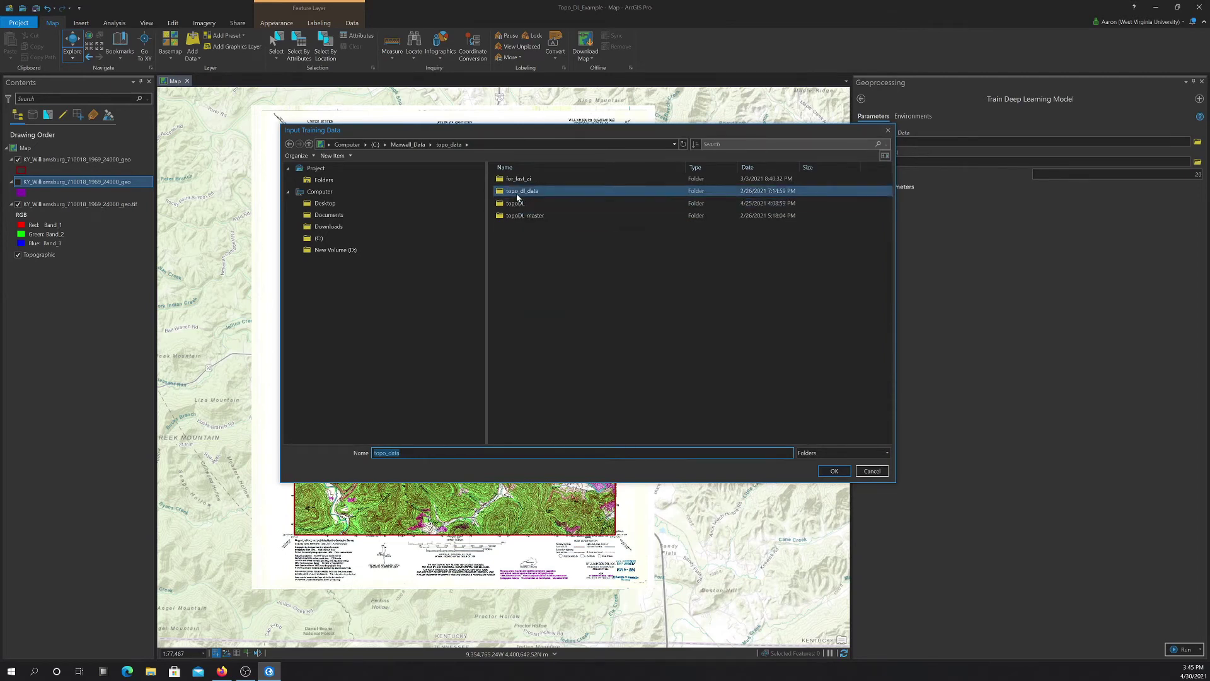
double_click(517, 192)
double_click(522, 180)
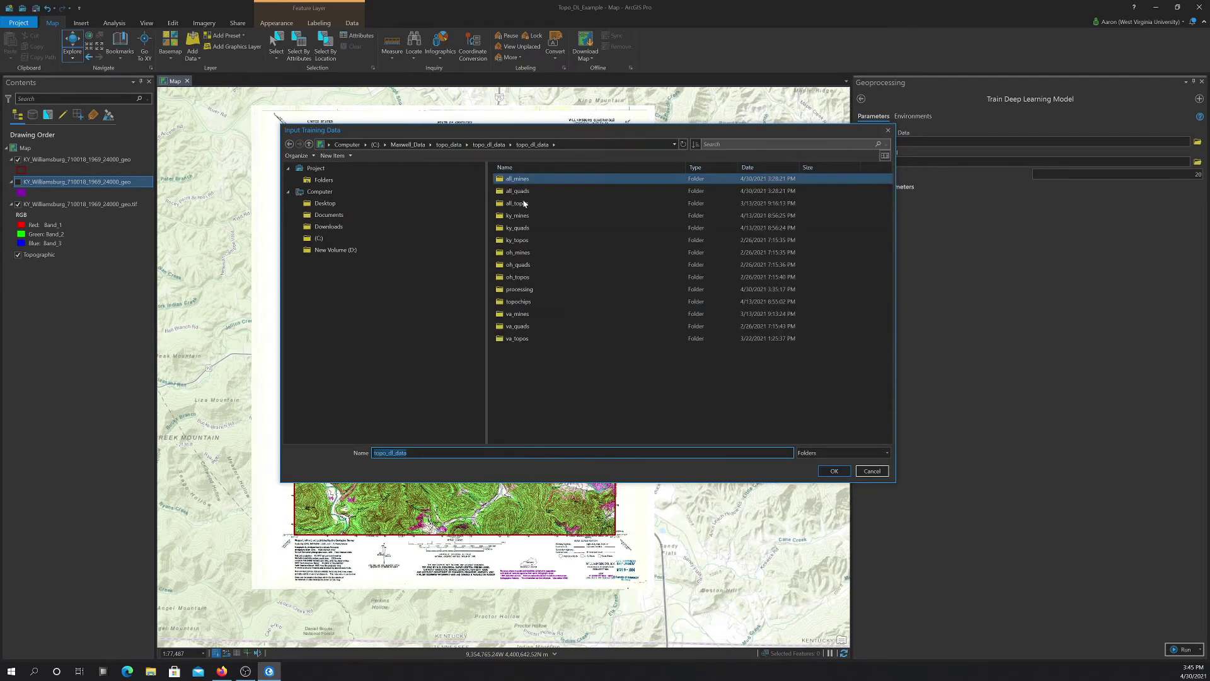
double_click(518, 292)
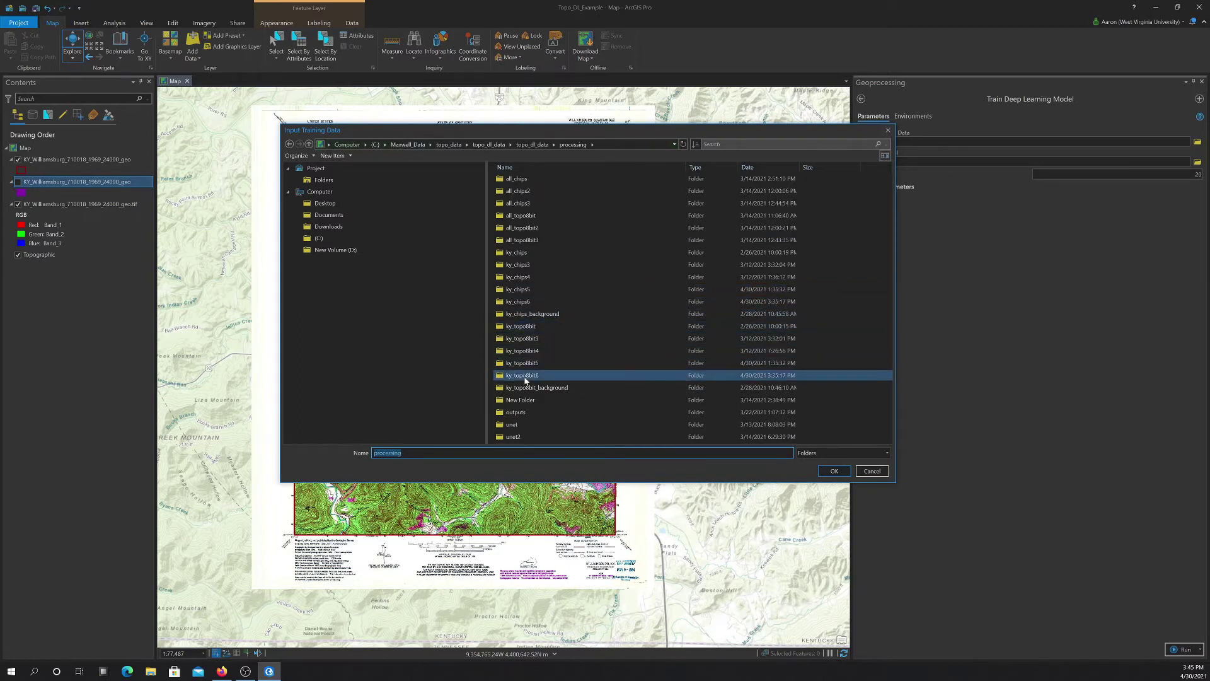
click(499, 352)
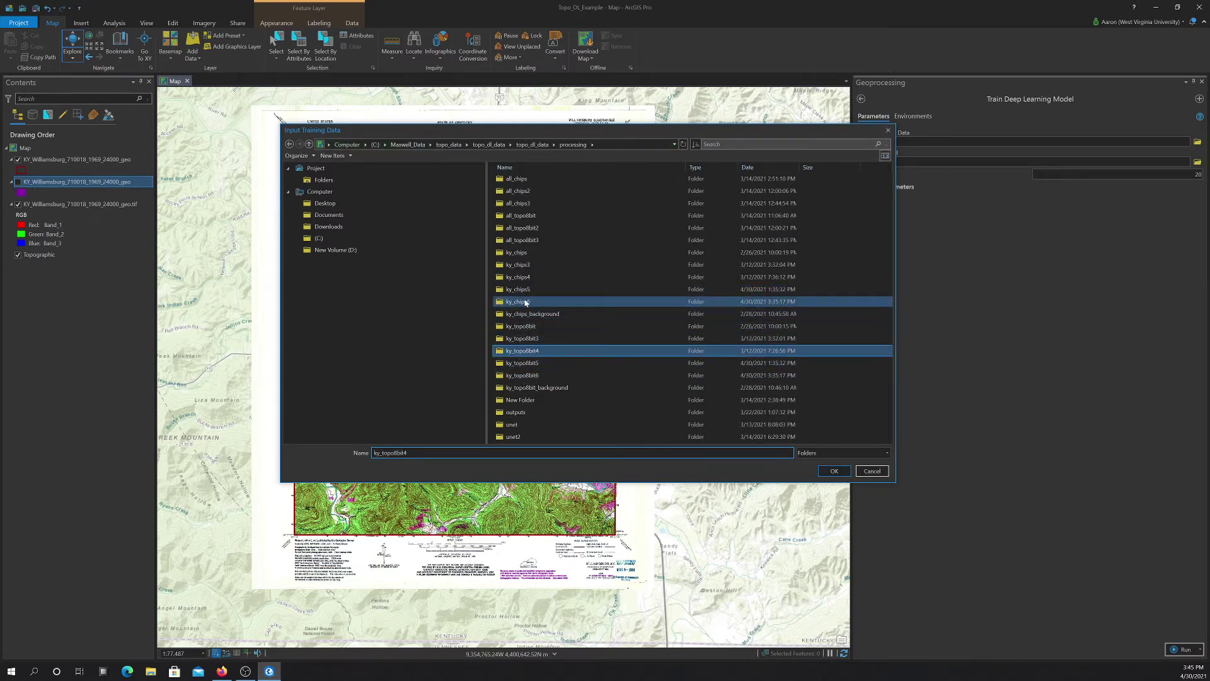
click(511, 279)
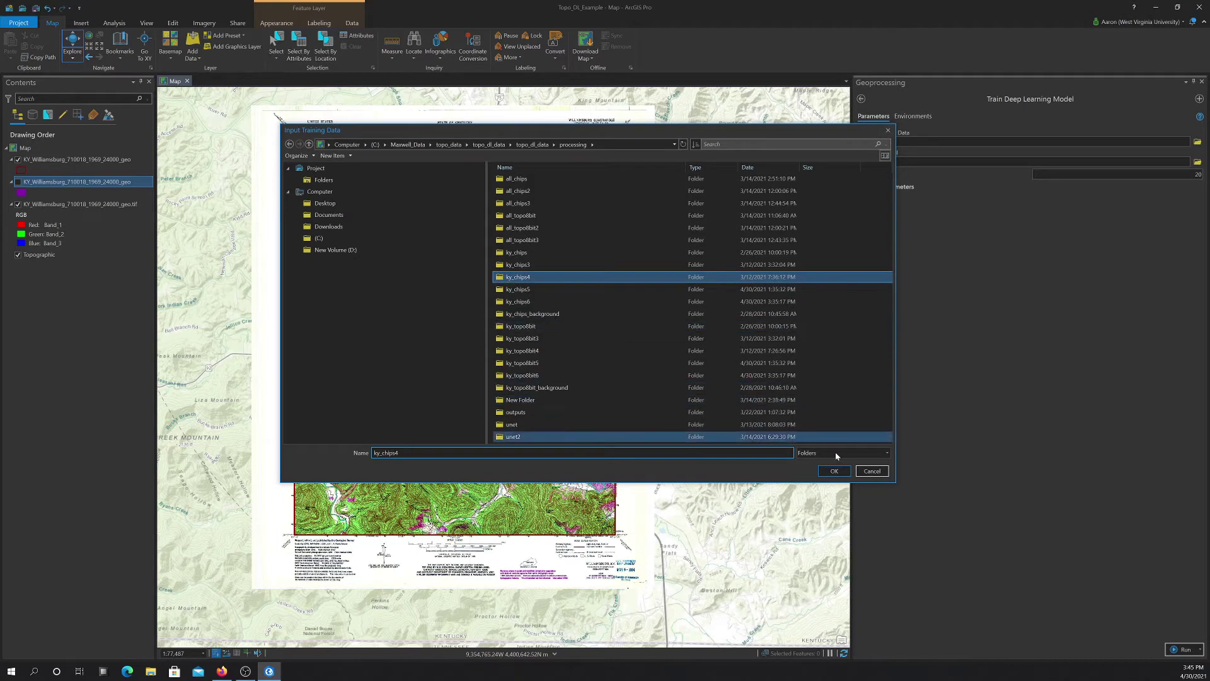
click(840, 471)
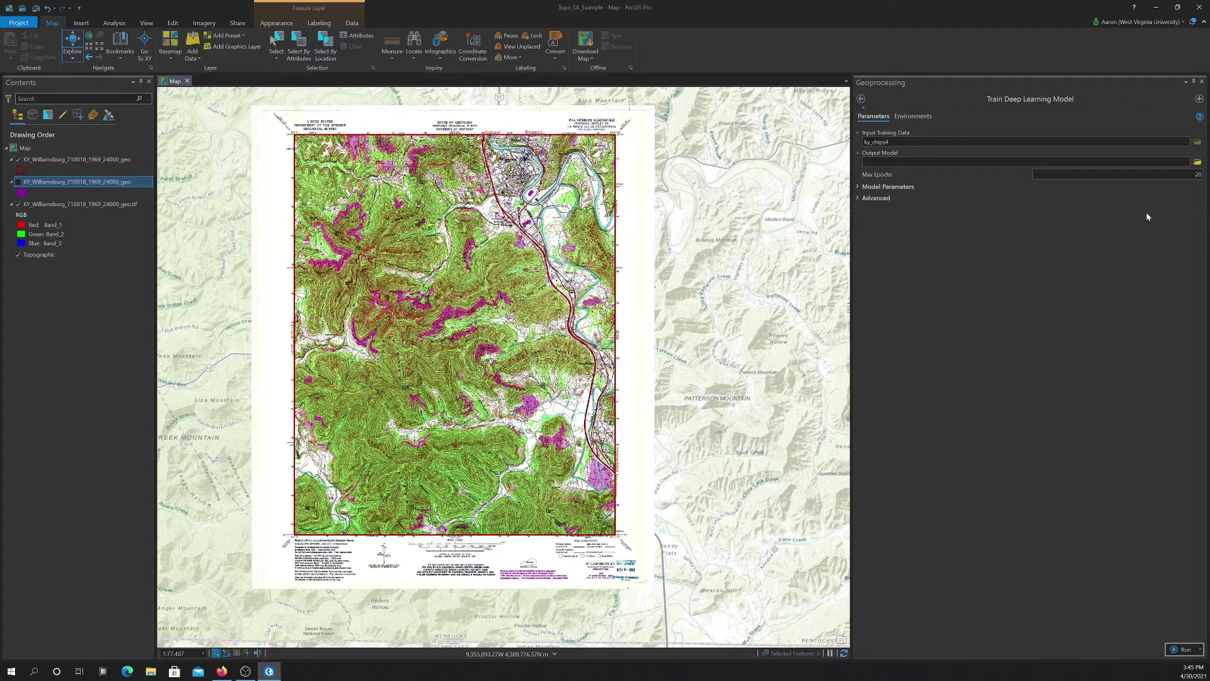
Expand the model and advanced parameters, choose U-Net - Pixel classification as the model type, and set the batch size to 12
click(859, 186)
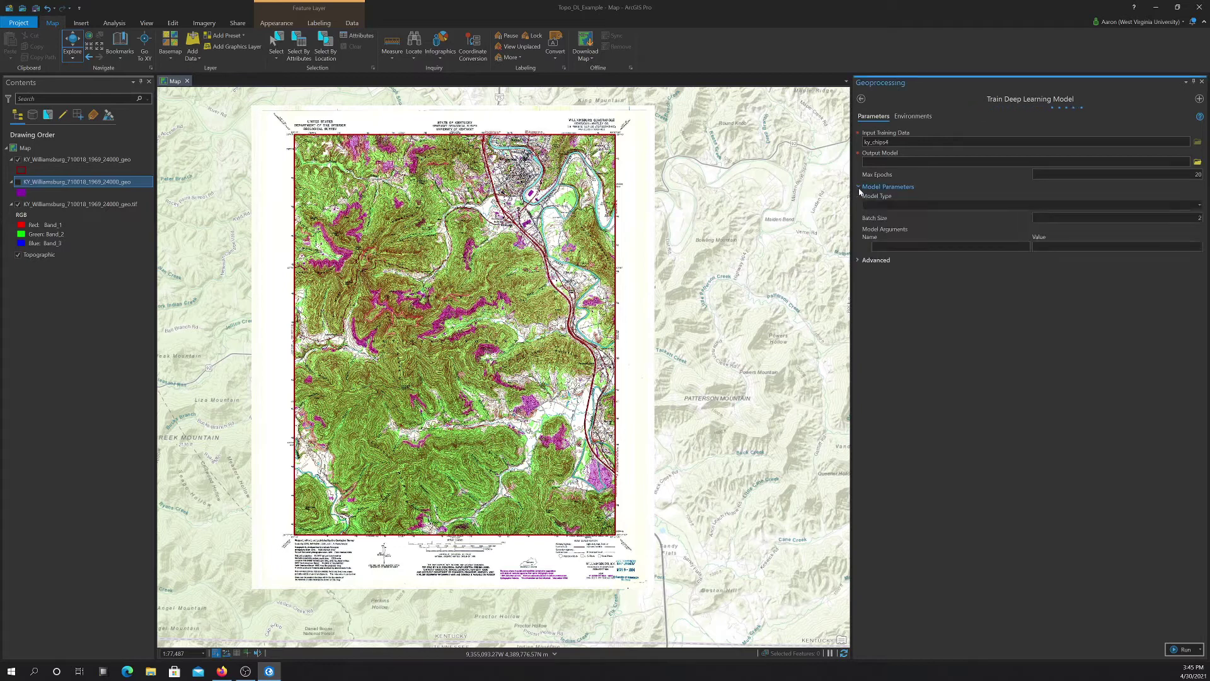
click(859, 260)
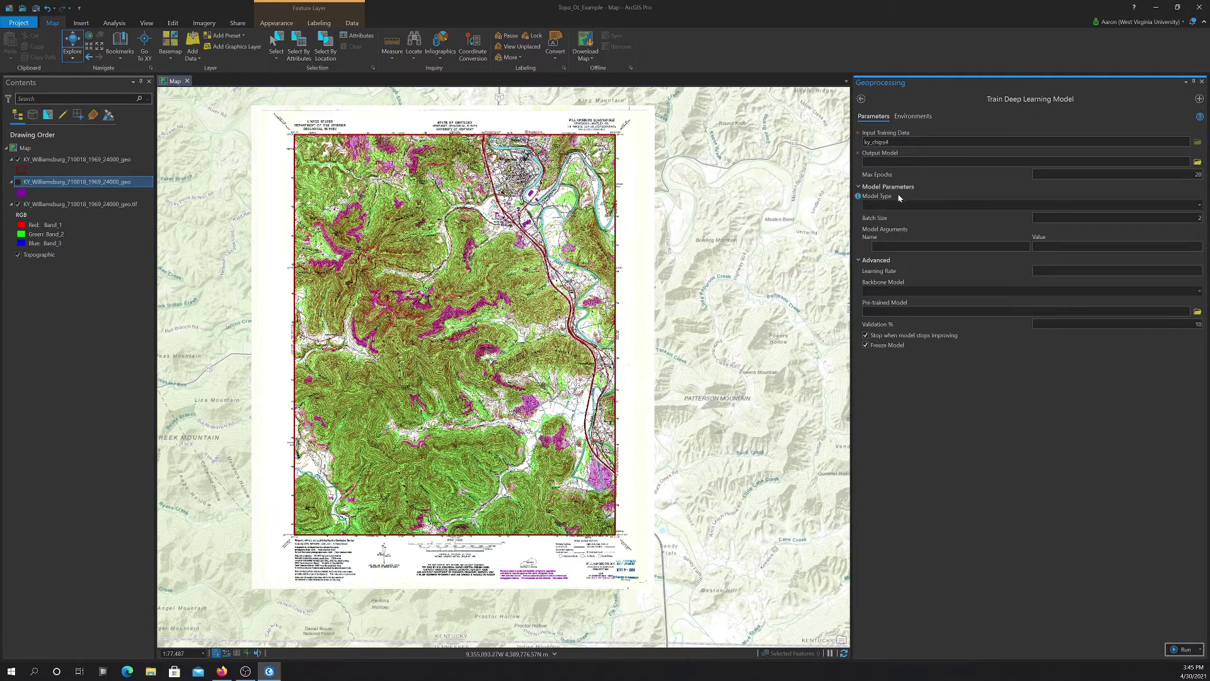
click(1200, 206)
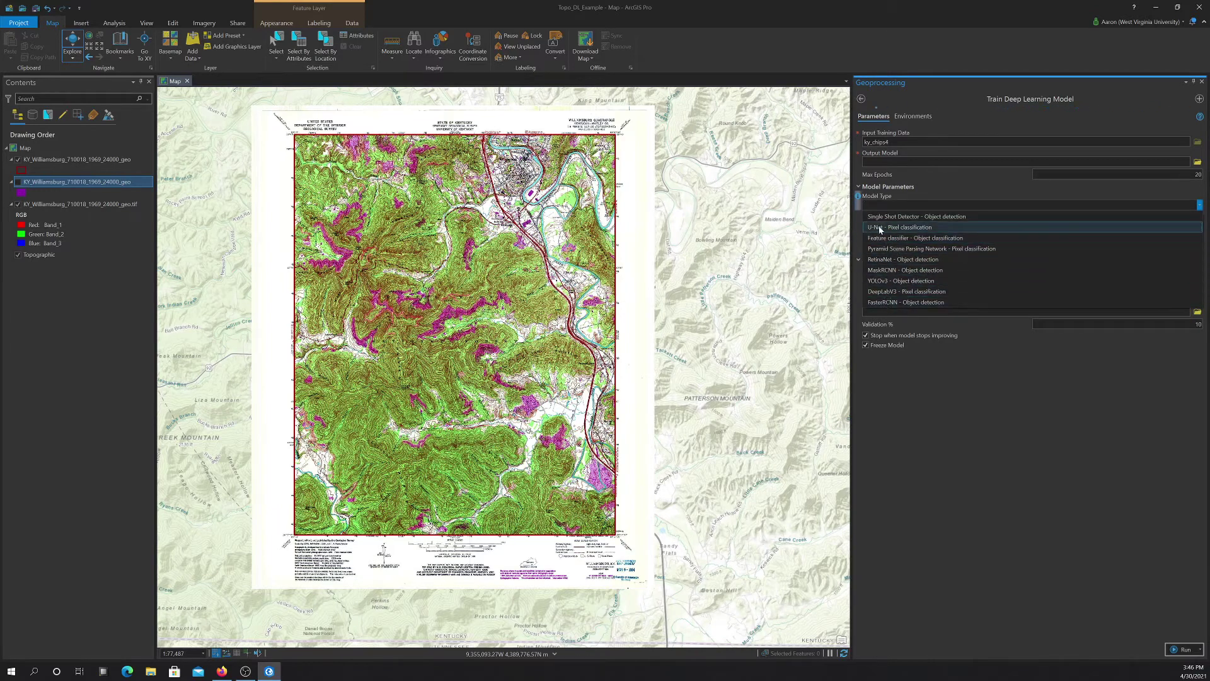
click(915, 228)
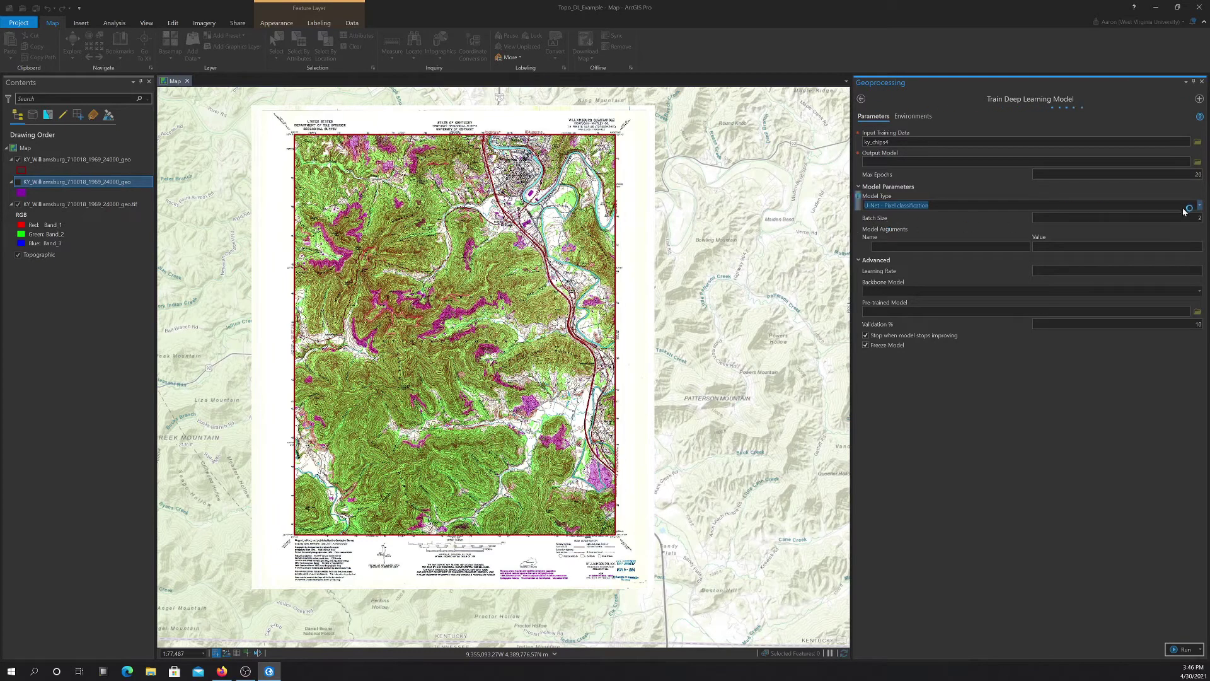
click(1198, 218)
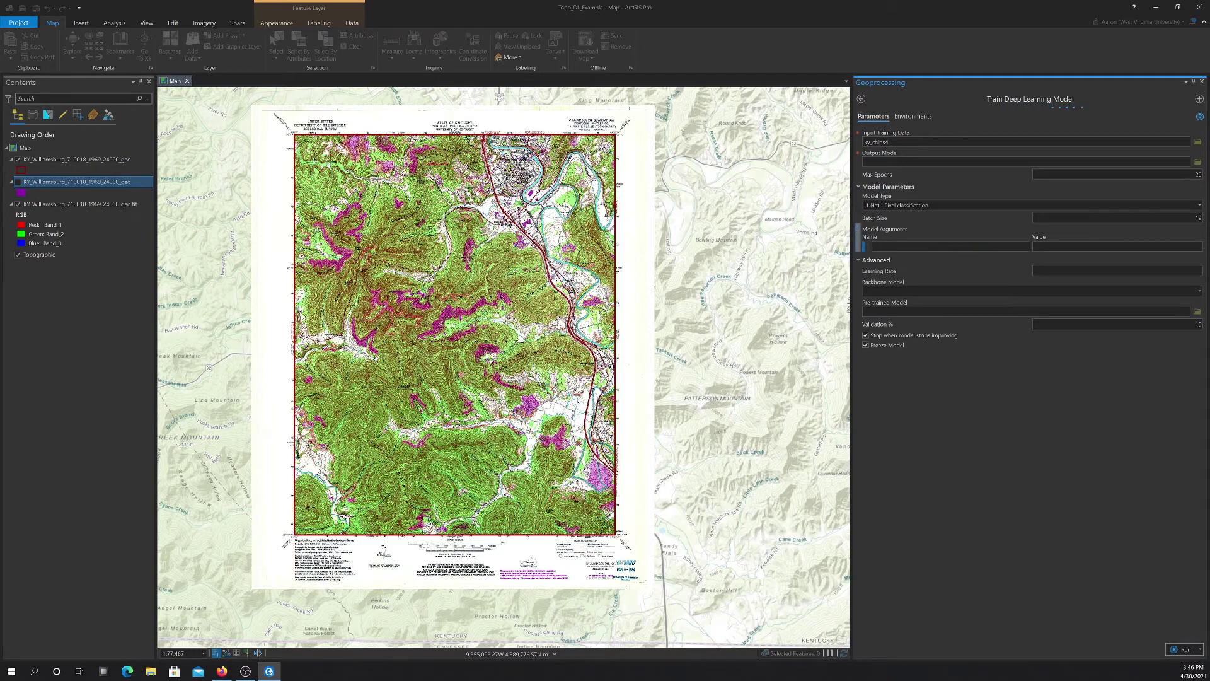
Switch to the arcgis.learn documentation in Firefox, review the UnetClassifier arguments and kwargs, and move the browser window out of the way
click(221, 671)
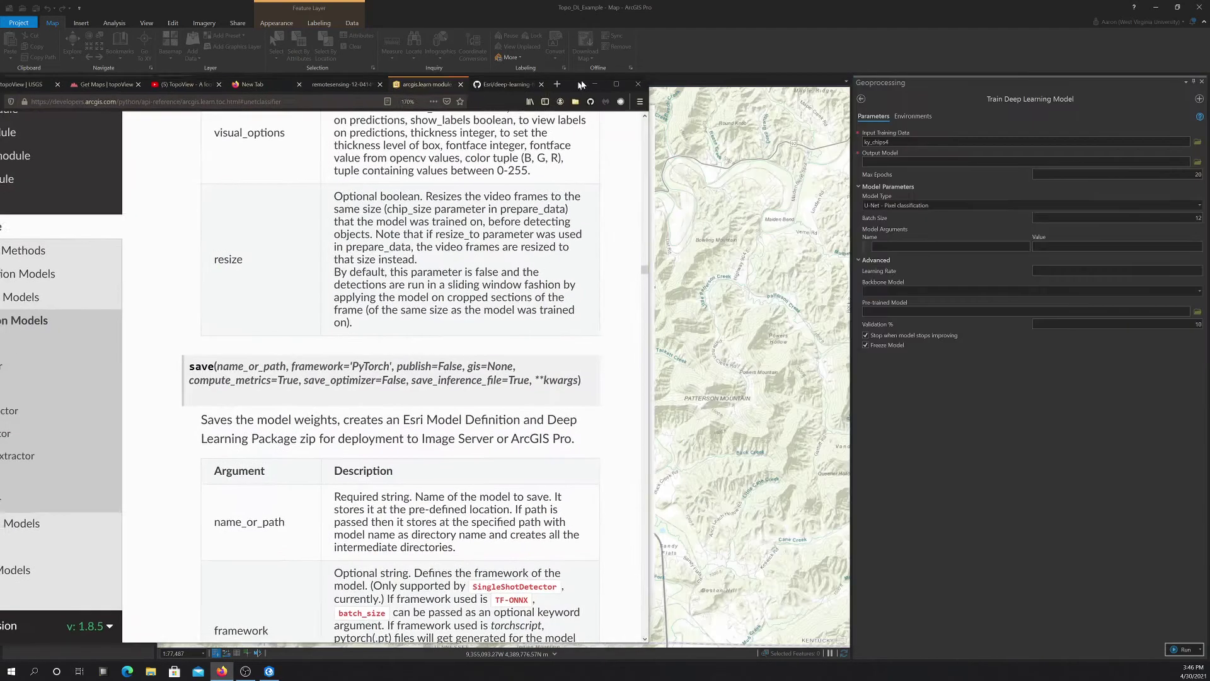
scroll(693, 151, up, 10)
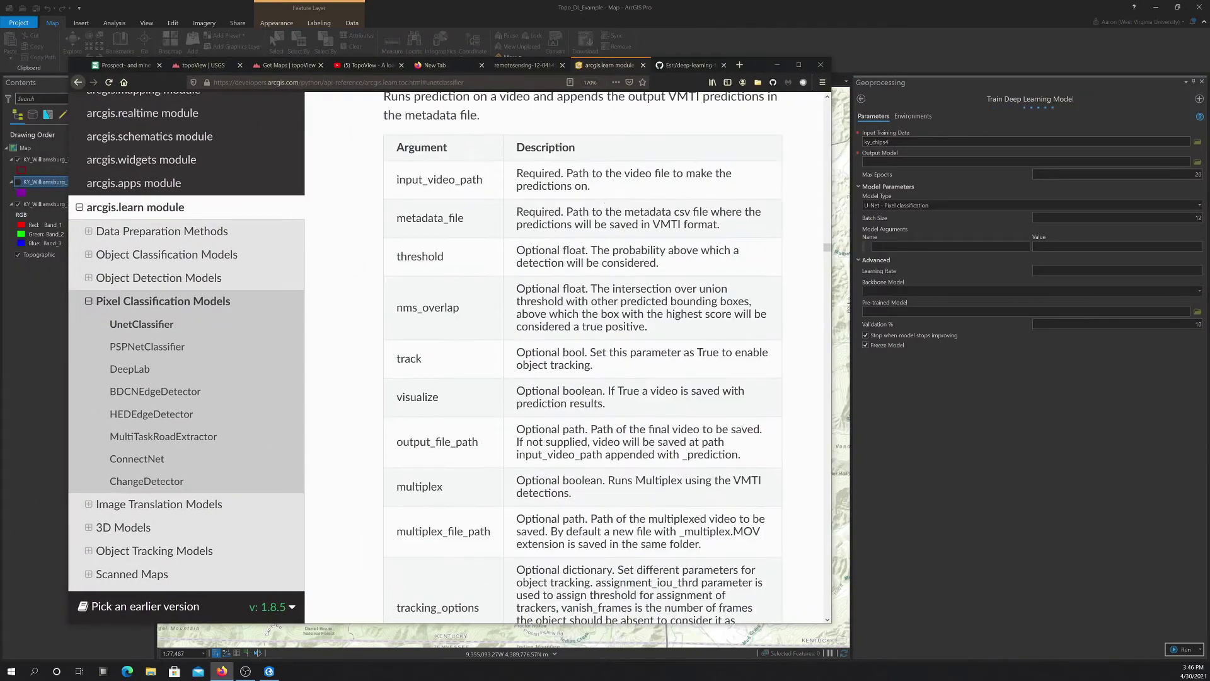
scroll(679, 203, up, 5)
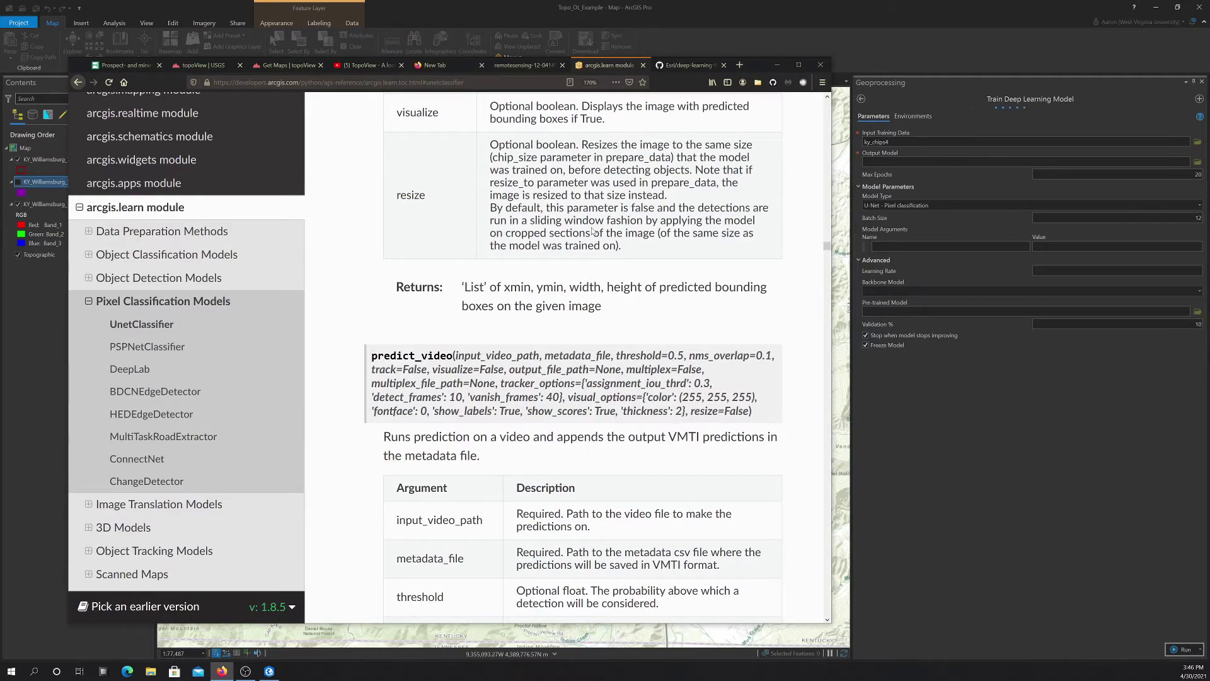
scroll(593, 231, up, 5)
scroll(593, 231, down, 7)
scroll(590, 225, down, 10)
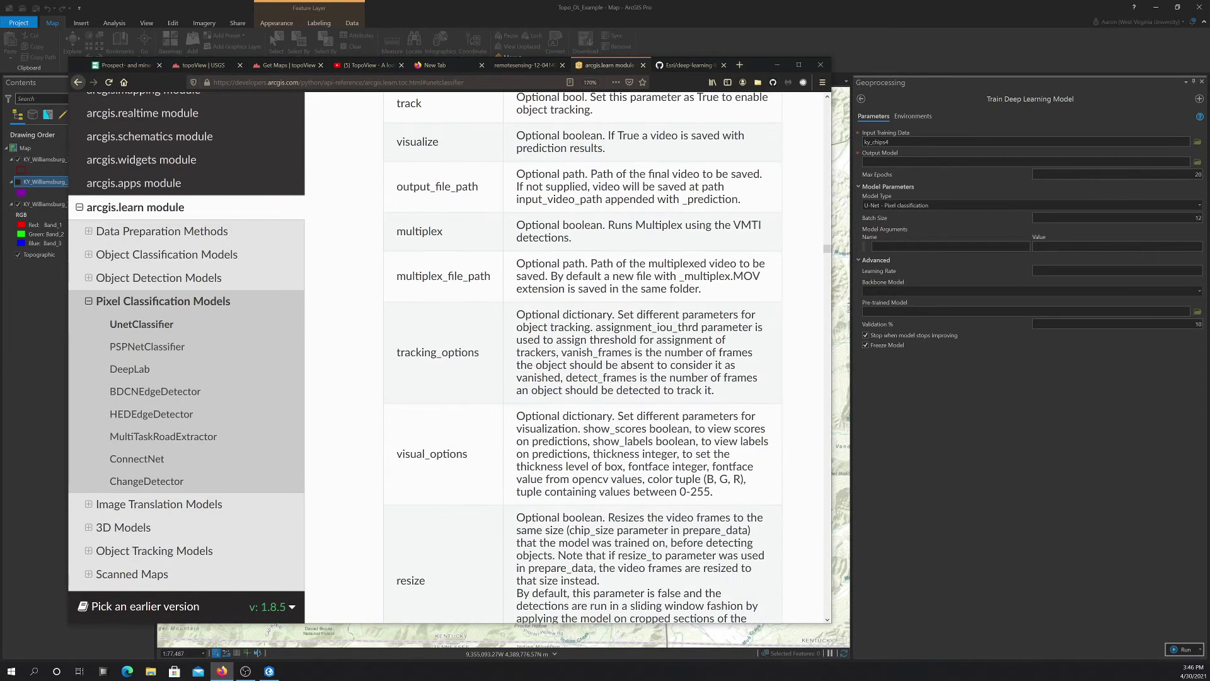
click(140, 326)
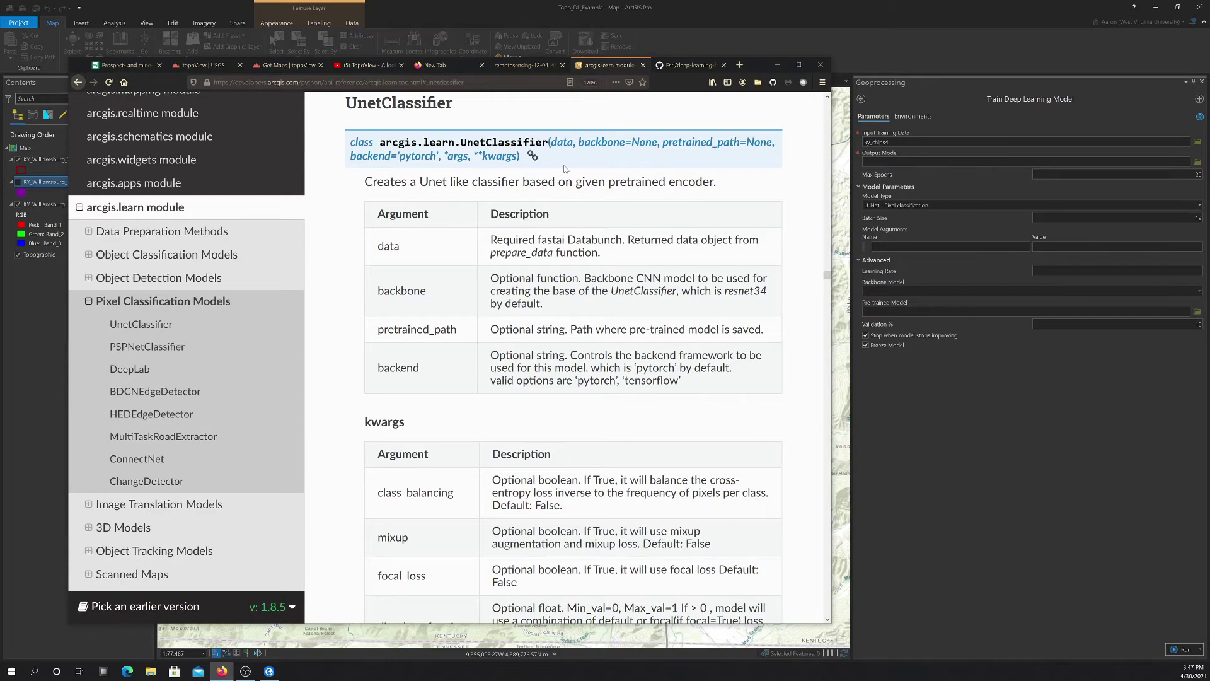
drag(754, 65, 1209, 62)
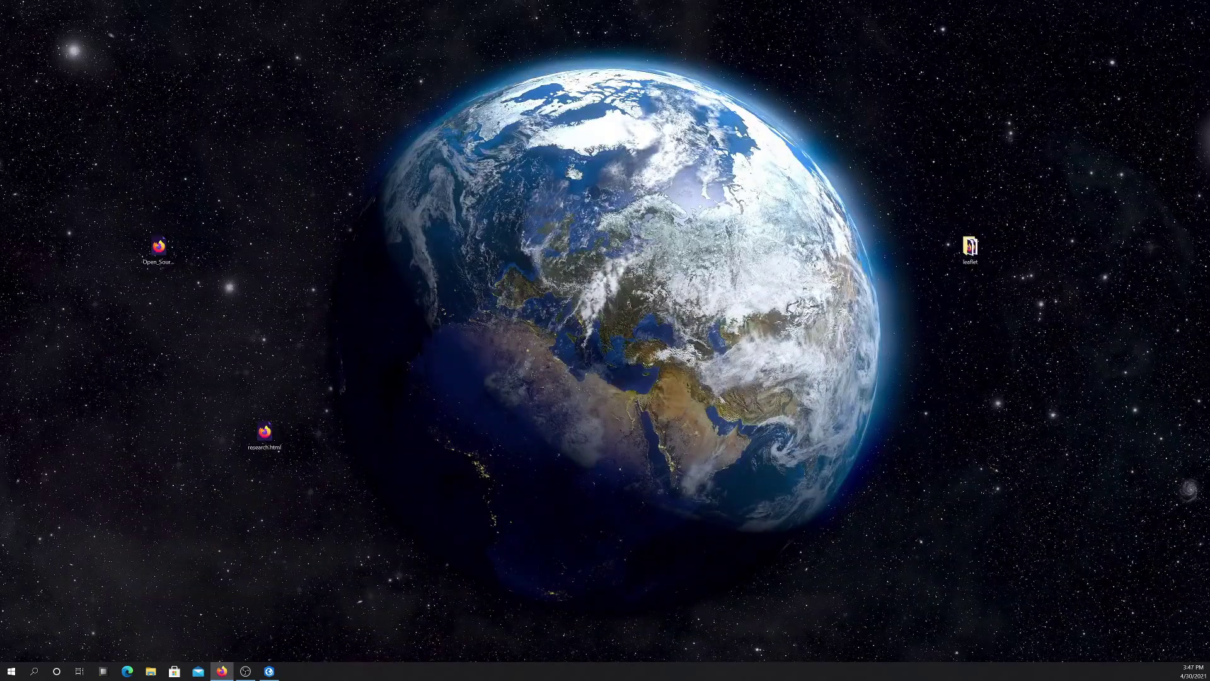
Return to ArcGIS Pro and add a dice_loss_fraction model argument with a value of 0.3
click(270, 670)
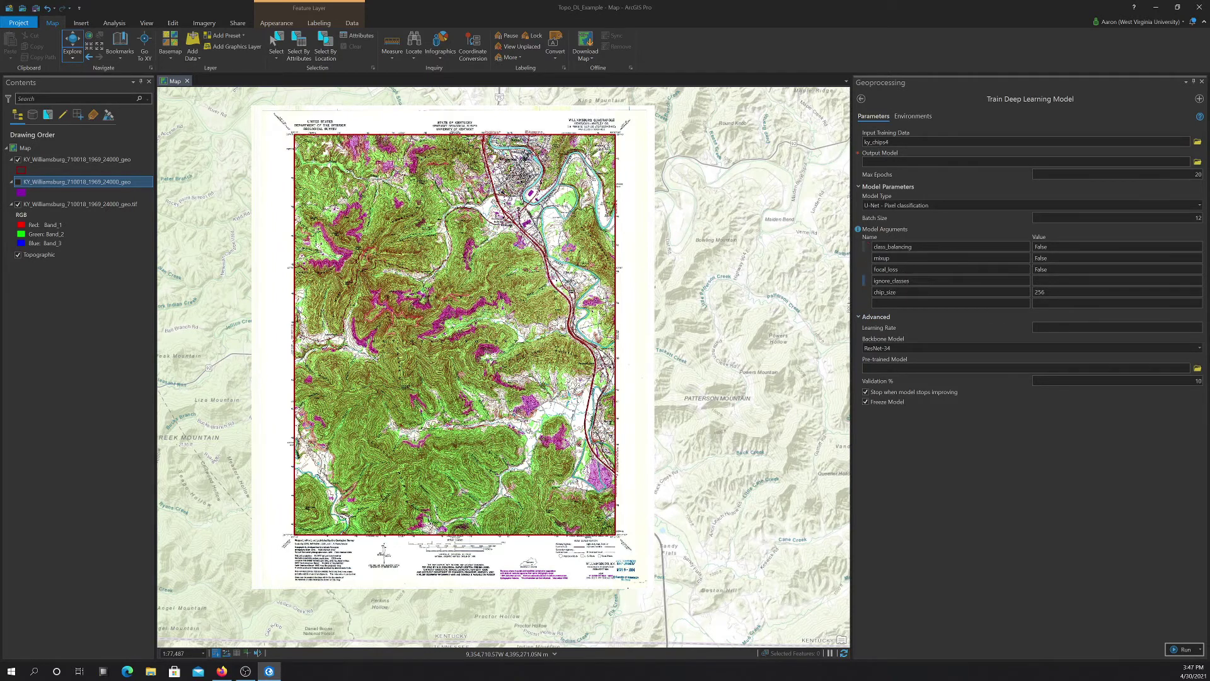
click(1037, 280)
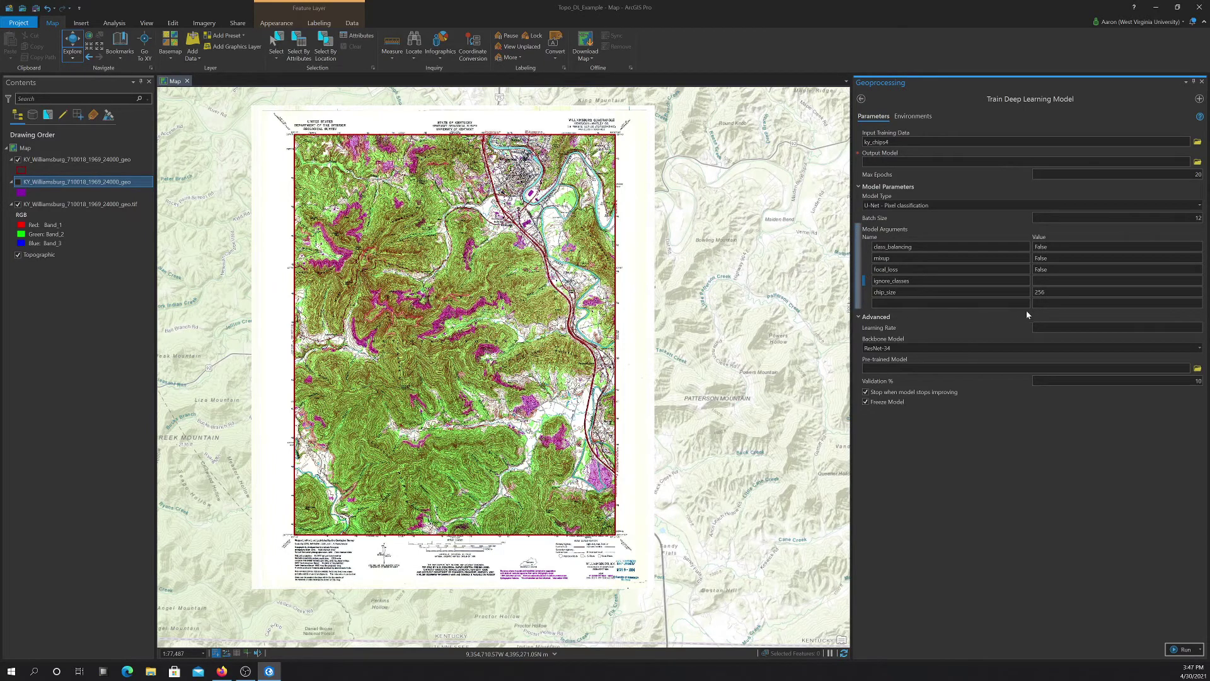
click(876, 303)
text(dice_loss_fraction)
key(BackSpace)
key(BackSpace)
text(ion)
key(Tab)
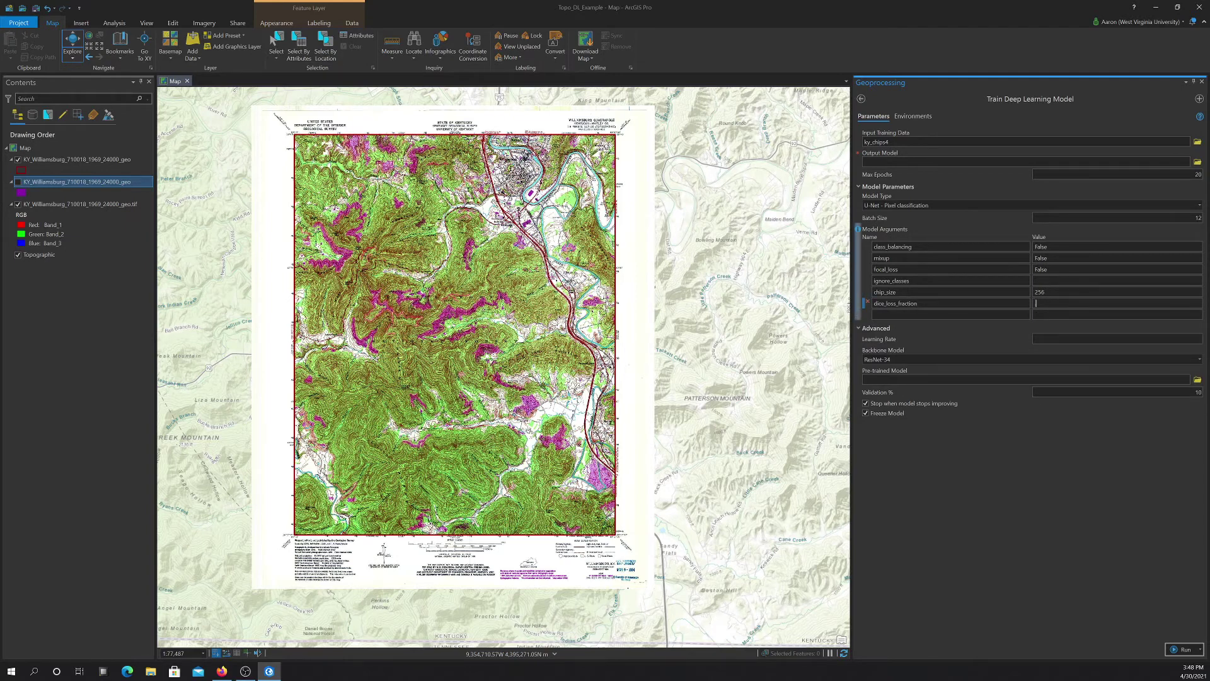
text(3)
click(1038, 303)
text(0)
key(Return)
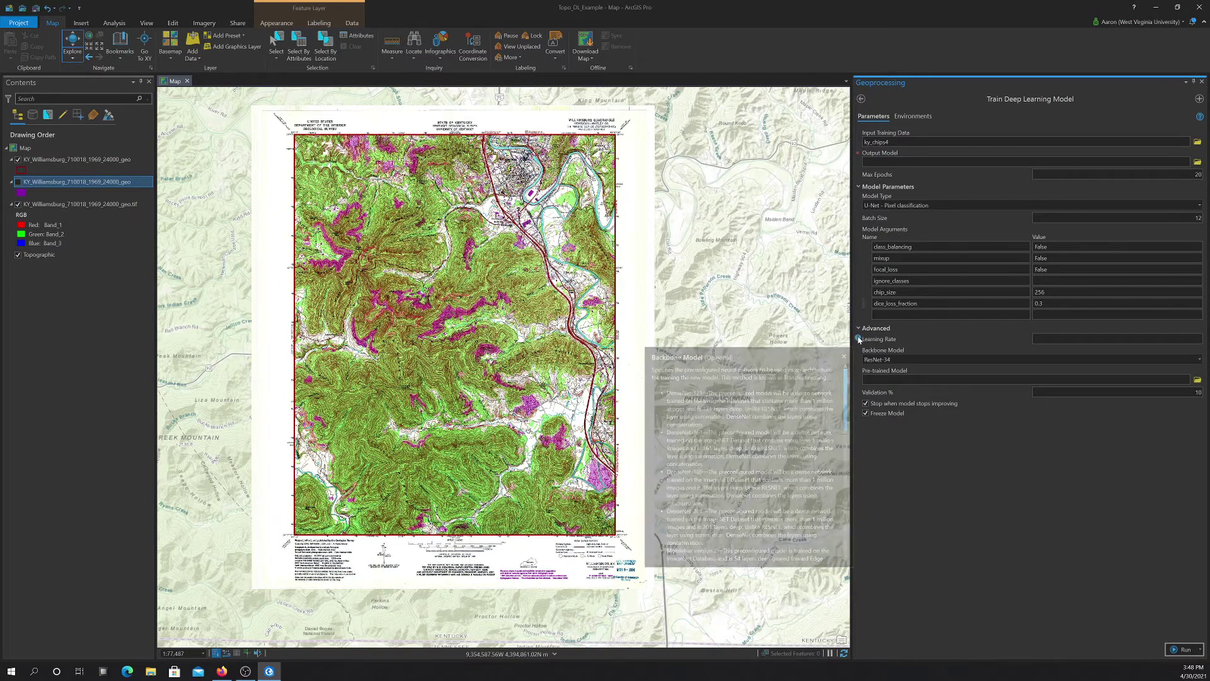
Choose ResNet-18 as the backbone model in the advanced training parameters
mouse_move(858, 341)
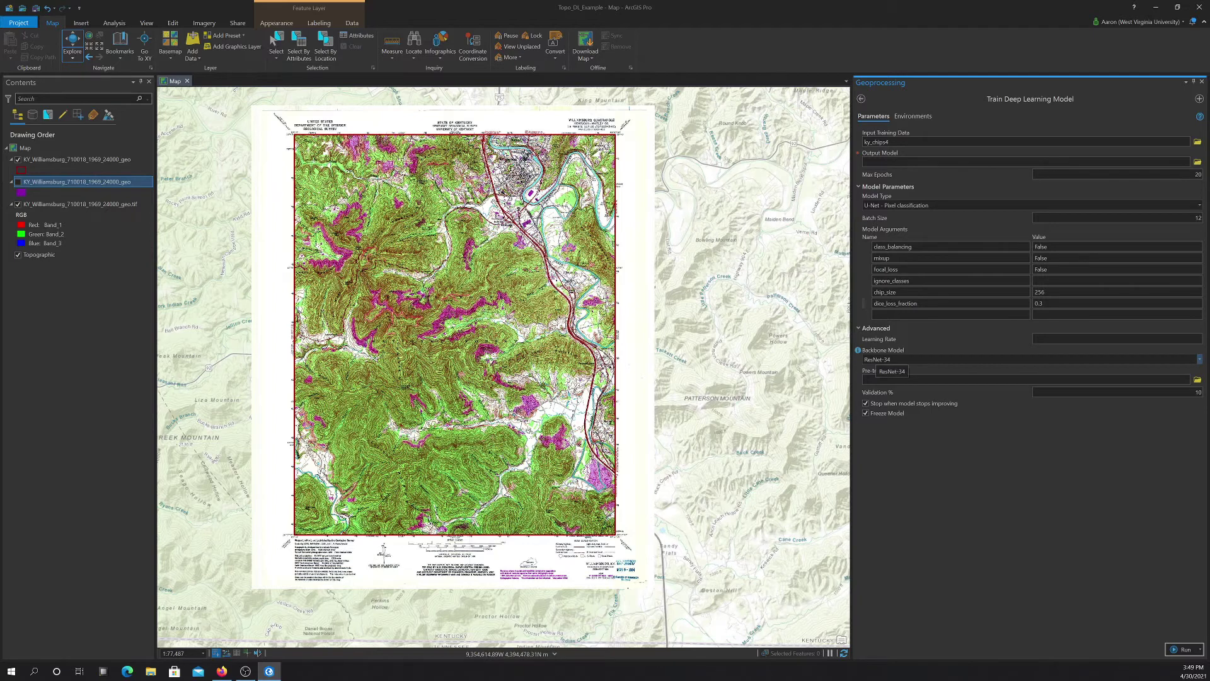
click(1200, 359)
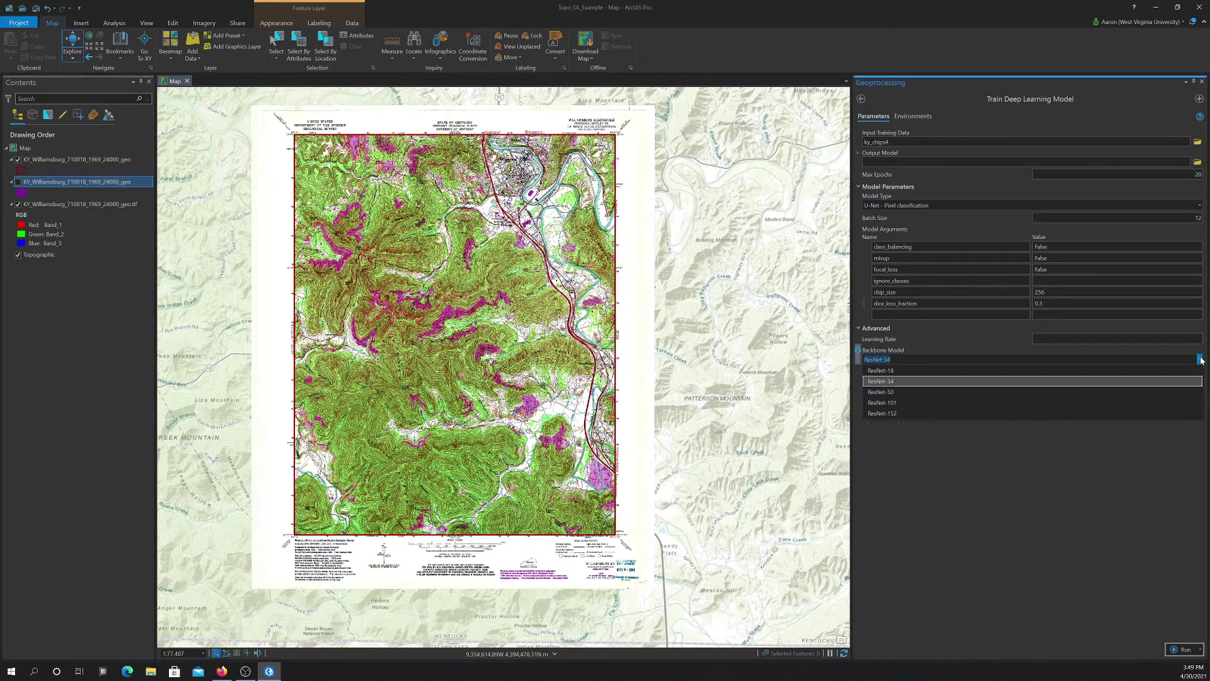
click(893, 372)
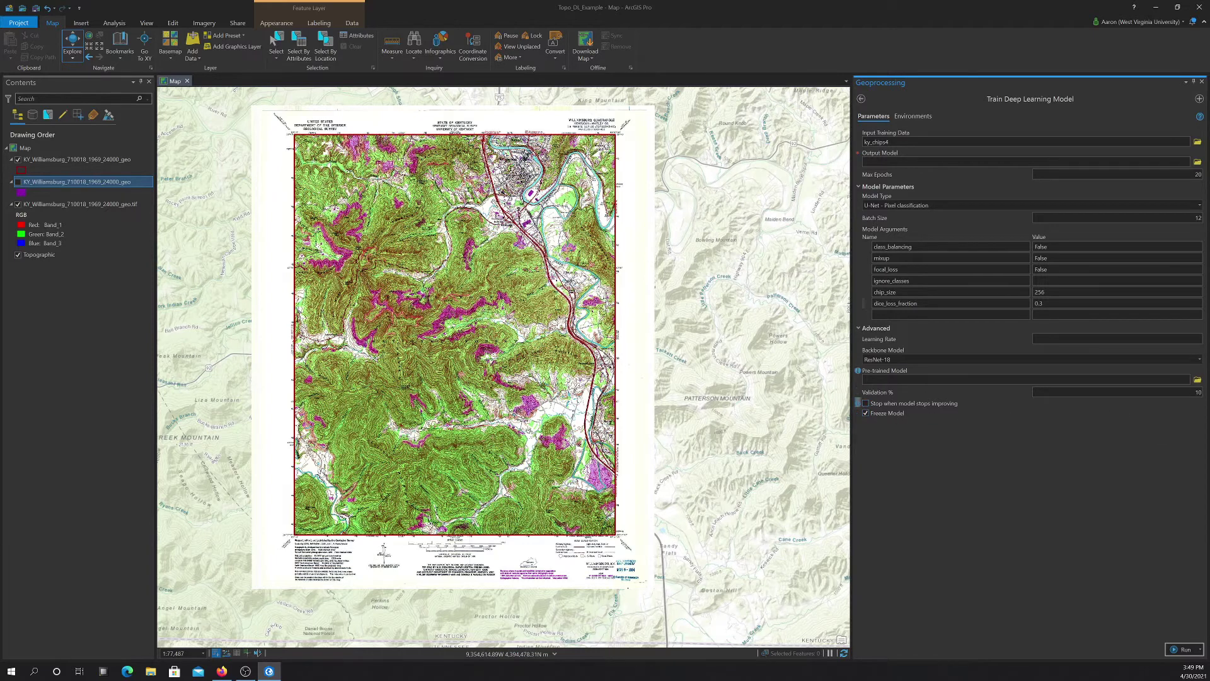
click(1197, 380)
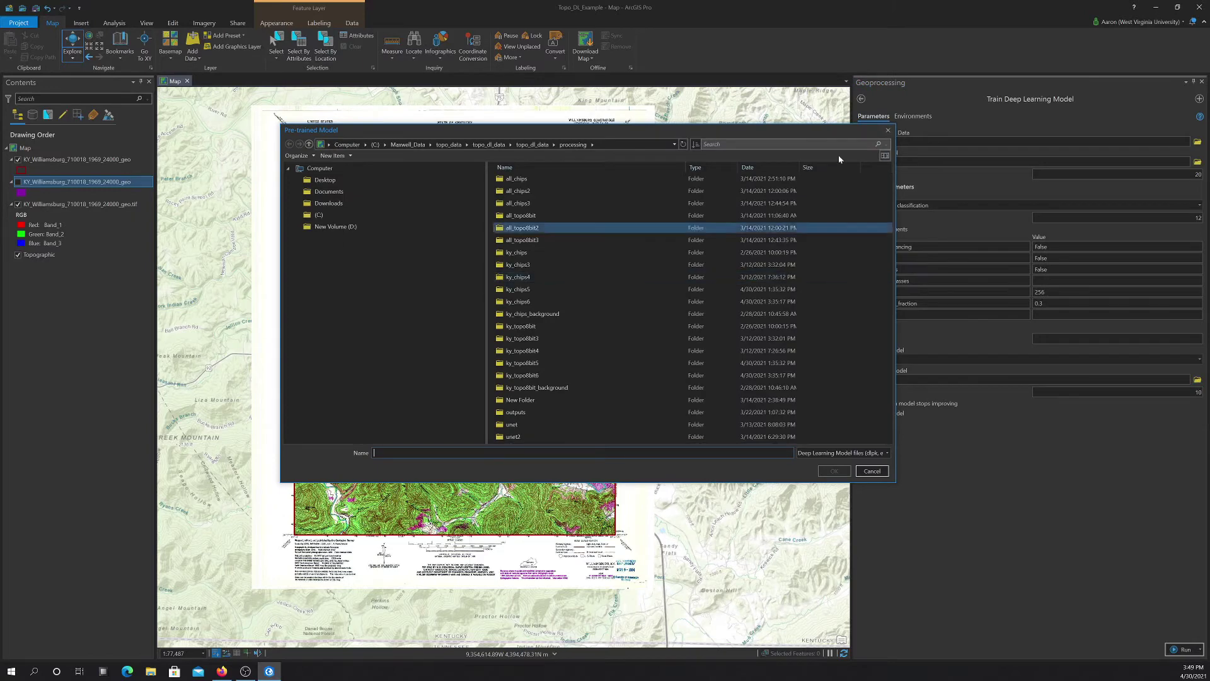
click(888, 130)
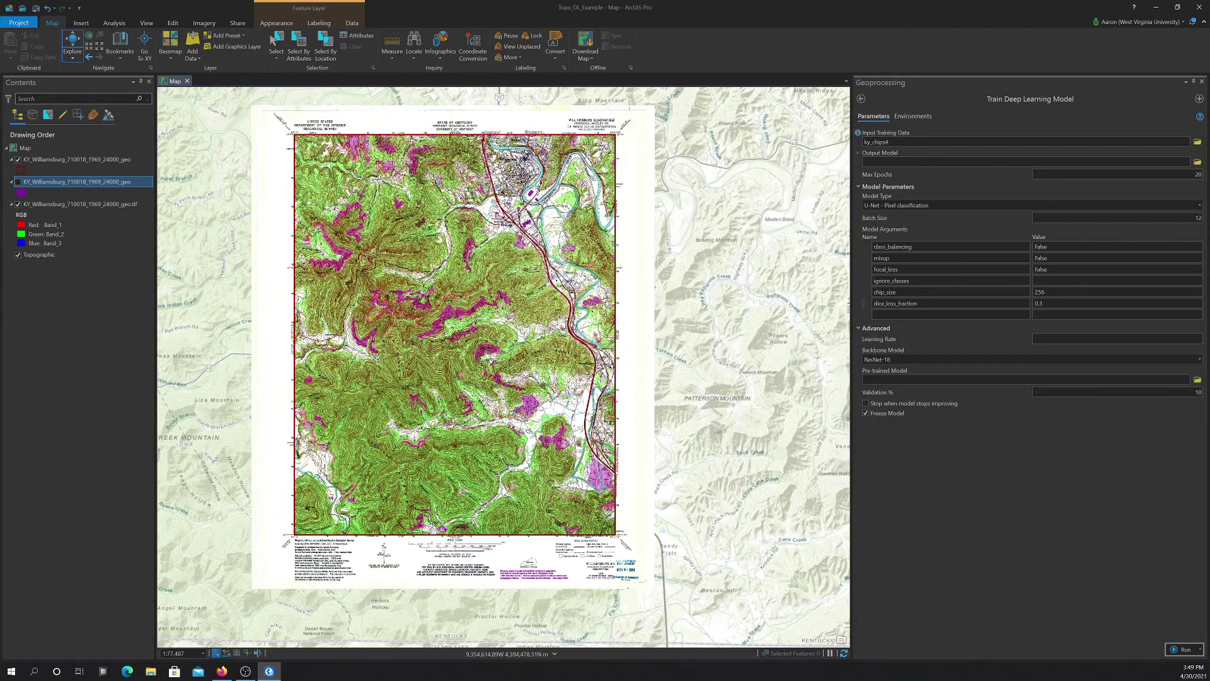
click(1008, 380)
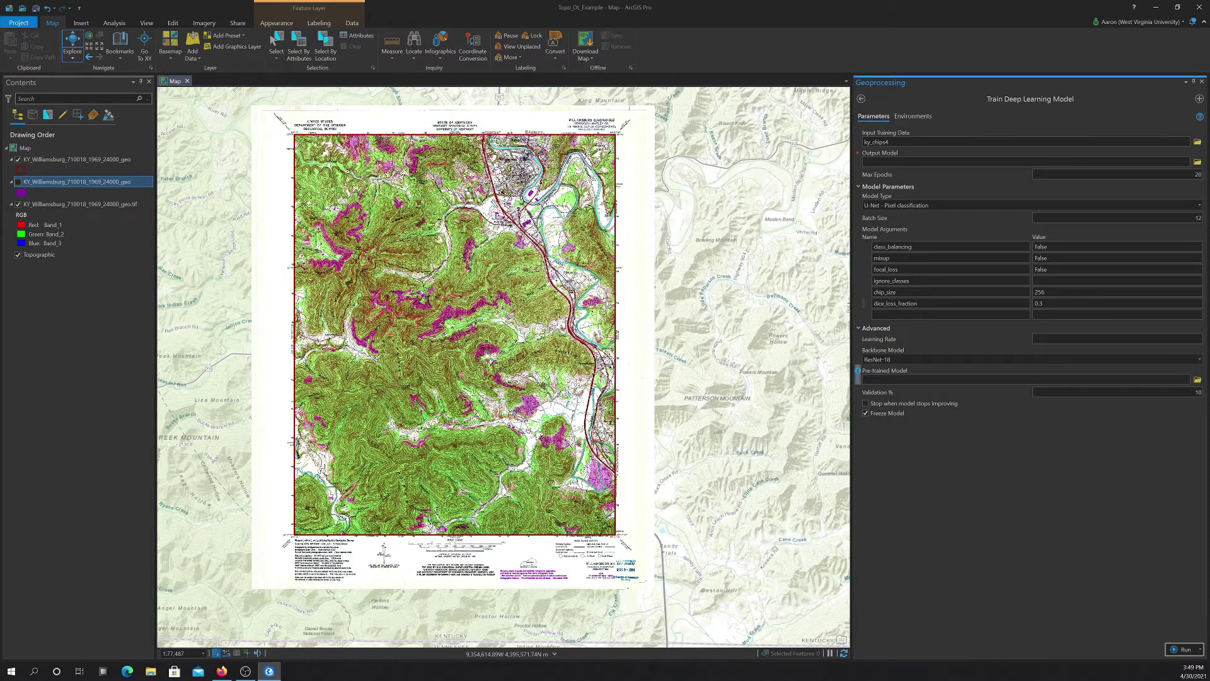
Set the validation percentage to 20, enable stopping when the model stops improving, and disable Freeze Model
key(Tab)
key(BackSpace)
click(865, 403)
mouse_move(858, 414)
click(1180, 651)
Browse for the output model location and create a folder named unet_topo inside the processing folder
click(1198, 162)
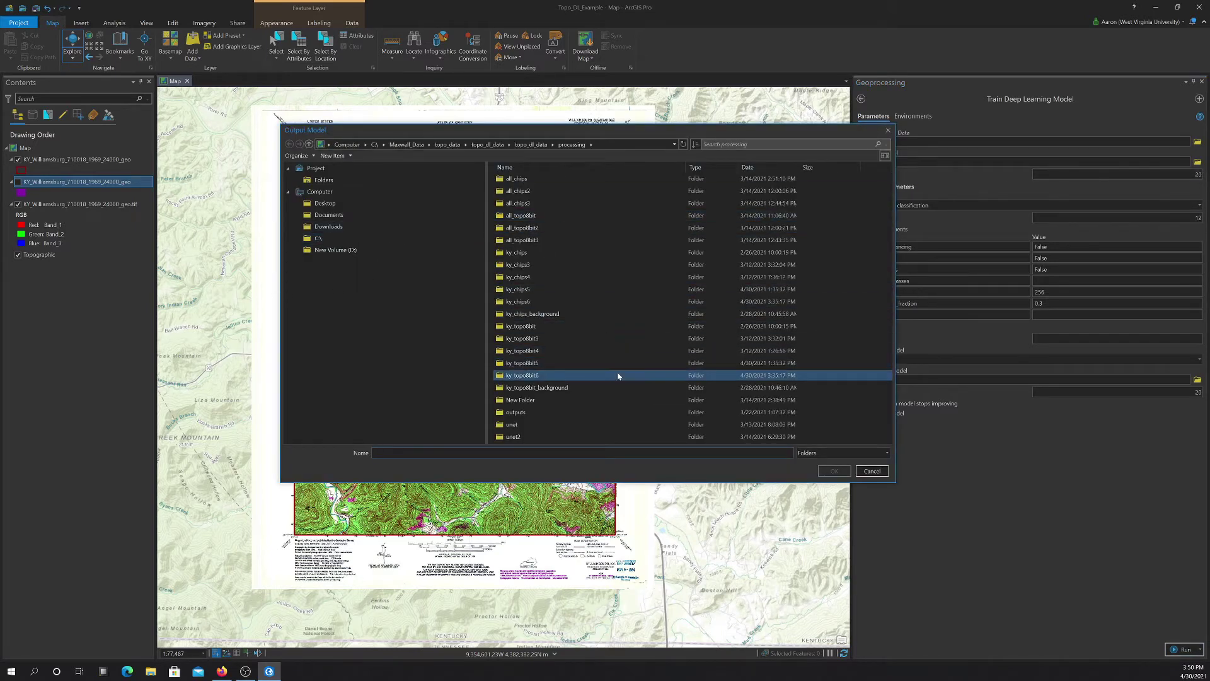
right_click(872, 375)
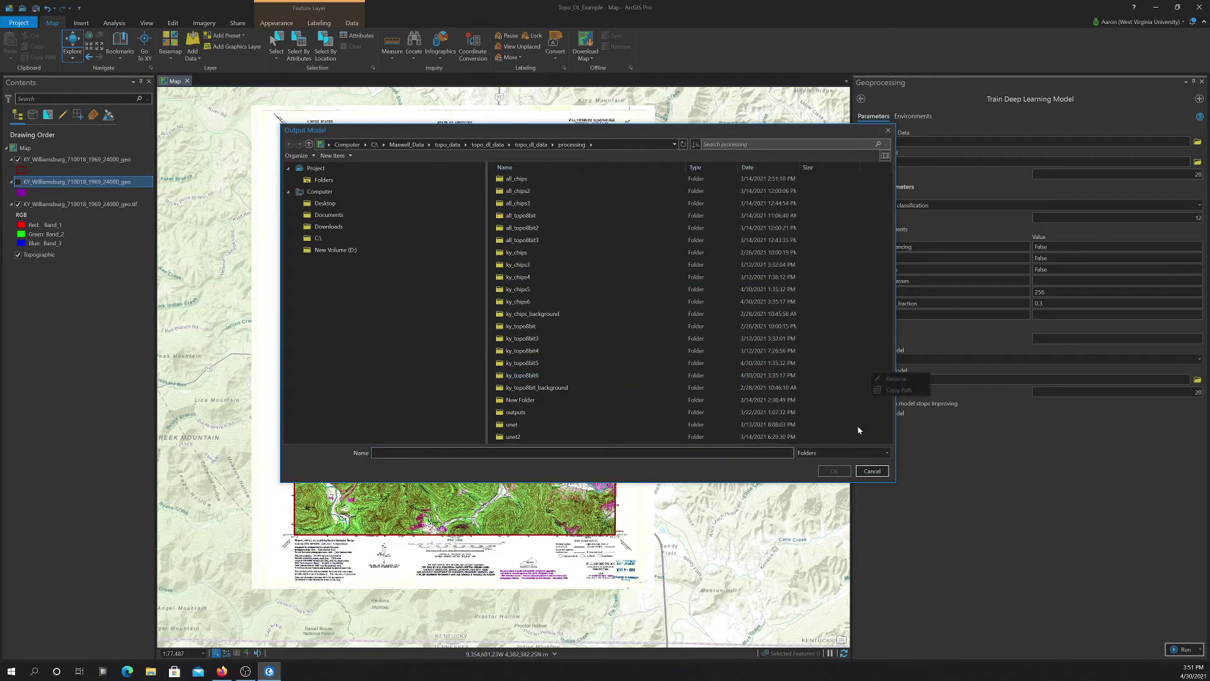
key(Escape)
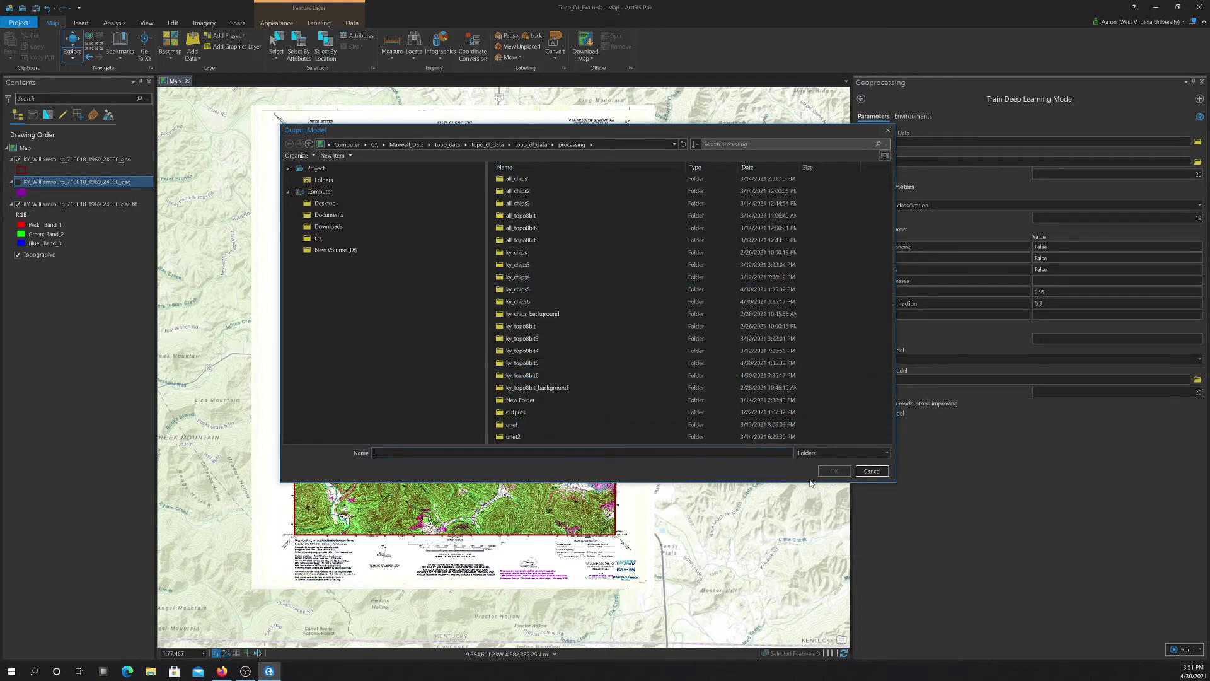
drag(811, 483, 806, 552)
right_click(621, 482)
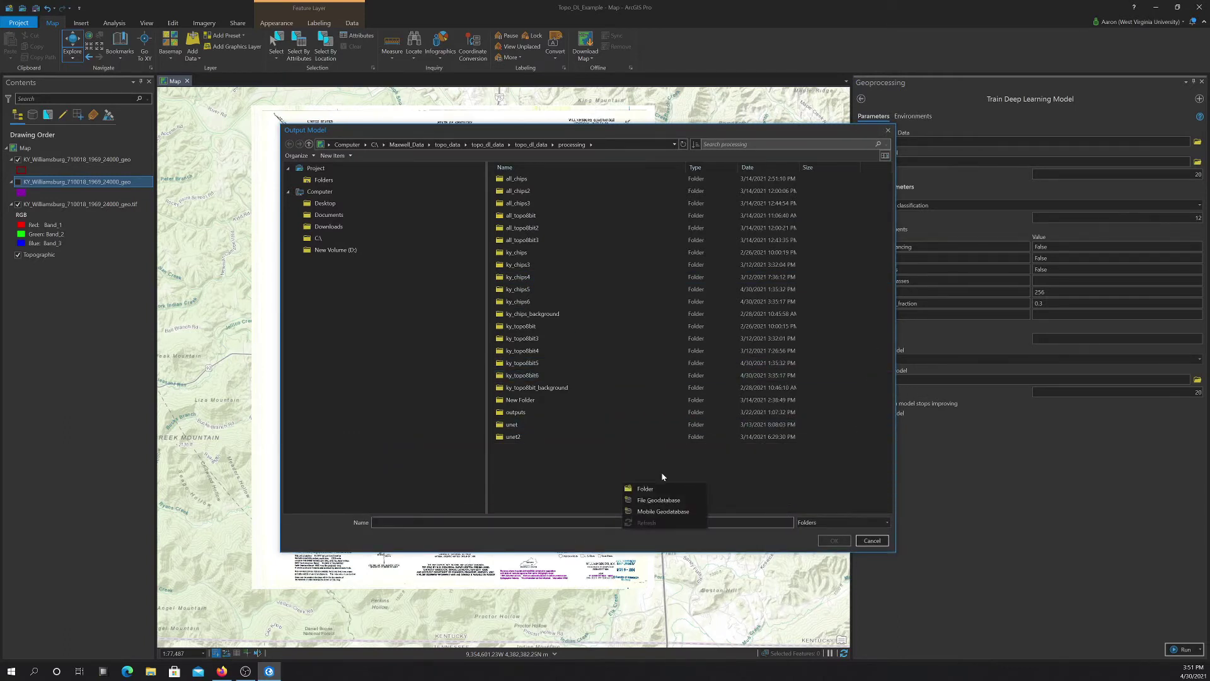
click(663, 489)
text(unet)
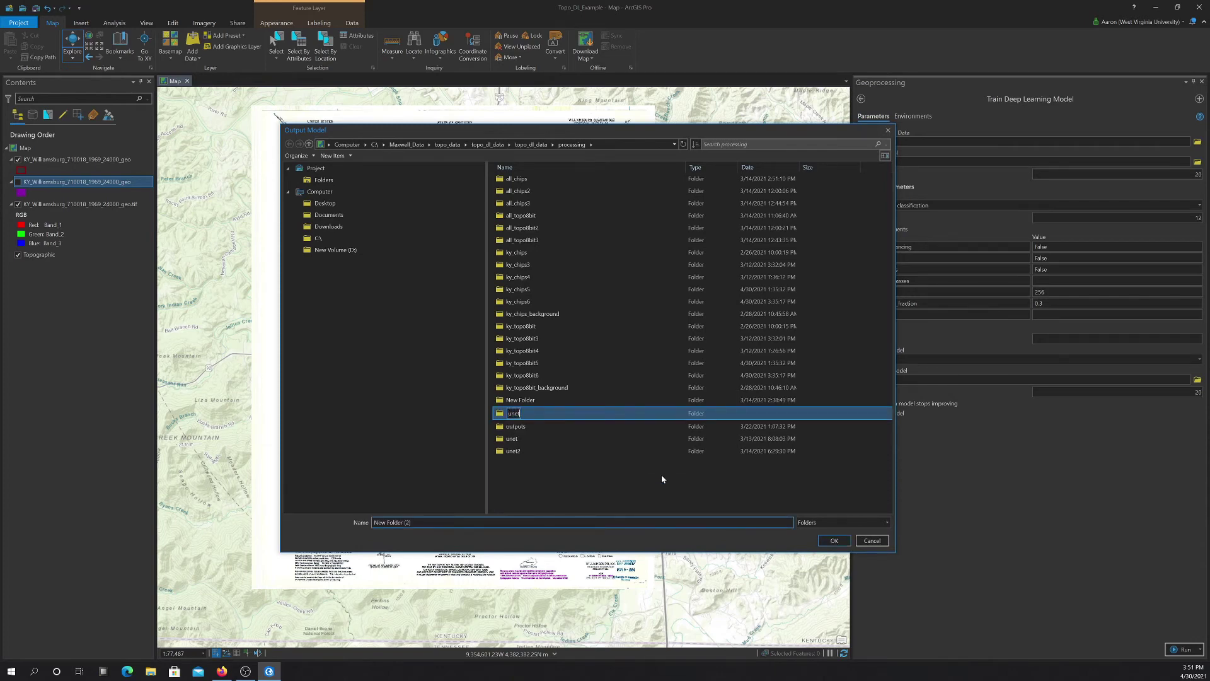
text(_topo)
click(660, 479)
Set the output model to unet_topo_models inside the unet_topo folder
click(519, 414)
double_click(519, 414)
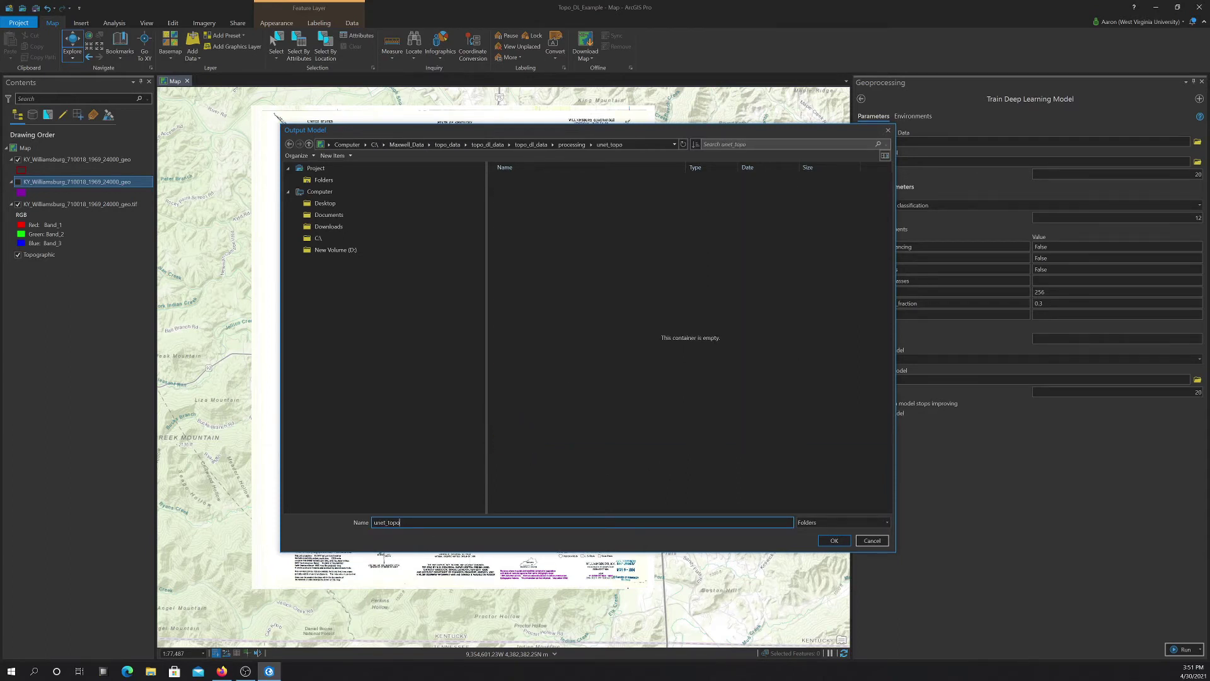
text(models)
click(833, 540)
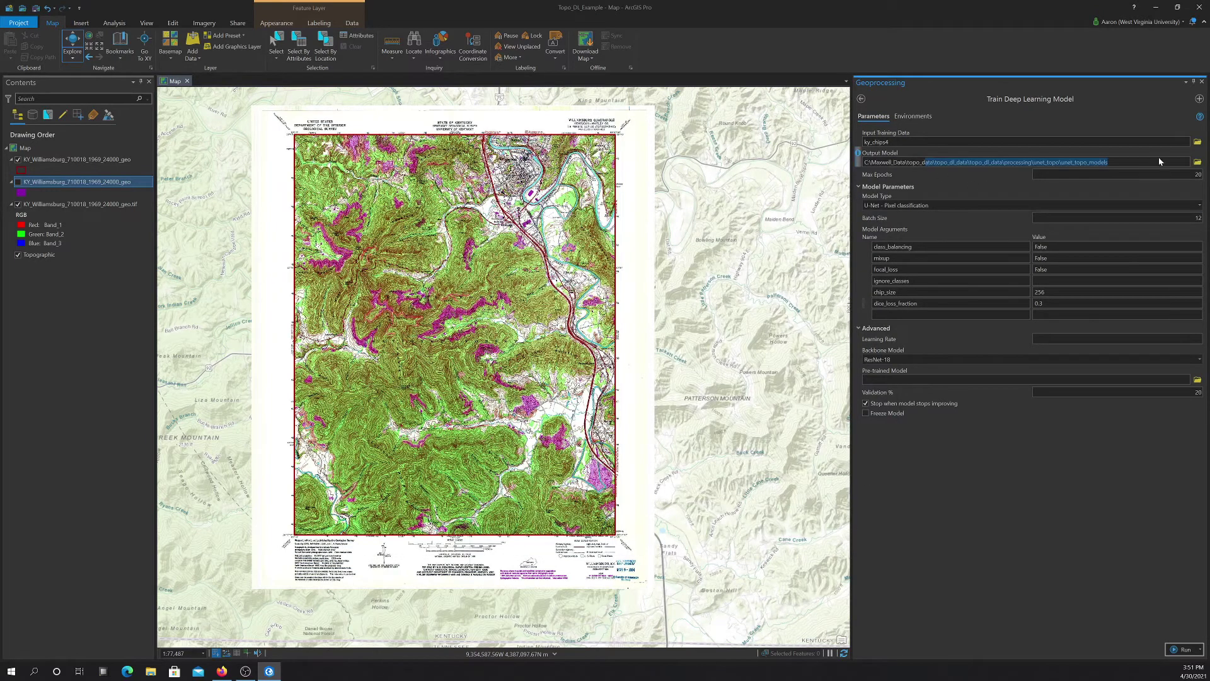
Check the output model description and the model parameters, and run the Train Deep Learning Model tool
click(915, 188)
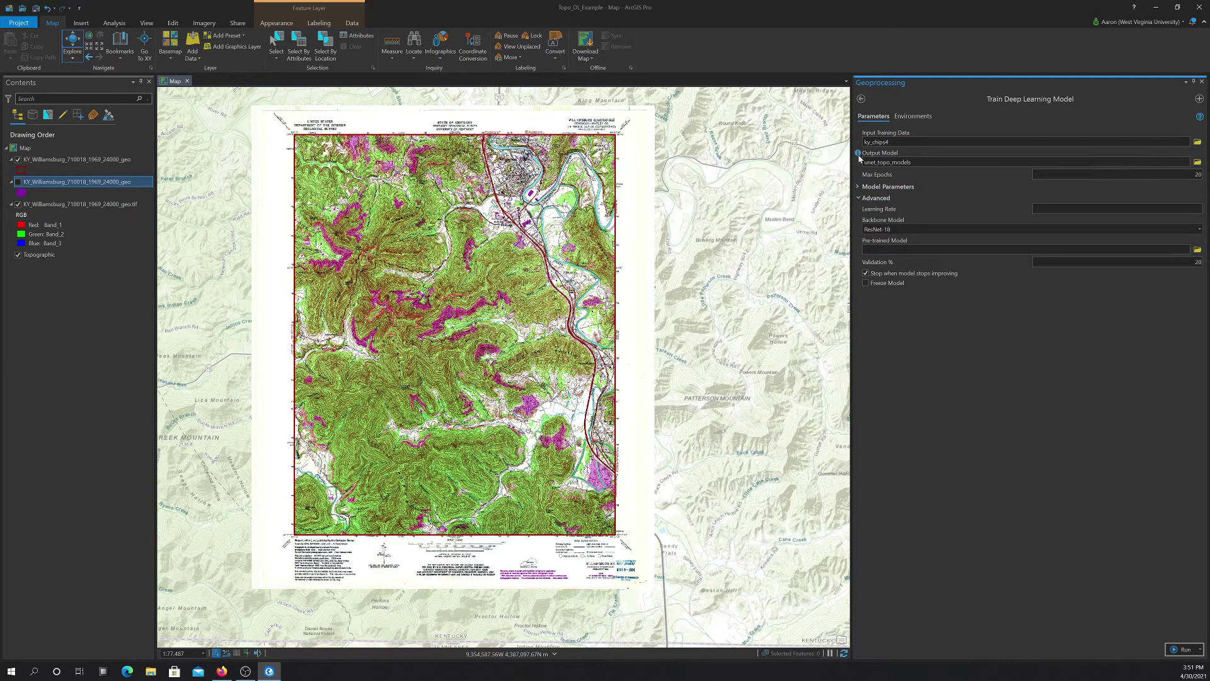
mouse_move(859, 156)
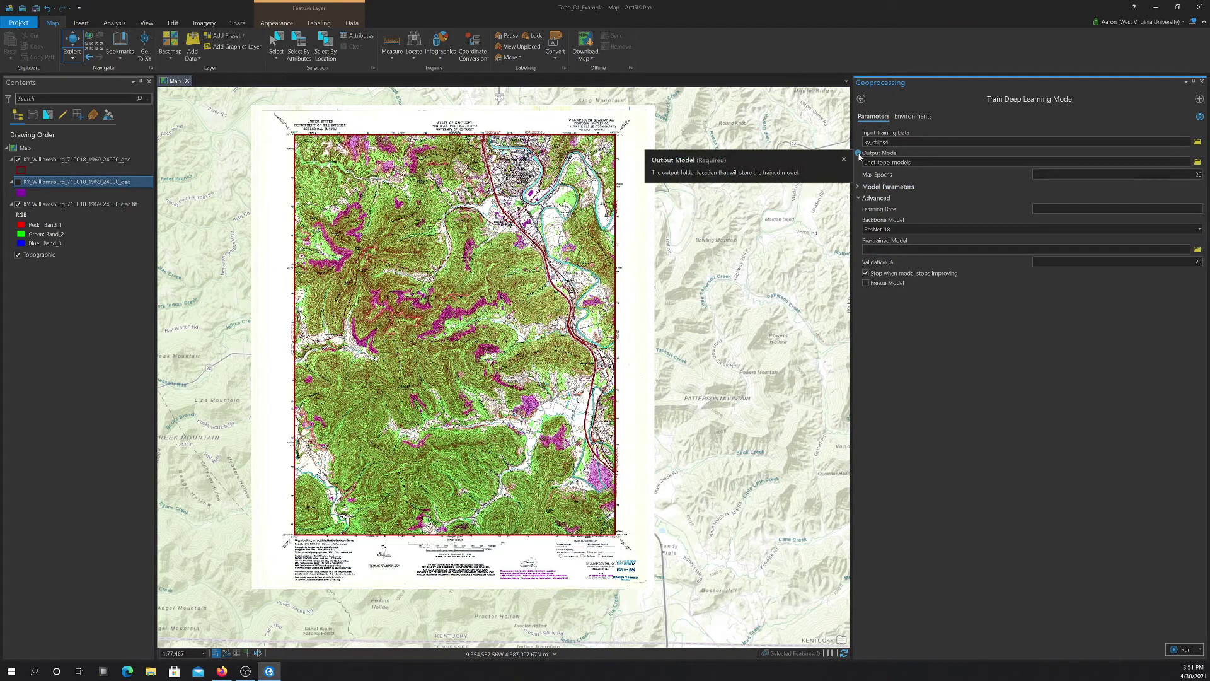
click(958, 187)
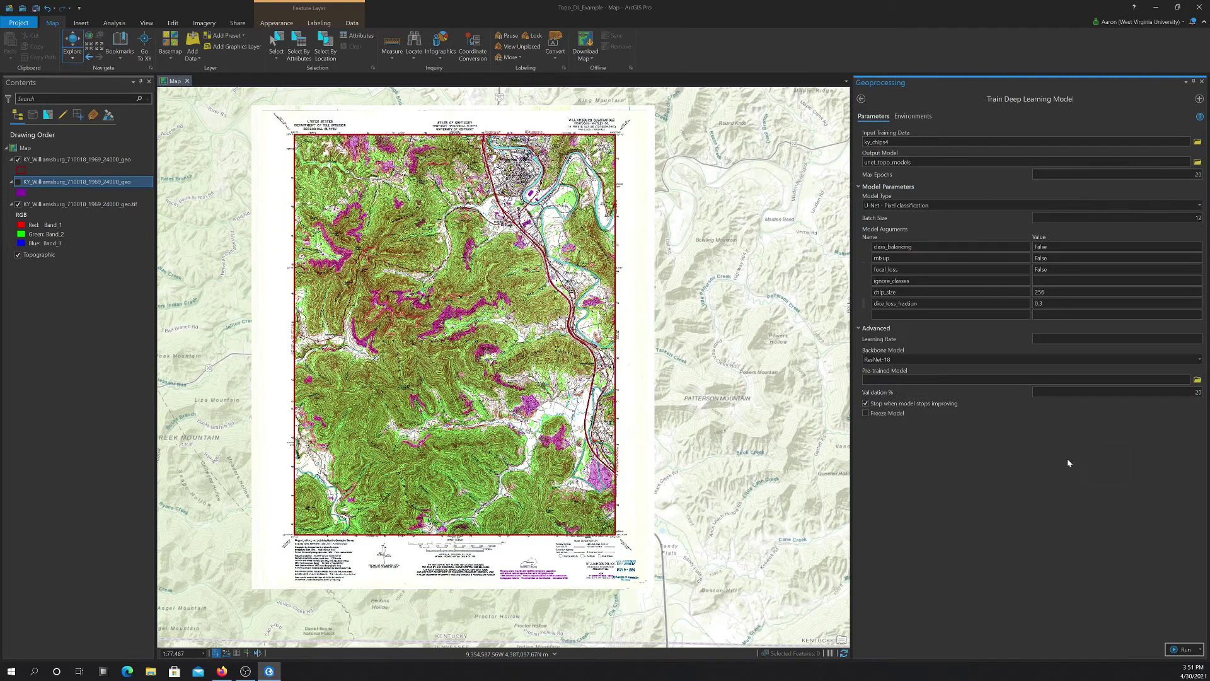
click(1181, 650)
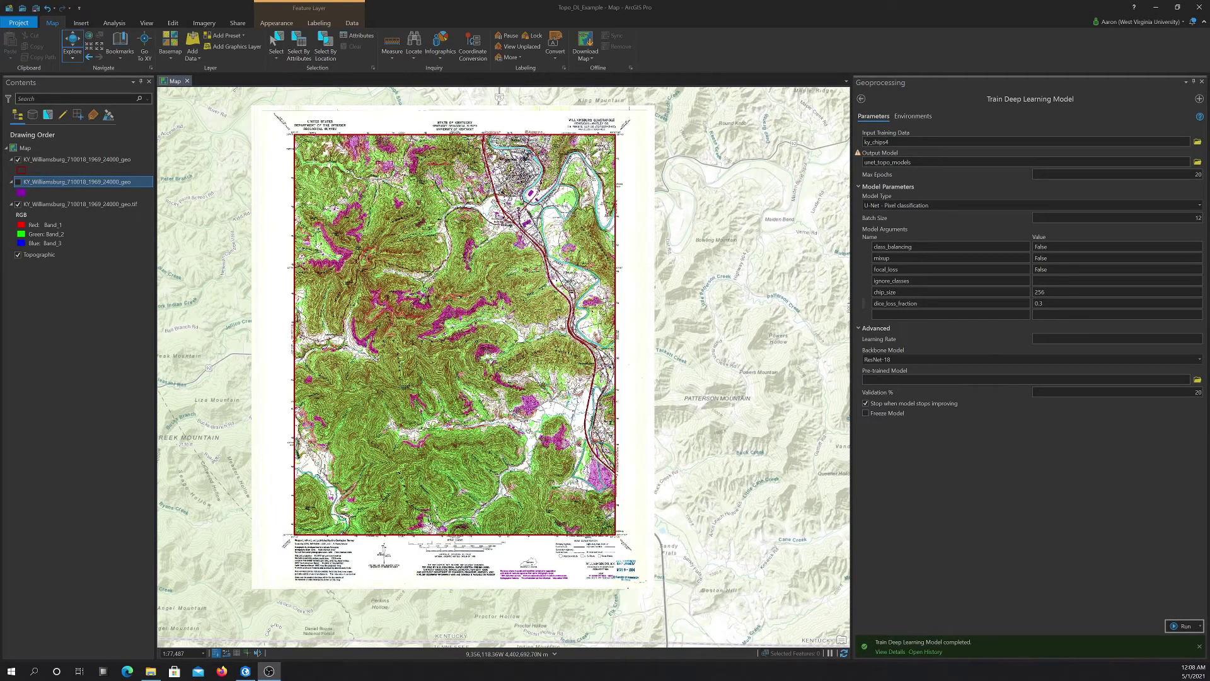
Open the training run's details and examine its environments and messages for the epoch losses, accuracy, precision and recall
click(889, 651)
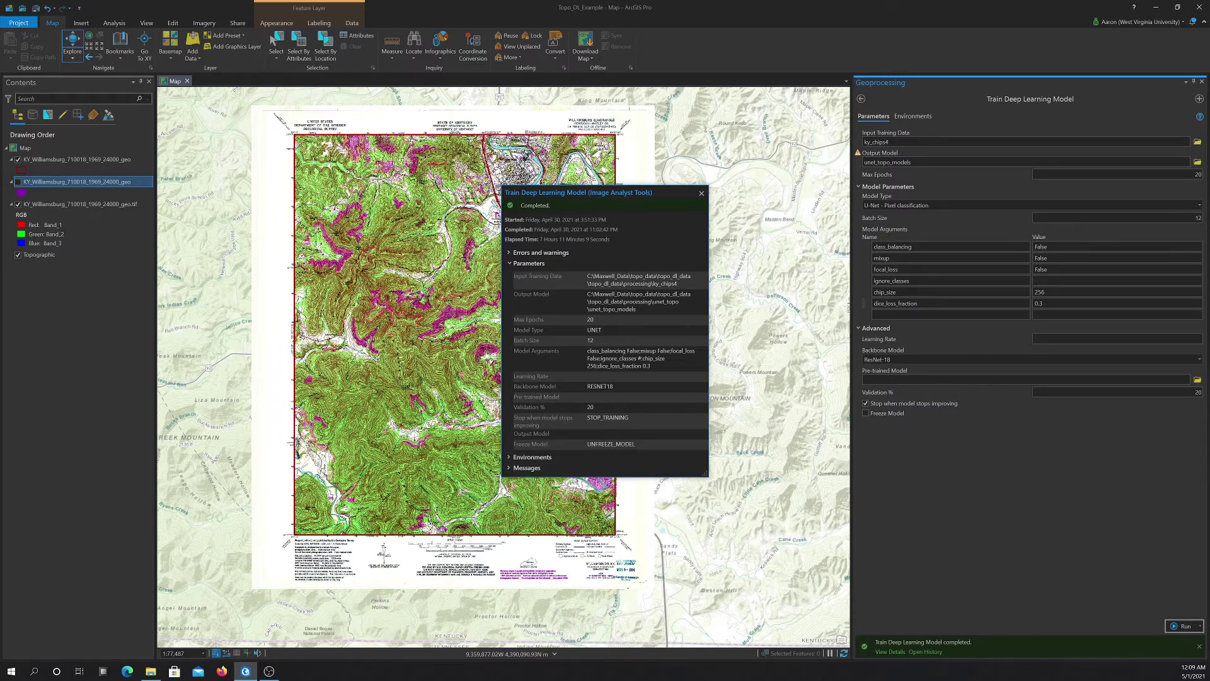
click(527, 468)
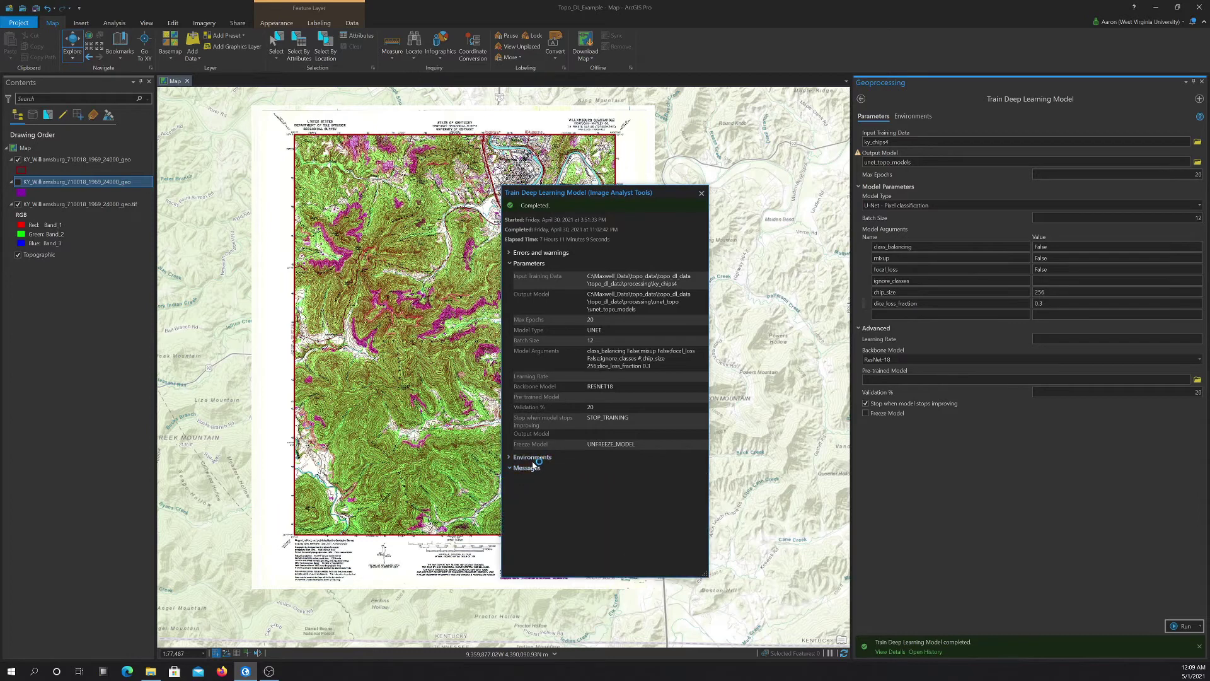
click(530, 457)
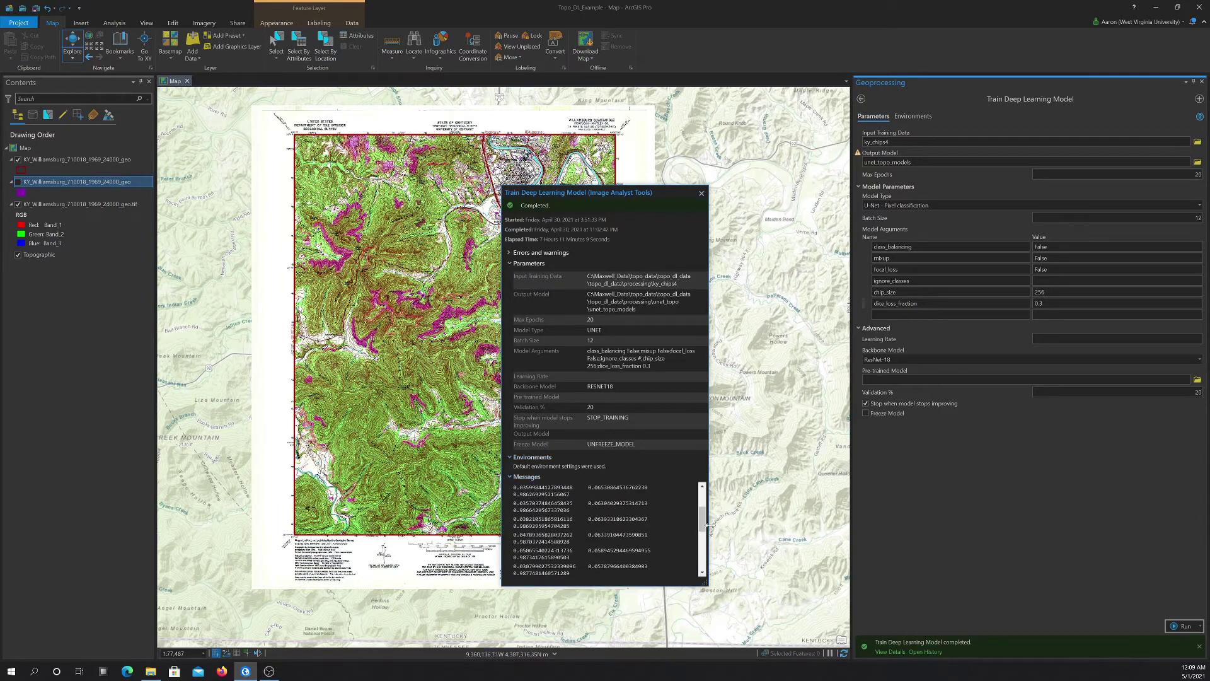
drag(702, 525, 705, 568)
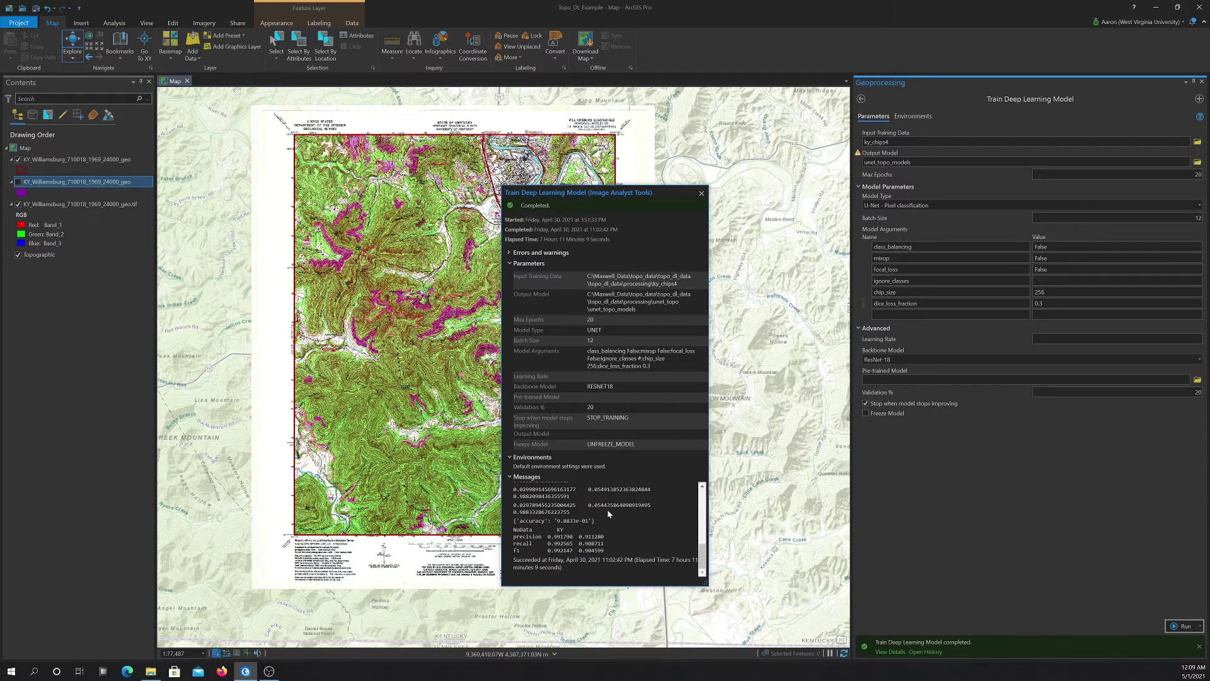
scroll(608, 514, up, 2)
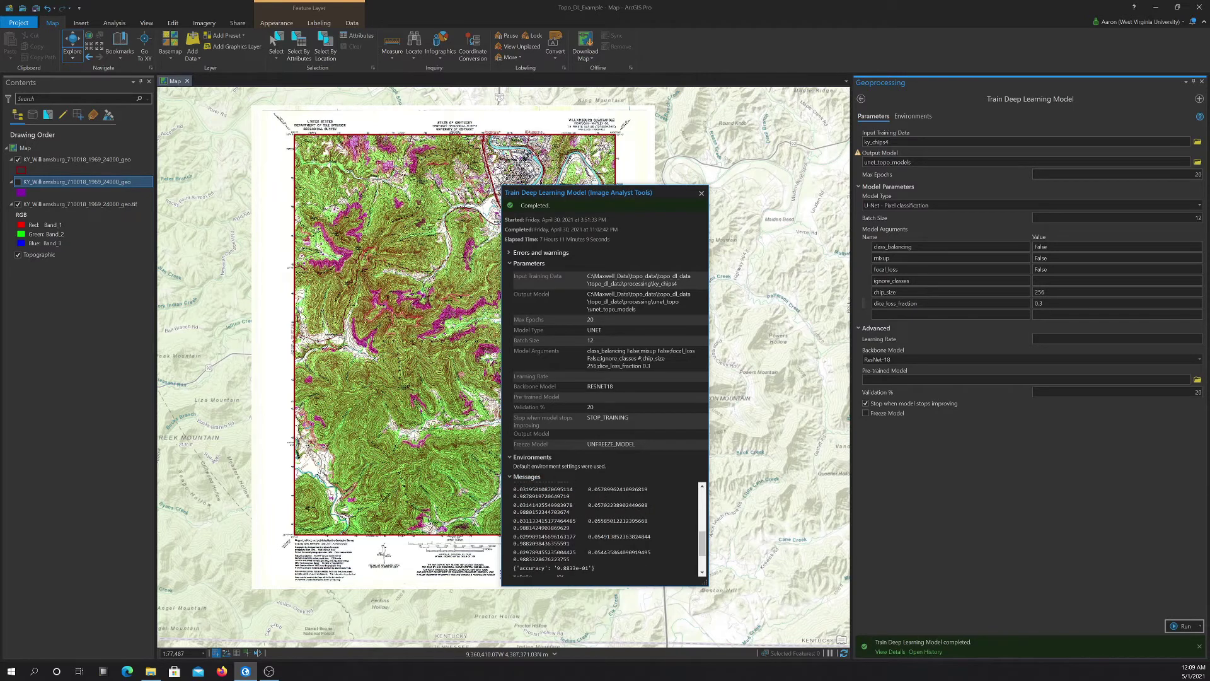
scroll(576, 493, down, 2)
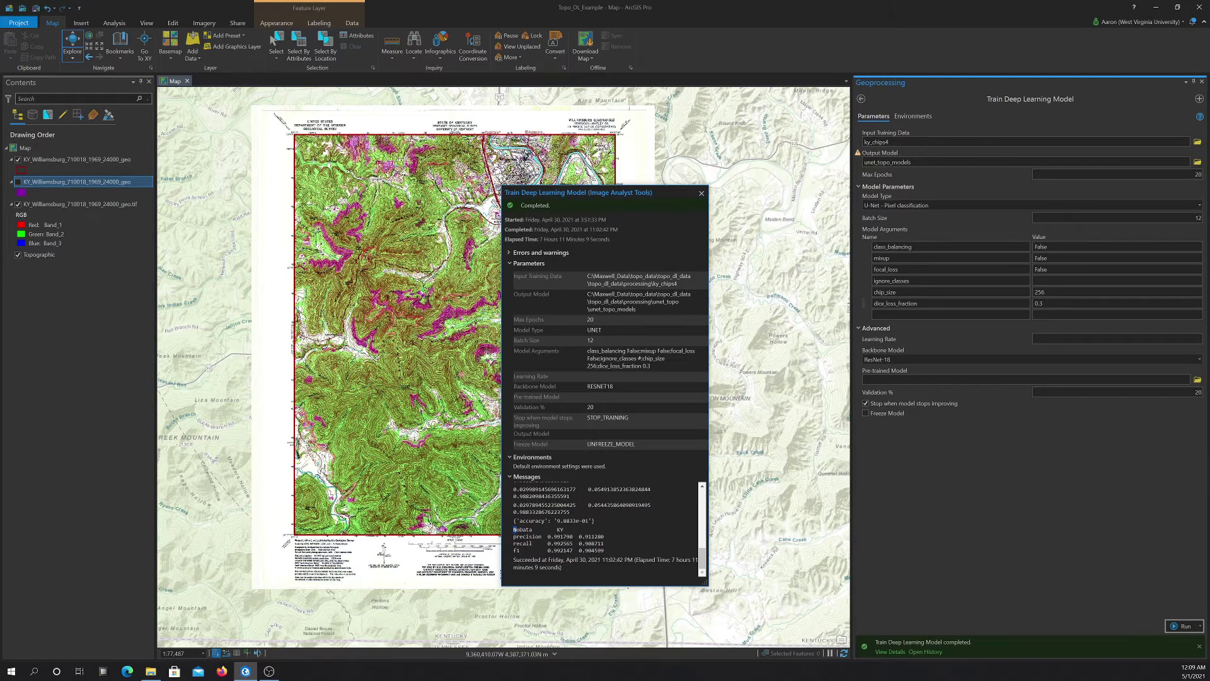
drag(514, 530, 607, 545)
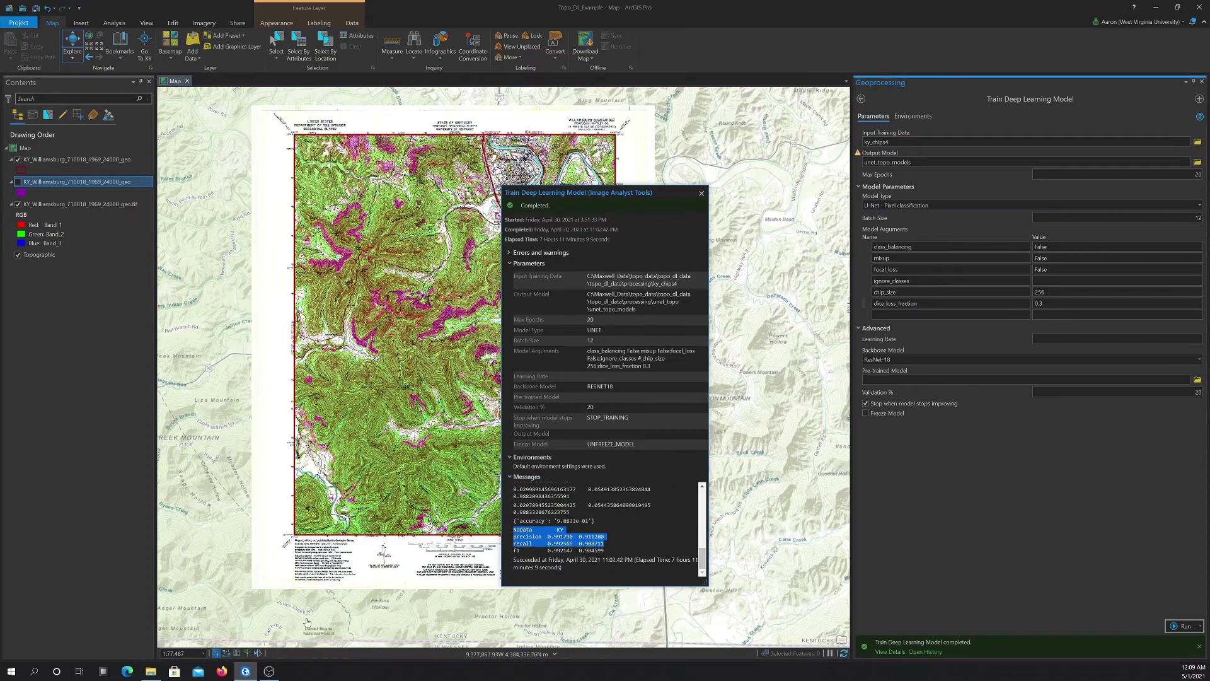
Switch to File Explorer, open model_metrics.html from the unet_topo_models folder in Firefox, and review the backbone and learning rate
click(151, 671)
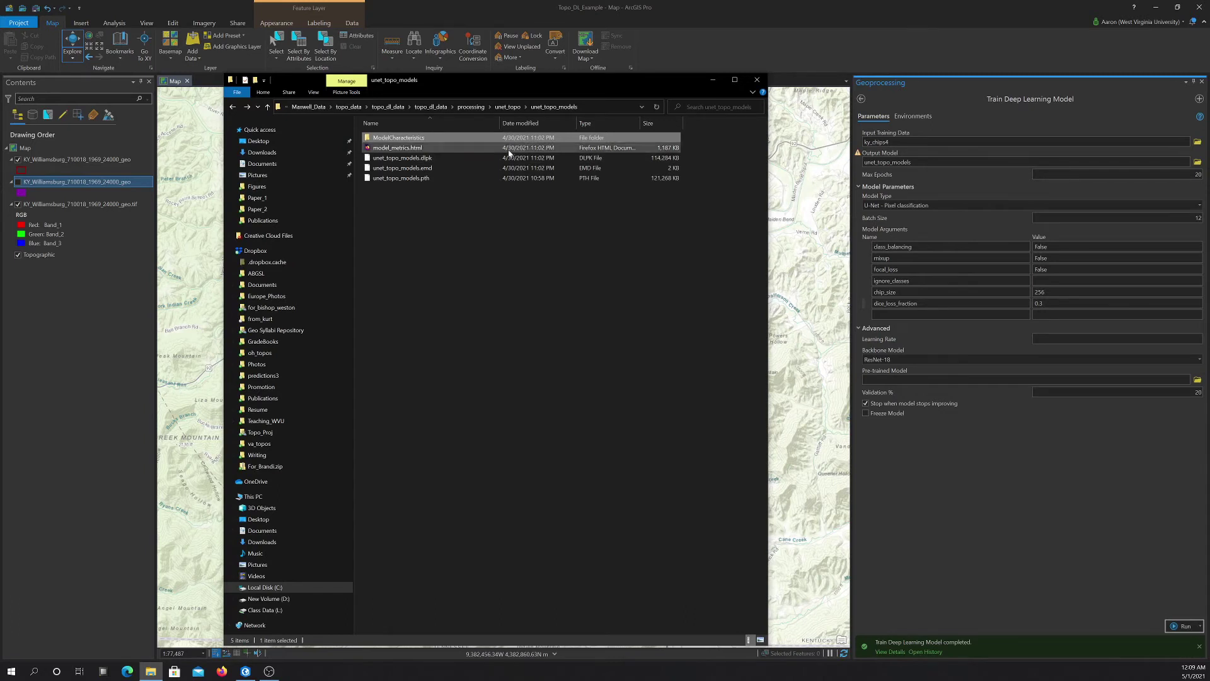
click(409, 150)
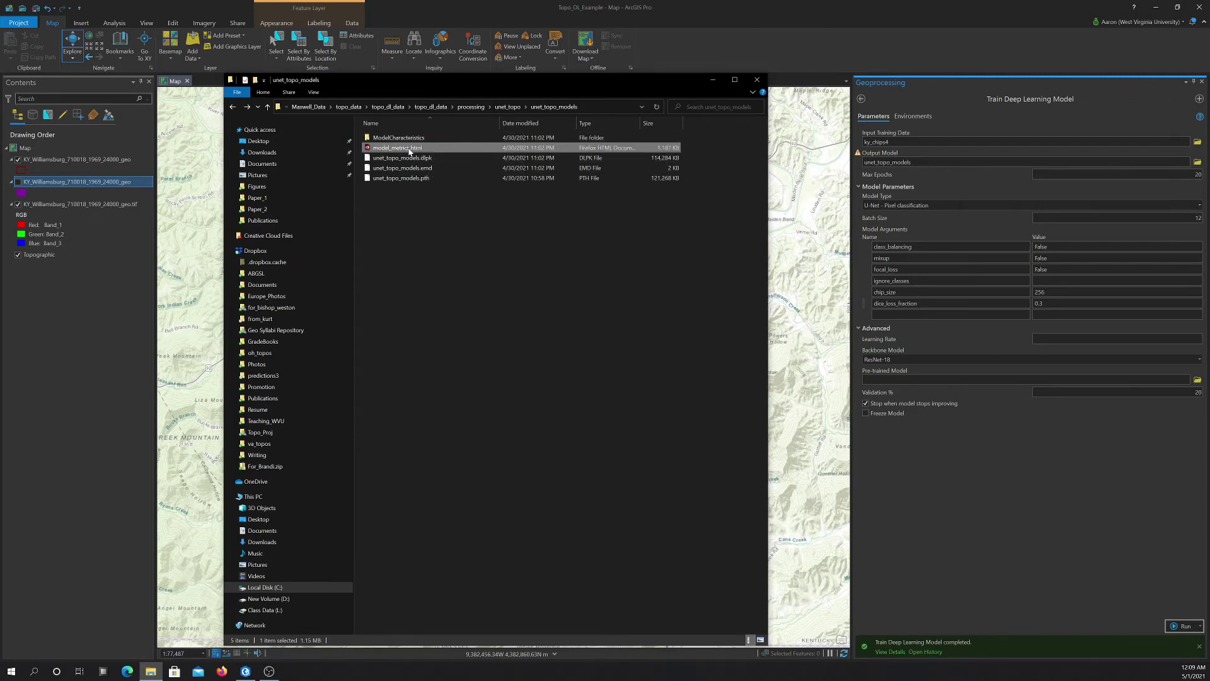
double_click(409, 150)
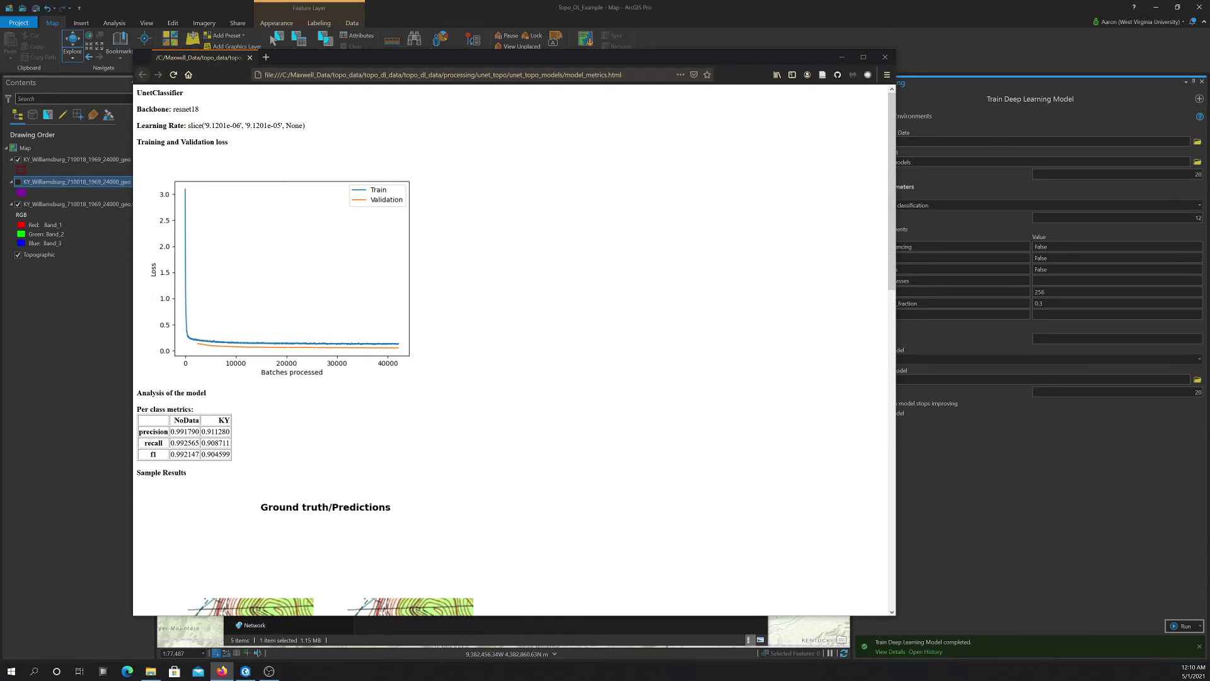
drag(142, 109, 224, 112)
drag(152, 125, 321, 129)
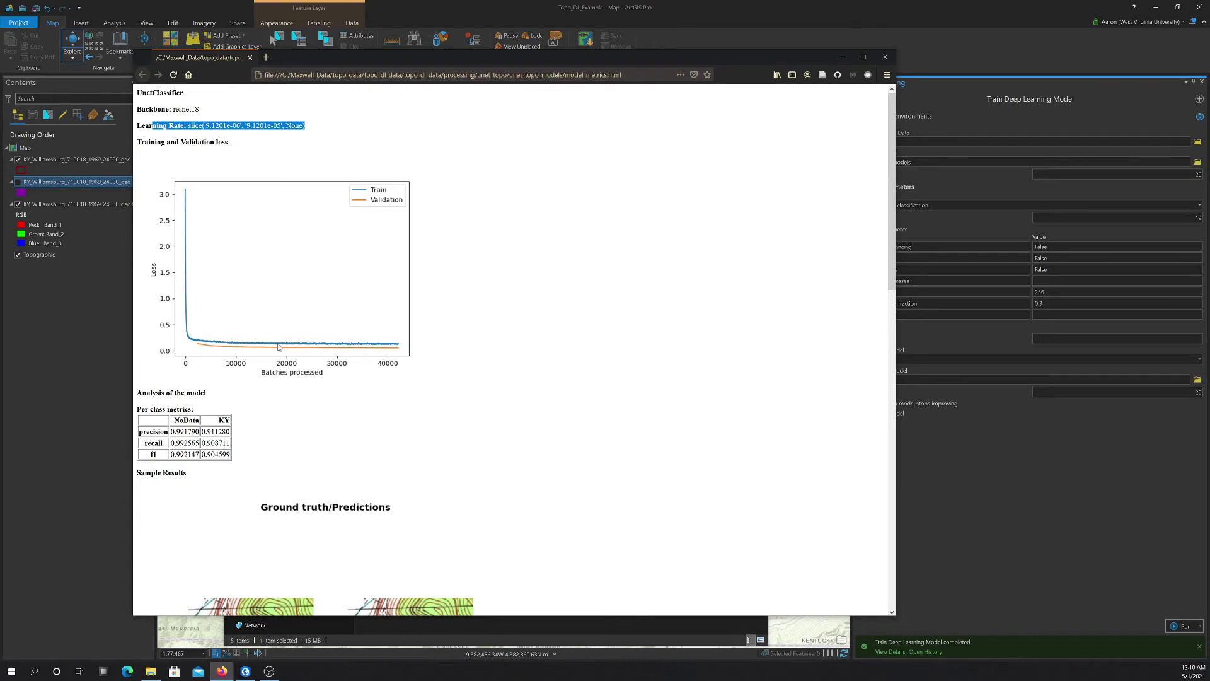
Examine the training and validation loss graph, the per class metrics, and the ground truth versus prediction samples in the report
scroll(336, 343, down, 3)
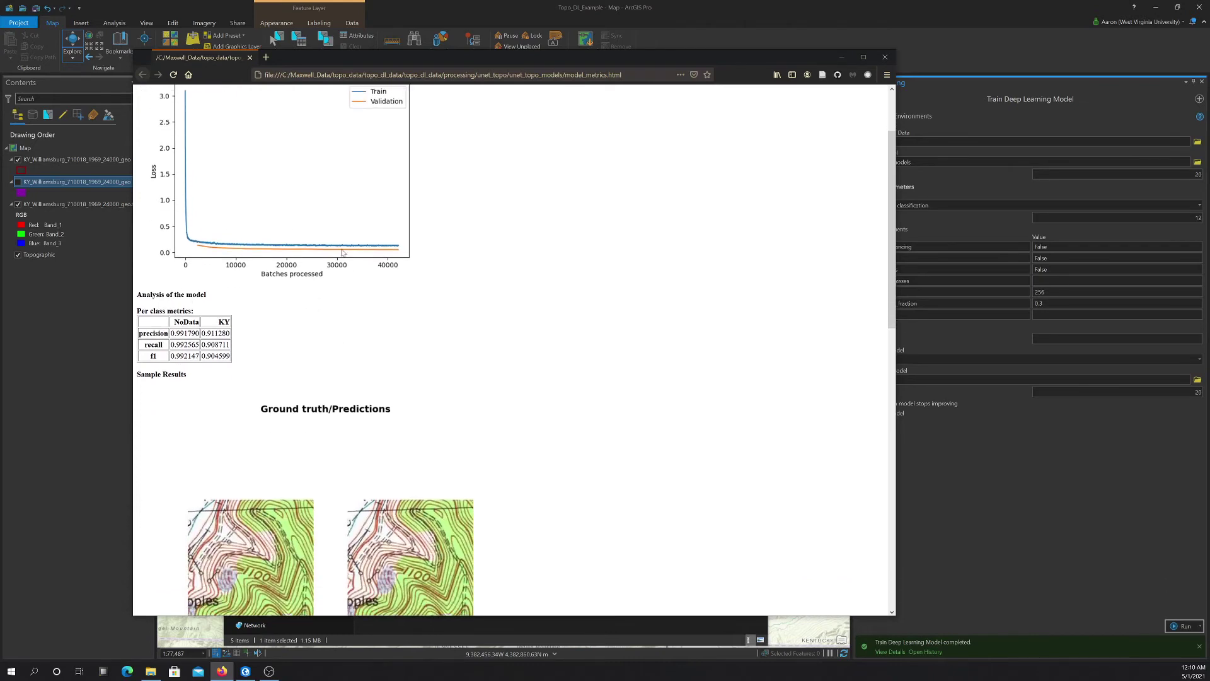
scroll(340, 258, up, 2)
scroll(322, 268, down, 4)
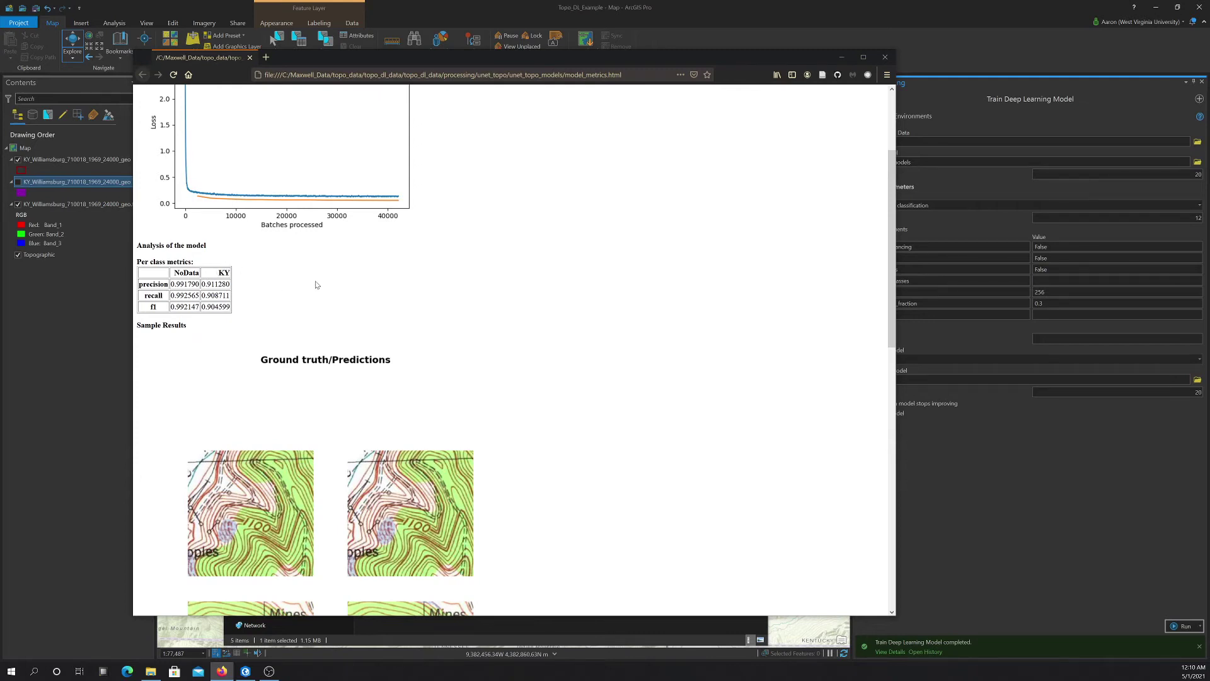
scroll(353, 292, down, 3)
scroll(367, 291, down, 6)
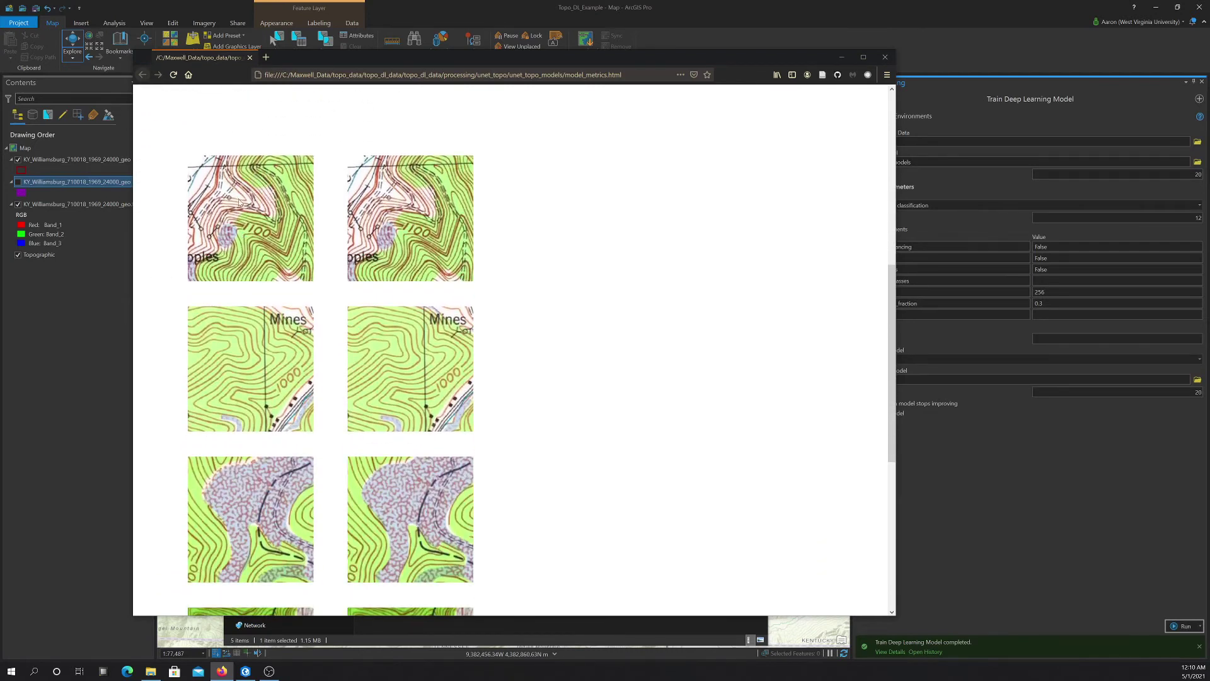
scroll(405, 313, down, 2)
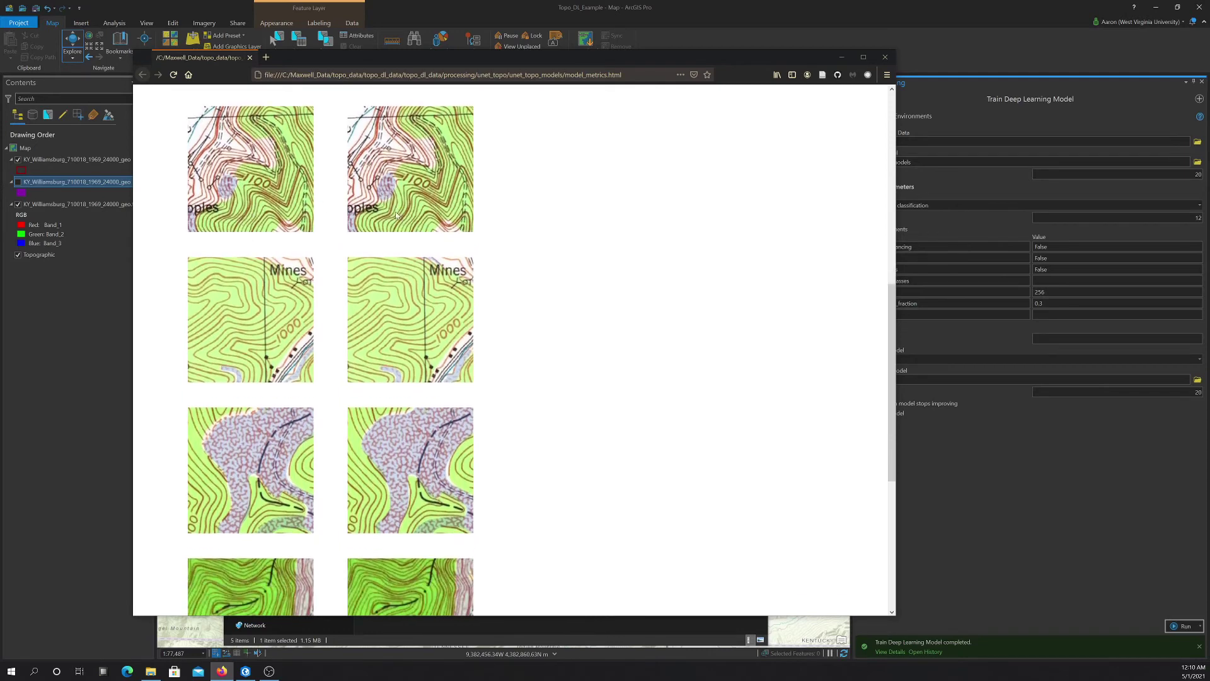
scroll(404, 313, down, 4)
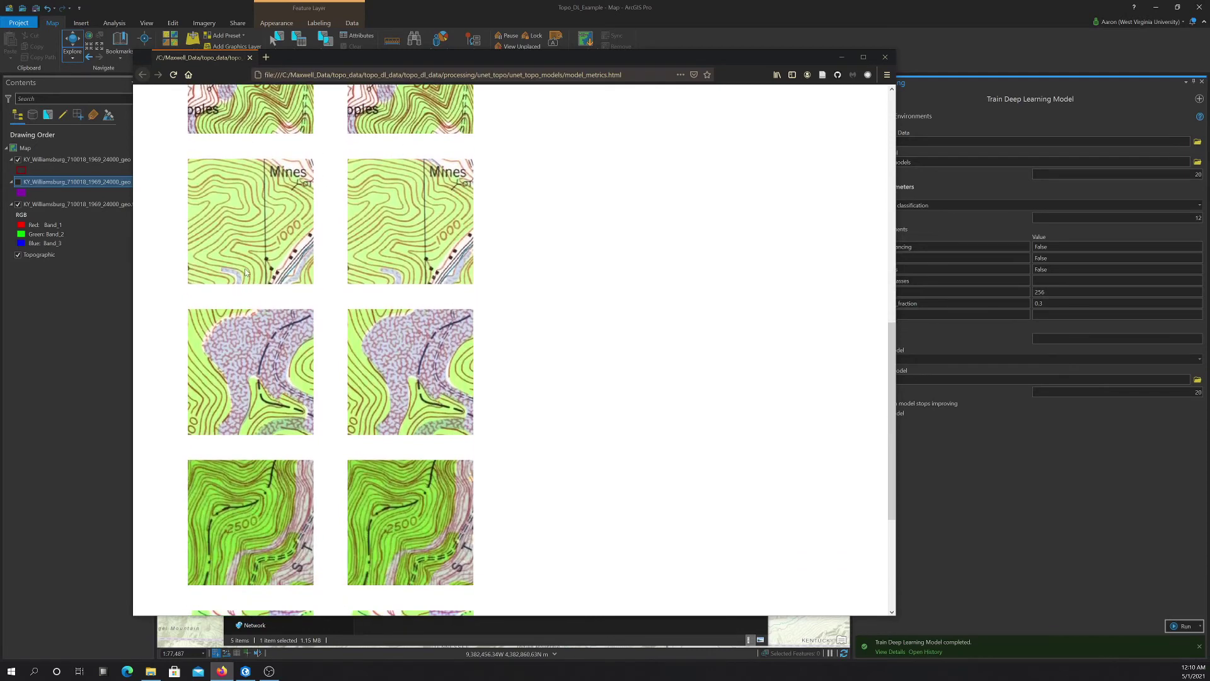
scroll(455, 316, down, 6)
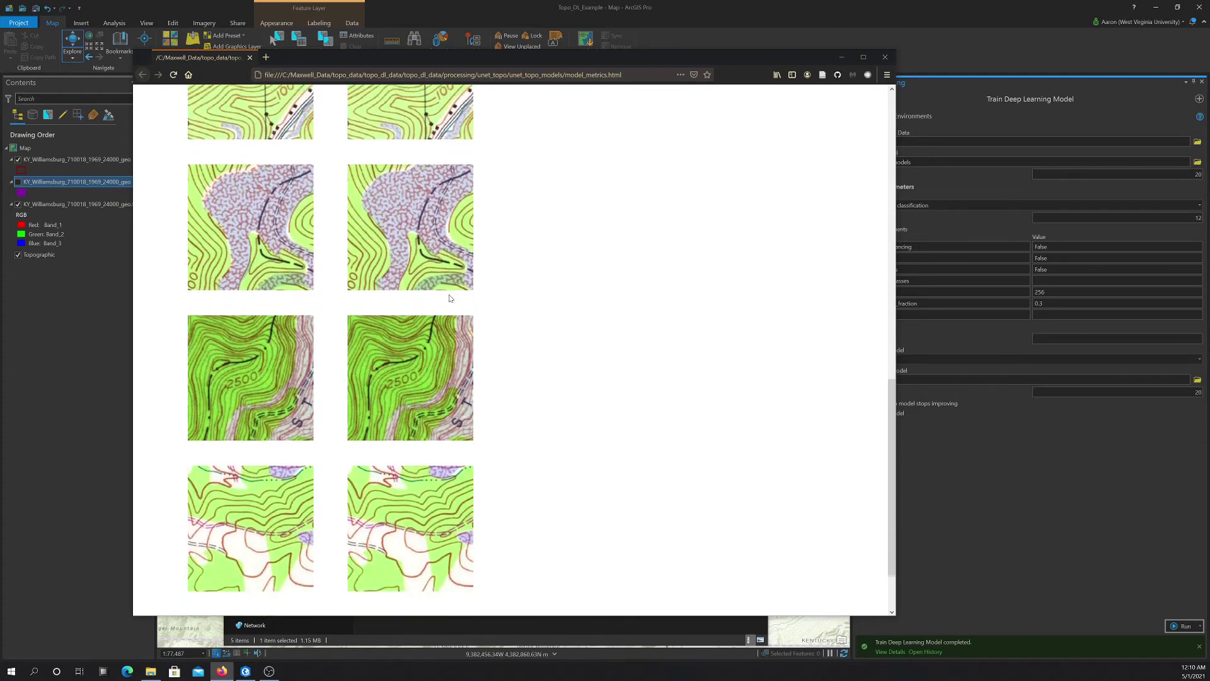
scroll(441, 309, down, 3)
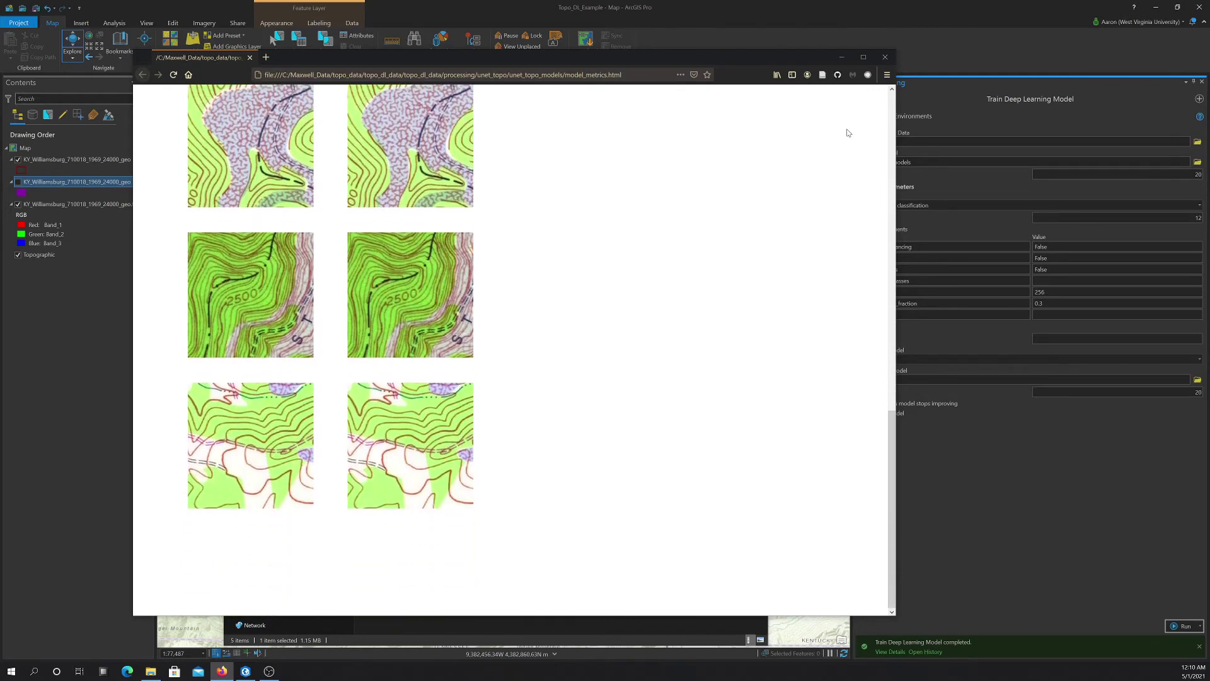
Close the metrics report and training details, minimize File Explorer, and hide the visible KY_Williamsburg layers on the map
click(885, 58)
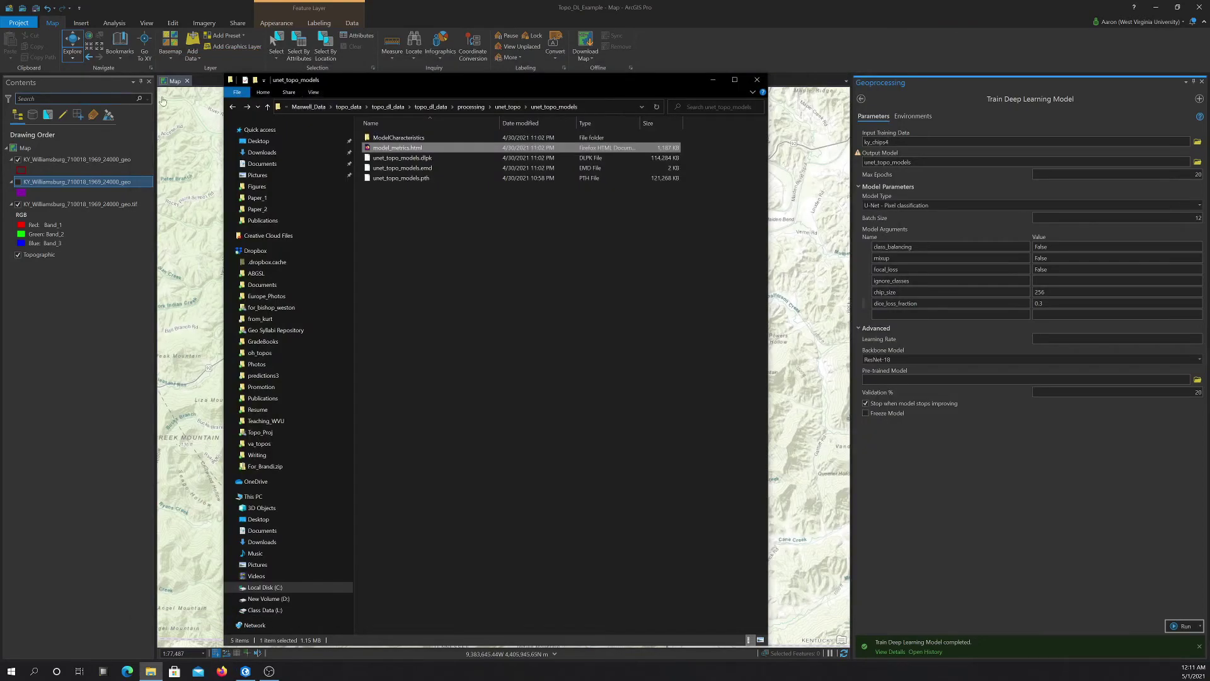
click(712, 79)
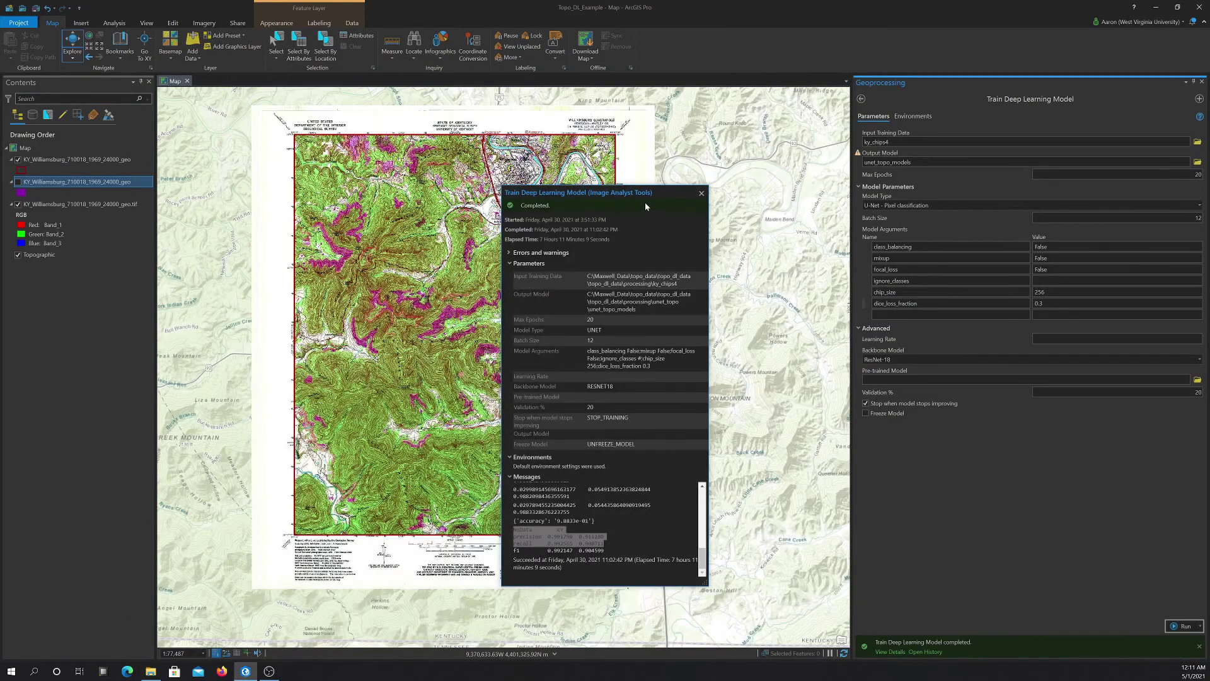
click(702, 194)
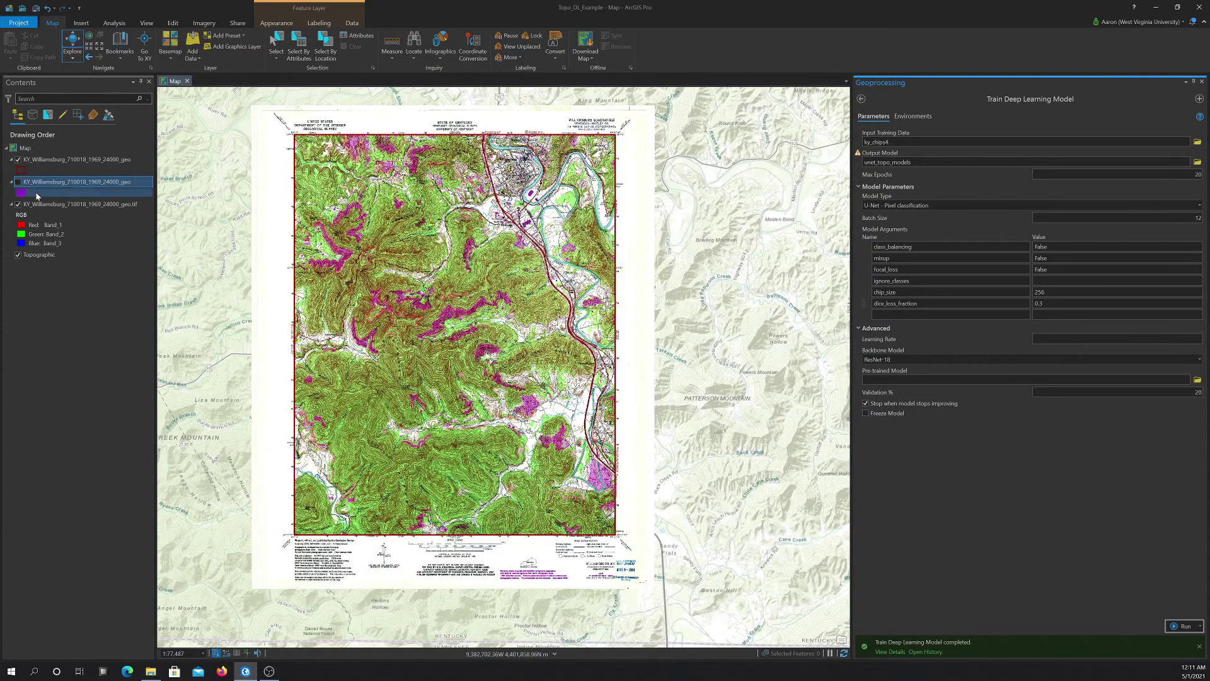
click(18, 161)
click(18, 205)
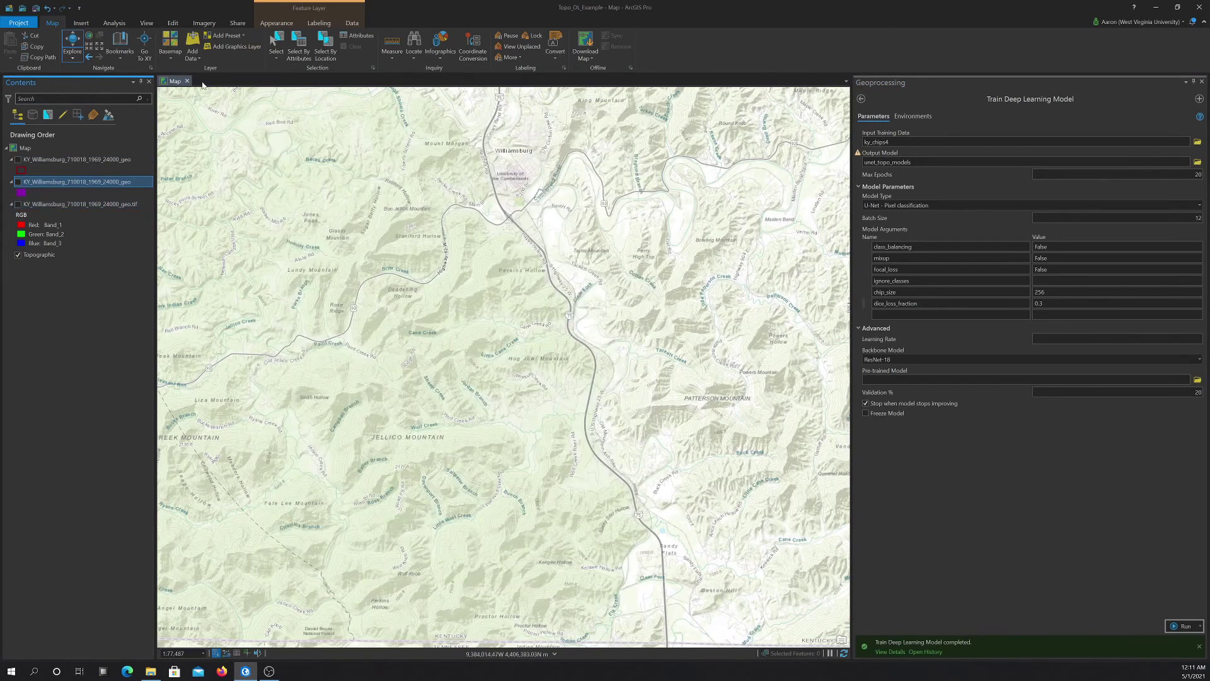
Add the raster VA_Wise_187274_1957_24000_geo.tif from the all_topos folder to the map
click(195, 36)
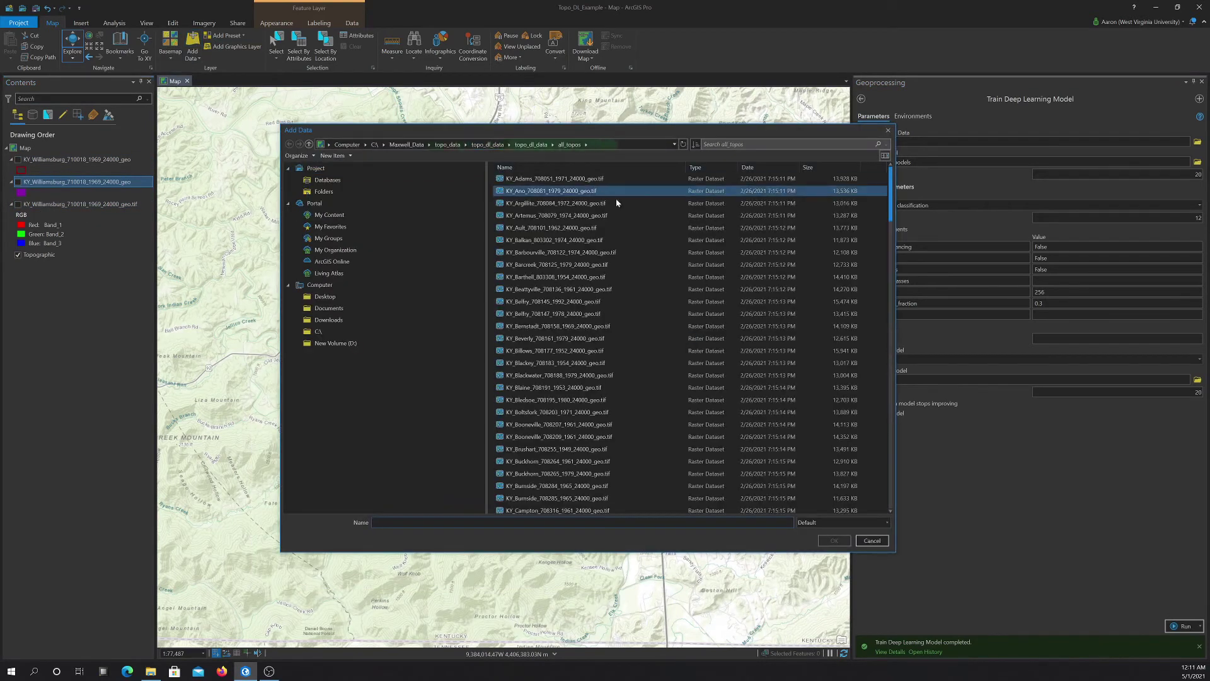
scroll(597, 250, down, 15)
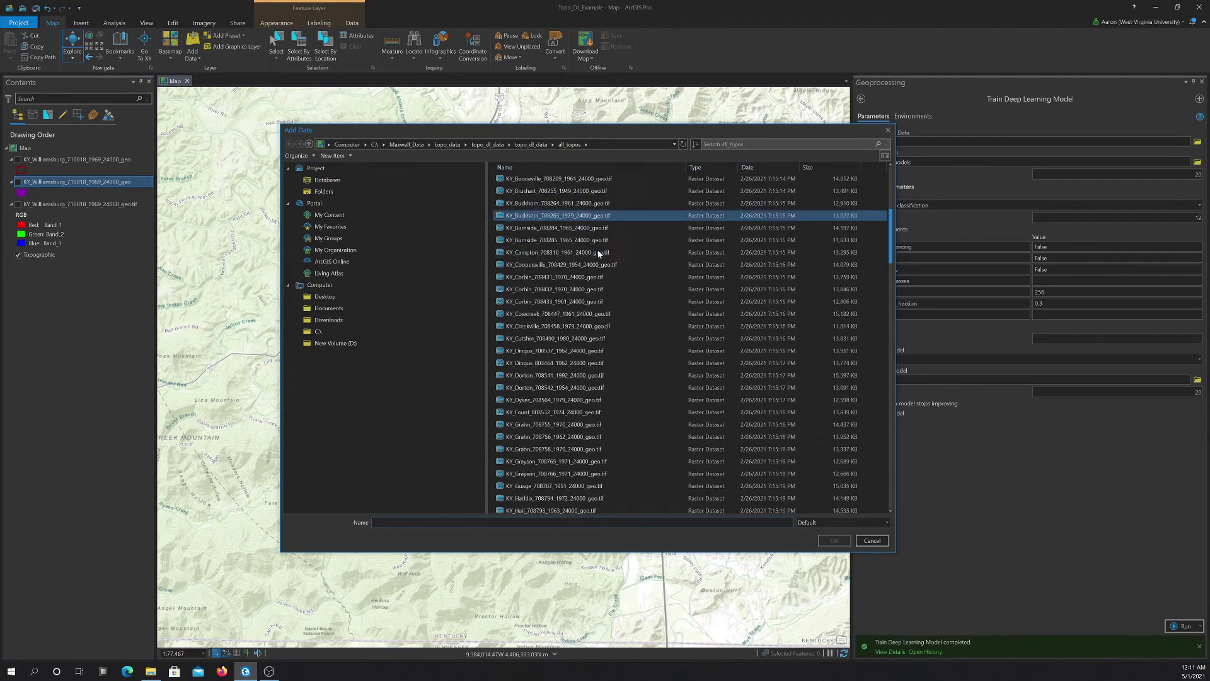
scroll(566, 340, down, 15)
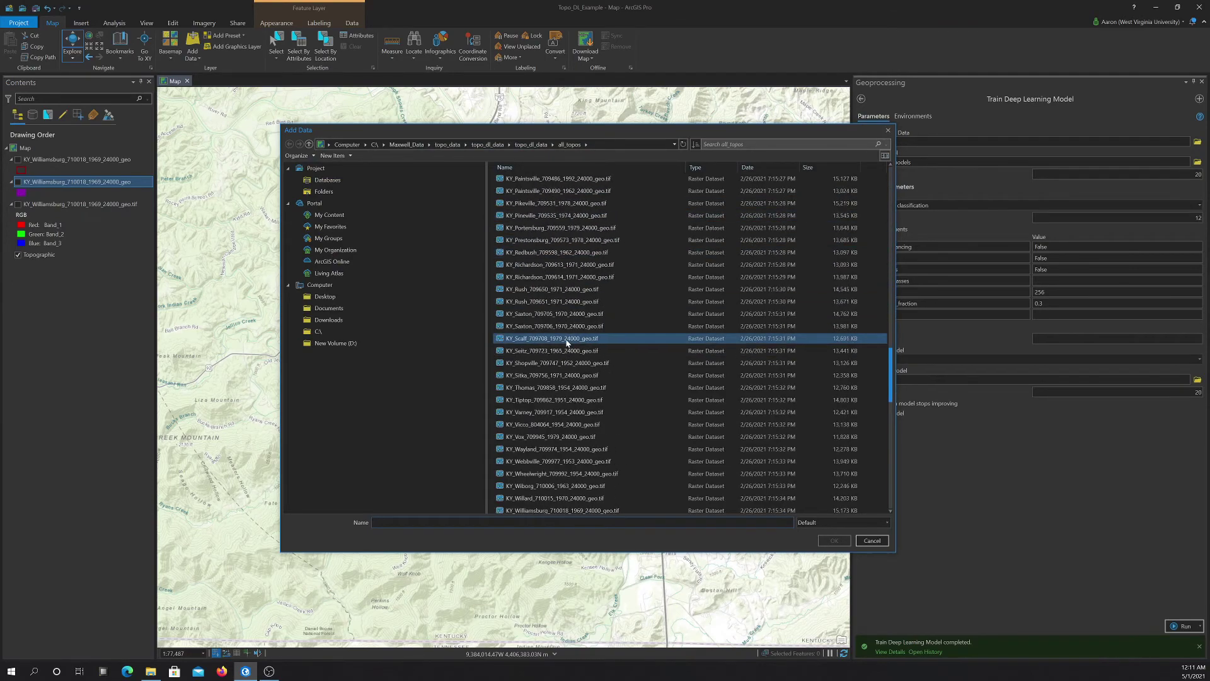
scroll(566, 342, down, 2)
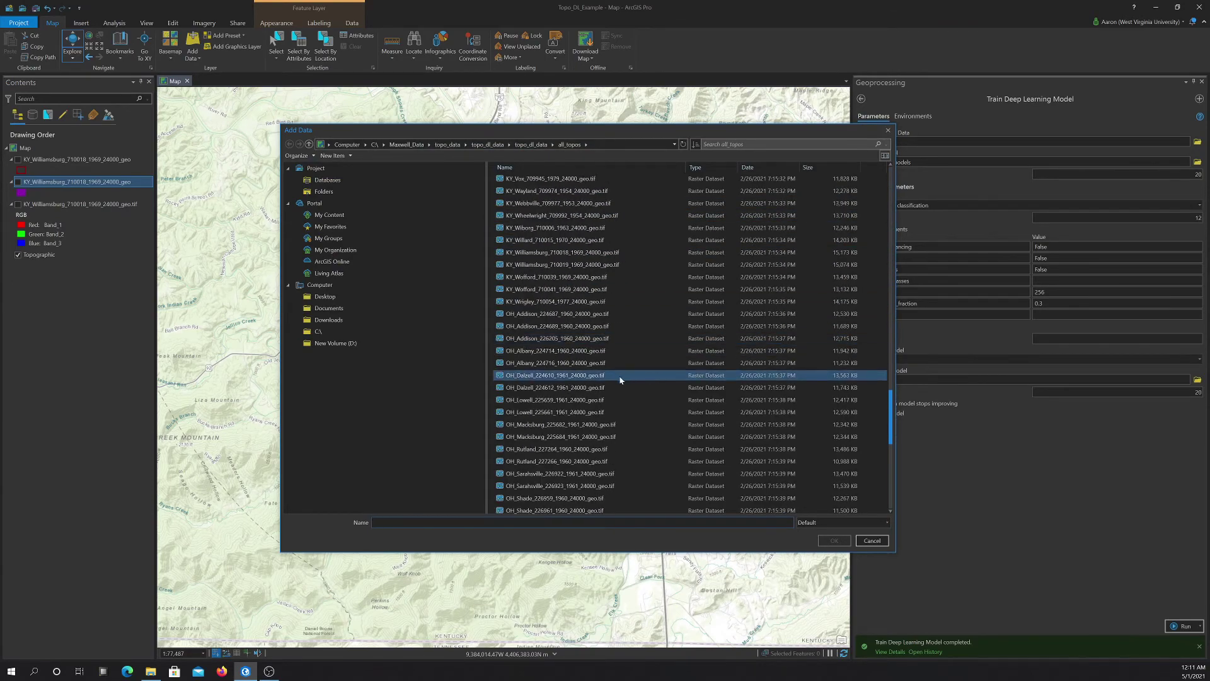
scroll(620, 379, down, 10)
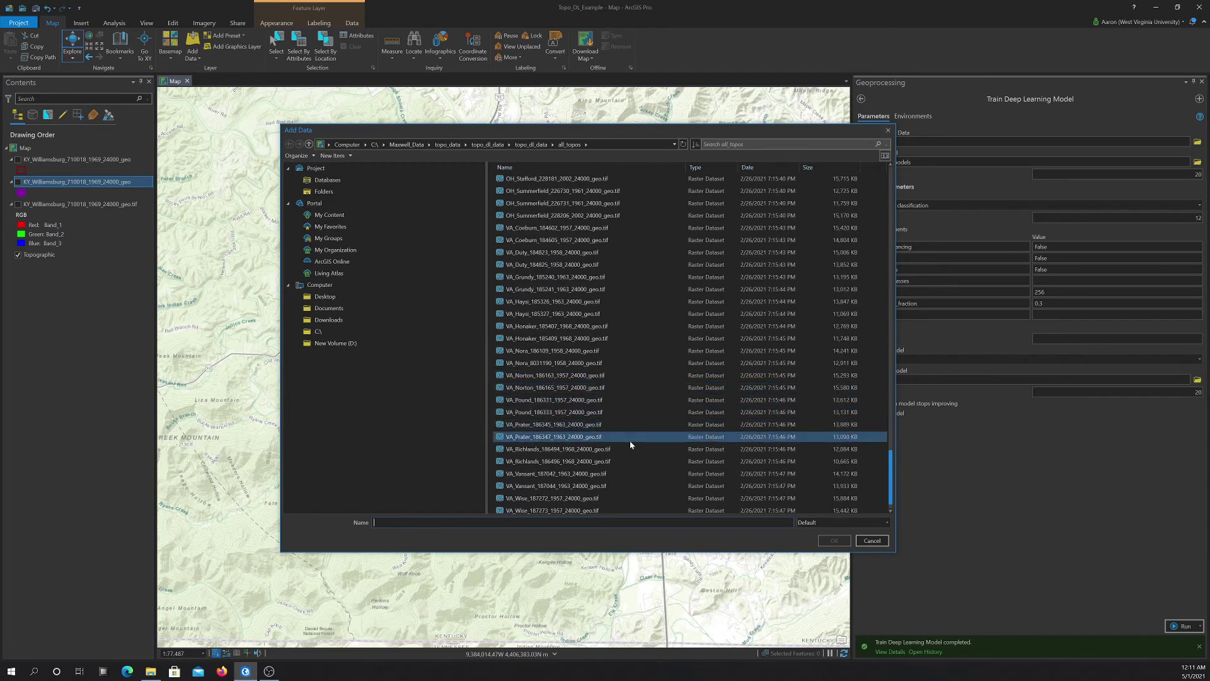
scroll(527, 435, down, 1)
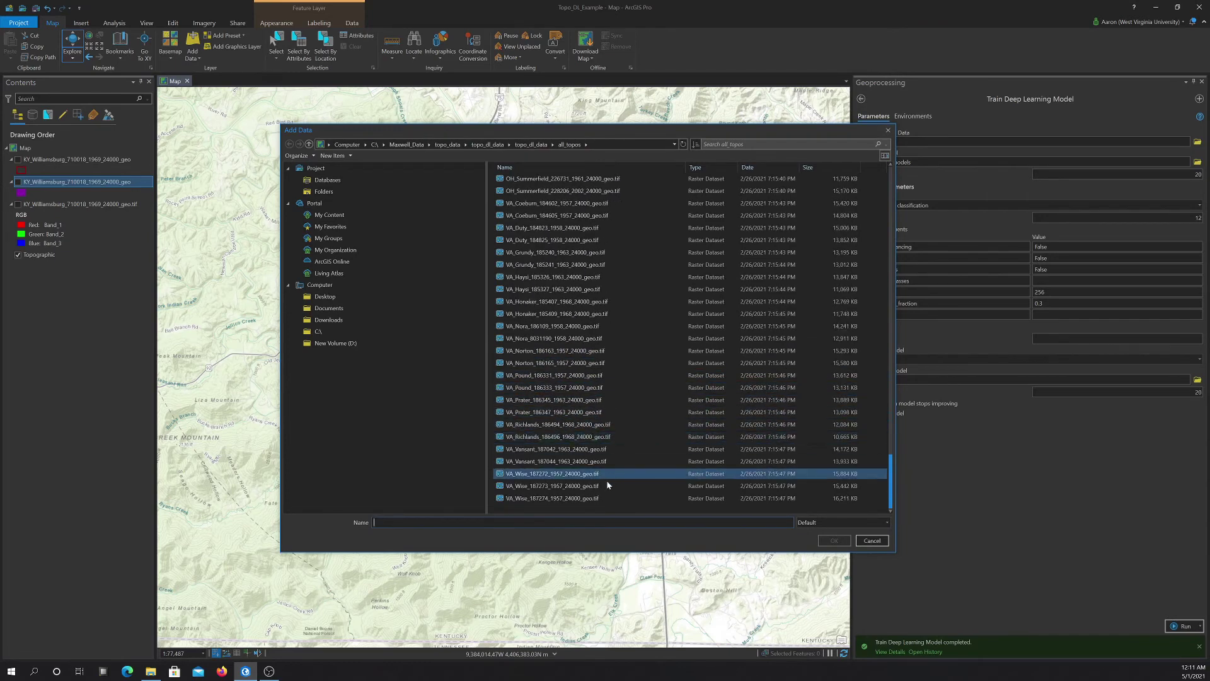
click(628, 499)
click(835, 540)
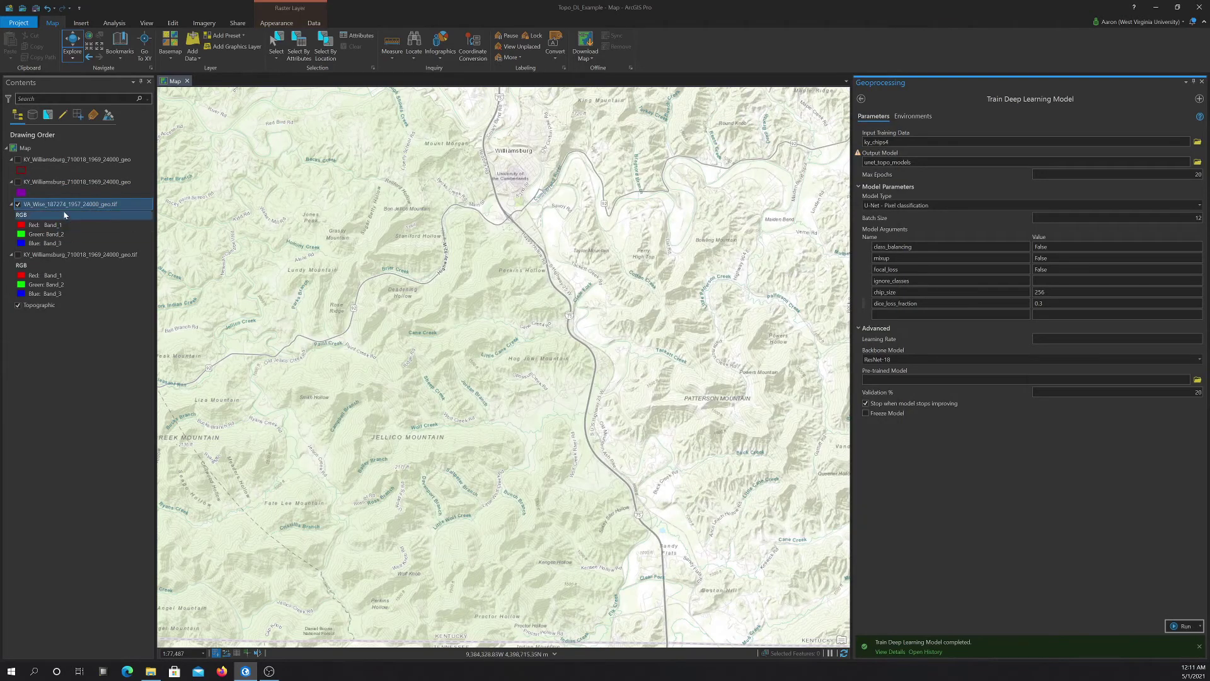
Zoom to the VA_Wise raster layer and examine the surface mining areas across the topographic map
right_click(57, 204)
click(95, 320)
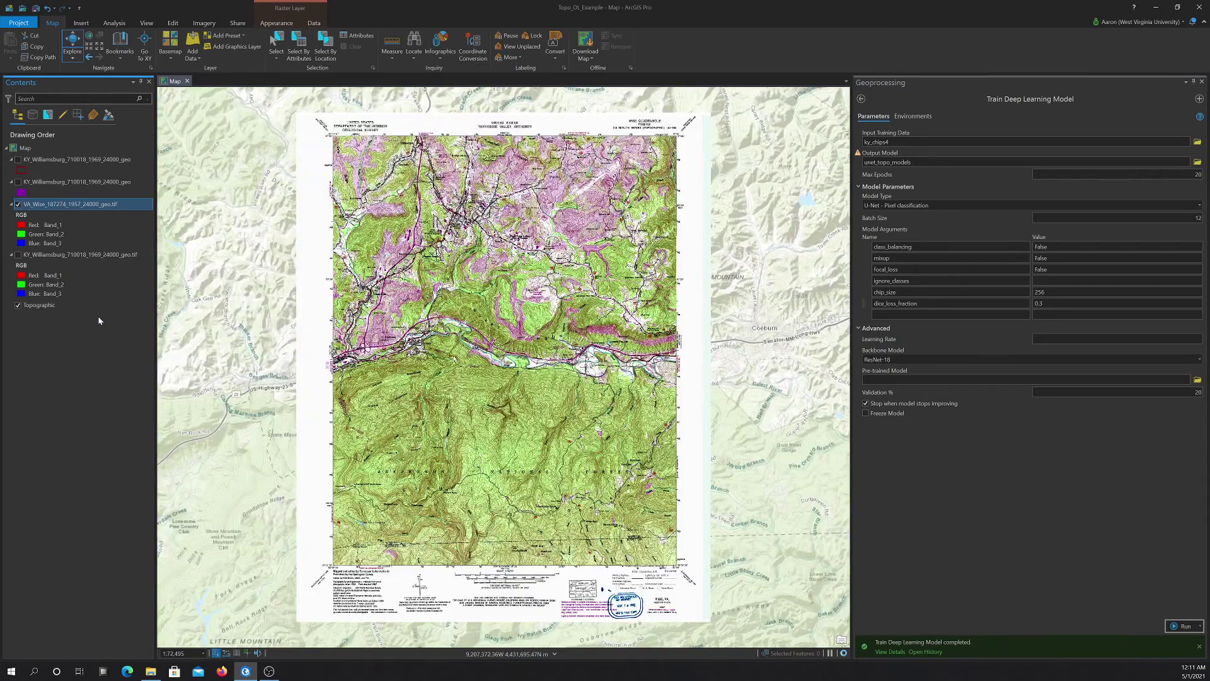
scroll(542, 202, up, 4)
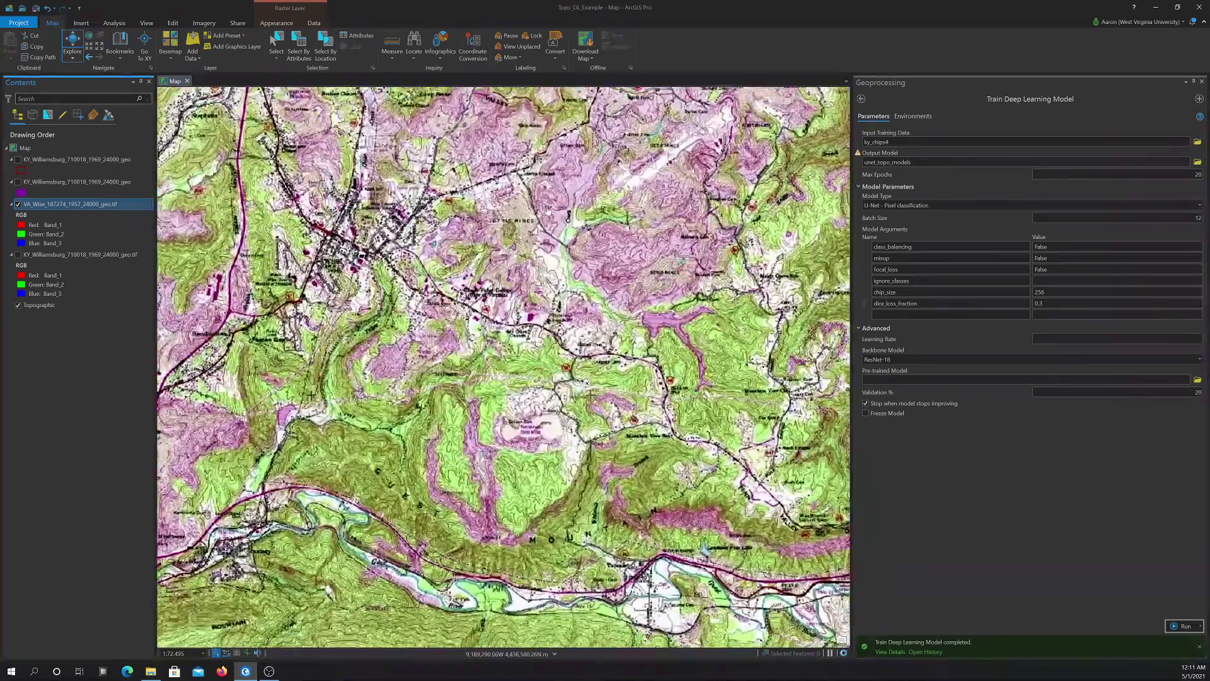
drag(599, 255, 760, 221)
drag(391, 258, 199, 312)
scroll(543, 179, down, 4)
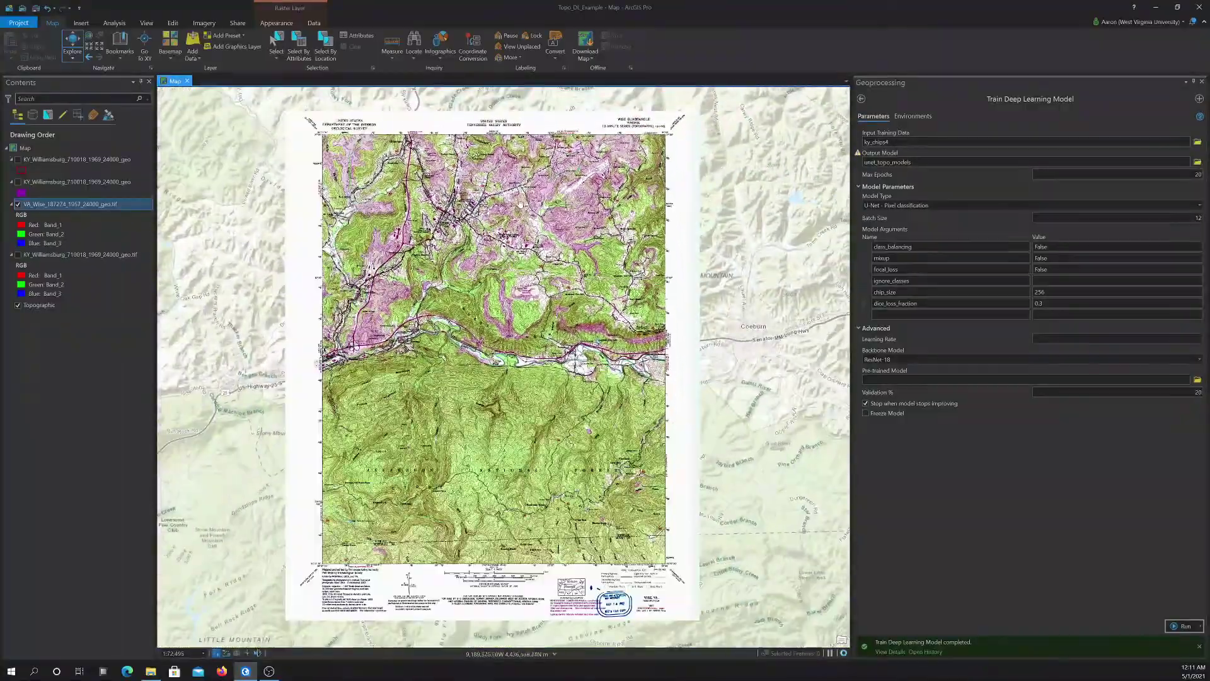
mouse_move(518, 198)
mouse_down()
mouse_move(526, 210)
mouse_move(526, 191)
mouse_move(520, 203)
mouse_up()
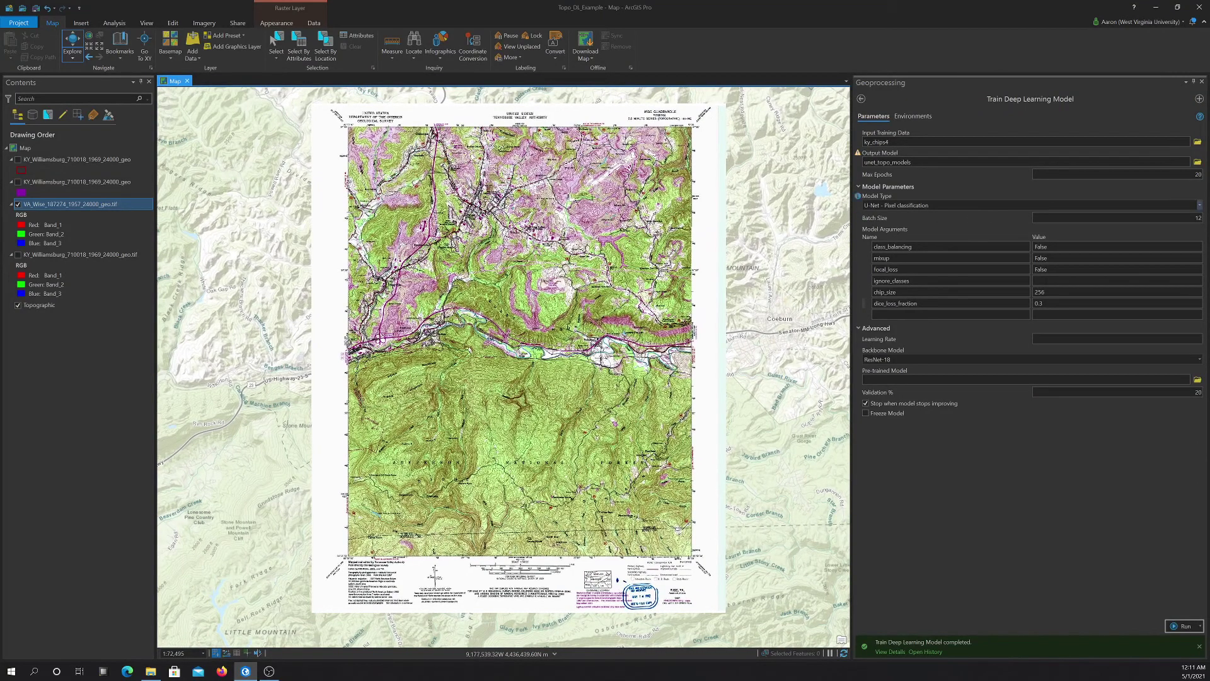
Open the Classify Pixels Using Deep Learning tool and choose VA_Wise_187274_1957_24000_geo.tif as the input raster
click(861, 99)
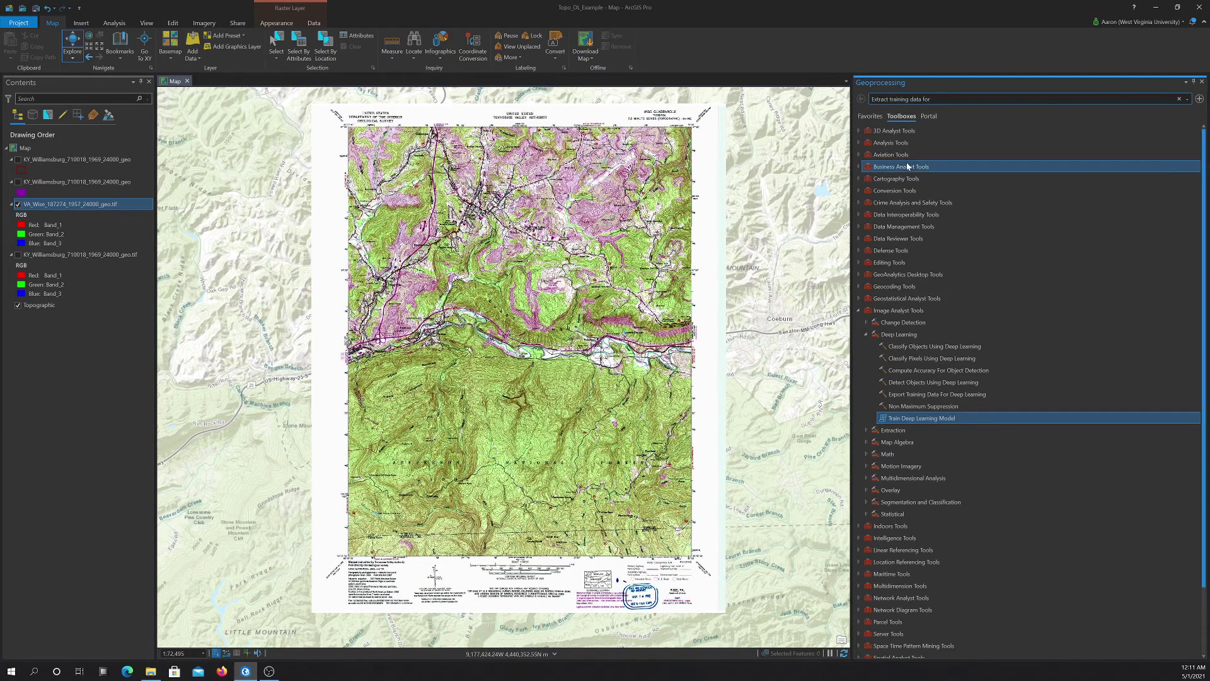
click(916, 361)
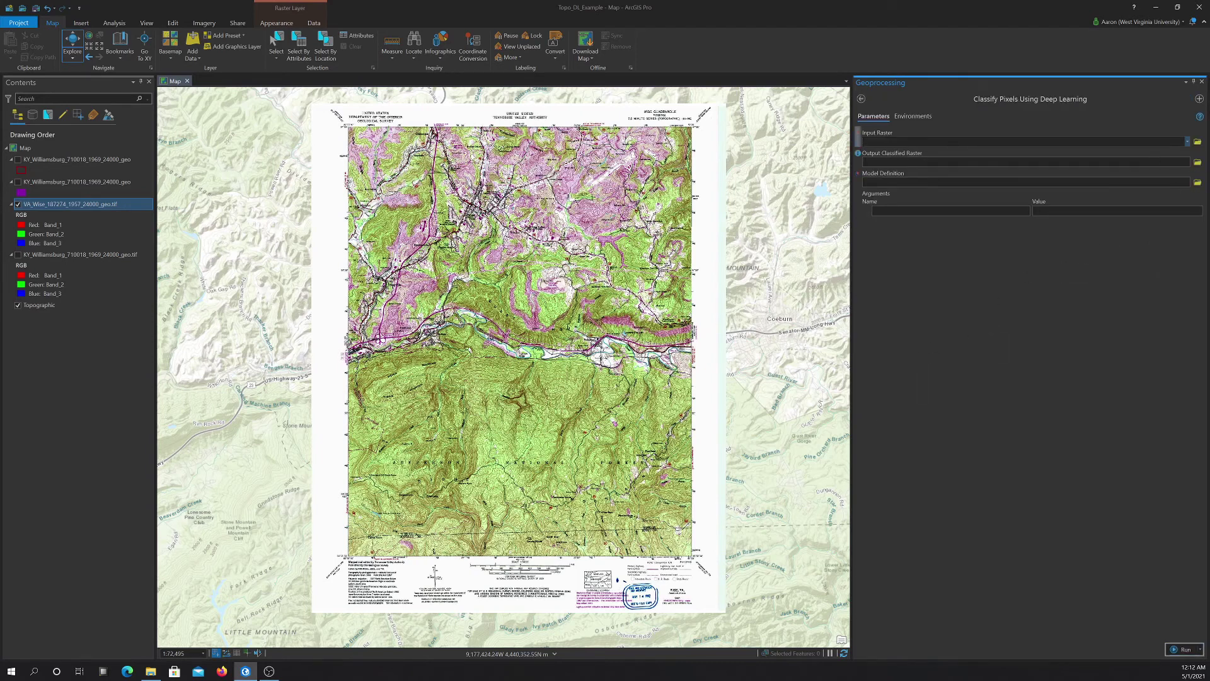
click(1187, 142)
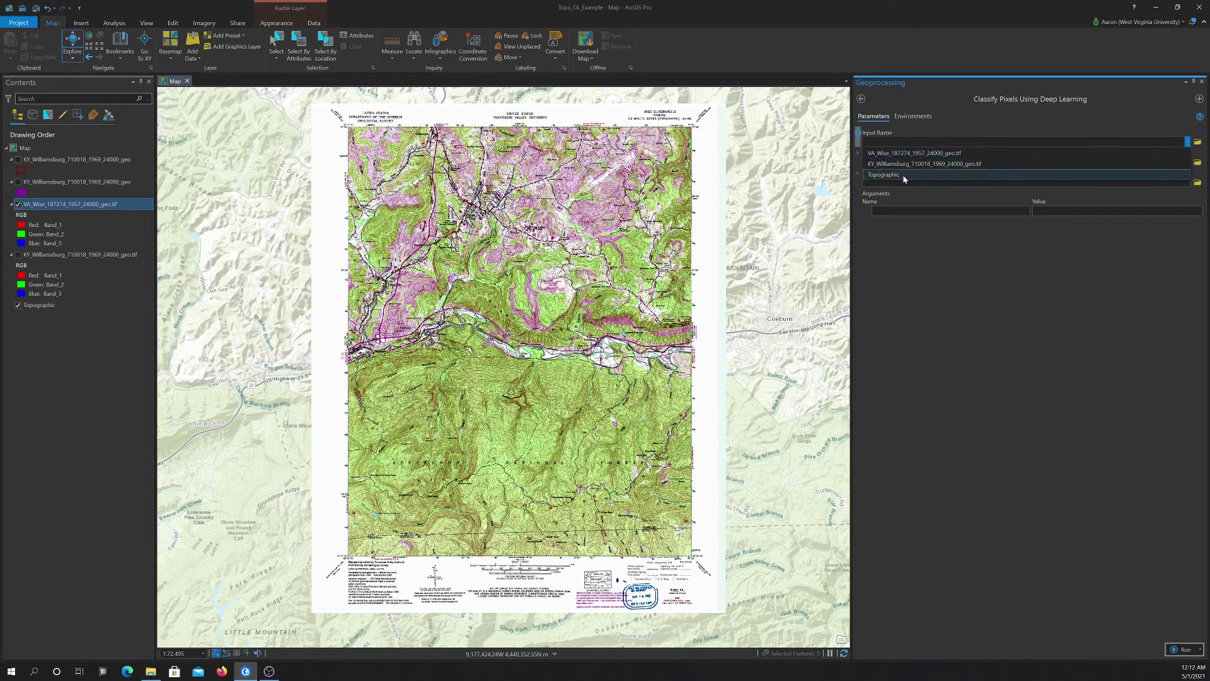
click(896, 153)
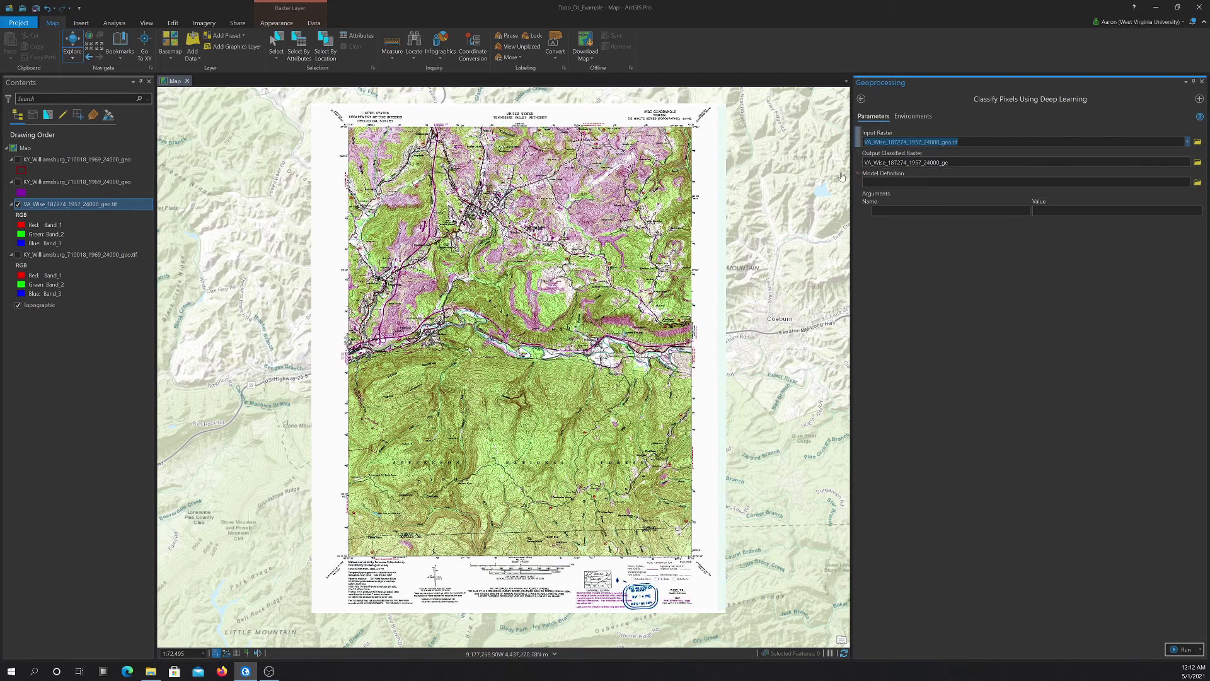
Load unet_topo_models.emd from the unet_topo_models folder as the model definition
click(1196, 183)
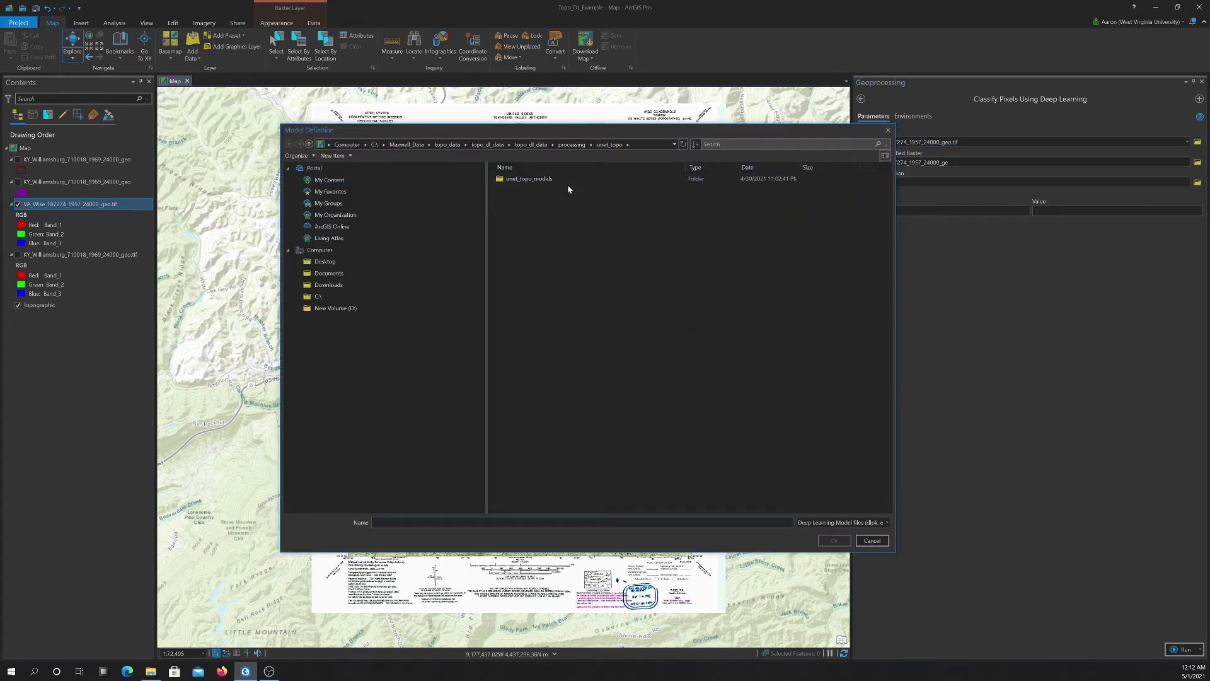
double_click(530, 179)
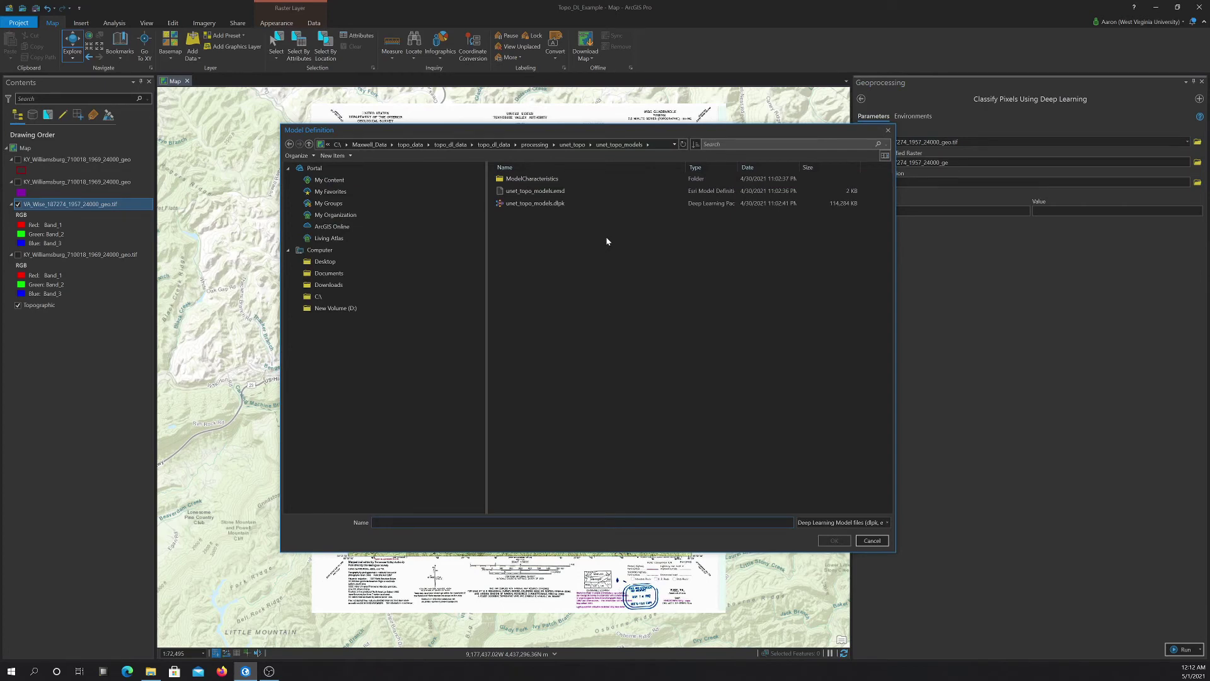
click(533, 191)
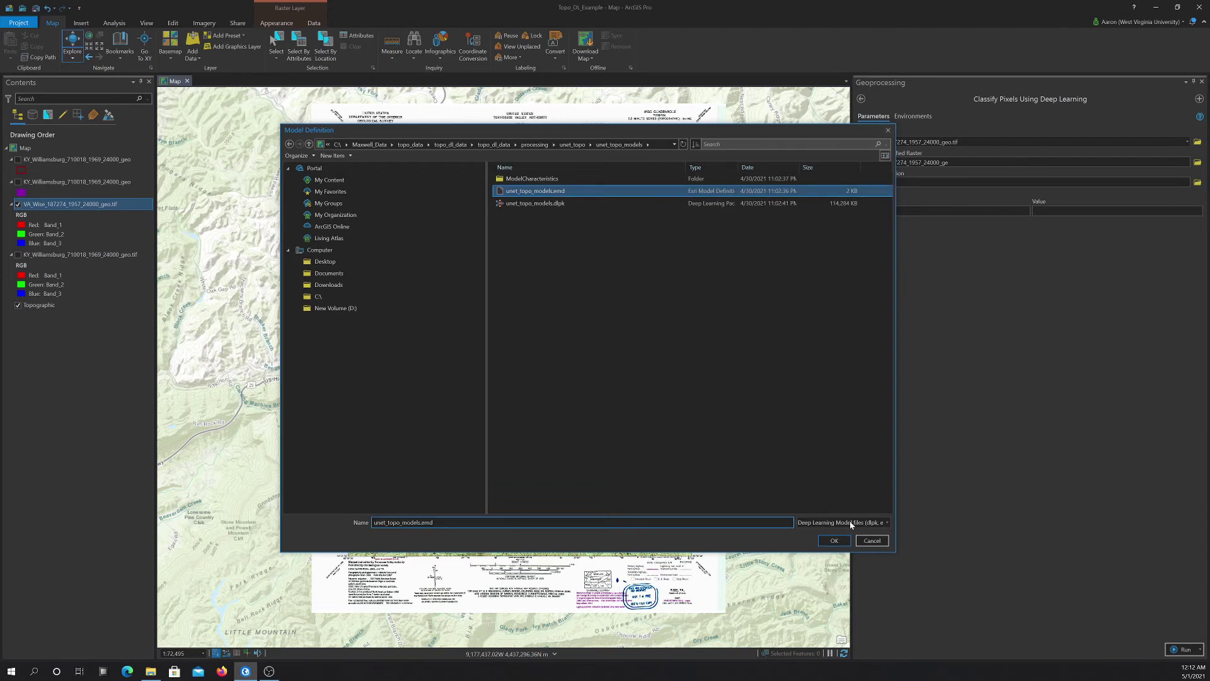
click(833, 541)
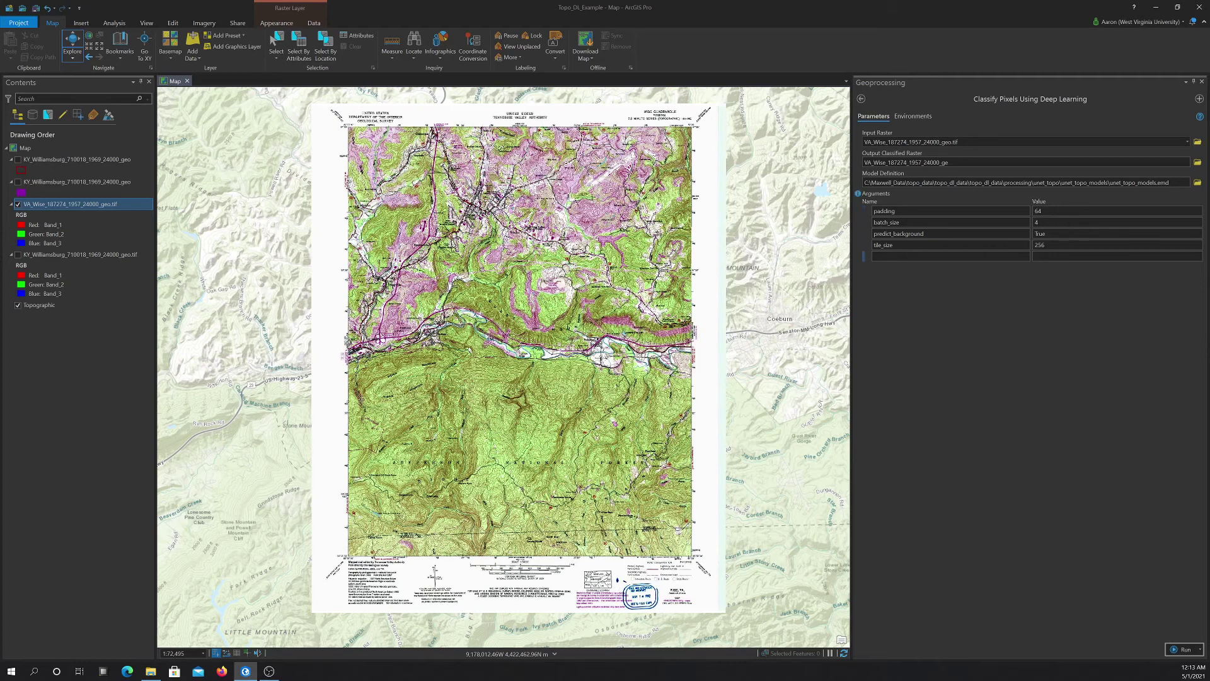
Check the tile size, background prediction and batch size arguments, and try to run the pixel classification
click(1041, 245)
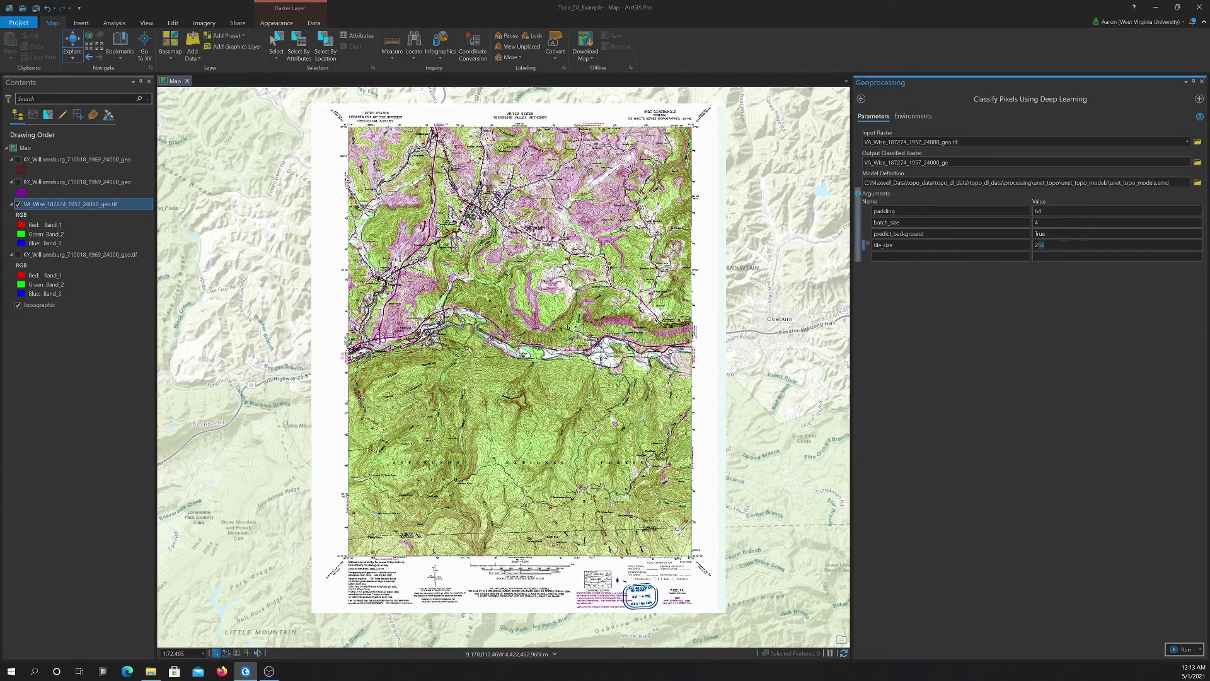
drag(1046, 233, 1030, 237)
text(4)
click(1000, 224)
click(1181, 650)
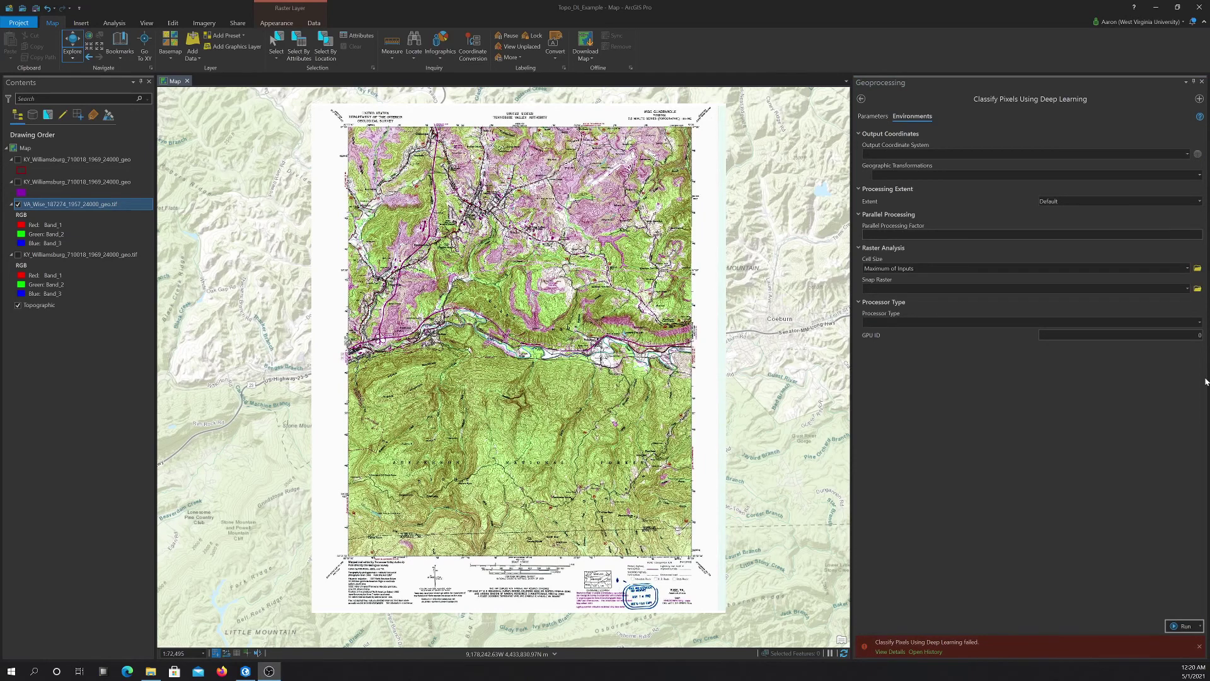
Set the processor type to GPU in the classification tool's environments and check the GPU ID
click(879, 118)
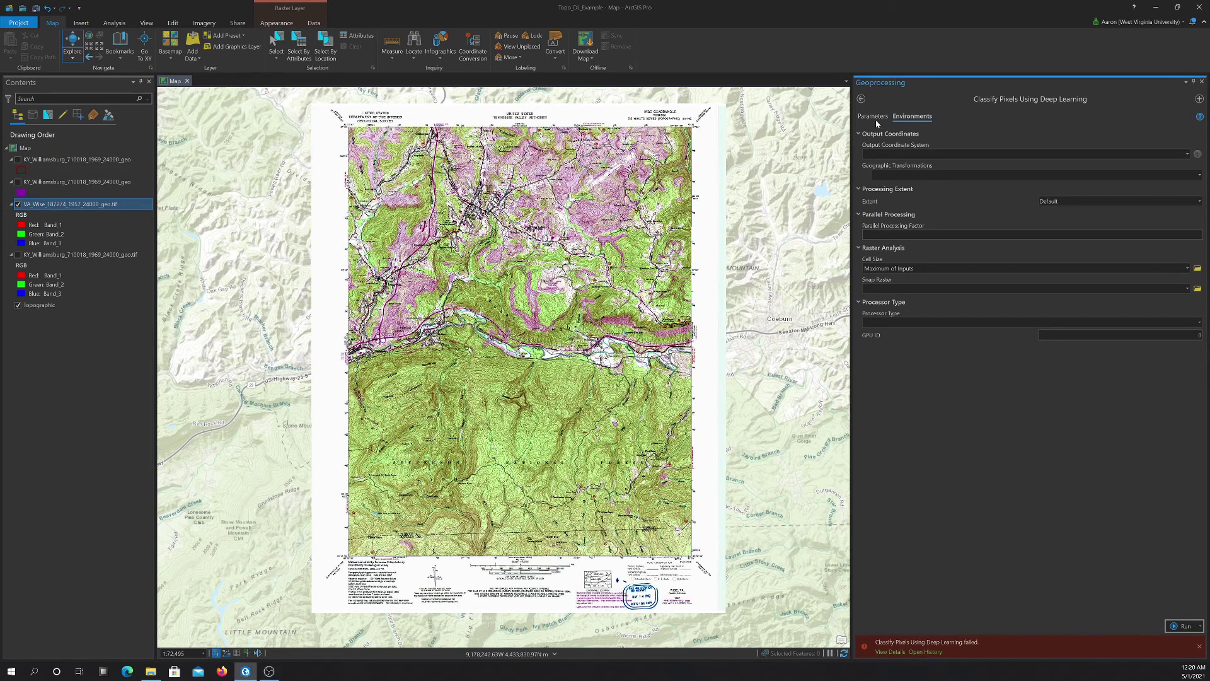
click(913, 116)
click(1199, 322)
click(873, 344)
click(1071, 335)
Rename the output classified raster as VA_Wise_187274_1957_24000_ge2 and run the pixel classification
click(869, 118)
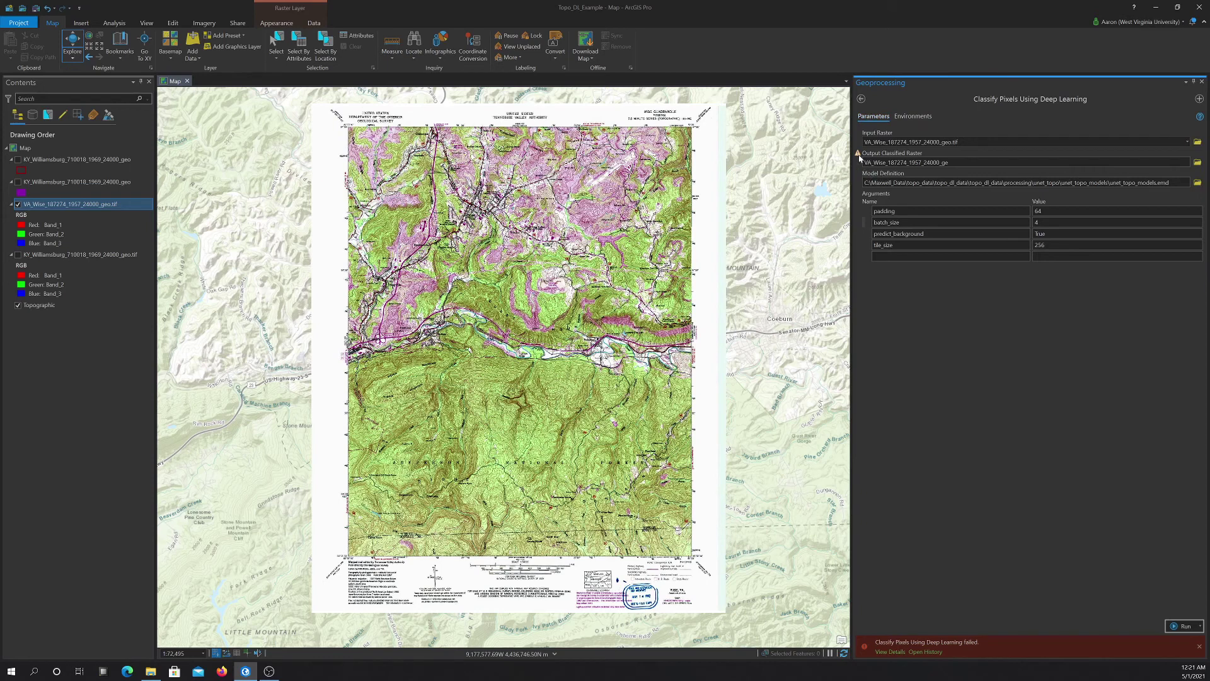
mouse_move(859, 158)
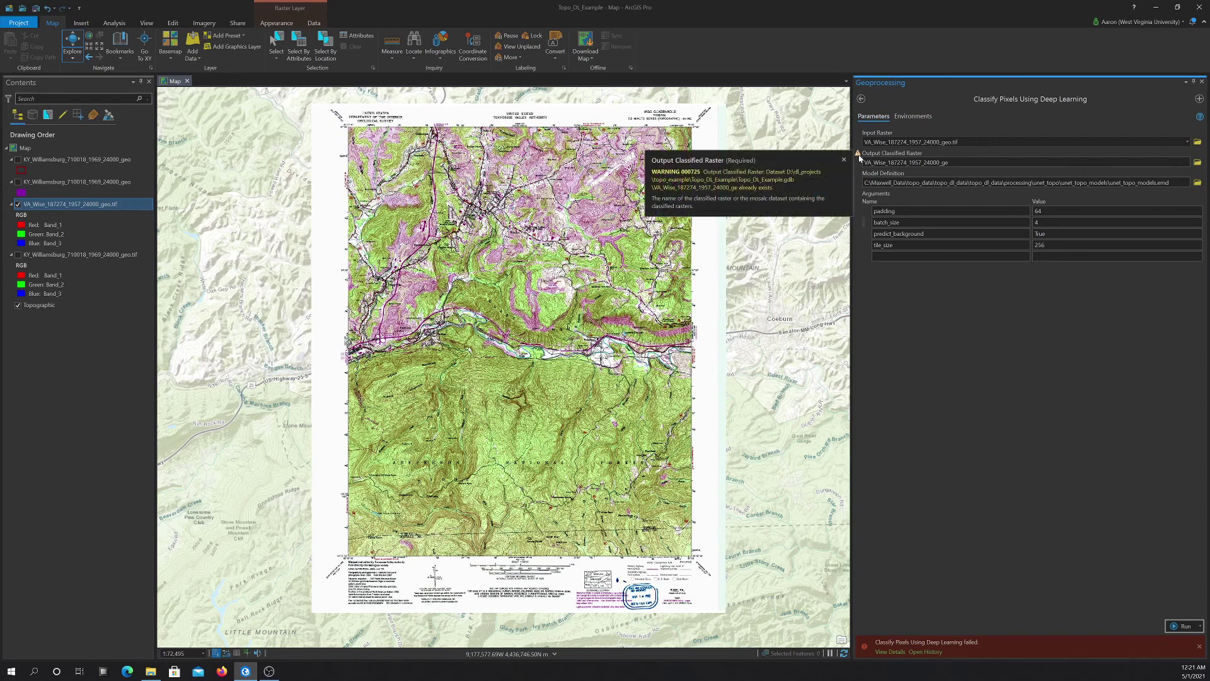
click(1004, 162)
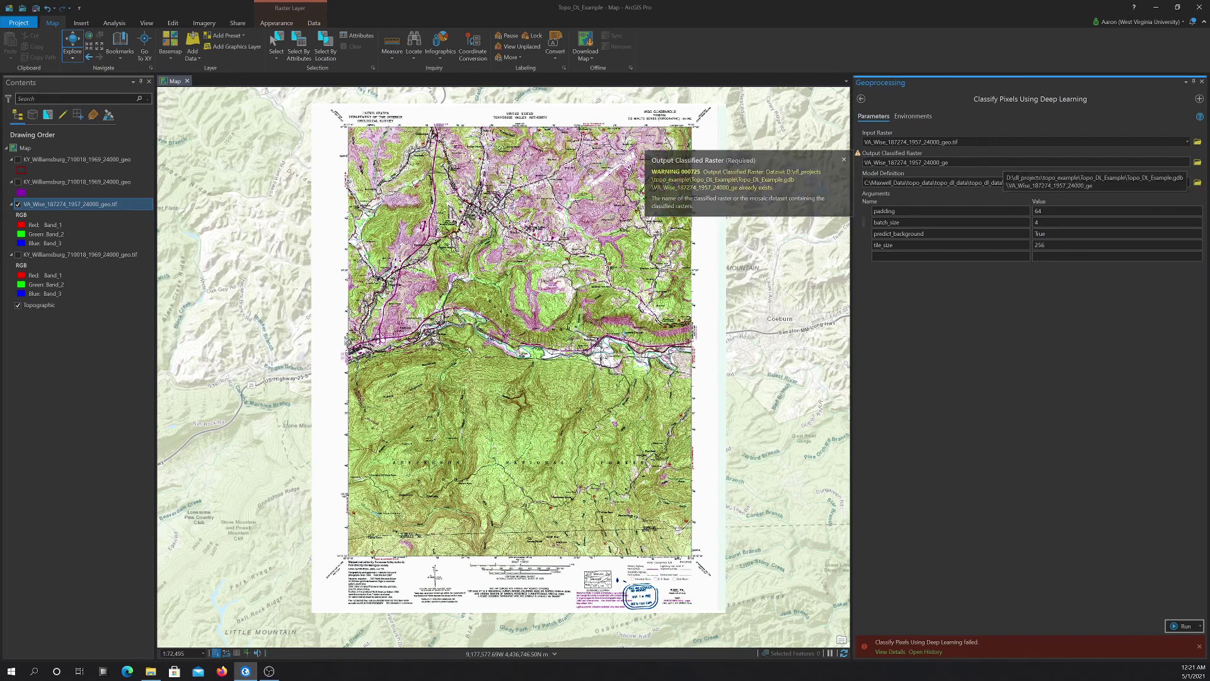
text(2)
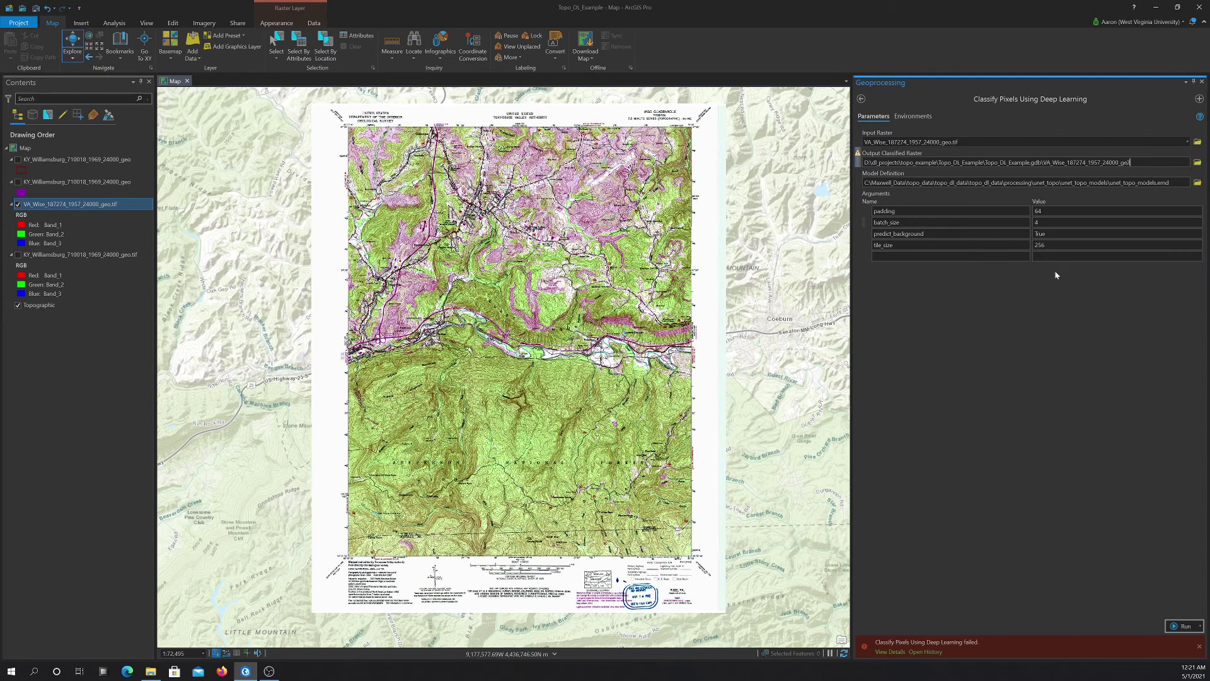
key(Return)
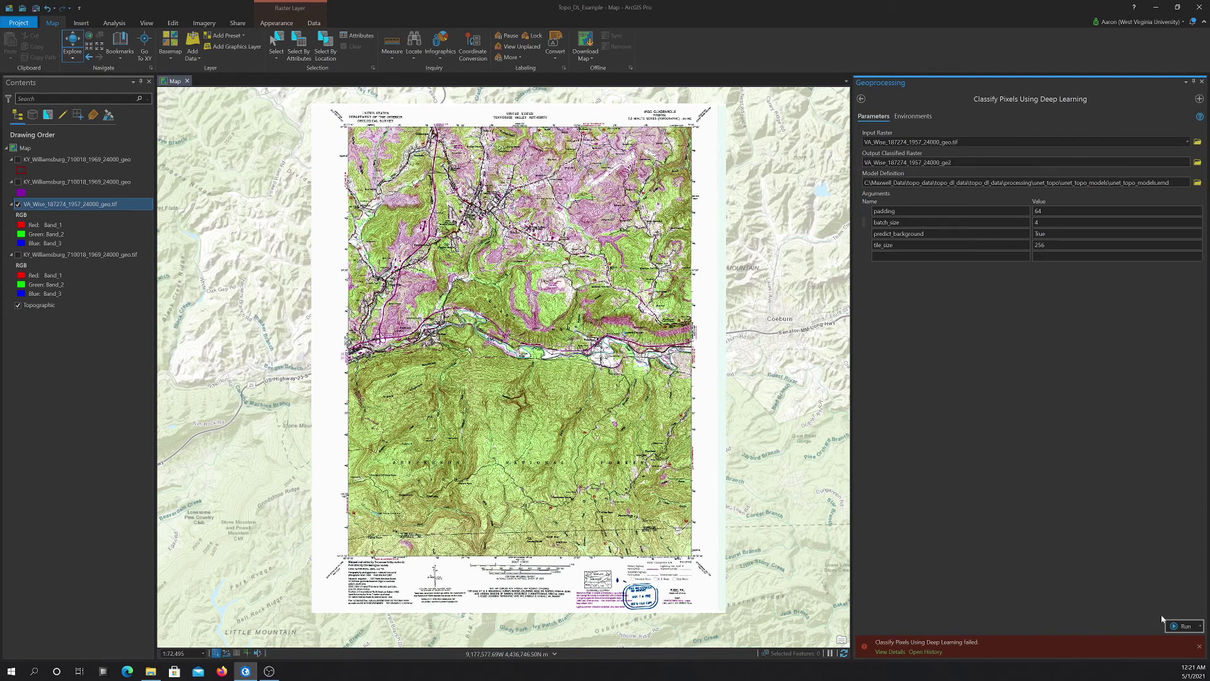
click(1176, 627)
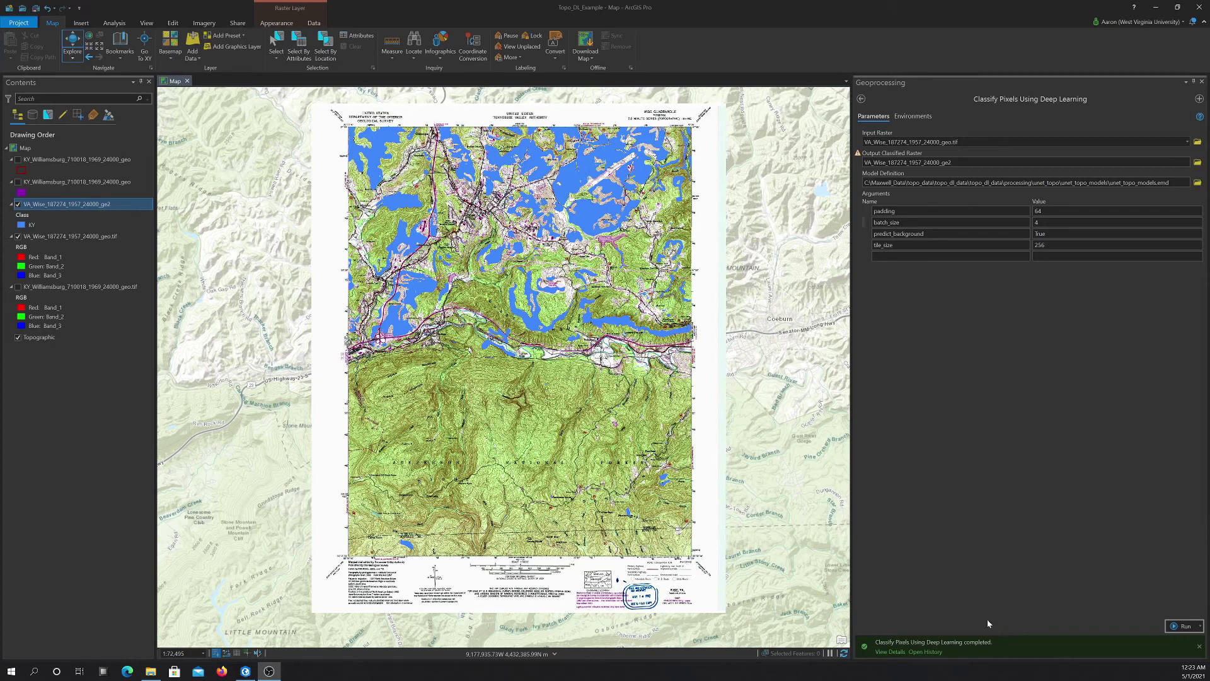
Open the classification run's details, review its parameters, environments and messages, and close them
click(890, 652)
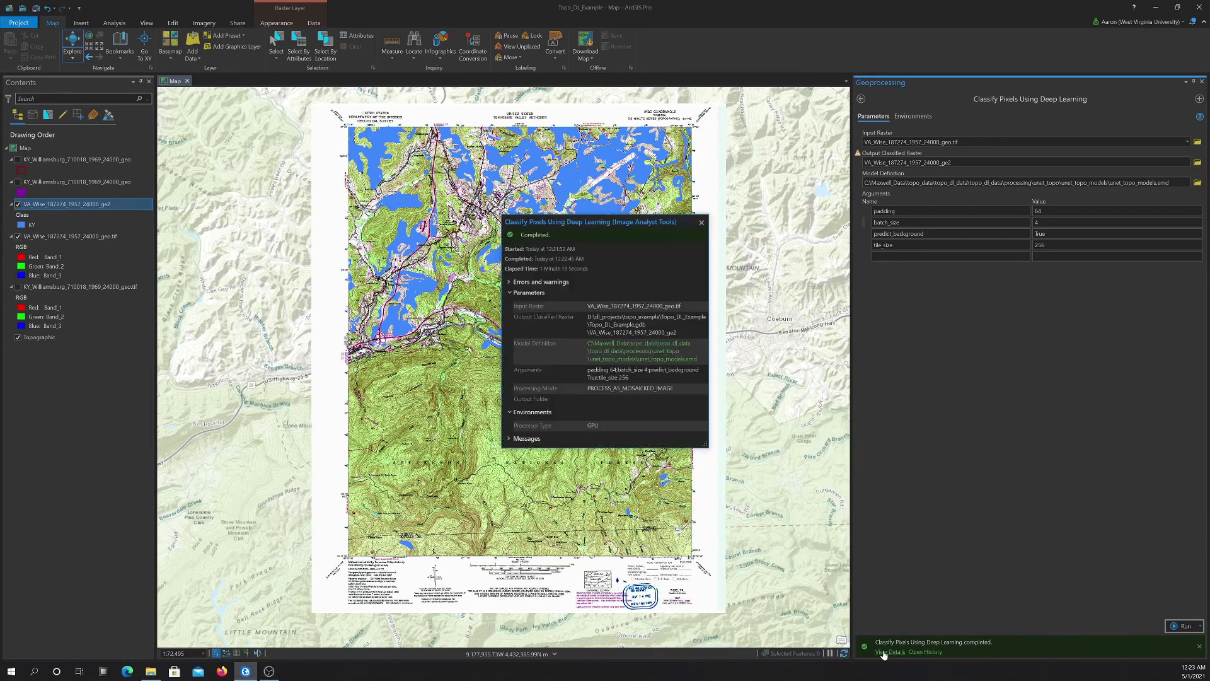
click(510, 440)
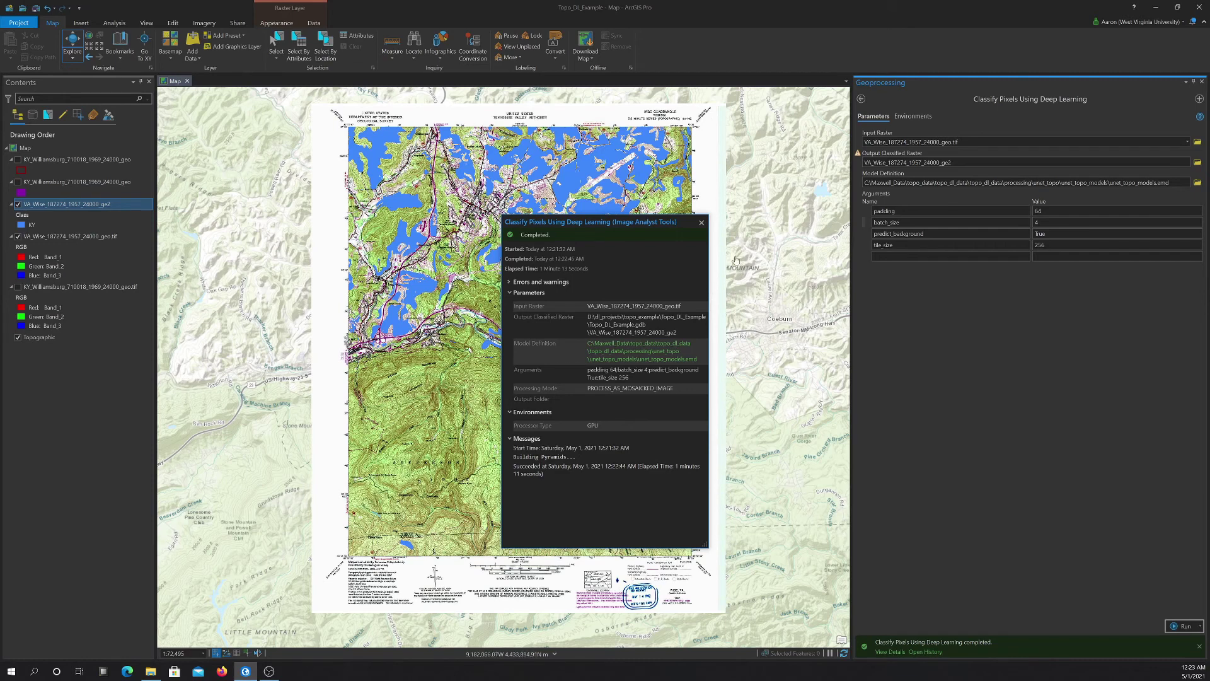
click(701, 222)
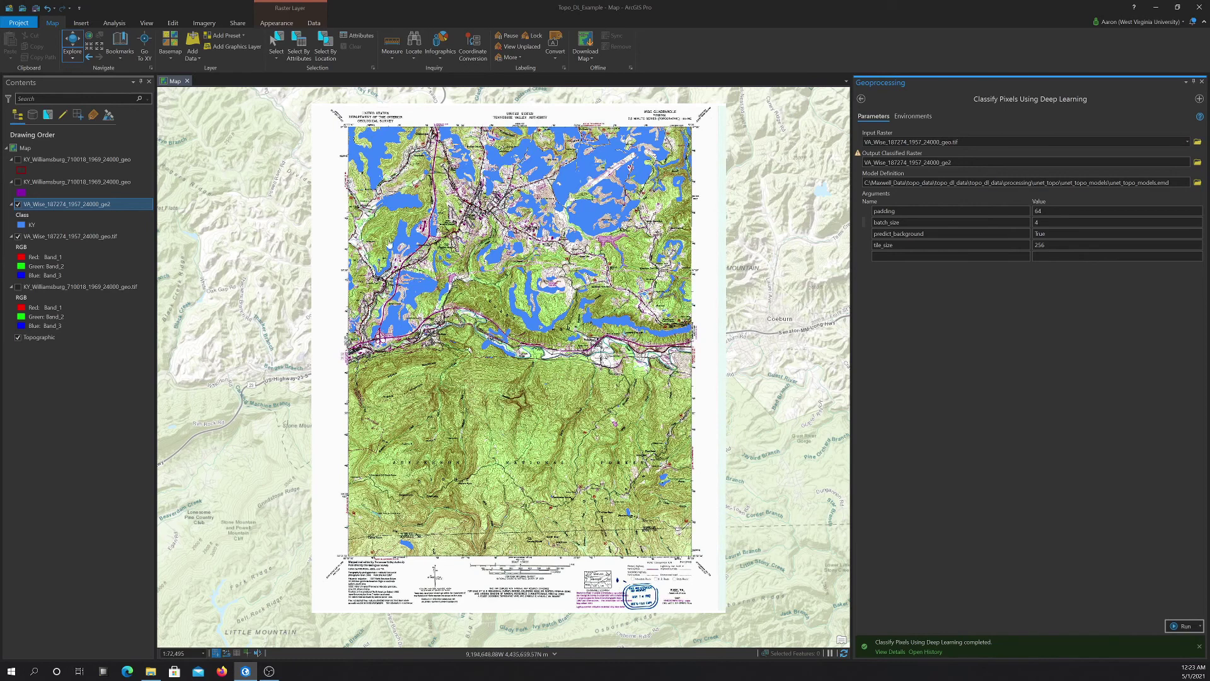
Change the symbol color of the KY class in the VA_Wise_187274_1957_24000_ge2 raster to purple
click(20, 224)
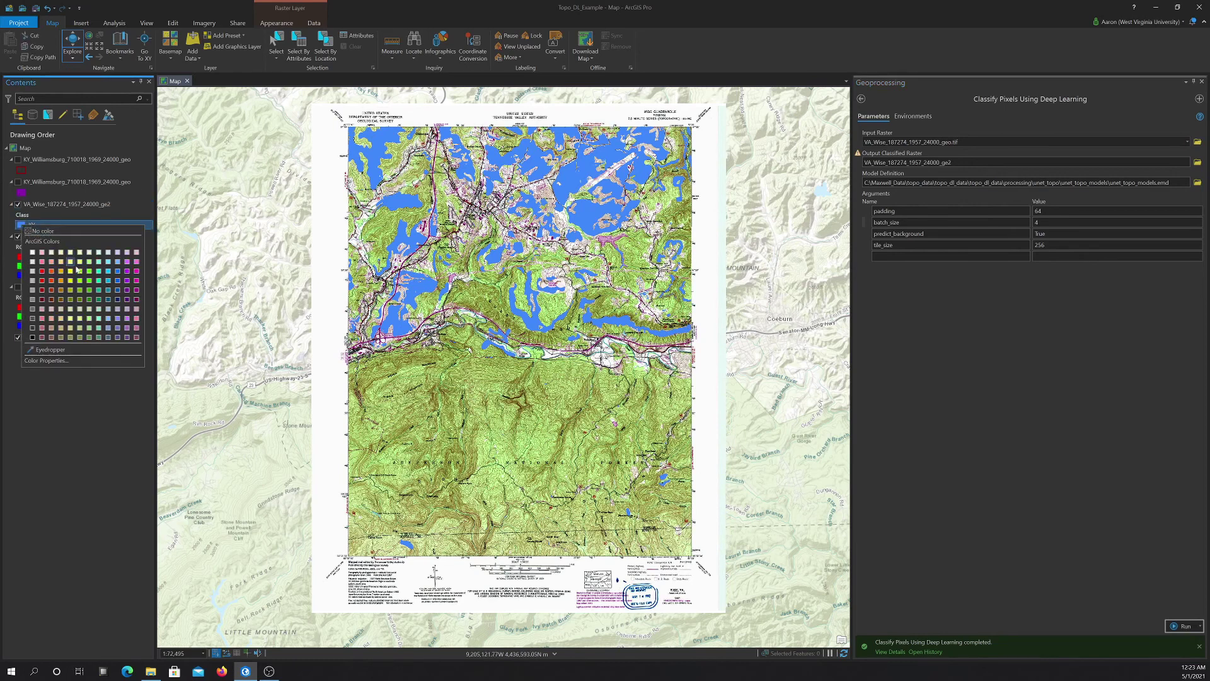
click(128, 282)
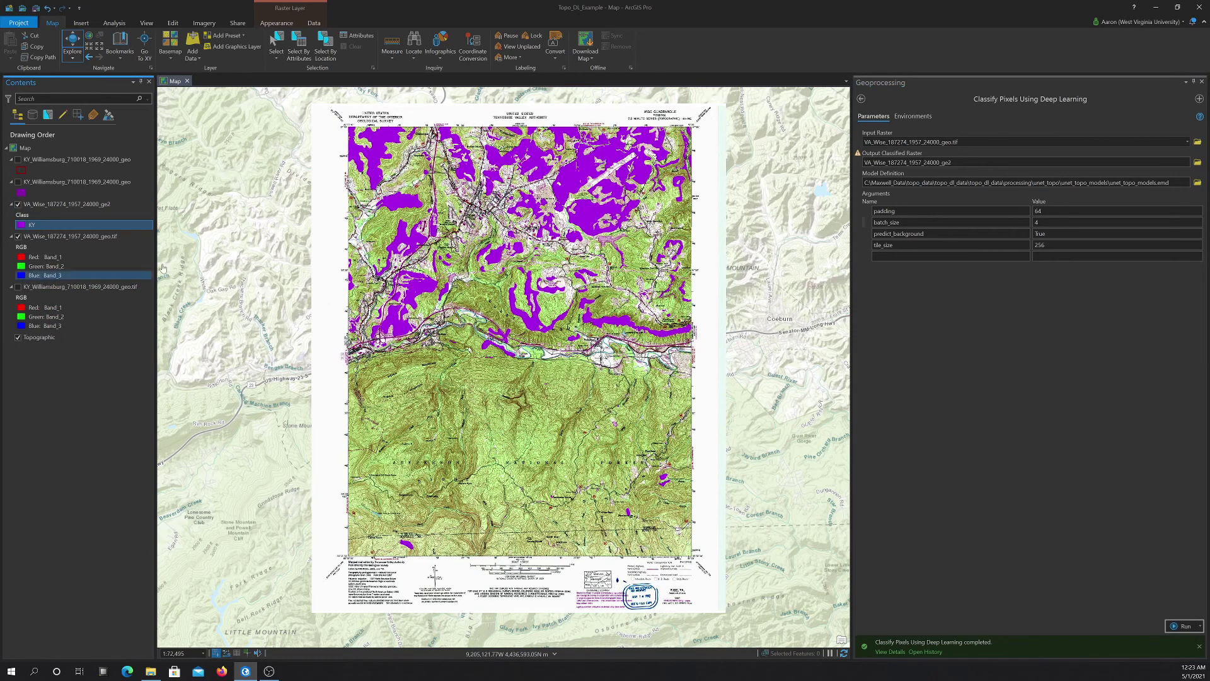
Compare the classified raster with the strip mine areas near Addington and Hamiltontown by repeatedly hiding and showing its layer
scroll(518, 154, up, 3)
drag(332, 234, 452, 232)
drag(385, 257, 453, 233)
scroll(446, 238, up, 3)
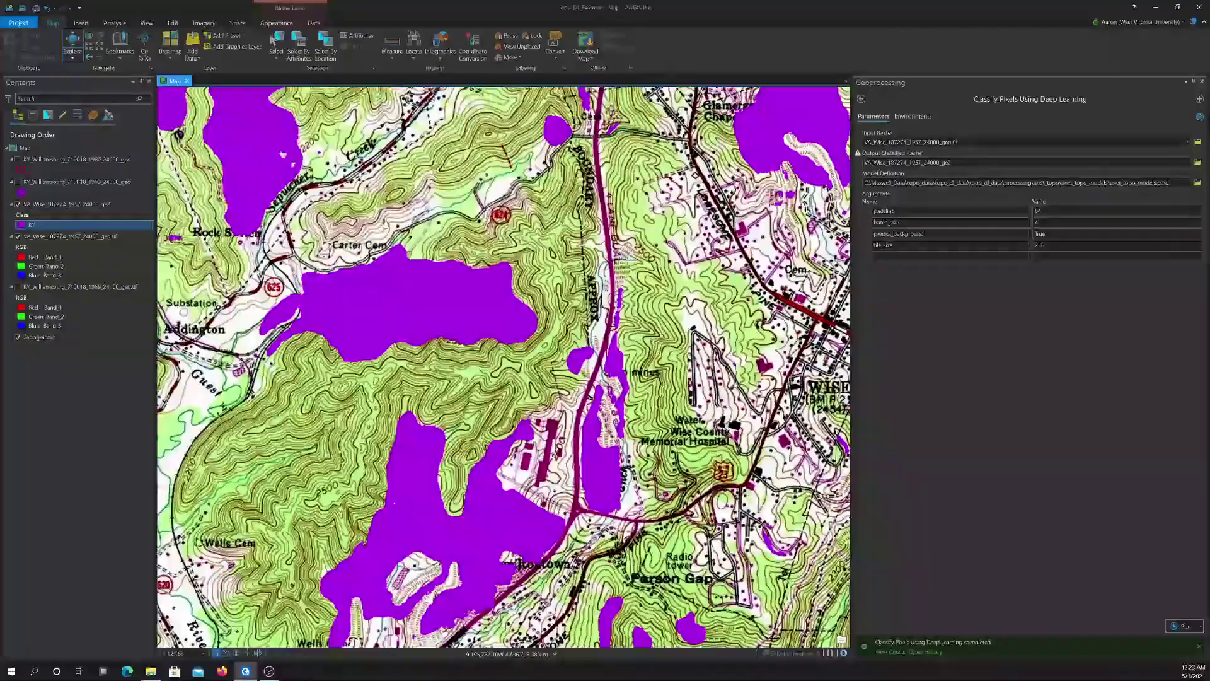
click(18, 204)
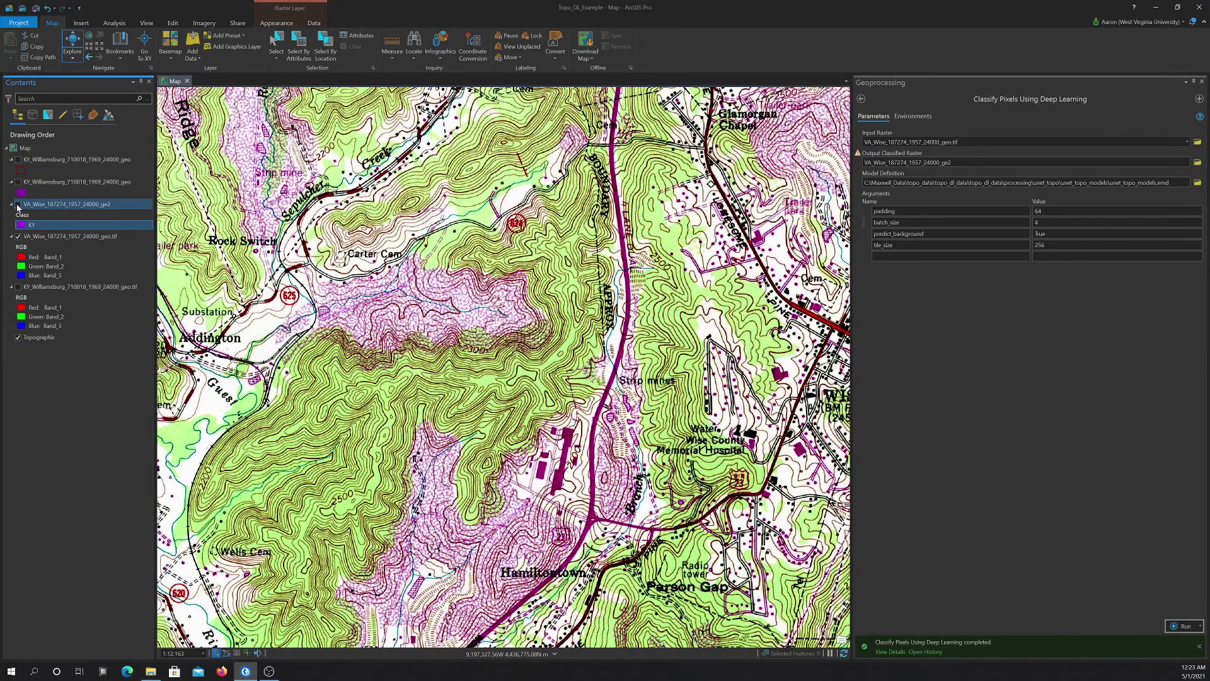
click(18, 205)
click(17, 205)
click(17, 205)
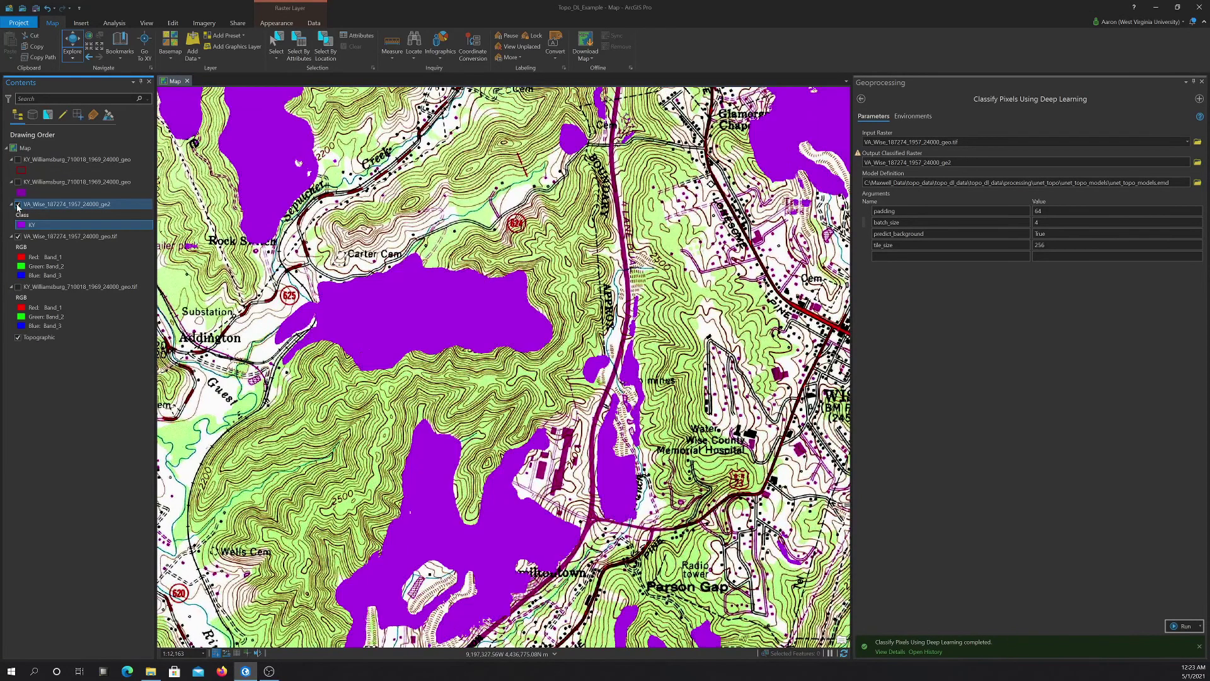
click(17, 205)
click(18, 205)
click(17, 205)
click(18, 205)
Examine the classification over the strip mines between Esserville and Norton, hiding and showing the classified raster to compare it with the topographic map
drag(437, 322, 306, 92)
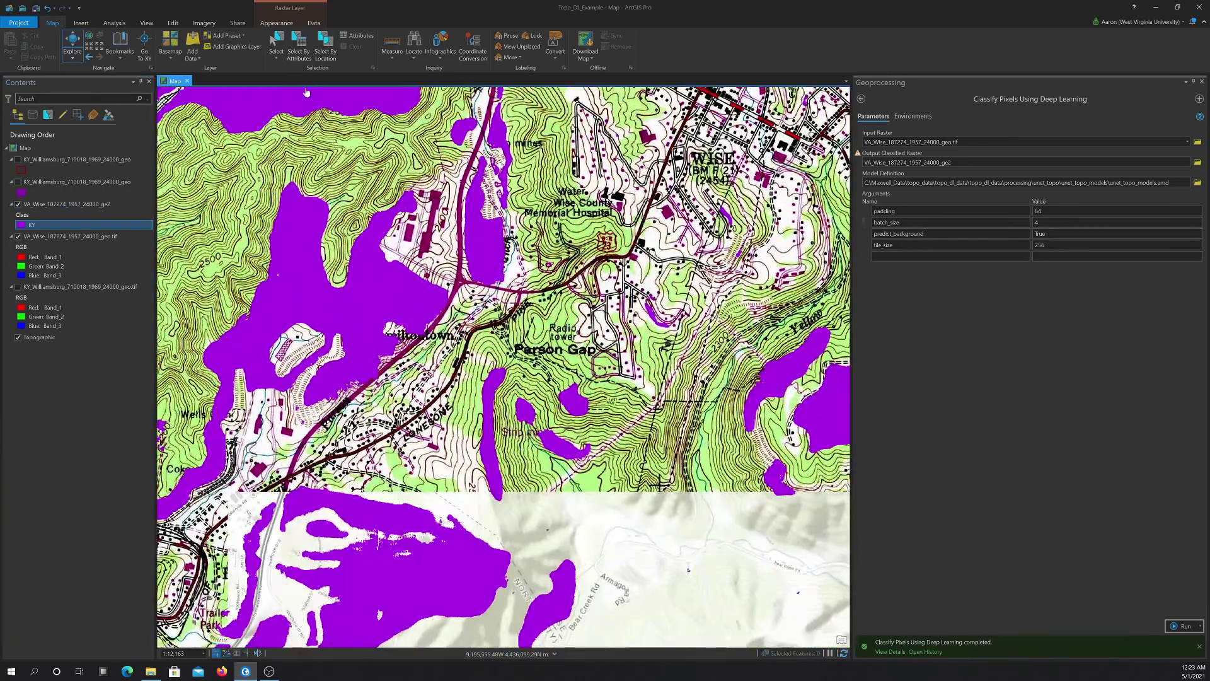
drag(475, 391, 476, 150)
drag(379, 297, 496, 178)
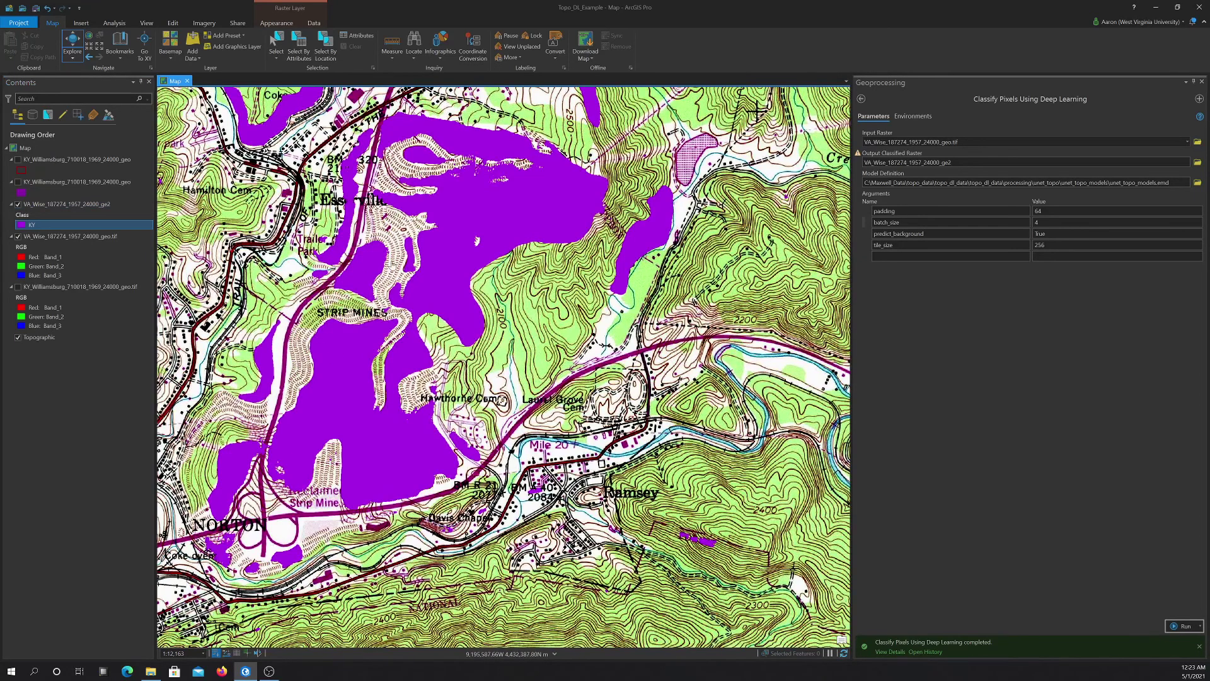
drag(356, 294, 467, 246)
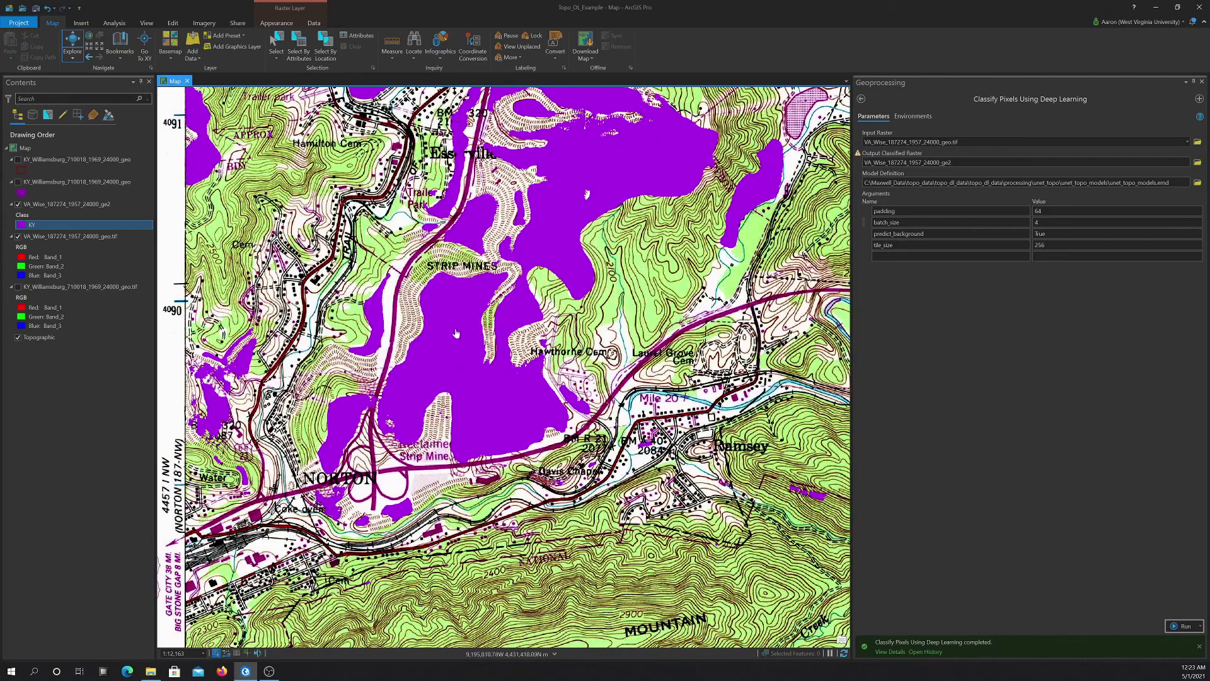
click(19, 206)
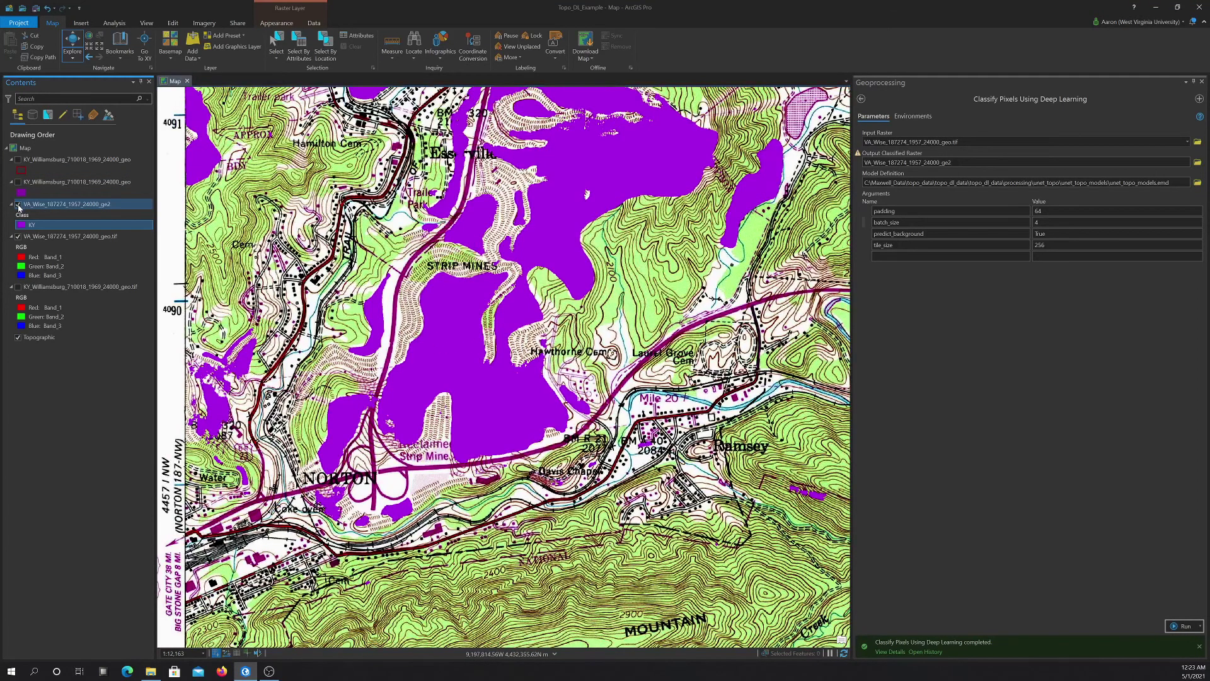
click(19, 205)
click(19, 182)
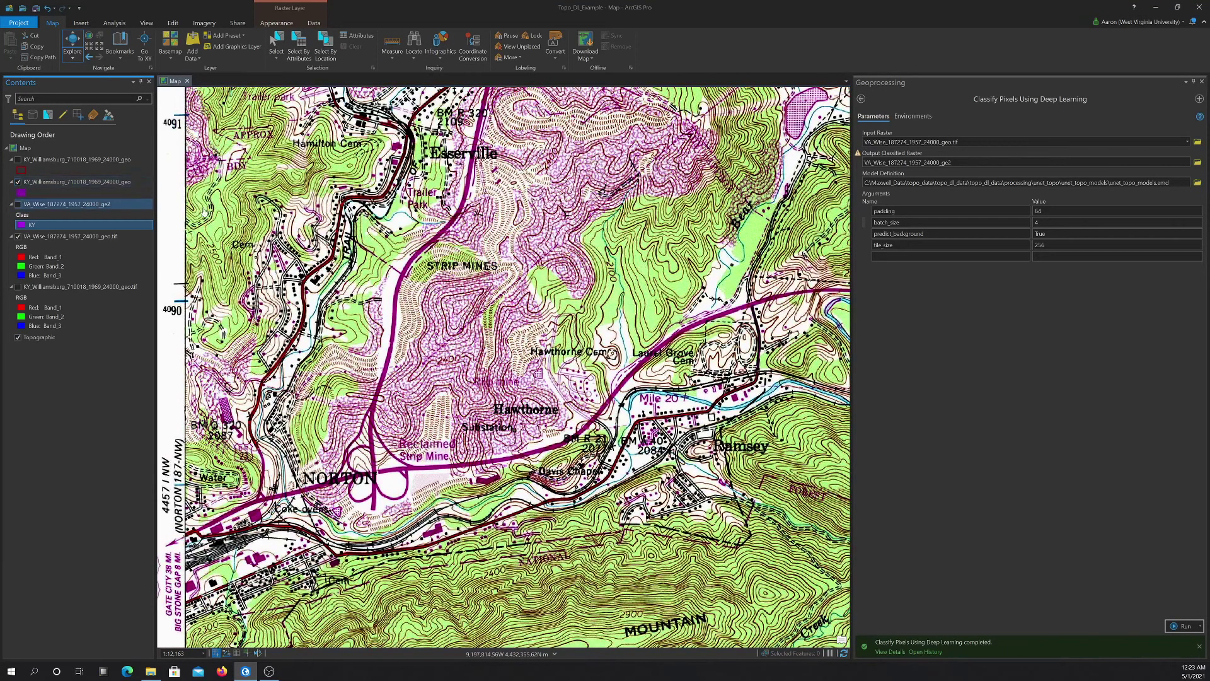
click(18, 204)
Inspect the small classified patches near Ramsey Branch at the map's southeastern edge, hiding and showing the classified raster for comparison
drag(658, 310, 583, 273)
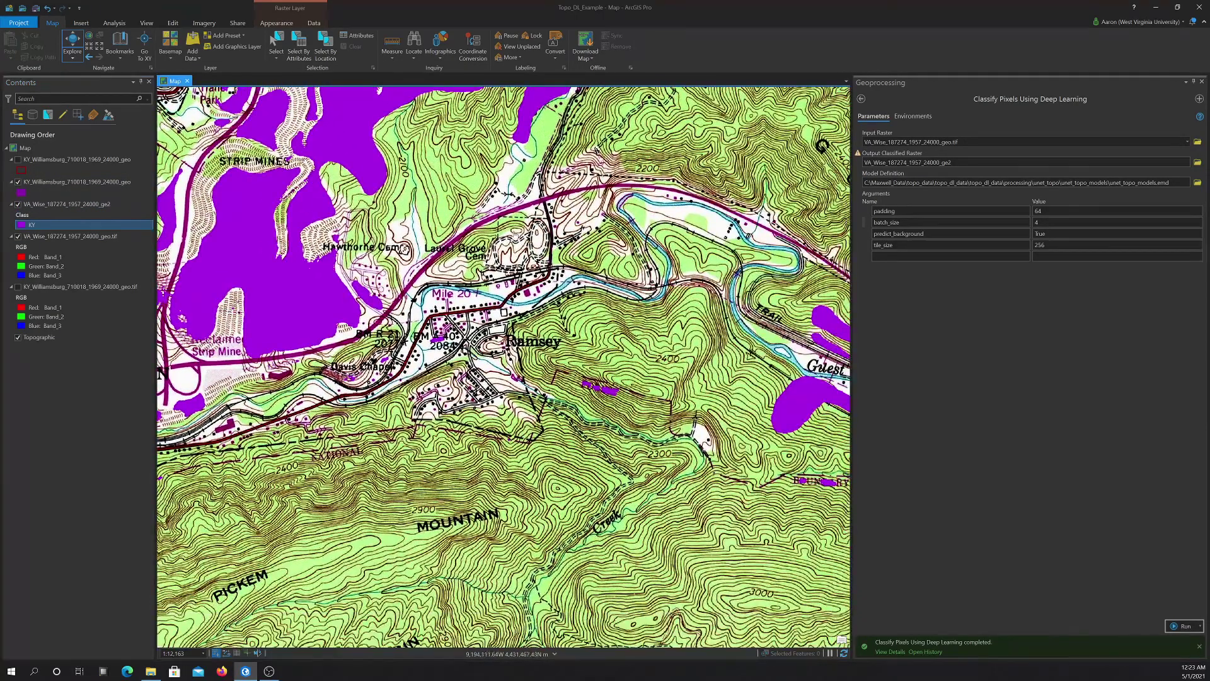
scroll(503, 366, down, 5)
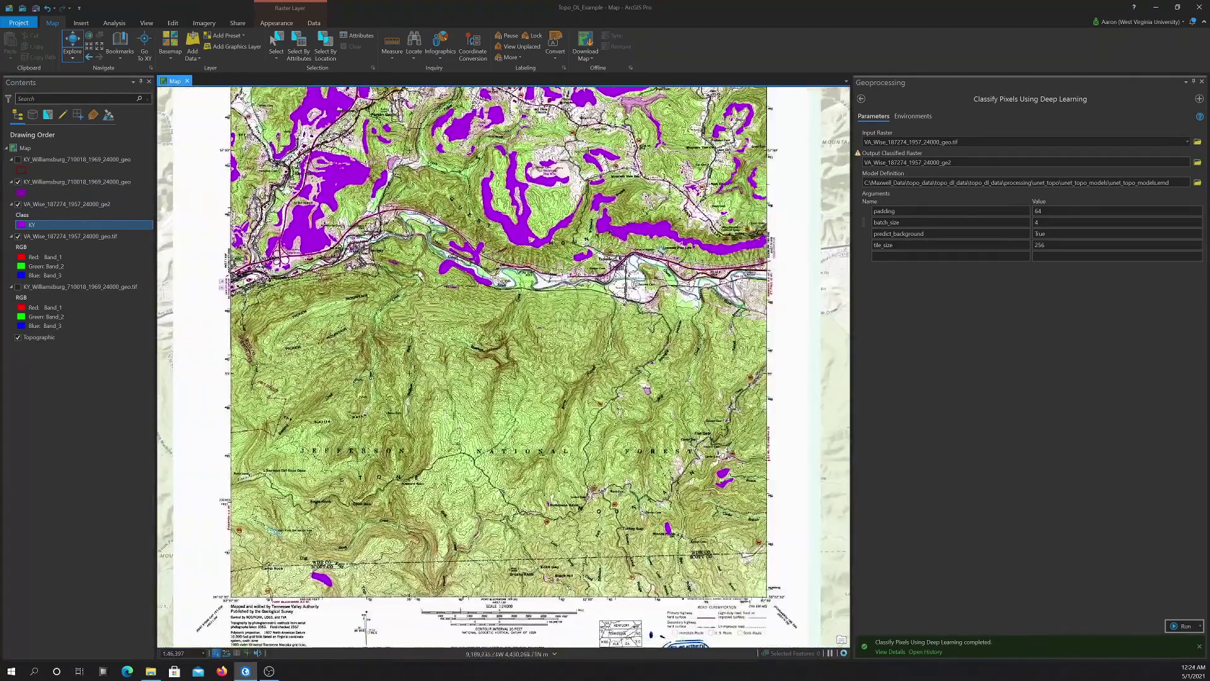
scroll(659, 373, up, 2)
scroll(659, 373, up, 6)
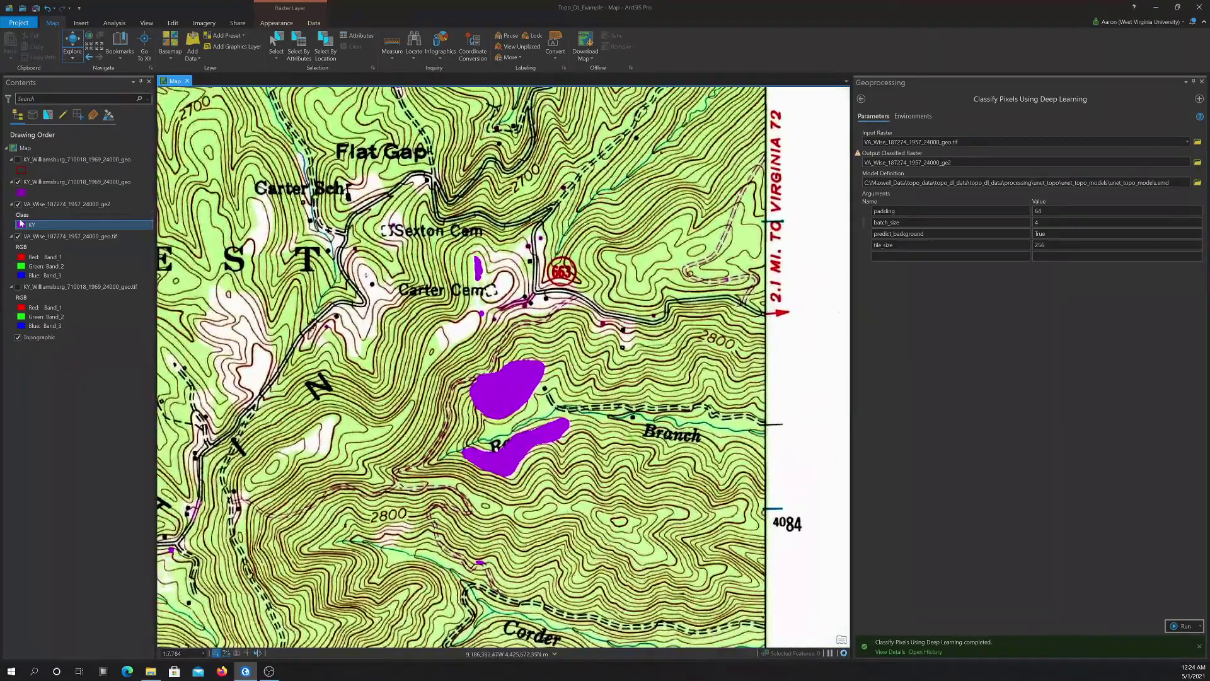
click(18, 204)
click(18, 205)
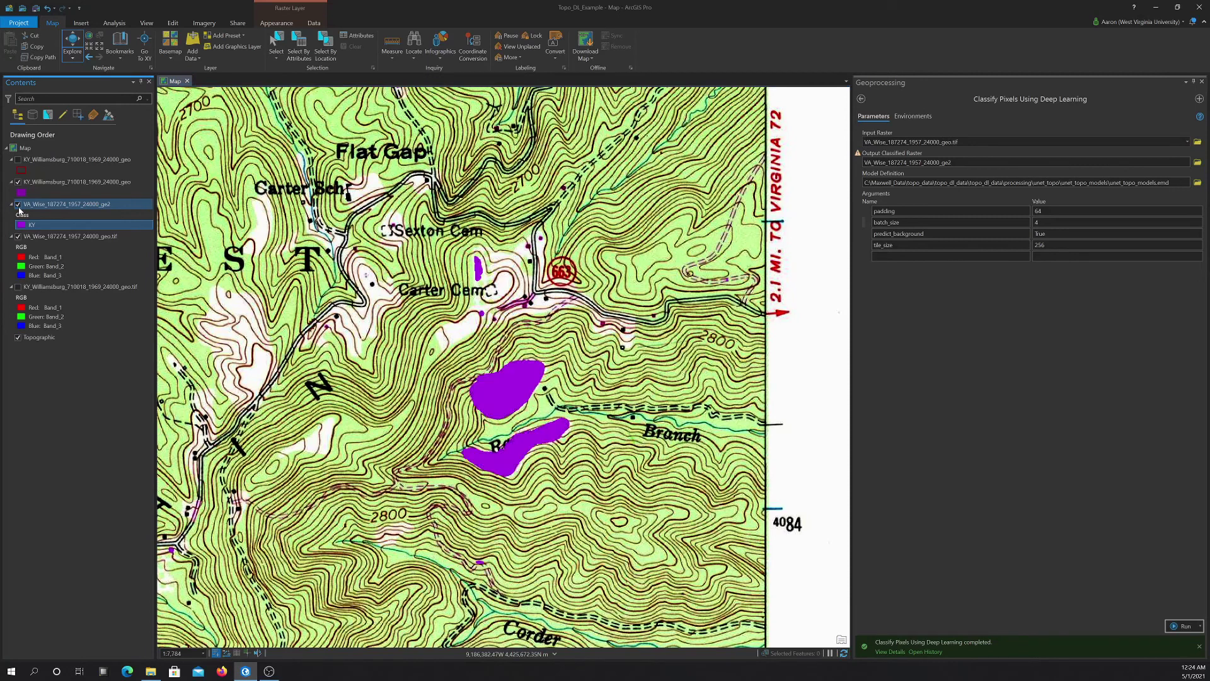
click(18, 204)
click(19, 204)
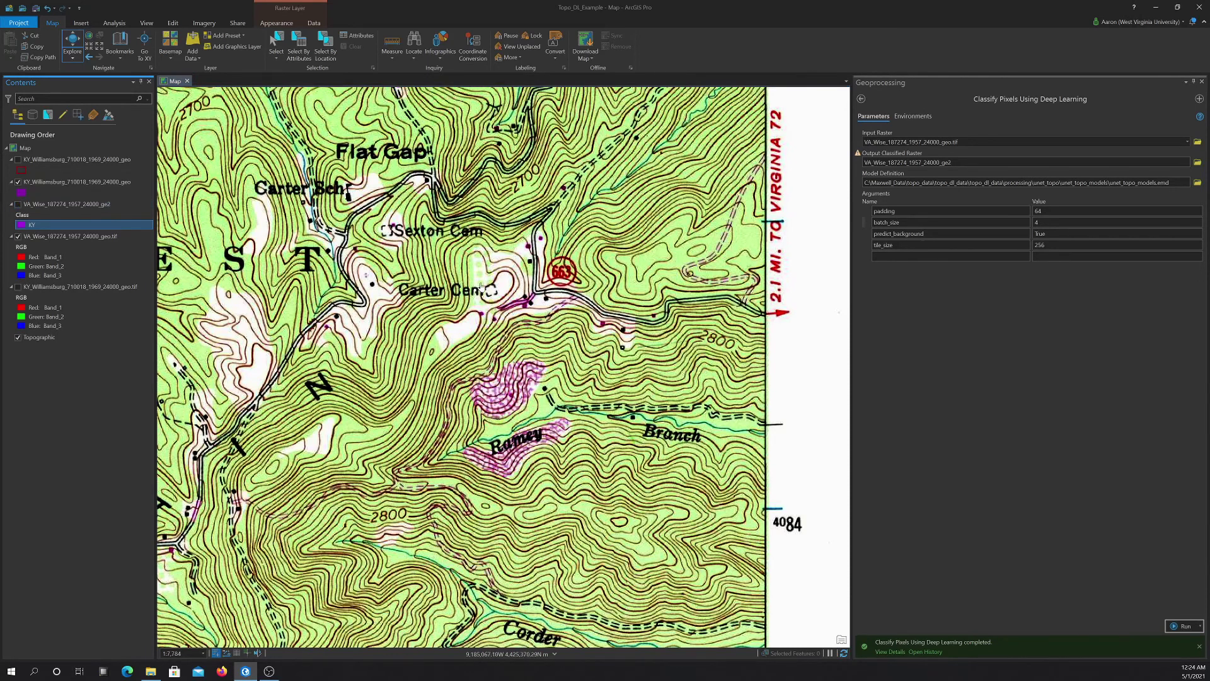
click(19, 204)
Check the forested southern part around Moore Knob for small misclassified areas, and return to a view of the whole Wise map
drag(332, 357, 439, 209)
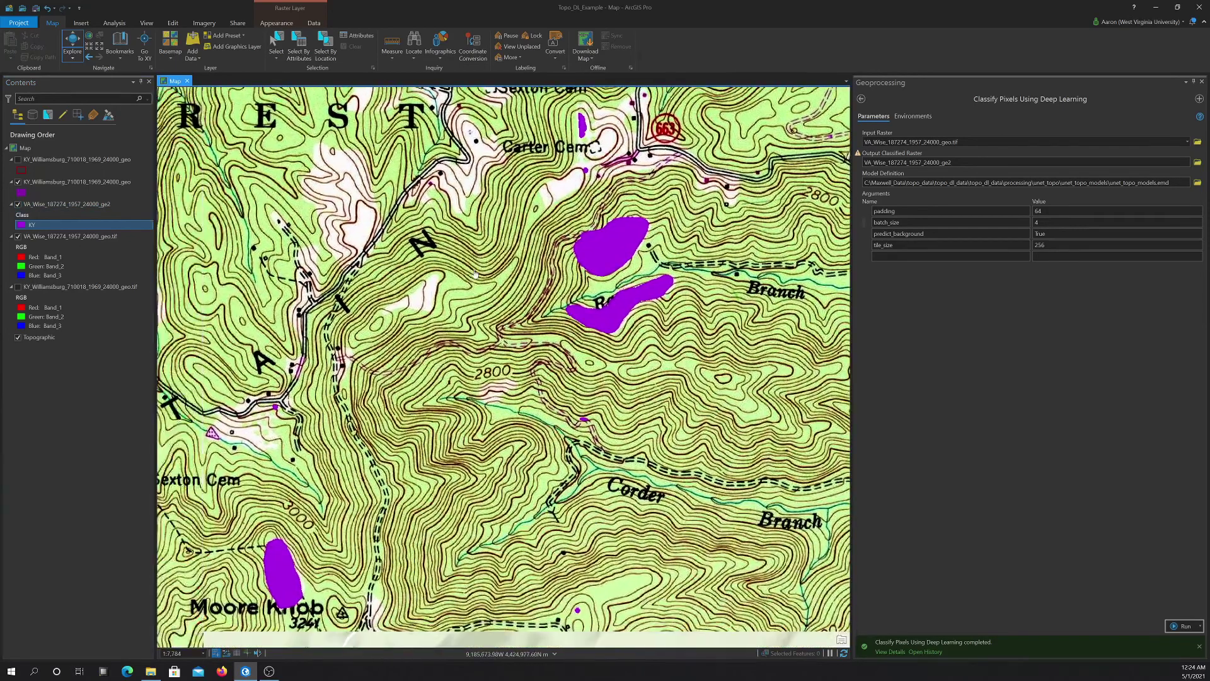
drag(359, 404, 539, 247)
drag(328, 309, 603, 308)
drag(409, 290, 677, 306)
scroll(677, 307, down, 4)
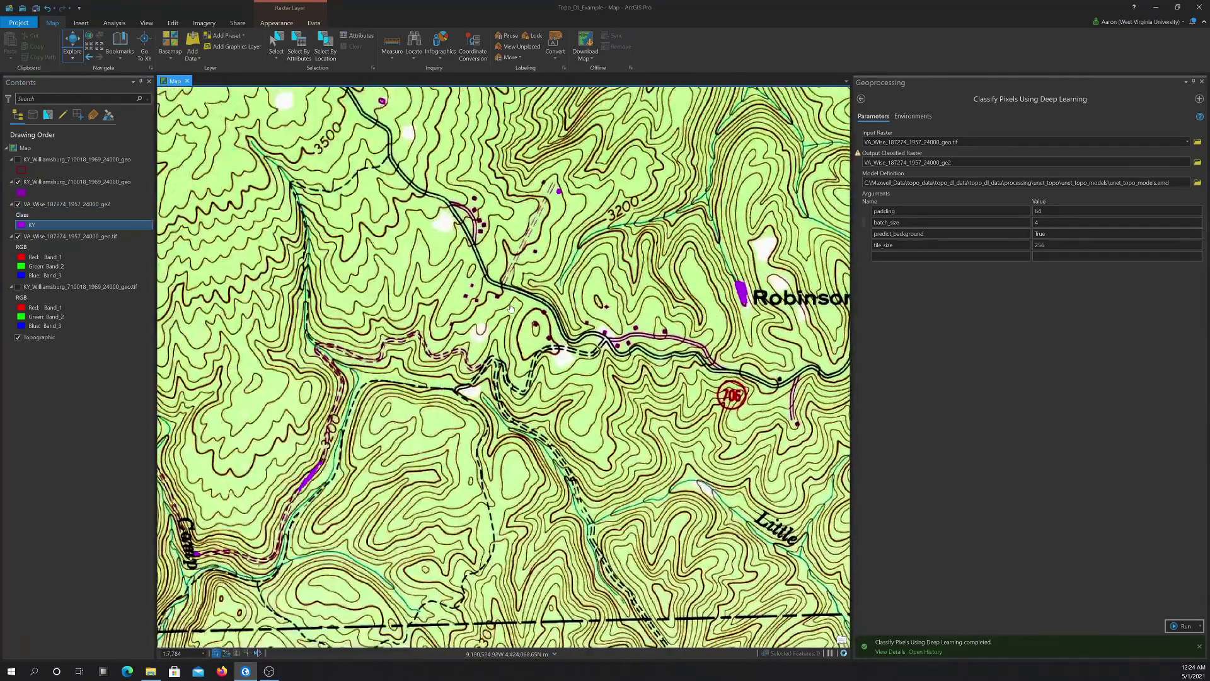
scroll(677, 306, up, 2)
scroll(585, 304, down, 4)
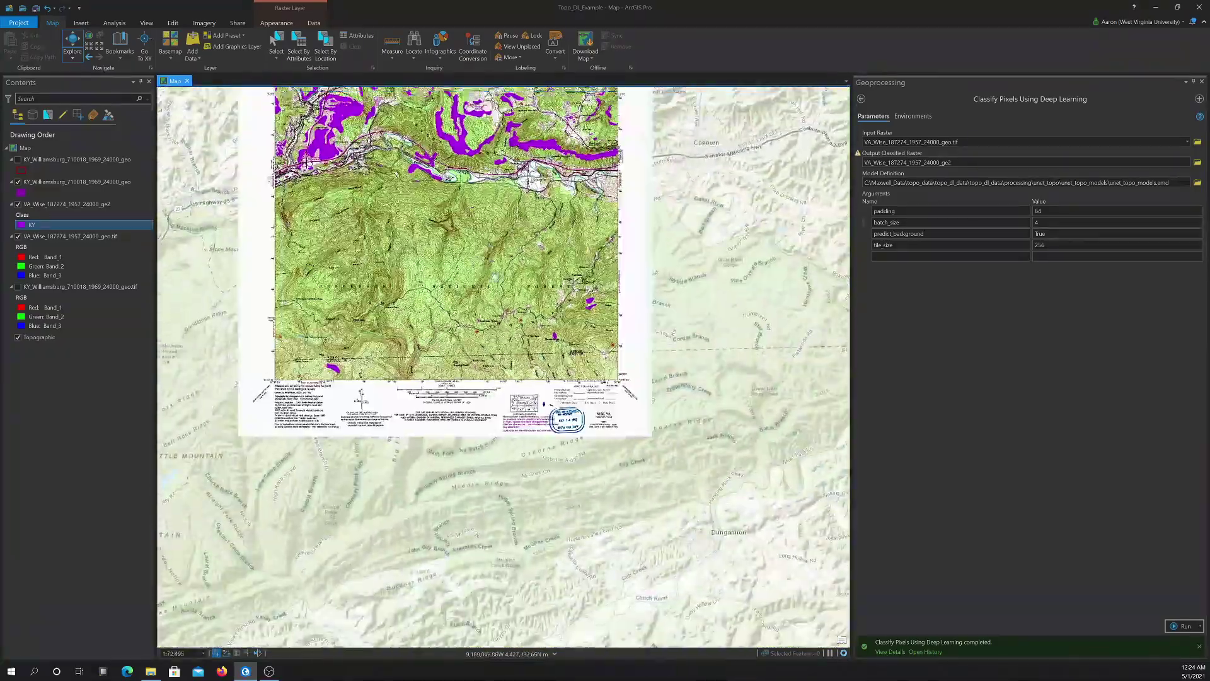
drag(494, 276, 510, 403)
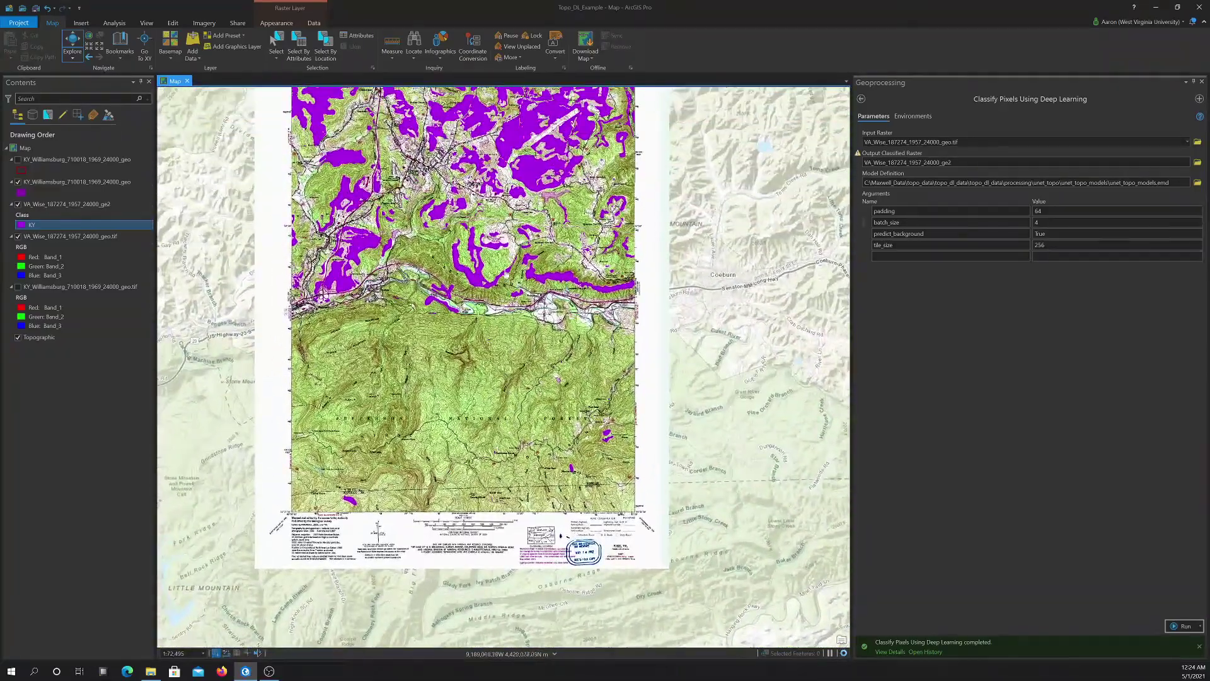
drag(509, 227, 528, 302)
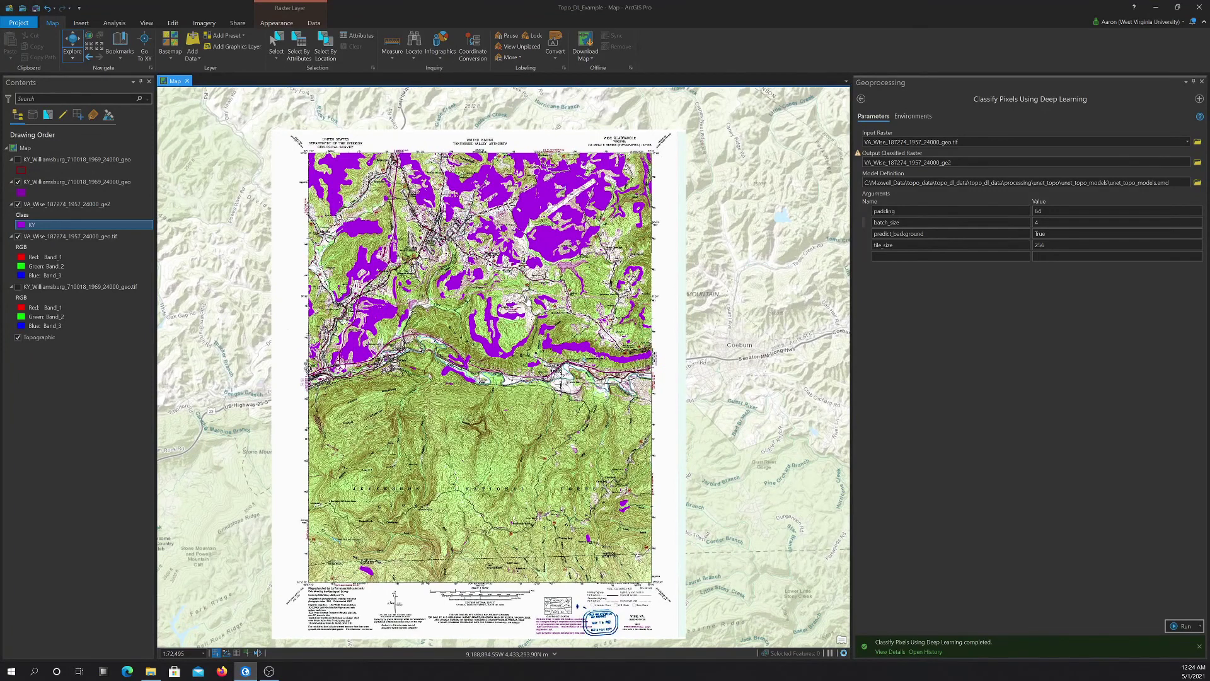